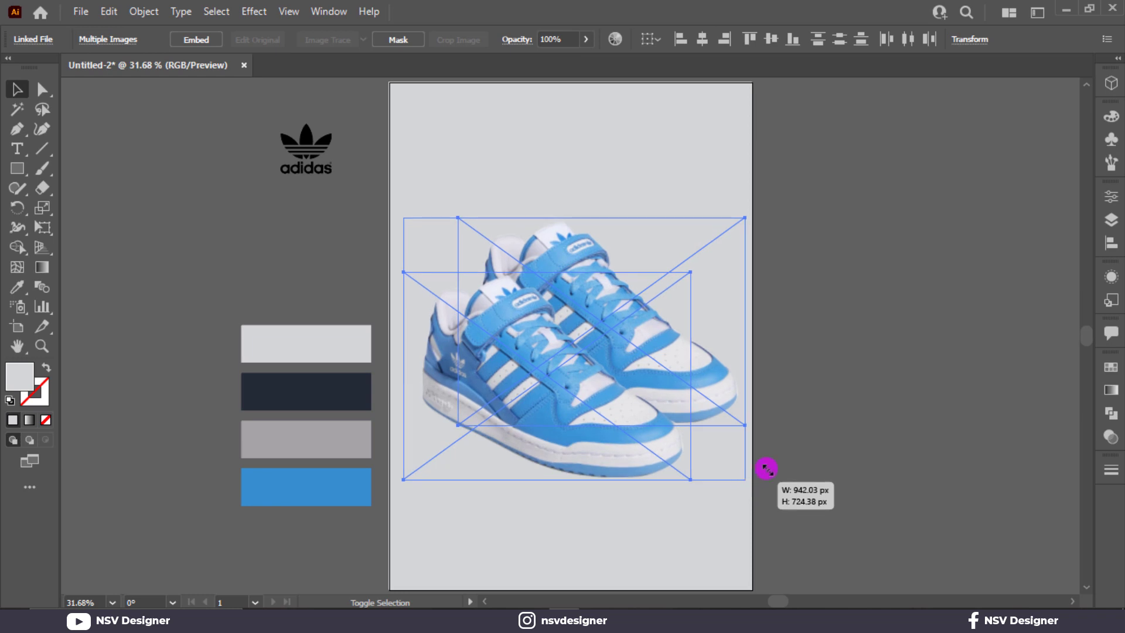
Nudge the rear shoe image slightly down and to the right relative to the front shoe.
click(838, 418)
click(700, 387)
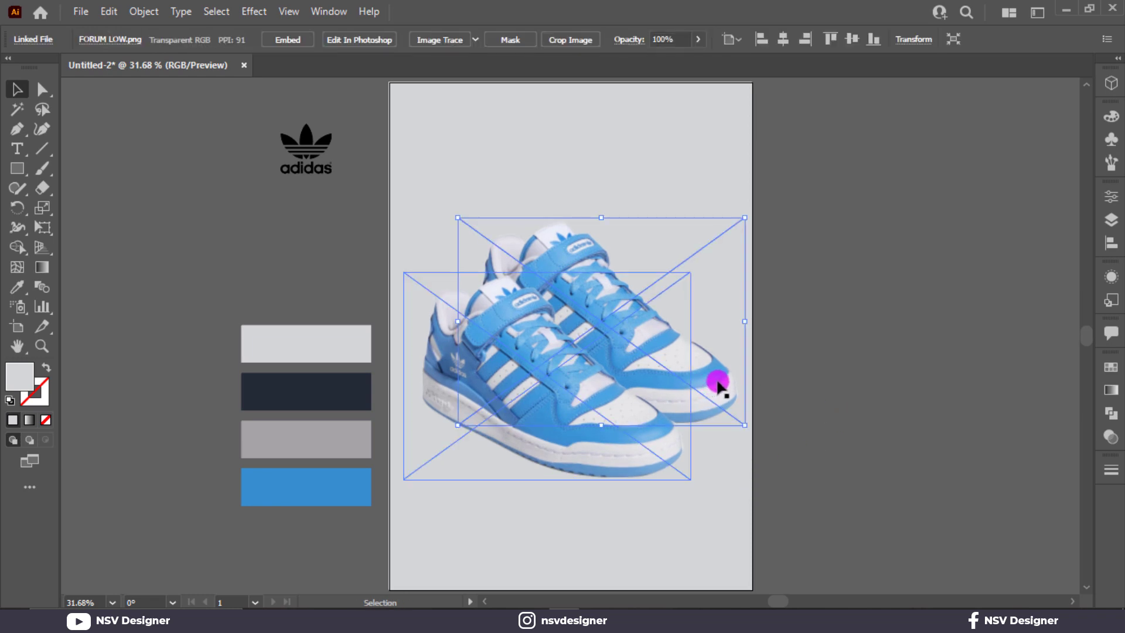
key(Down)
key(Down)
key(Down)
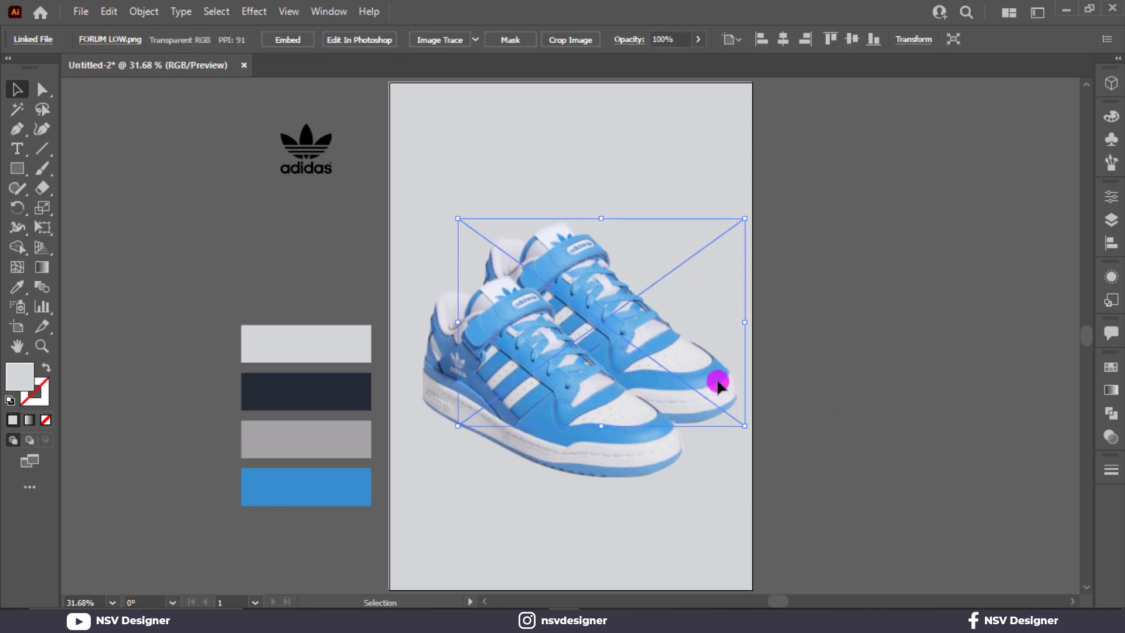
key(Right)
key(Down)
key(Down)
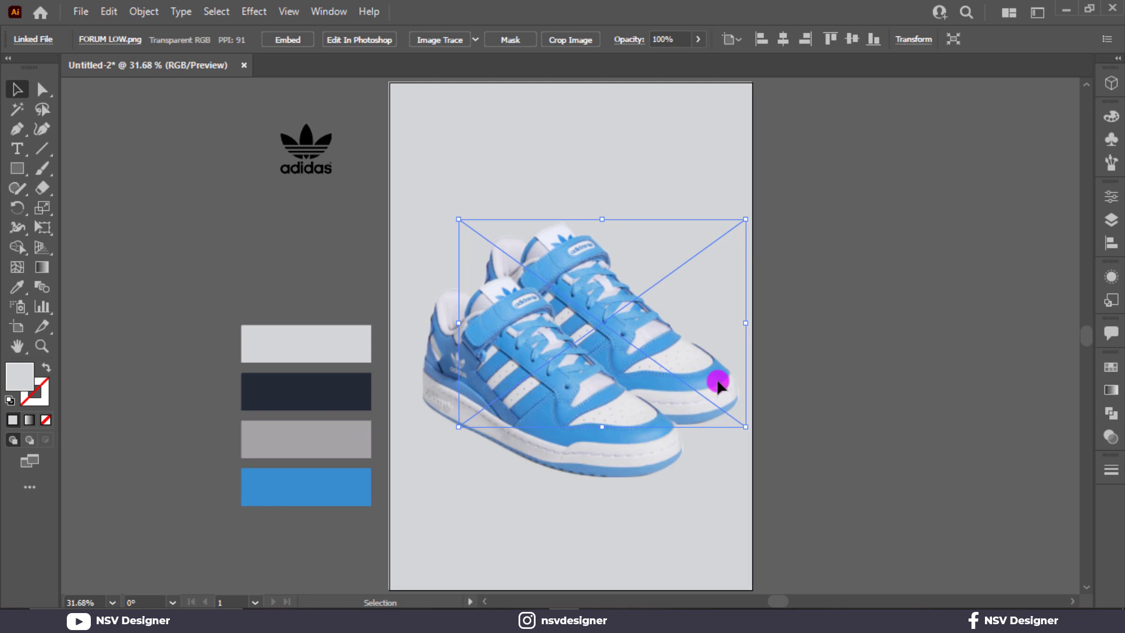
key(Down)
key(Right)
key(Down)
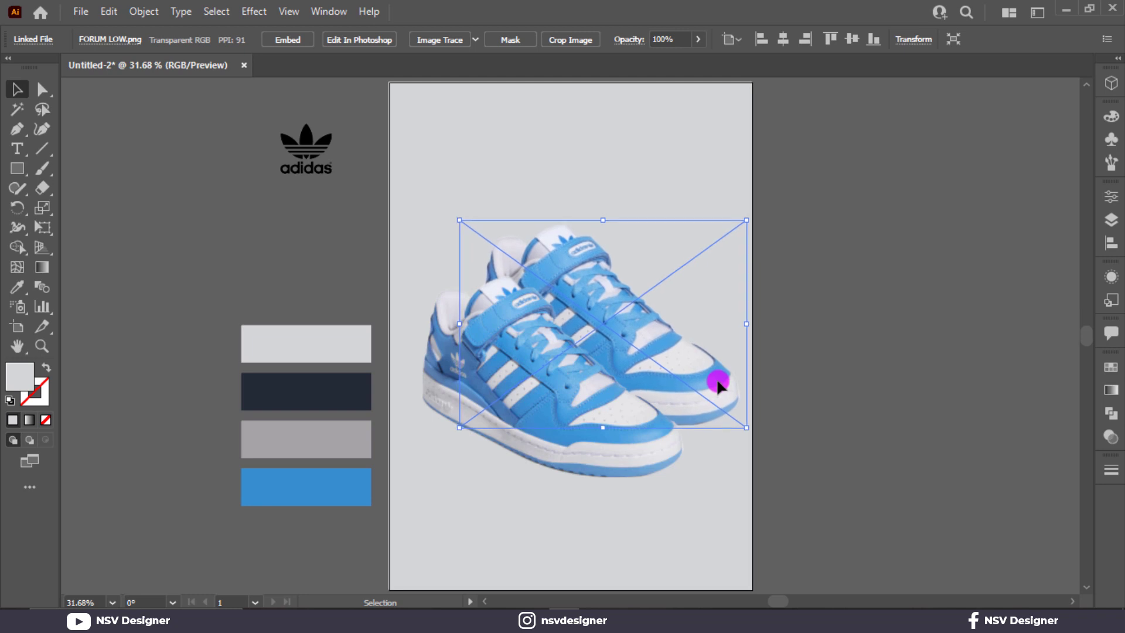
click(869, 362)
Enlarge both shoe images slightly together and reposition them in the middle of the poster.
drag(533, 509, 533, 509)
drag(578, 450, 565, 457)
drag(730, 486, 741, 493)
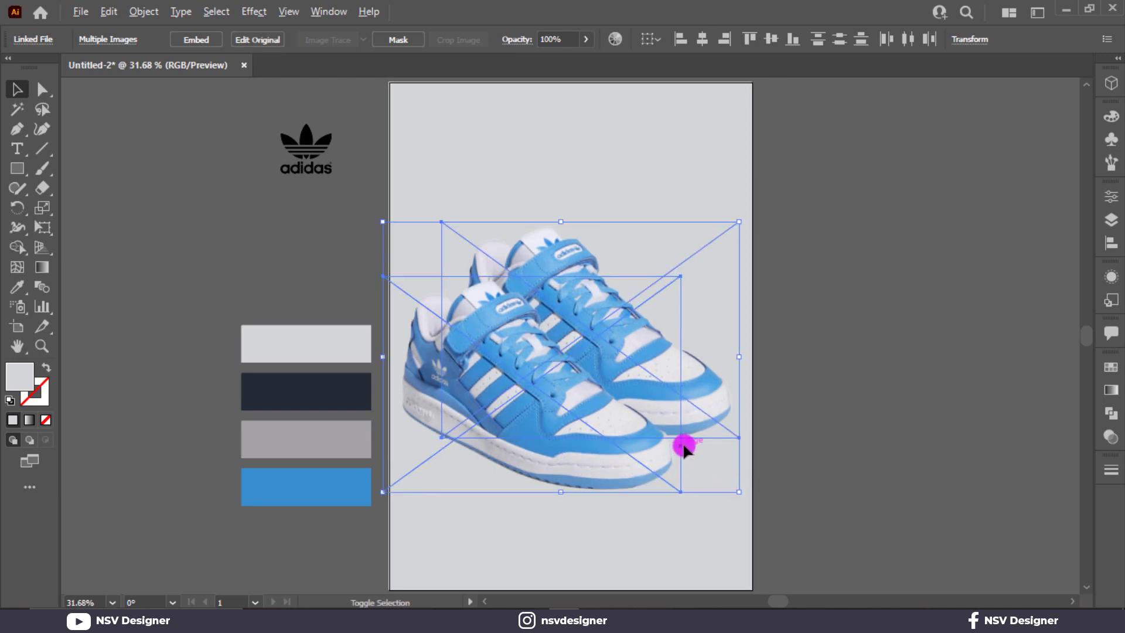
drag(683, 447, 685, 451)
click(829, 394)
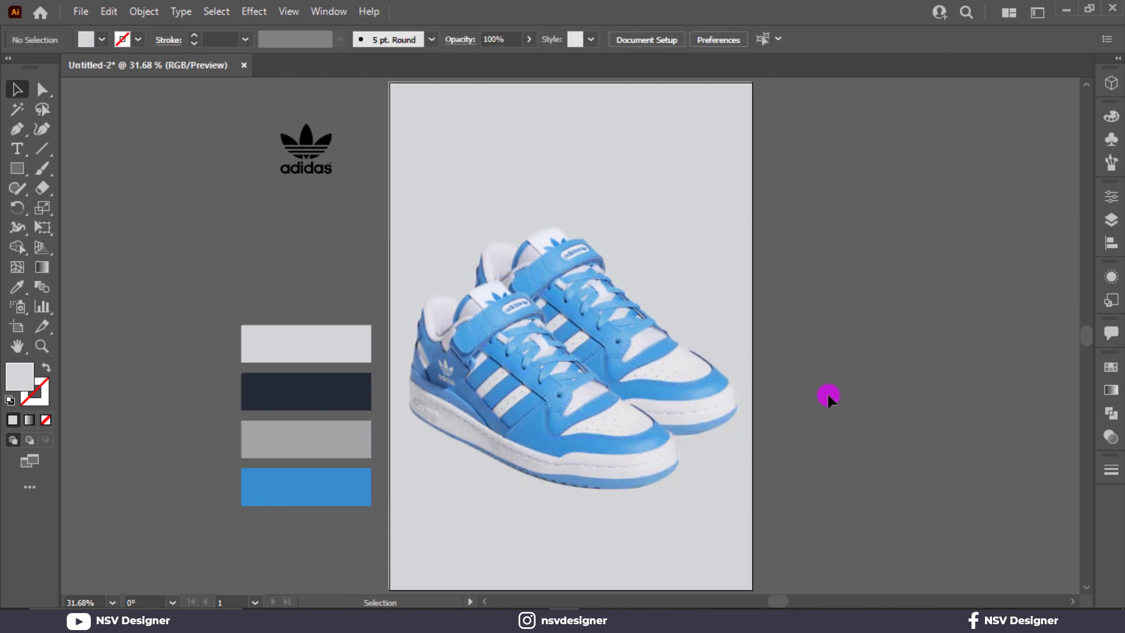
drag(727, 424, 729, 419)
click(833, 364)
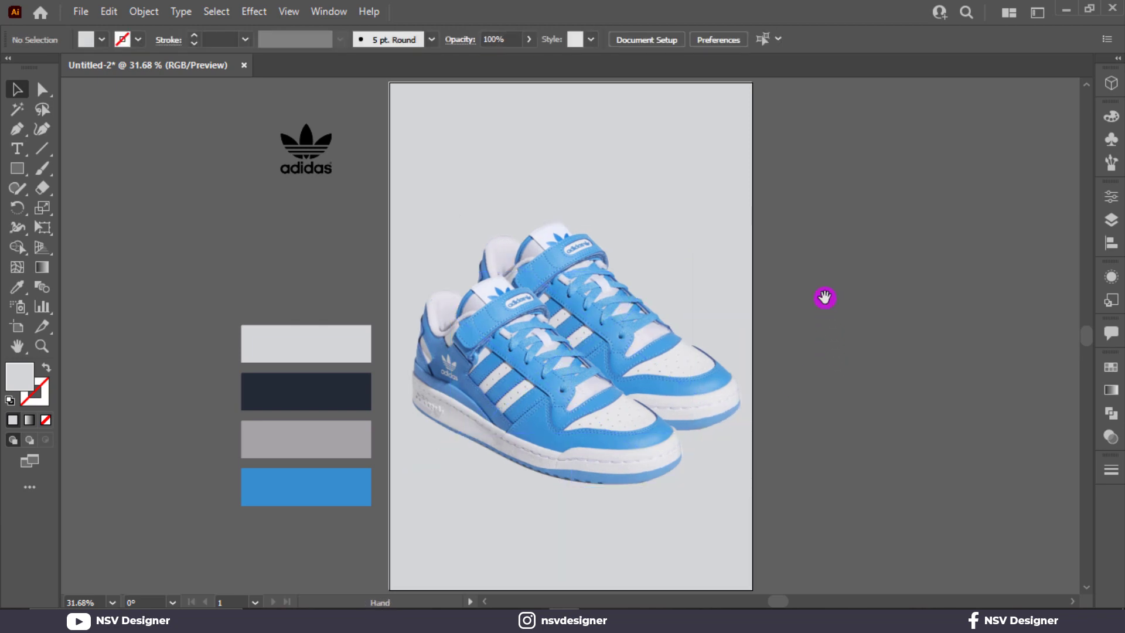
Draw a small light-grey upright rectangle on the empty canvas beside the poster.
drag(825, 298, 751, 301)
click(17, 170)
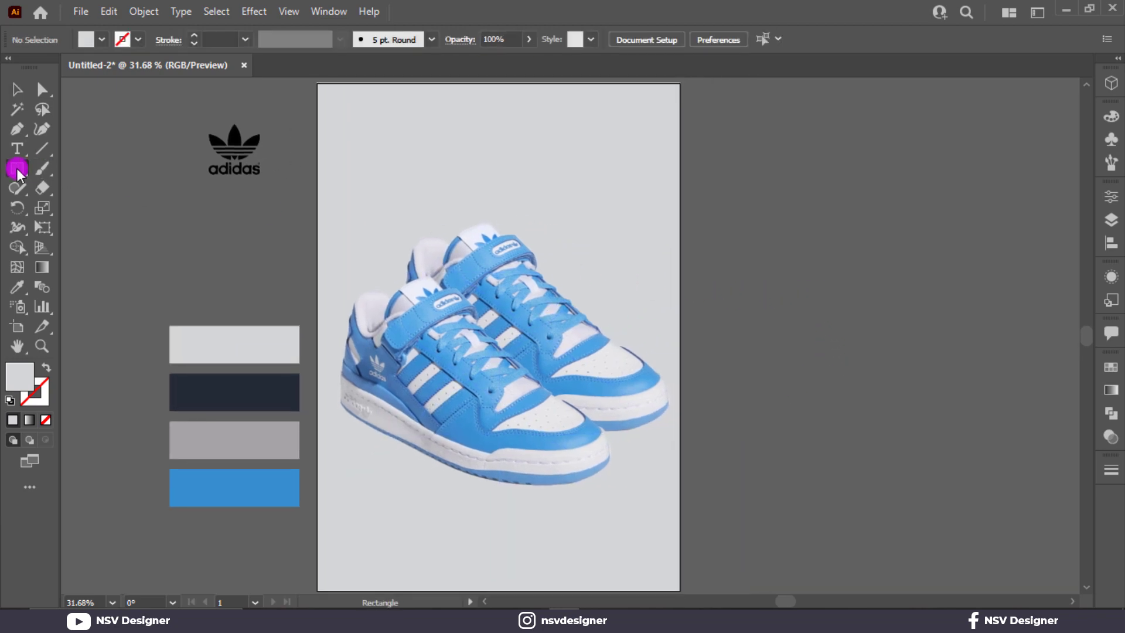
drag(756, 189, 833, 276)
click(16, 89)
click(857, 276)
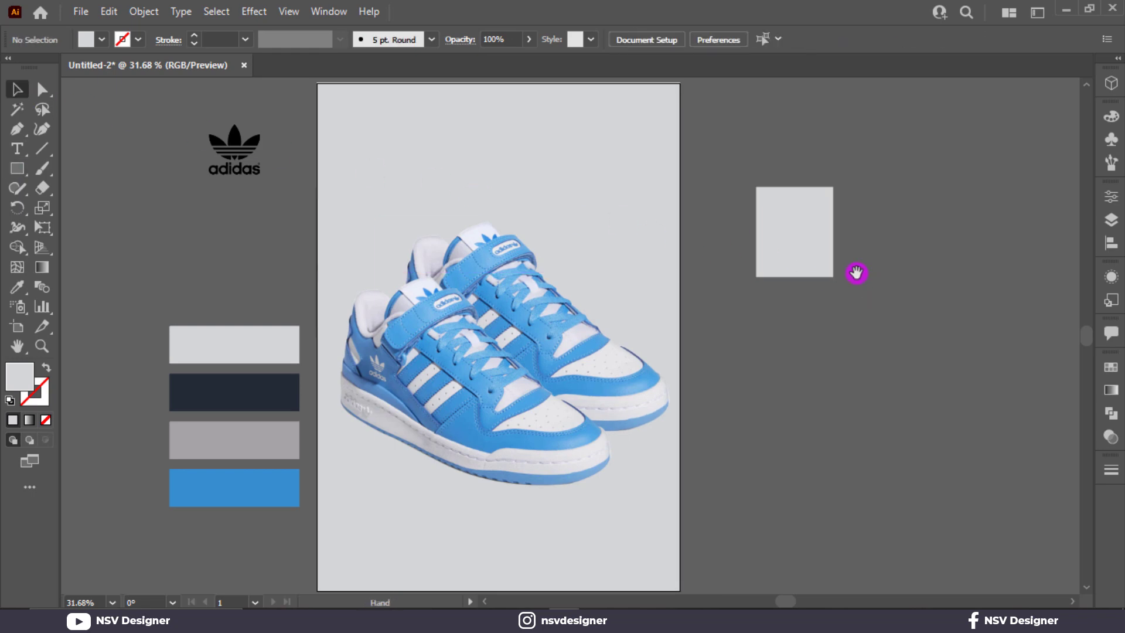
Duplicate the small rectangle edge to edge and repeat the copy to form a row of six.
scroll(762, 267, right, 5)
drag(620, 262, 708, 271)
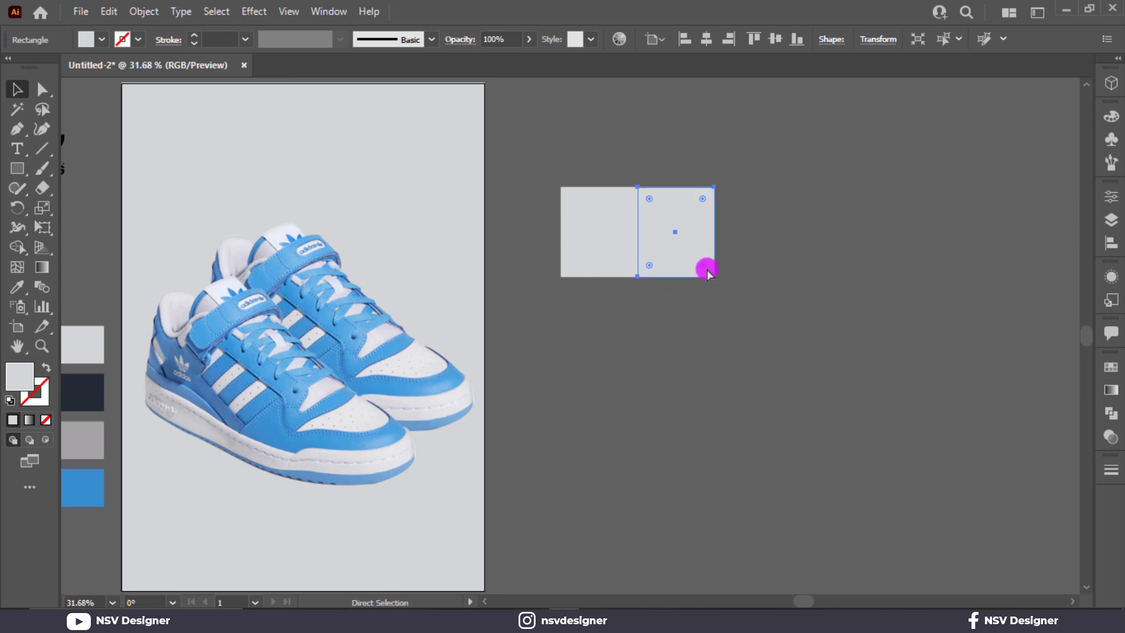
key(ctrl+d)
key(ctrl+d)
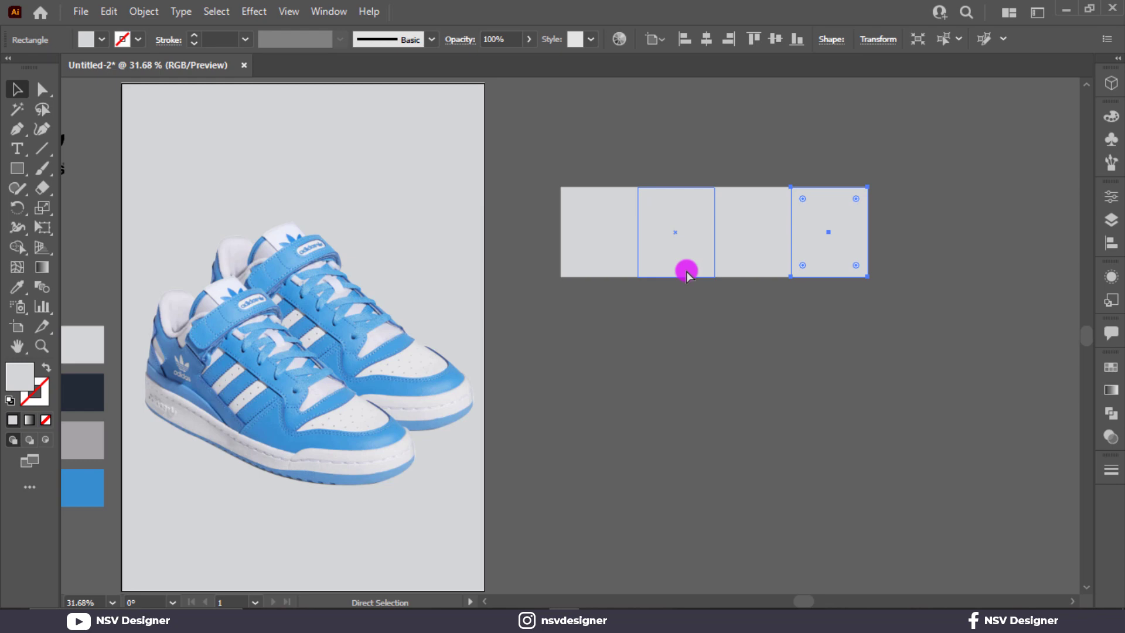
key(ctrl+s)
click(892, 65)
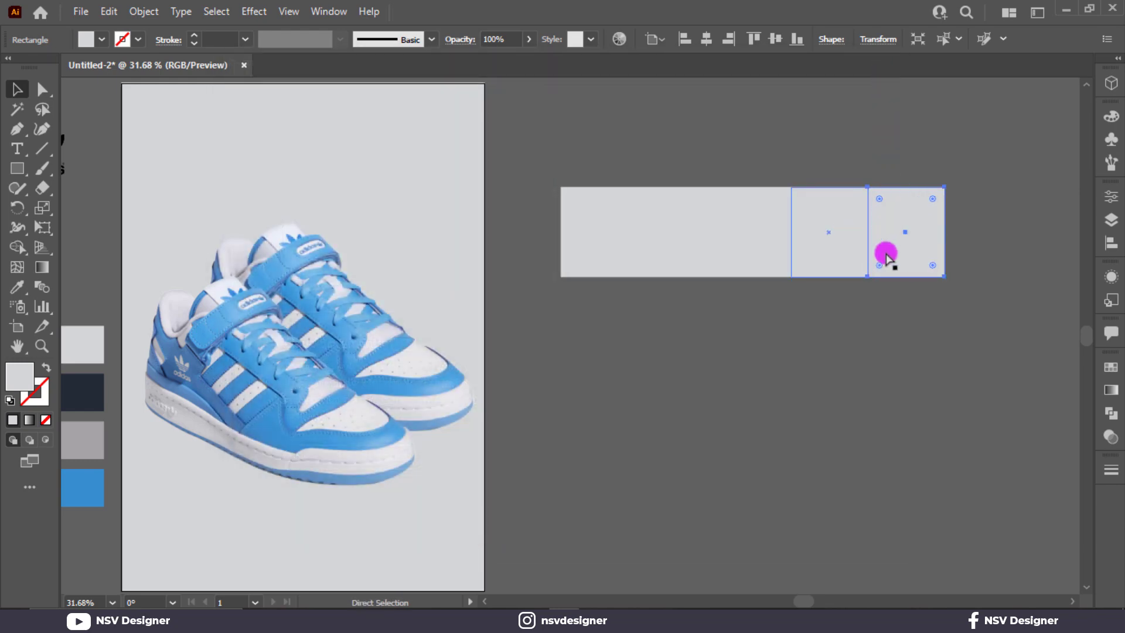
key(ctrl+d)
click(882, 350)
drag(879, 349, 828, 342)
drag(534, 155, 927, 259)
Delete alternate rectangles and extend the row by one copy, leaving four rectangles spaced one width apart.
click(653, 330)
click(627, 249)
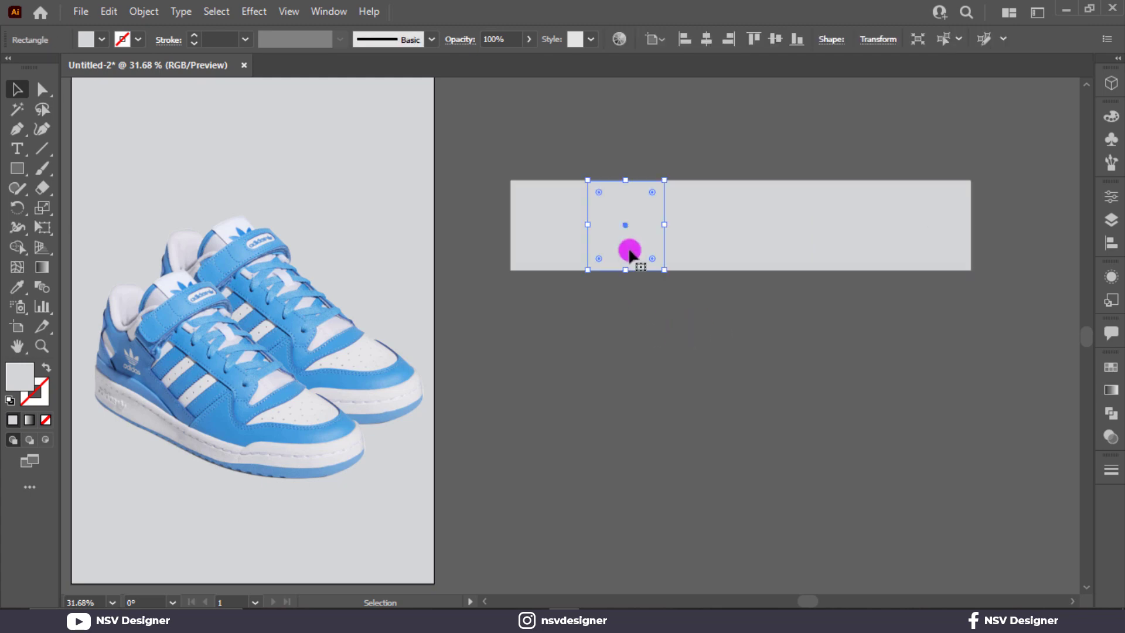
key(Delete)
click(787, 256)
key(Delete)
click(955, 252)
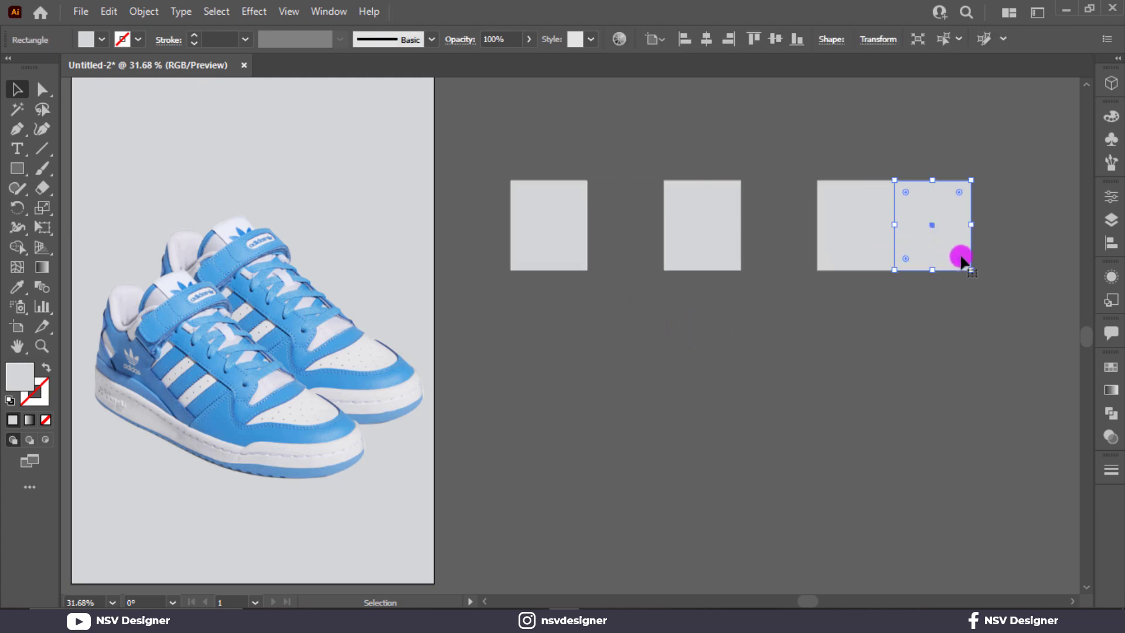
click(994, 276)
click(963, 268)
key(ctrl+d)
click(949, 274)
click(939, 259)
key(Delete)
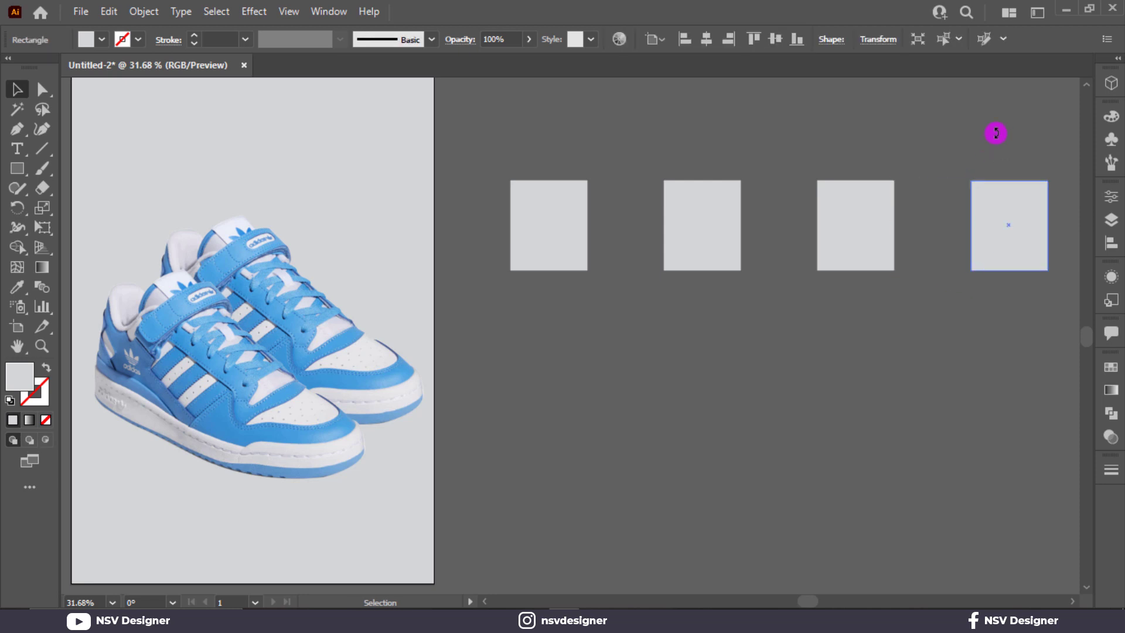
Scale down the row and copy it into an offset second row of five rectangles below, forming a checker pattern.
drag(995, 130, 599, 240)
drag(1046, 273, 844, 220)
click(736, 252)
drag(768, 234, 822, 298)
click(1004, 184)
drag(927, 284, 478, 298)
key(ctrl+z)
click(491, 145)
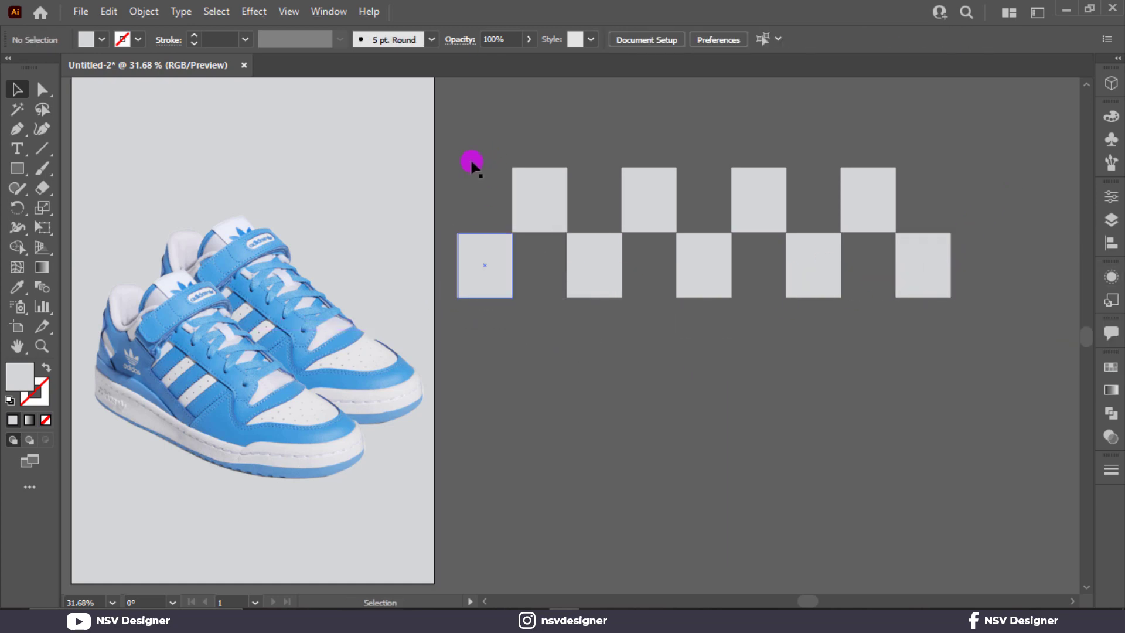
Duplicate the two checker rows downward and repeat the copy to make six rows.
drag(919, 303, 955, 301)
click(940, 149)
drag(512, 310, 513, 308)
drag(709, 296, 697, 424)
key(ctrl+d)
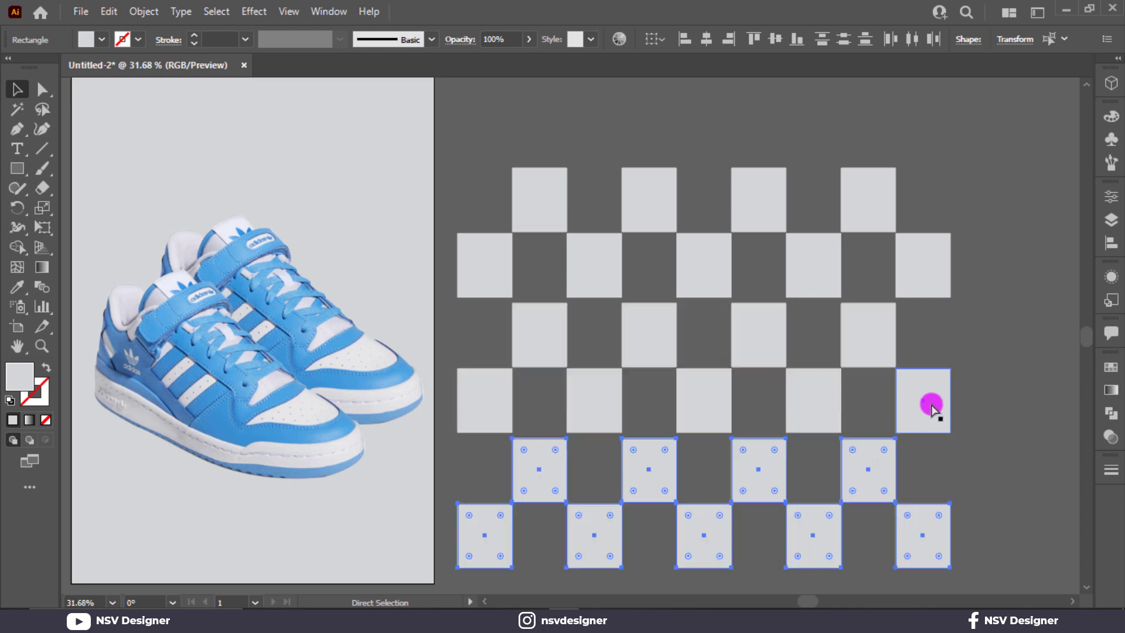
click(980, 420)
Stretch the second rectangle of the second row down to fill the third-row gap below it.
click(592, 297)
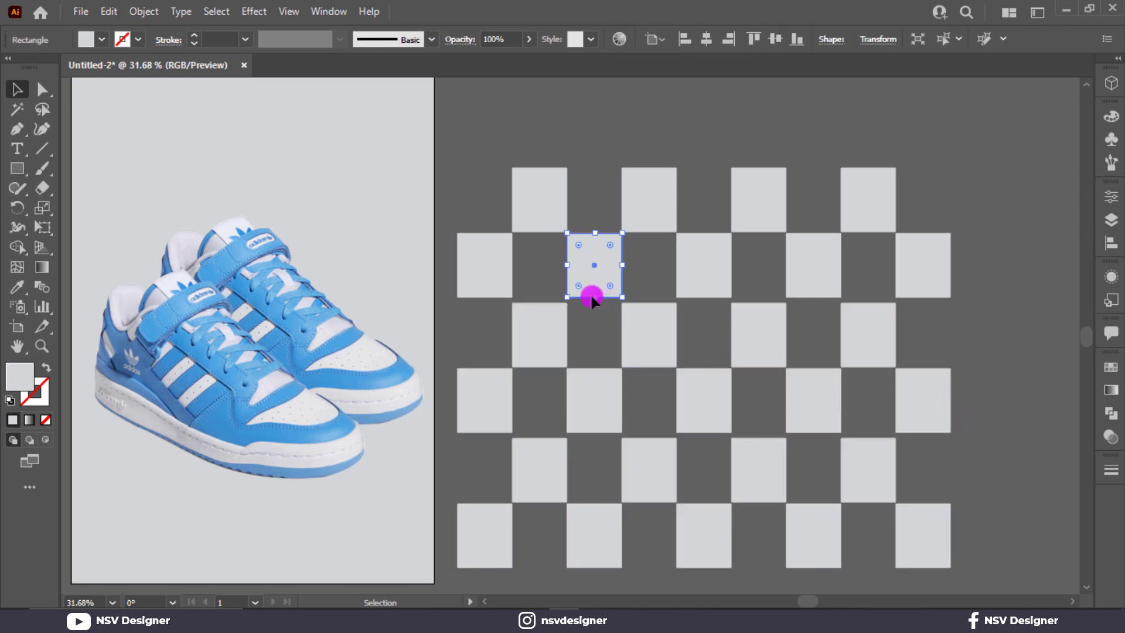
drag(592, 297, 587, 367)
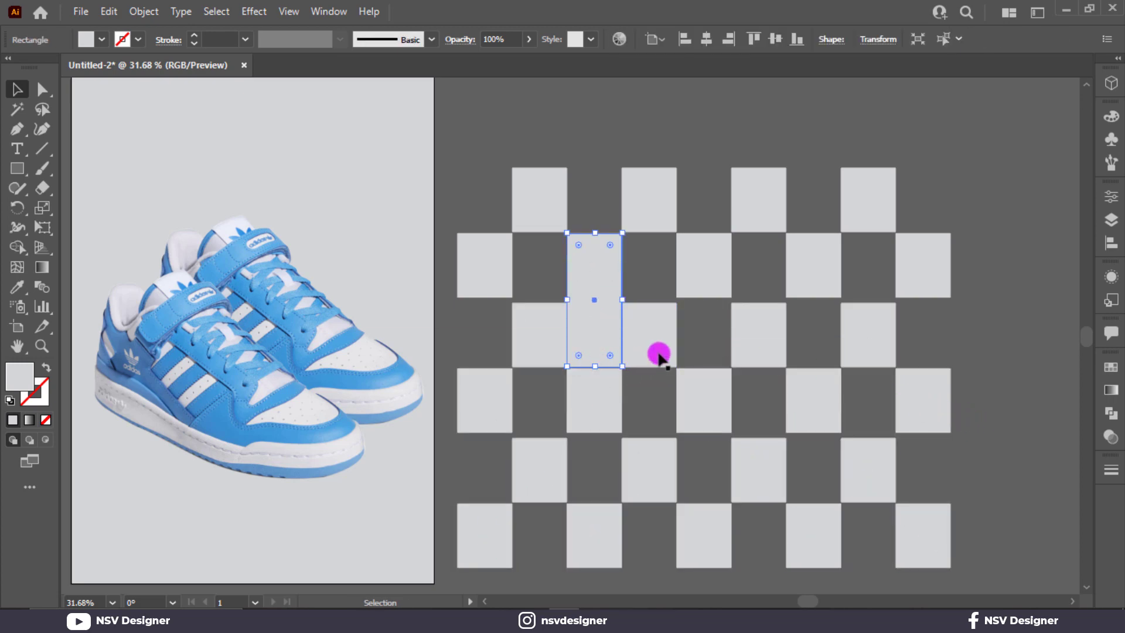
click(721, 344)
click(748, 343)
drag(790, 340, 842, 340)
key(ctrl+z)
click(1021, 360)
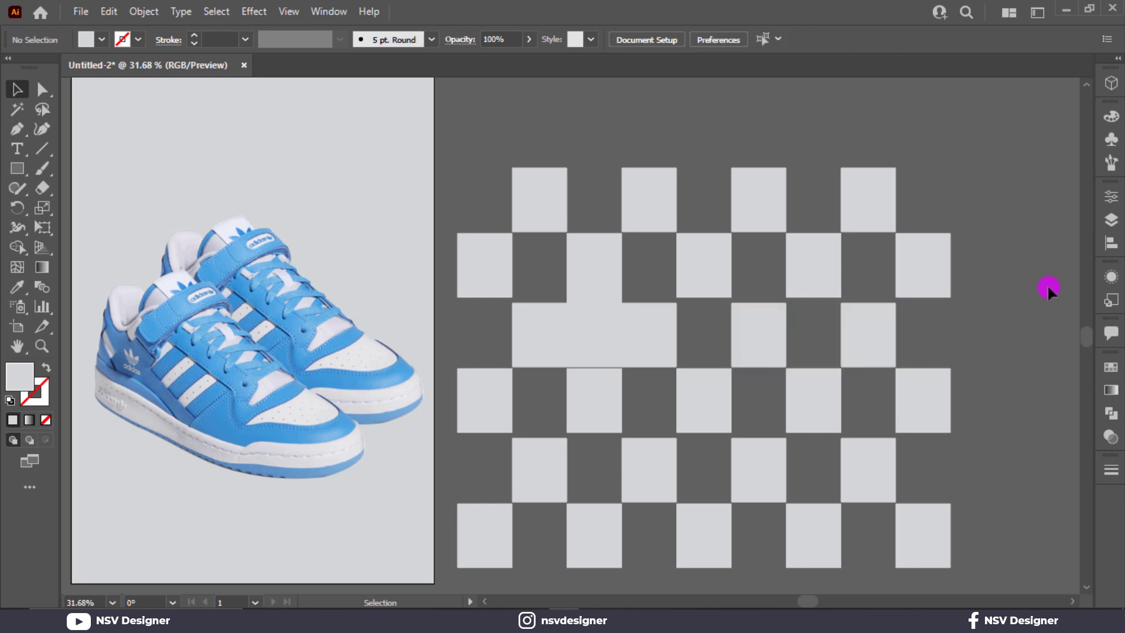
Nudge the lower four checker rows up to close the gap beneath the second row.
drag(477, 550, 474, 554)
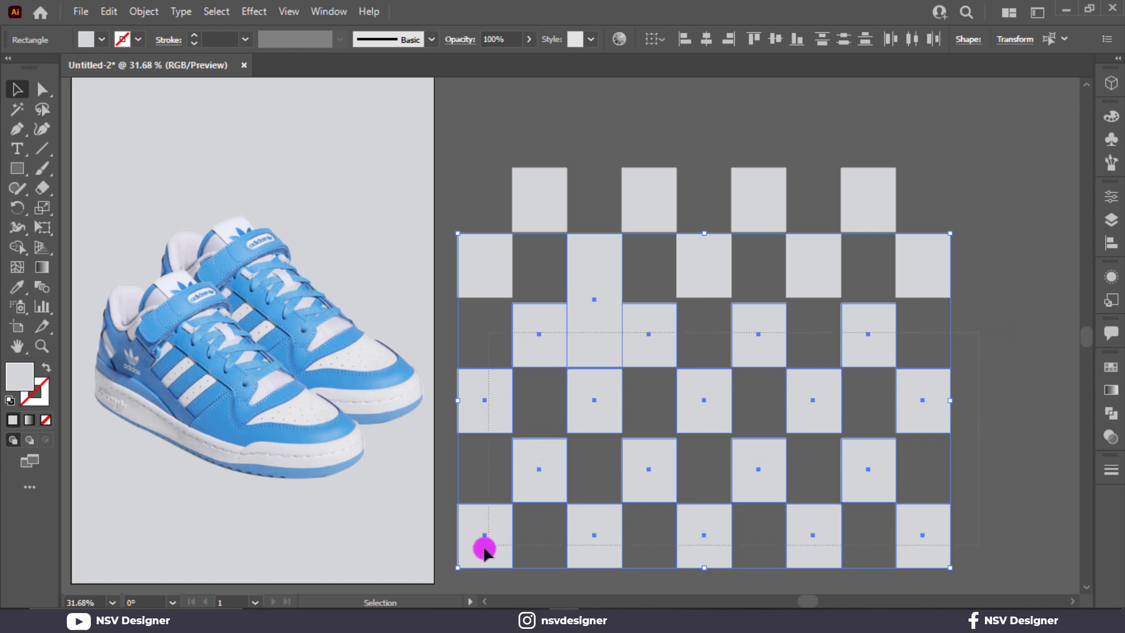
scroll(1049, 319, up, 5)
scroll(662, 325, down, 4)
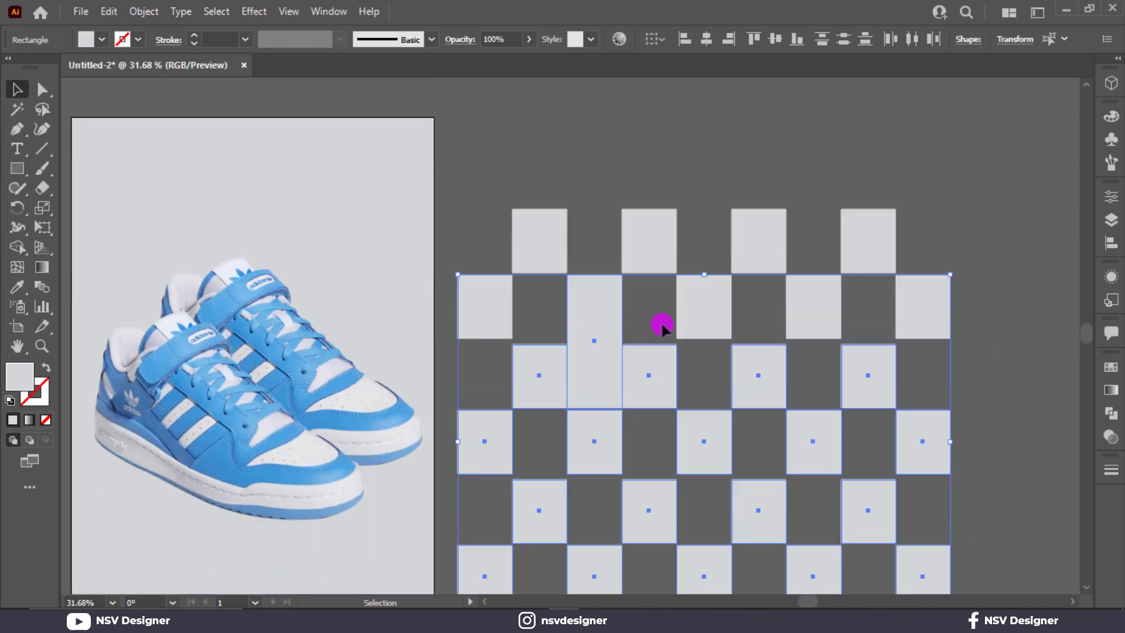
scroll(656, 345, down, 2)
key(Up)
key(Up)
key(Up)
key(Up)
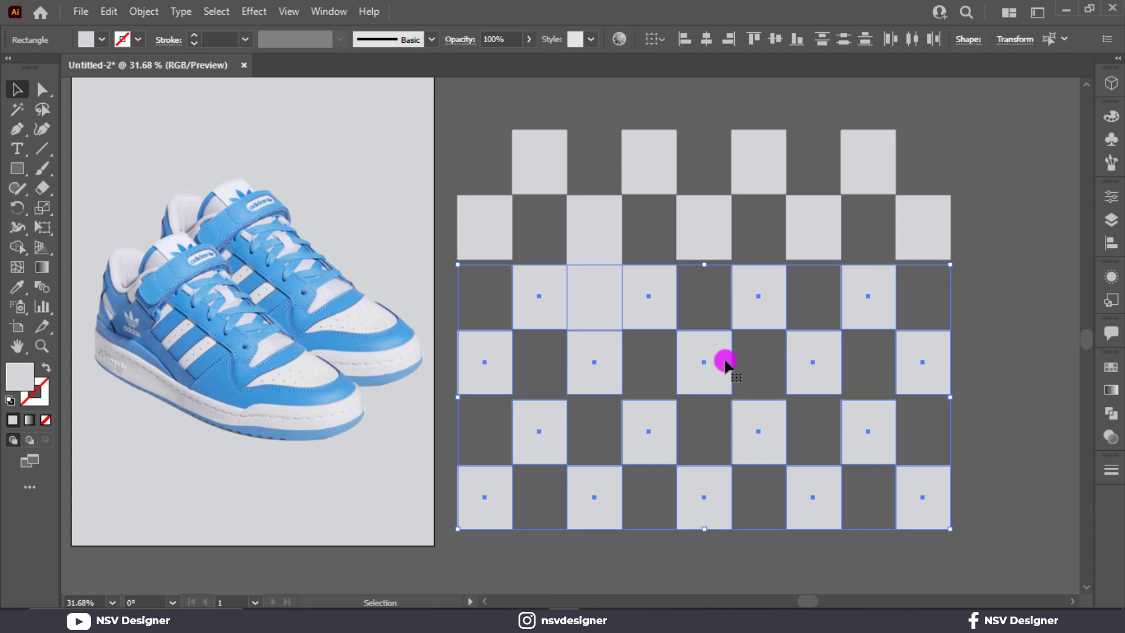
key(Up)
key(Up)
key(Up)
key(Up)
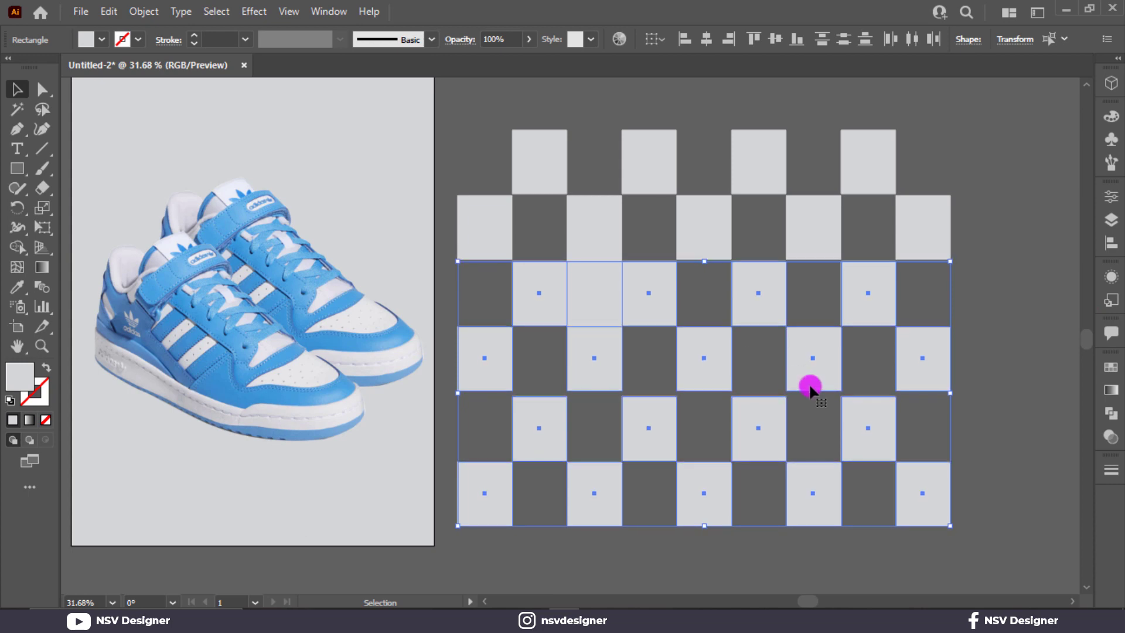
click(1027, 382)
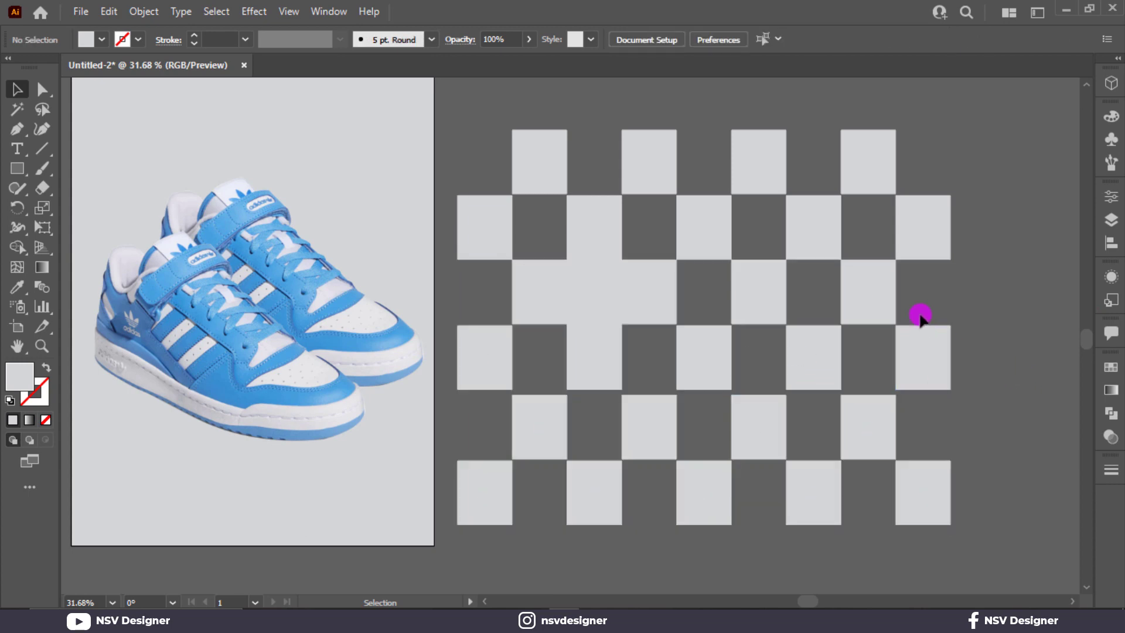
Fill the third-row gap between its last two rectangles and stretch the fourth-row rectangle below it upward to close the seam.
drag(888, 303, 840, 300)
click(691, 222)
click(703, 381)
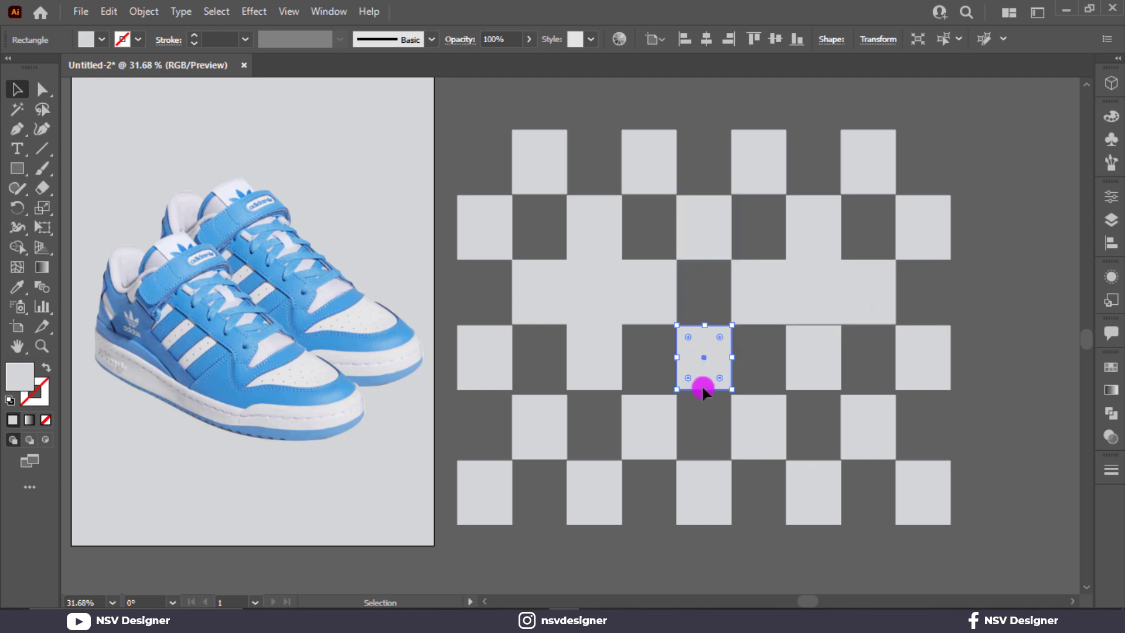
click(753, 388)
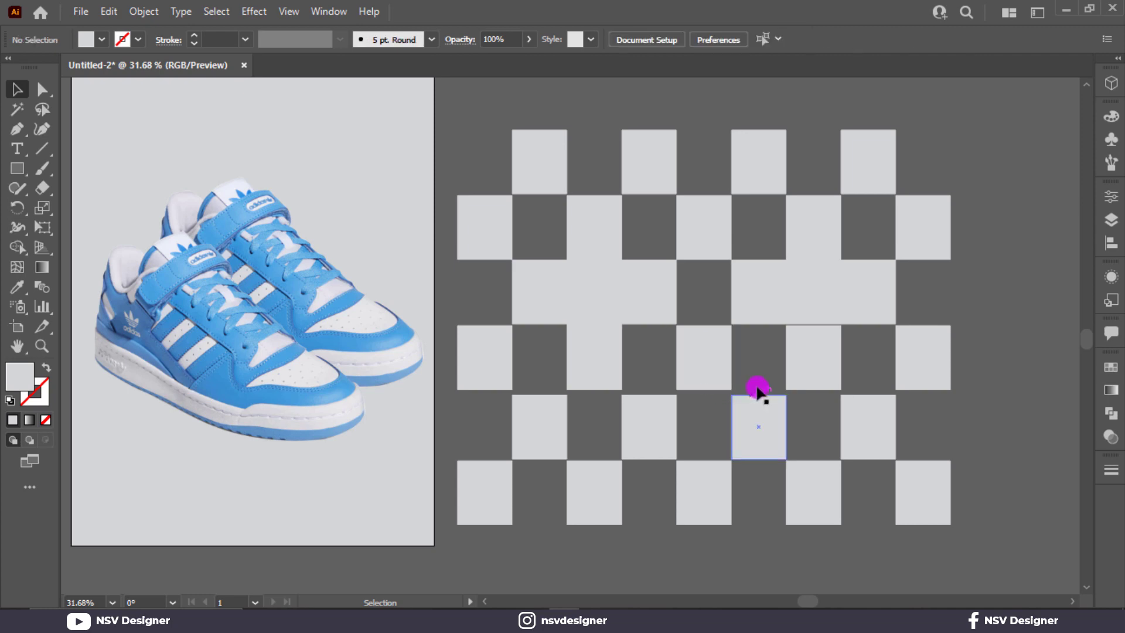
click(800, 359)
drag(814, 325, 812, 318)
click(804, 392)
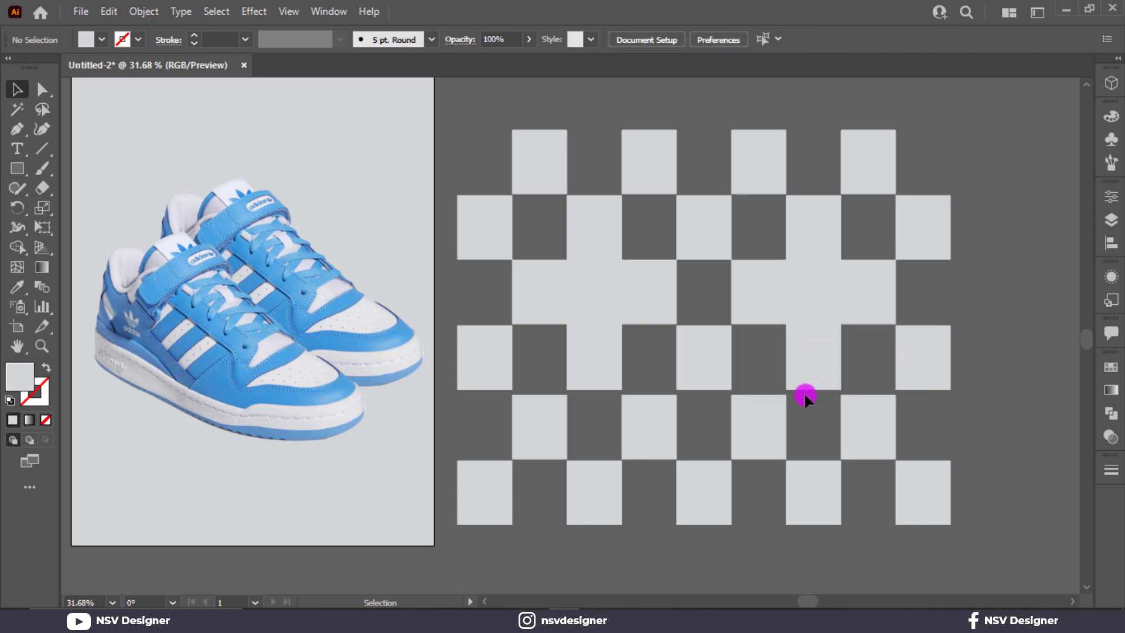
Move the bottom two checker rows up against the fourth row, including the first rectangle of the last row.
drag(516, 537, 516, 538)
drag(558, 455, 558, 450)
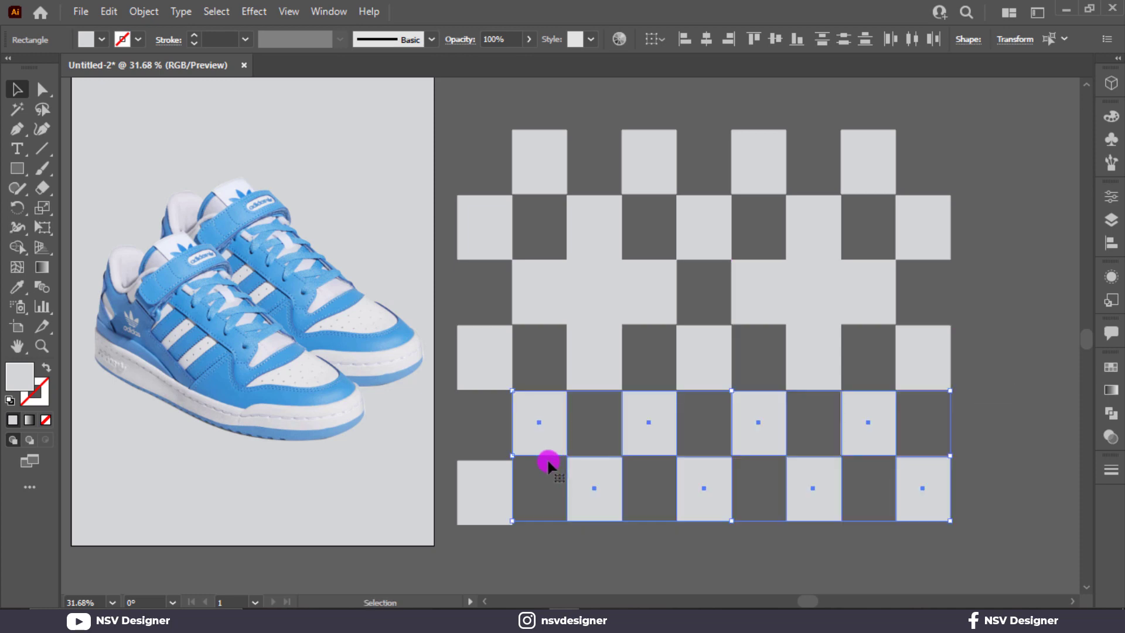
click(485, 501)
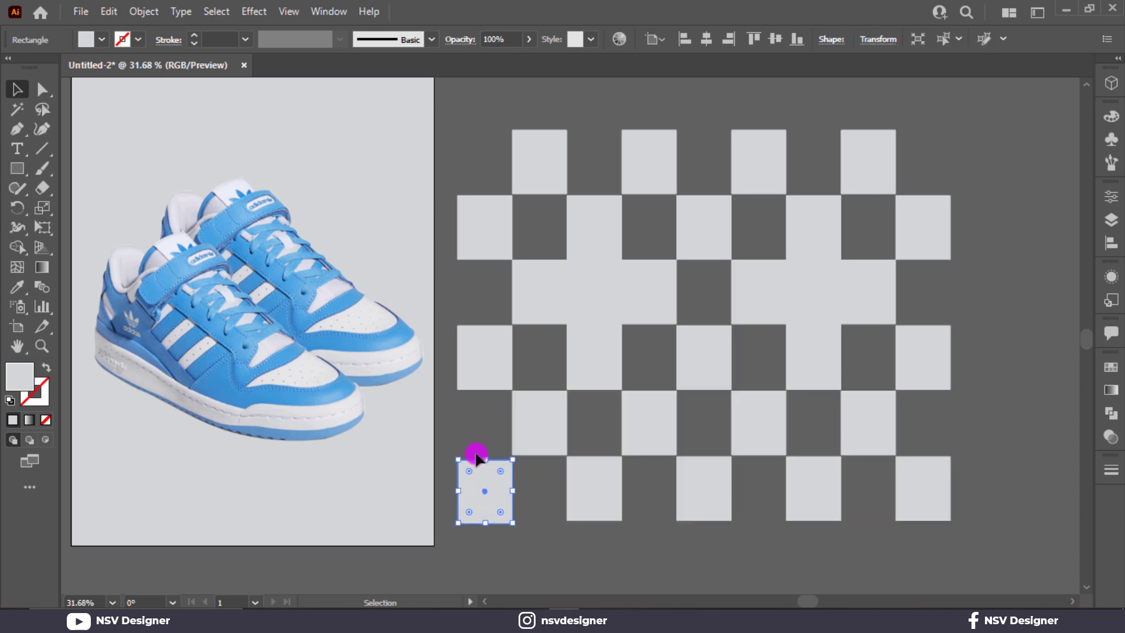
click(507, 415)
Fill the fourth-row gap between its second and third rectangles and stretch the fourth rectangle down through the fifth-row gap.
click(546, 433)
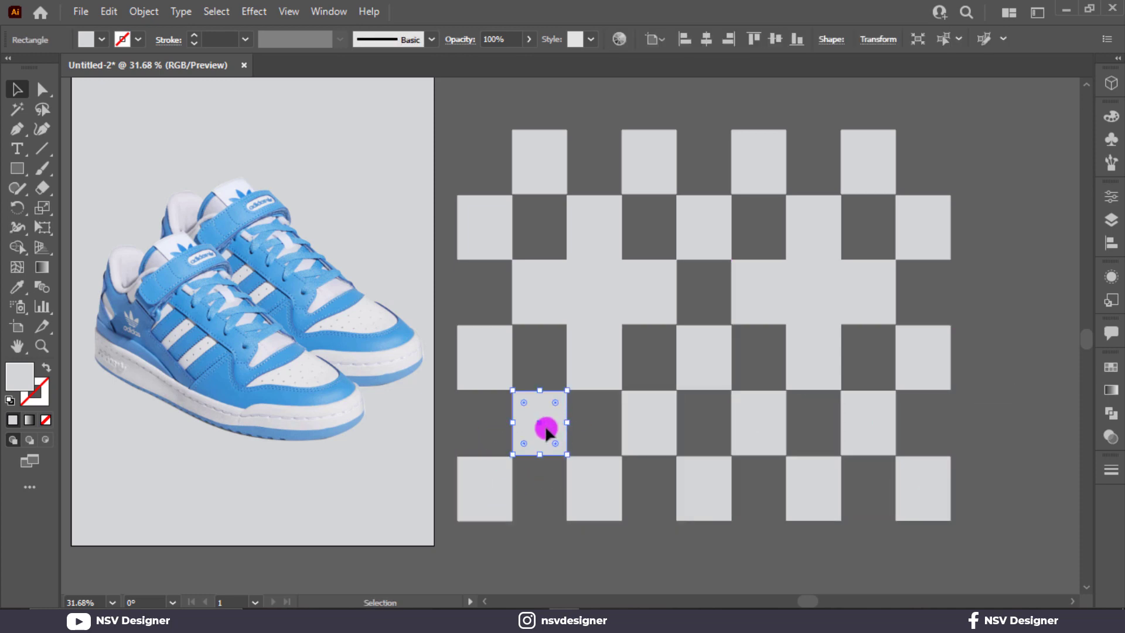
drag(547, 430, 677, 360)
click(773, 334)
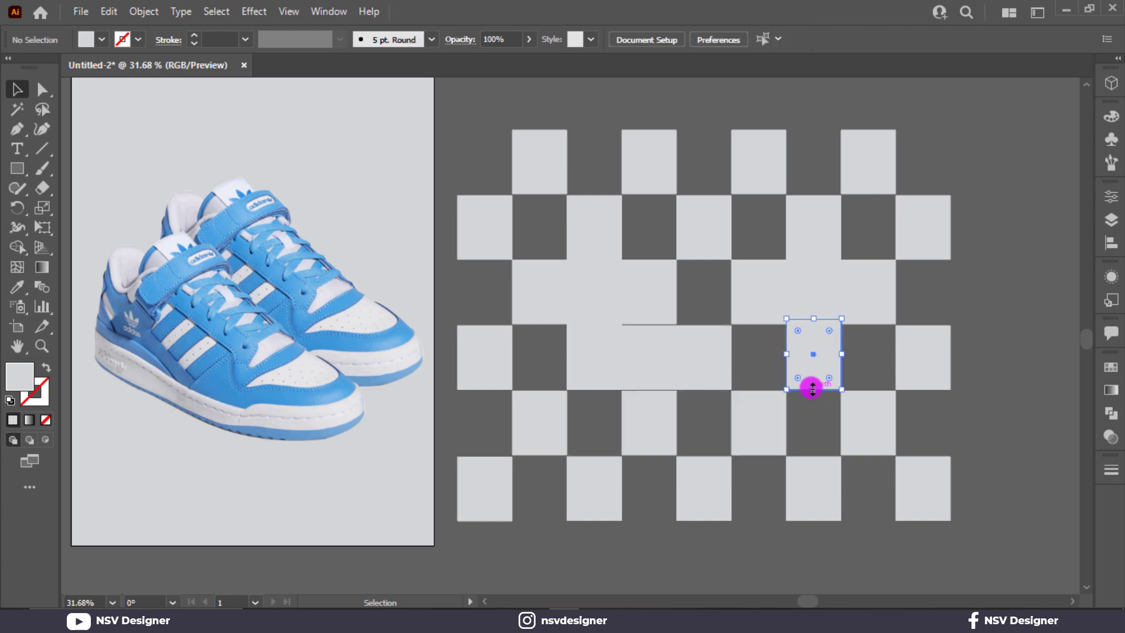
drag(812, 388, 802, 455)
Fill the top-row gap between the second and third rectangles and widen the last rectangle to the pattern's right edge.
click(900, 331)
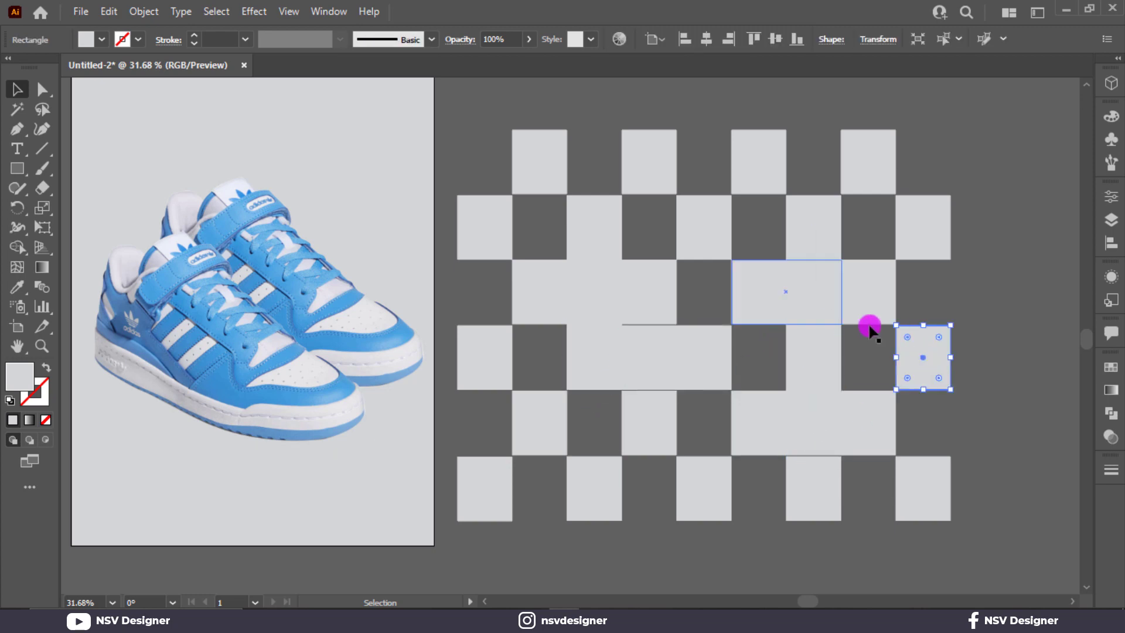
drag(925, 328, 711, 128)
click(804, 126)
click(871, 156)
drag(898, 160, 976, 173)
click(996, 202)
Close the thin seam above the filled fourth-row gap beside the middle rectangle.
click(699, 356)
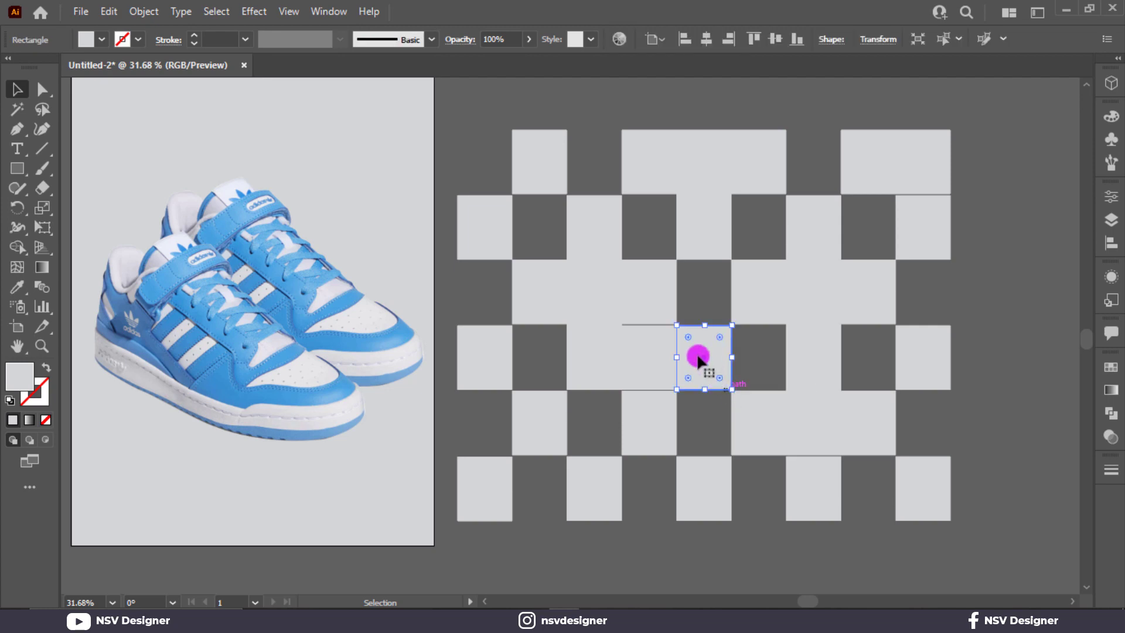
click(659, 308)
drag(650, 326, 668, 340)
click(739, 398)
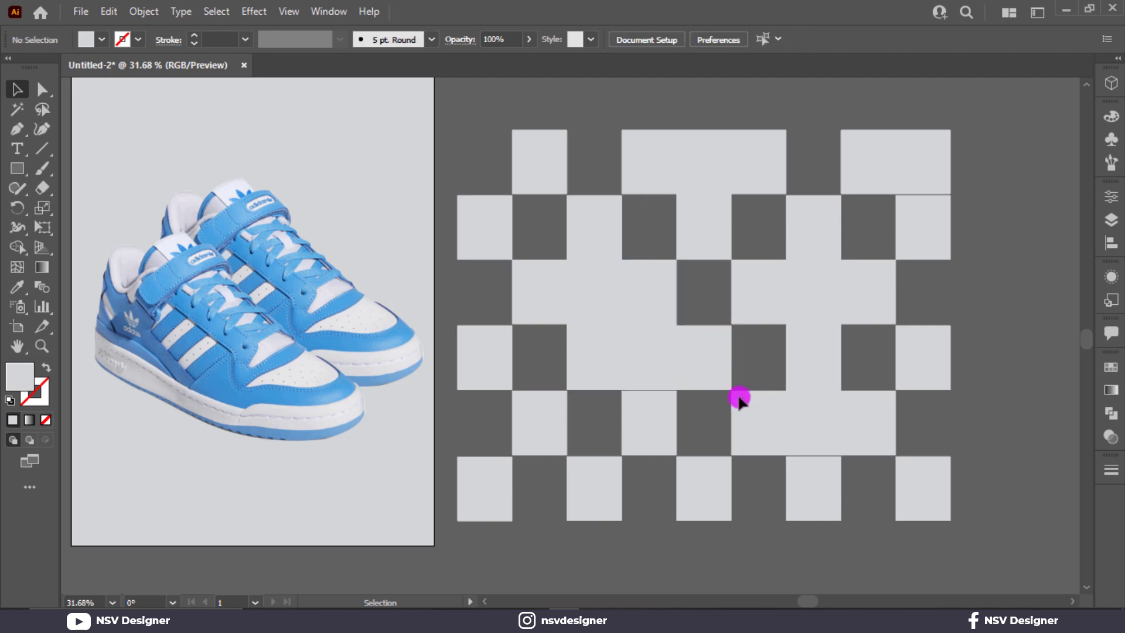
Stretch the fifth row's second rectangle and the bottom row's fourth rectangle slightly upward to overlap the rows above and close the seams.
click(674, 436)
drag(649, 391, 649, 377)
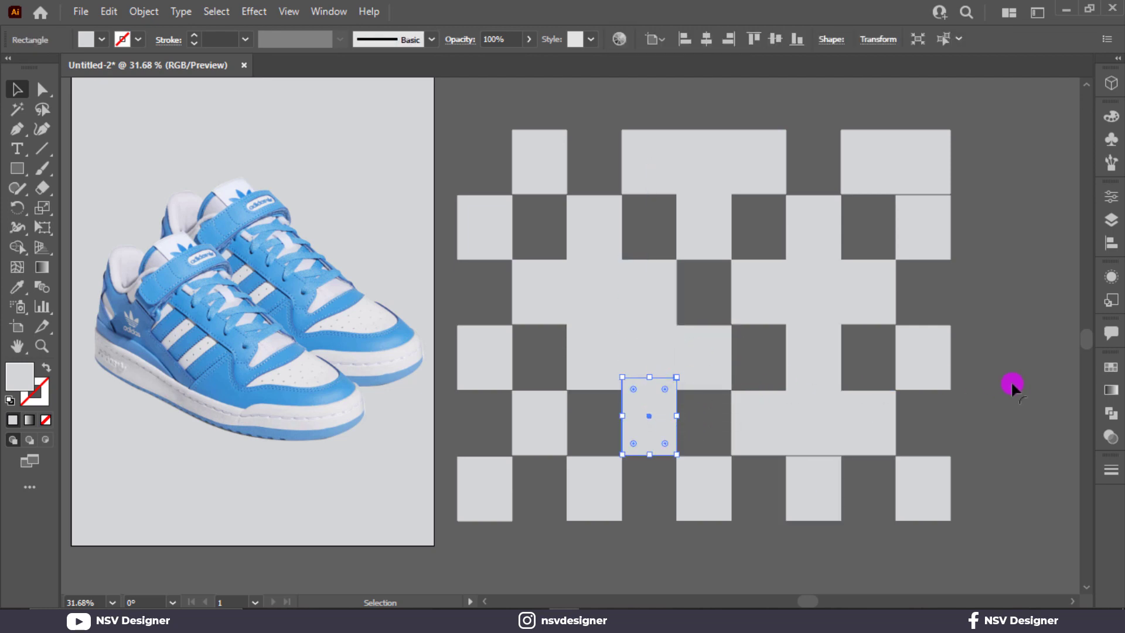
click(1011, 384)
click(819, 468)
drag(814, 455, 814, 437)
click(976, 420)
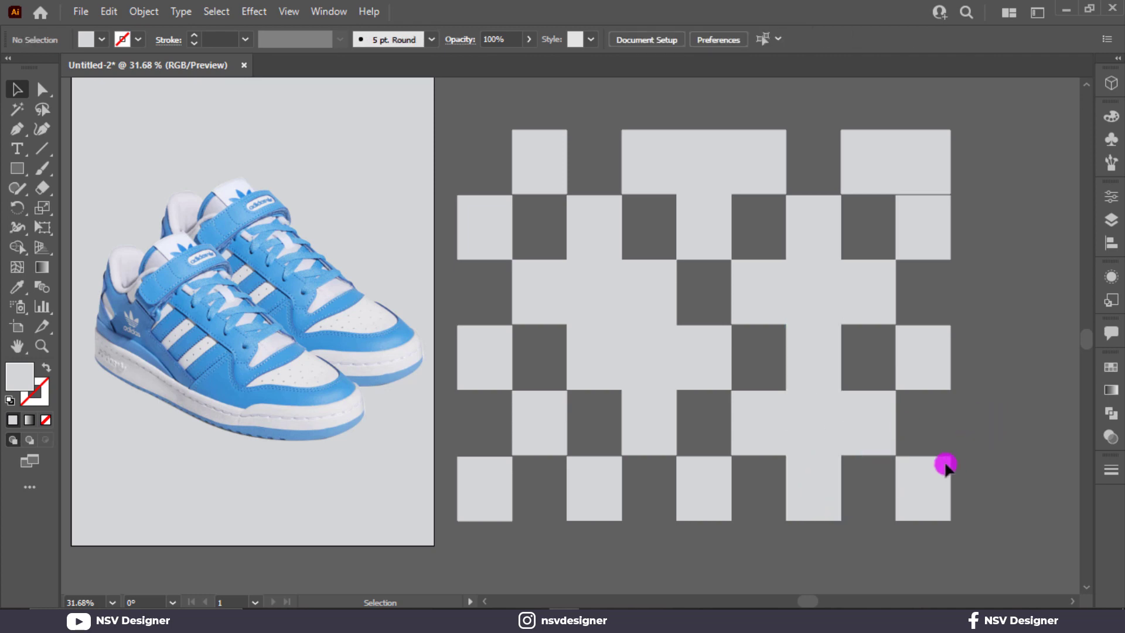
Stretch the fifth row's first rectangle down through the bottom-row gap to the pattern's lower edge.
click(937, 473)
drag(934, 477, 879, 421)
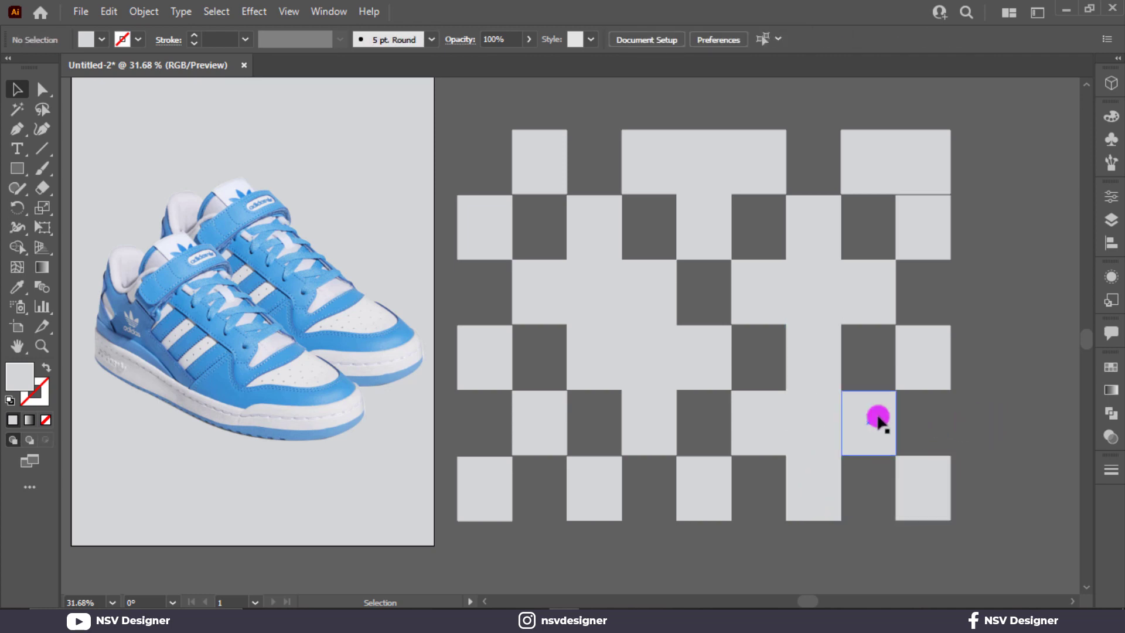
click(507, 369)
drag(540, 455, 539, 525)
click(556, 568)
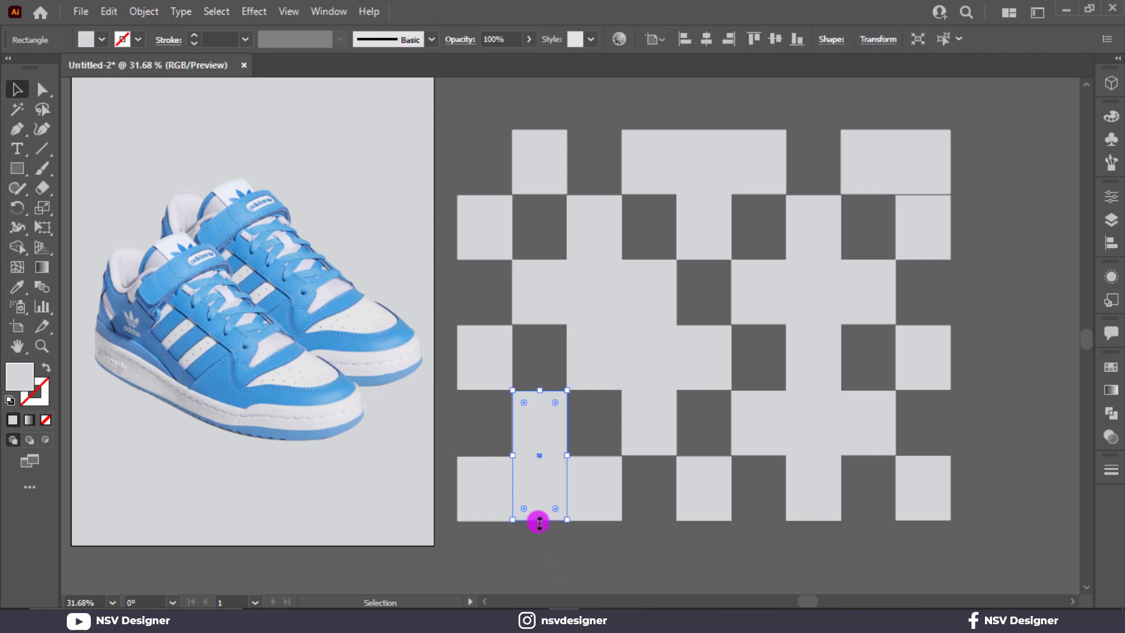
drag(540, 523, 535, 525)
click(505, 527)
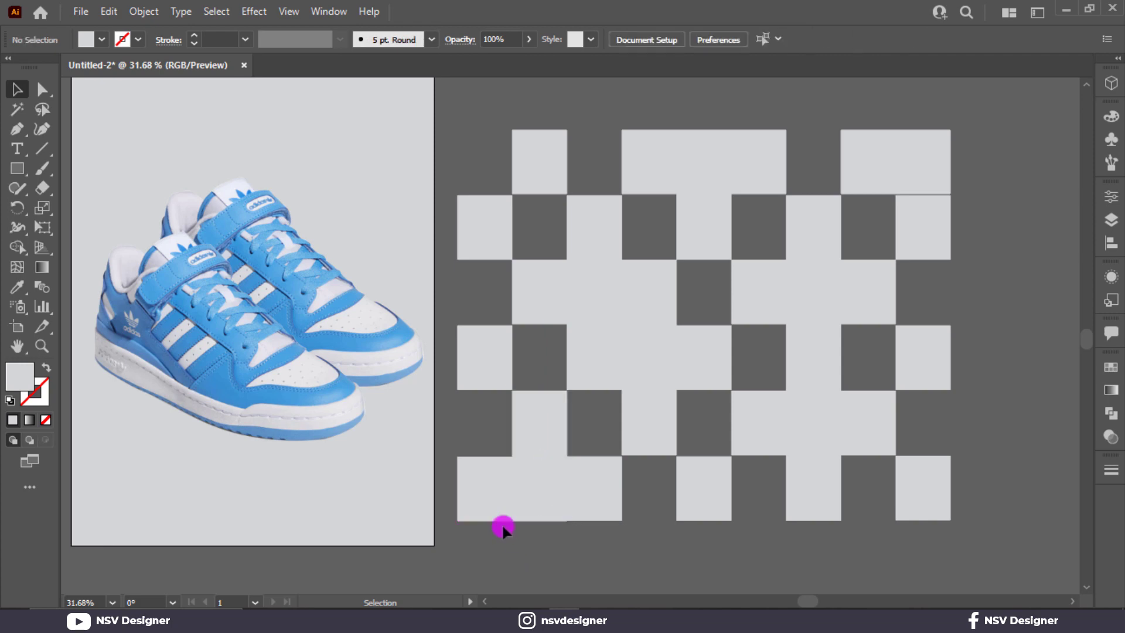
click(494, 514)
click(644, 536)
Stretch the second row's last rectangle up to overlap the wide top-row rectangle and close the seam.
click(941, 189)
click(924, 227)
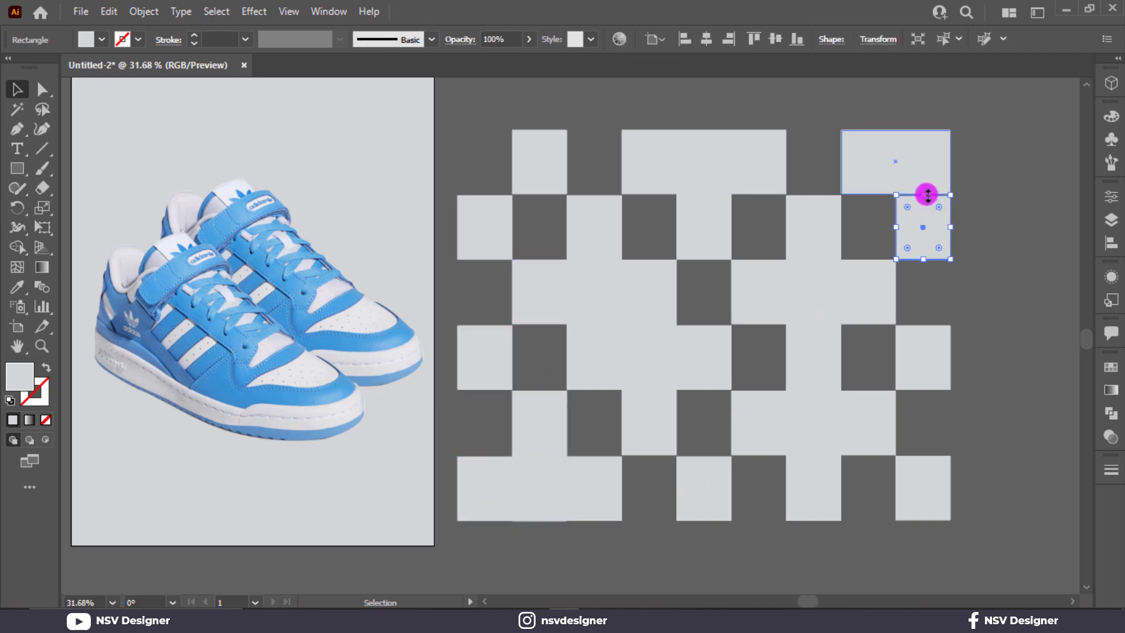
drag(925, 194, 927, 184)
click(983, 165)
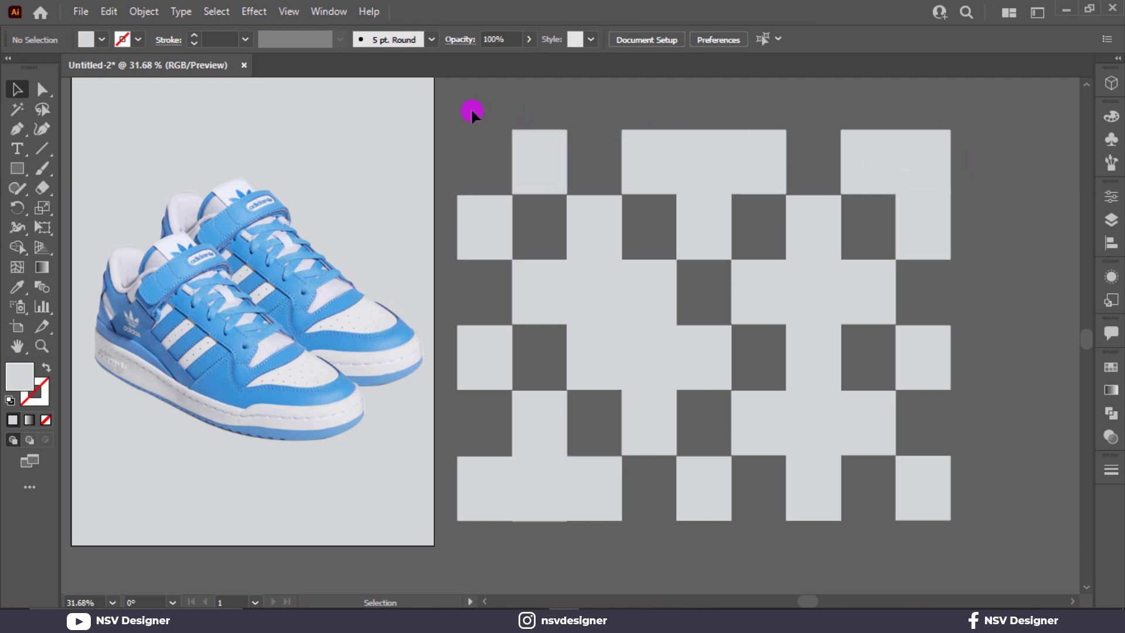
Group all the checker rectangles and scale the group down proportionally to fit within the poster's width.
key(ctrl+a)
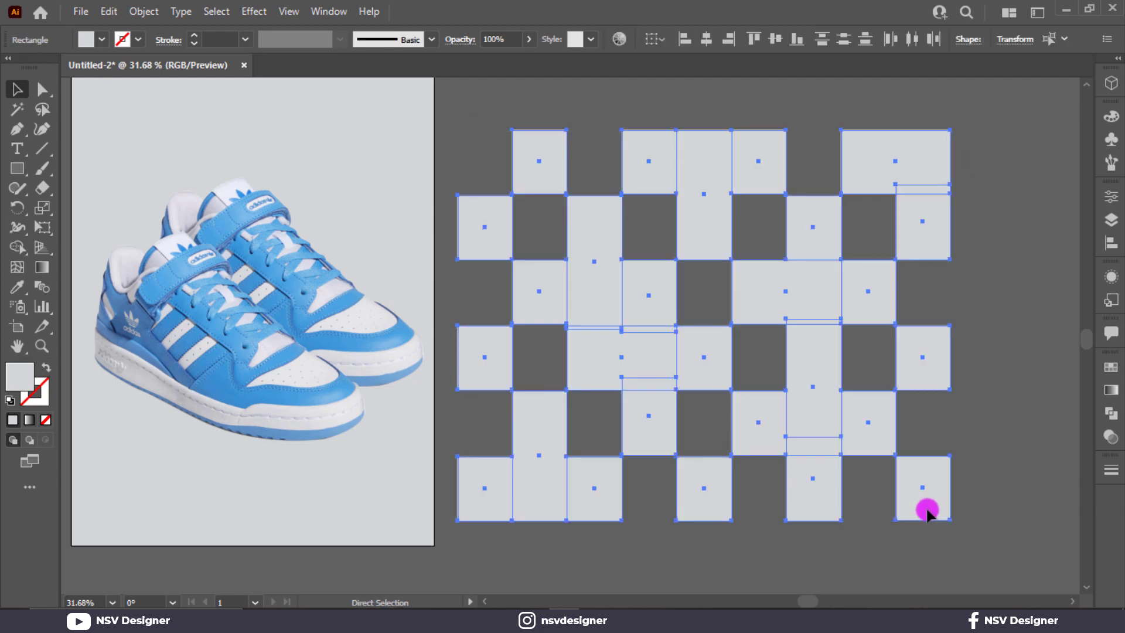
key(ctrl+g)
drag(951, 523, 981, 391)
click(864, 462)
drag(951, 348, 680, 465)
Recolor the checker group with the sampled mid-gray swatch and place it over the lower part of the poster.
key(i)
click(223, 345)
click(17, 105)
click(16, 90)
click(561, 218)
drag(633, 425, 558, 477)
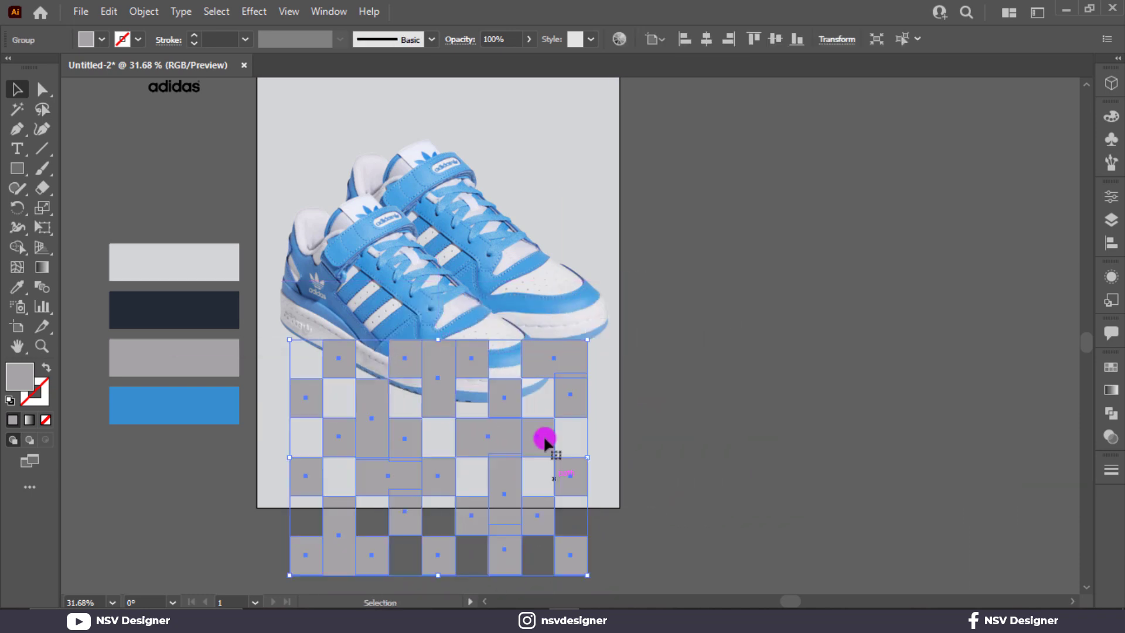
Bring the grouped sneaker images to the front of the checker pattern.
click(477, 196)
right_click(477, 204)
mouse_move(586, 431)
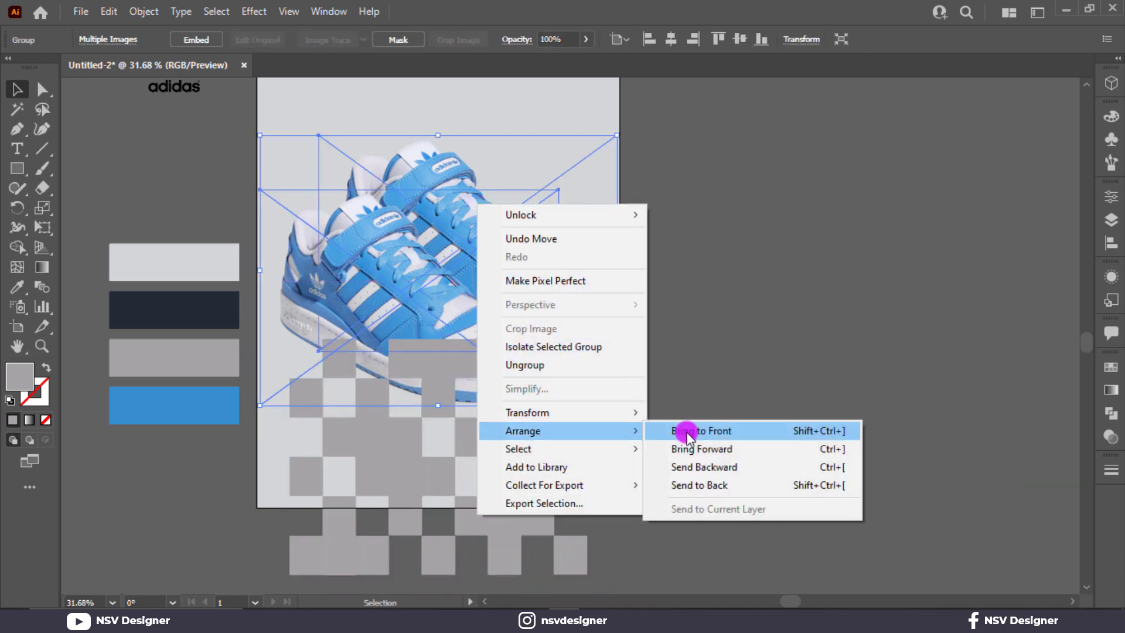
click(683, 432)
key(ctrl+shift+a)
scroll(527, 259, left, 3)
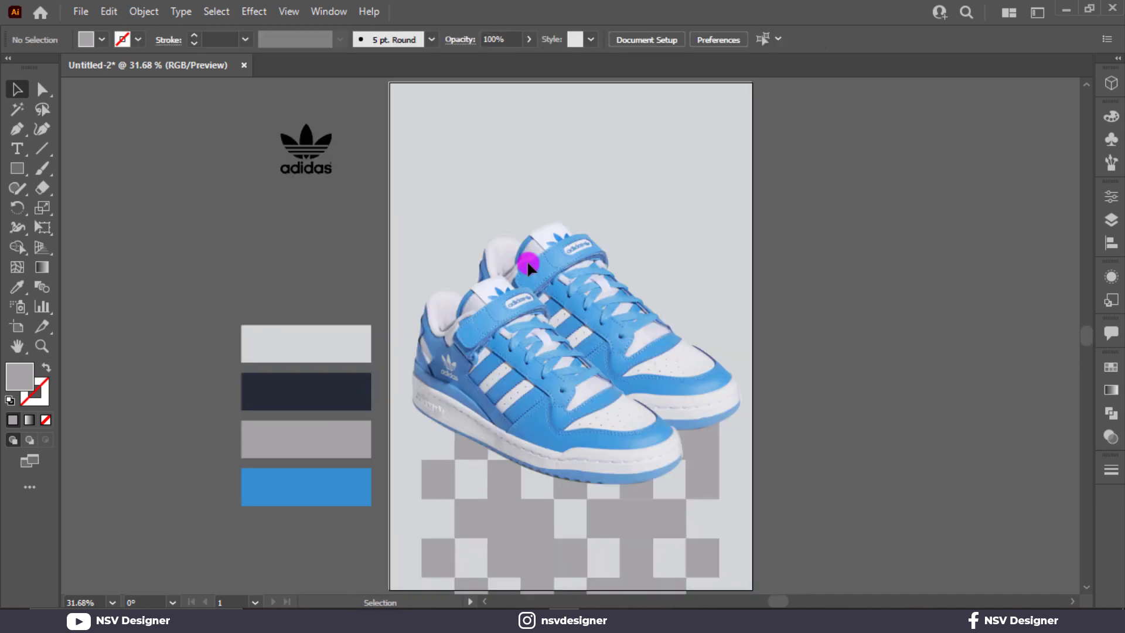
Scale the checker group down and position it centered beneath the sneakers, resting on the poster's bottom edge.
click(641, 499)
drag(641, 502, 622, 481)
drag(719, 557, 658, 477)
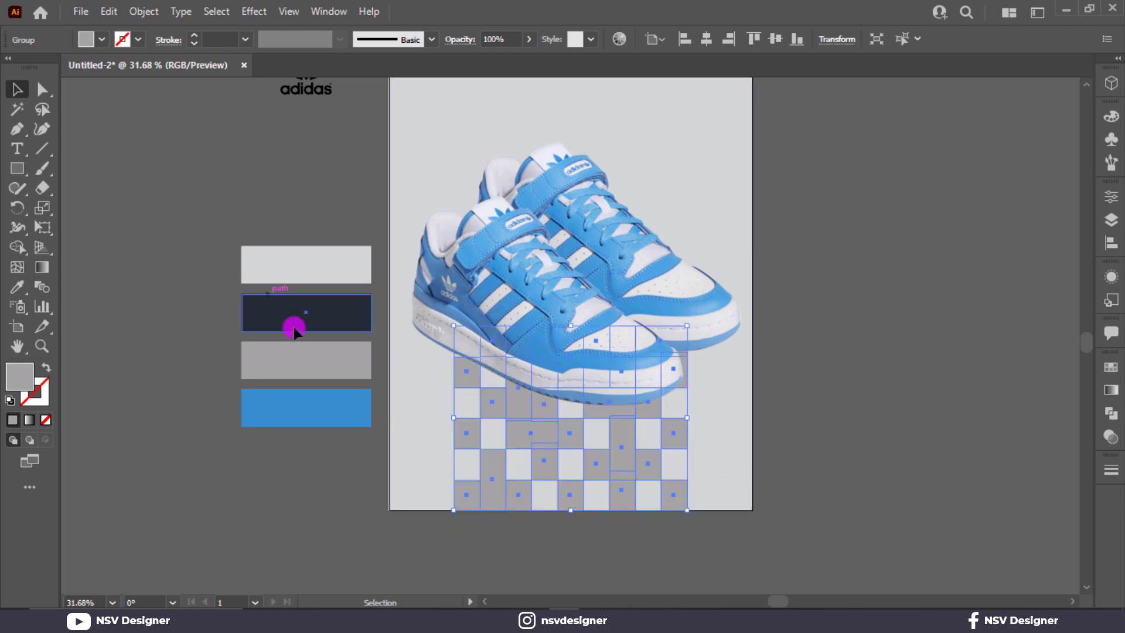
Apply a Perspective Distort to the checker group, spreading its bottom corners evenly past both sides of the poster.
click(43, 227)
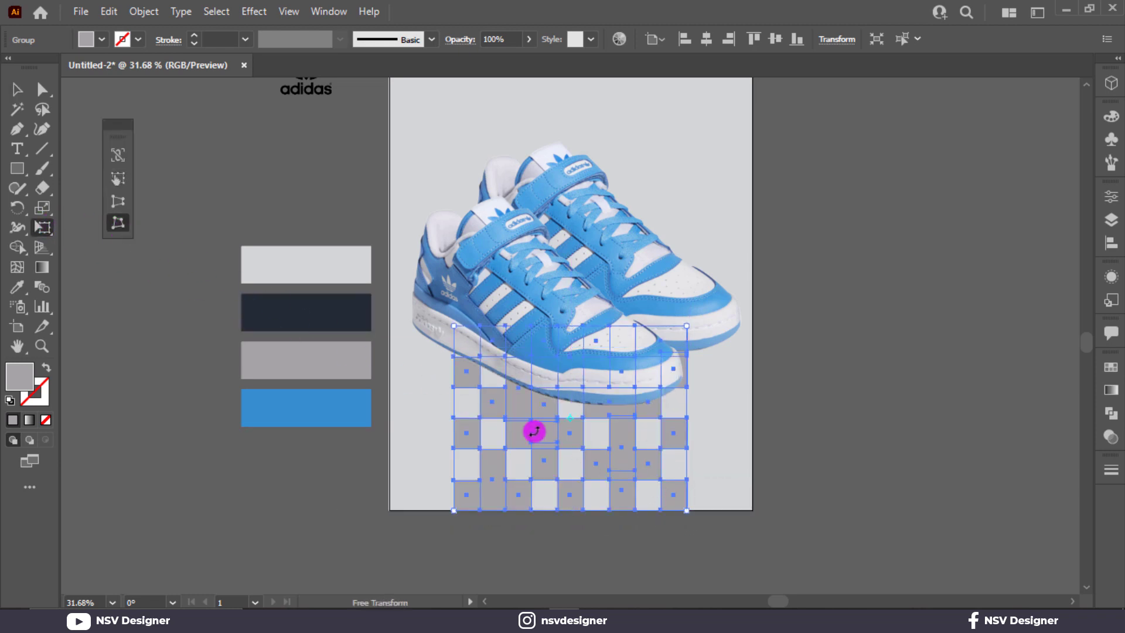
drag(689, 509, 864, 497)
key(ctrl+z)
click(122, 204)
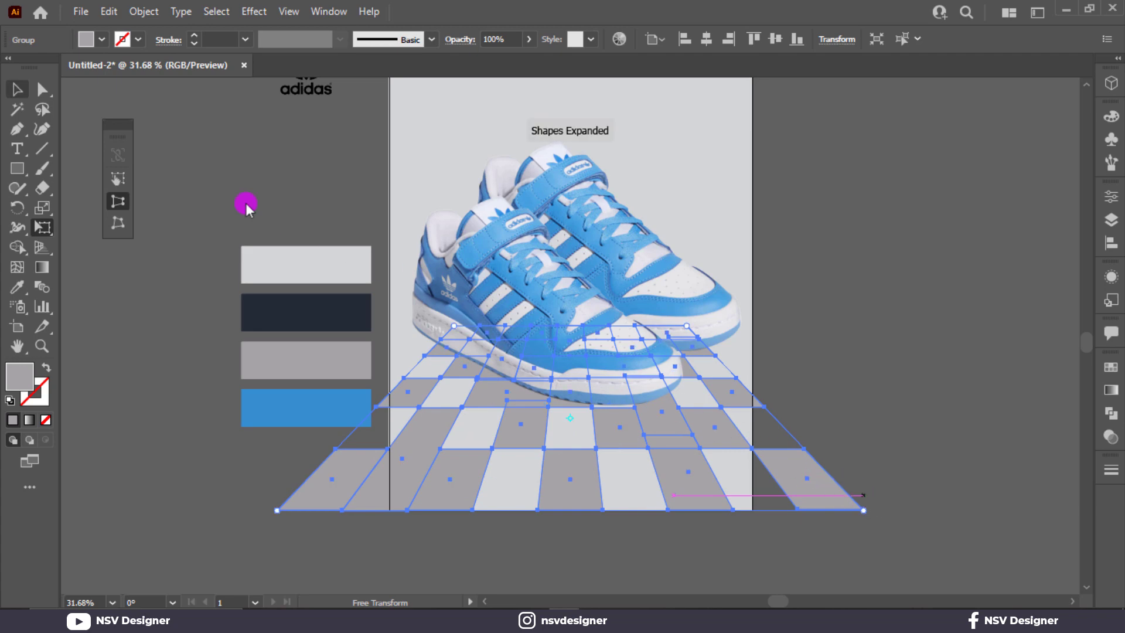
click(17, 94)
Flatten the perspective checker floor and widen it further on both sides, keeping its lower edge on the poster's bottom edge.
click(578, 377)
click(540, 452)
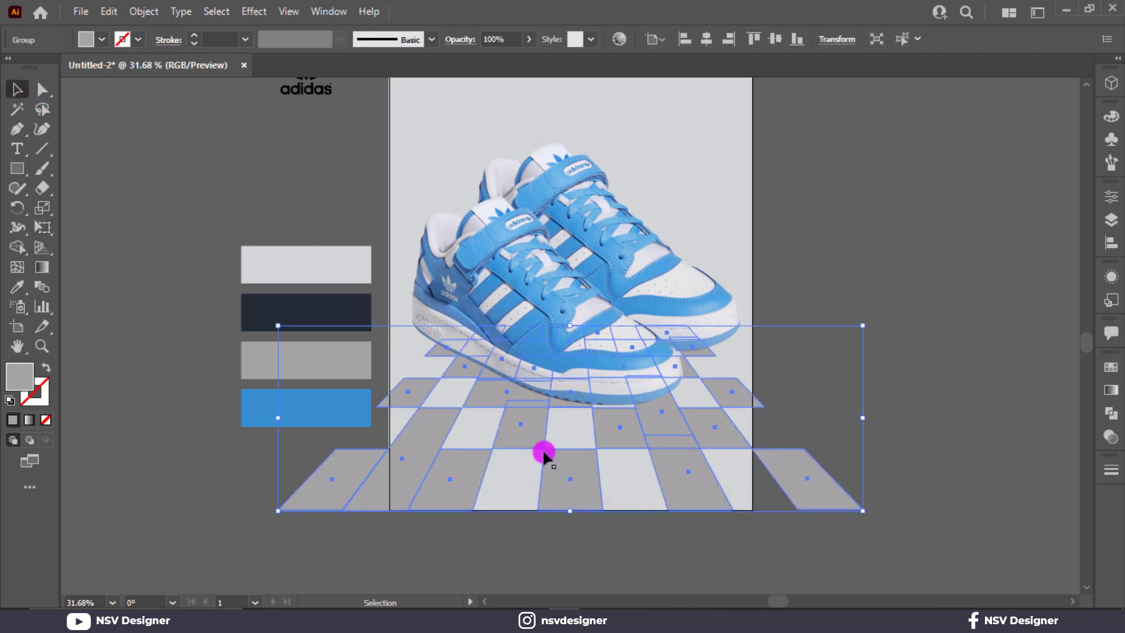
drag(572, 331, 602, 373)
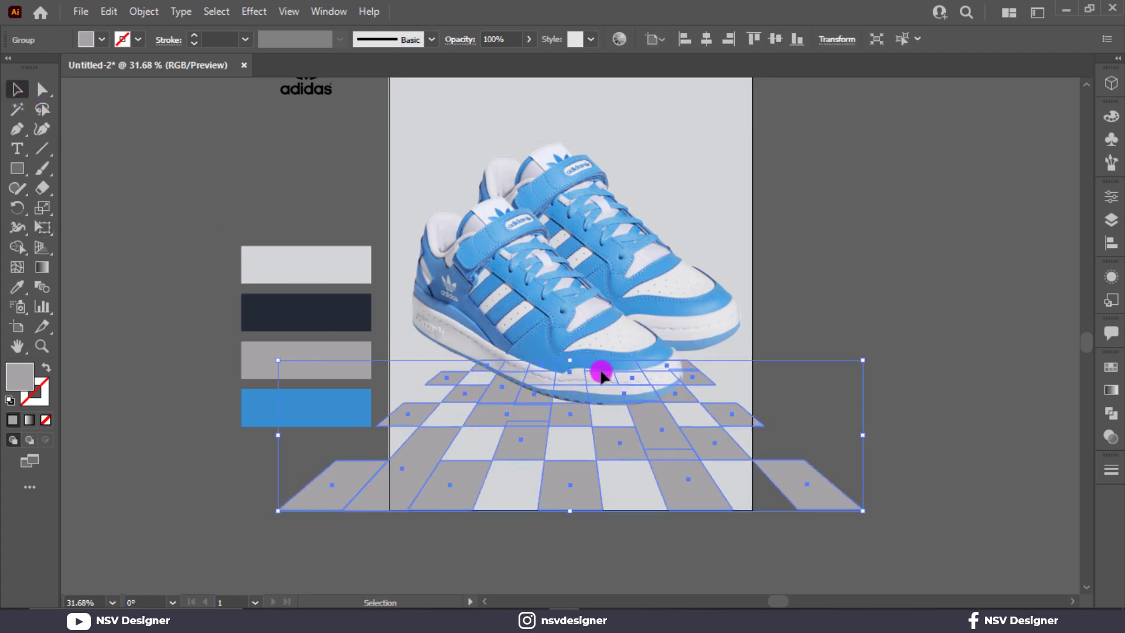
drag(865, 440, 917, 435)
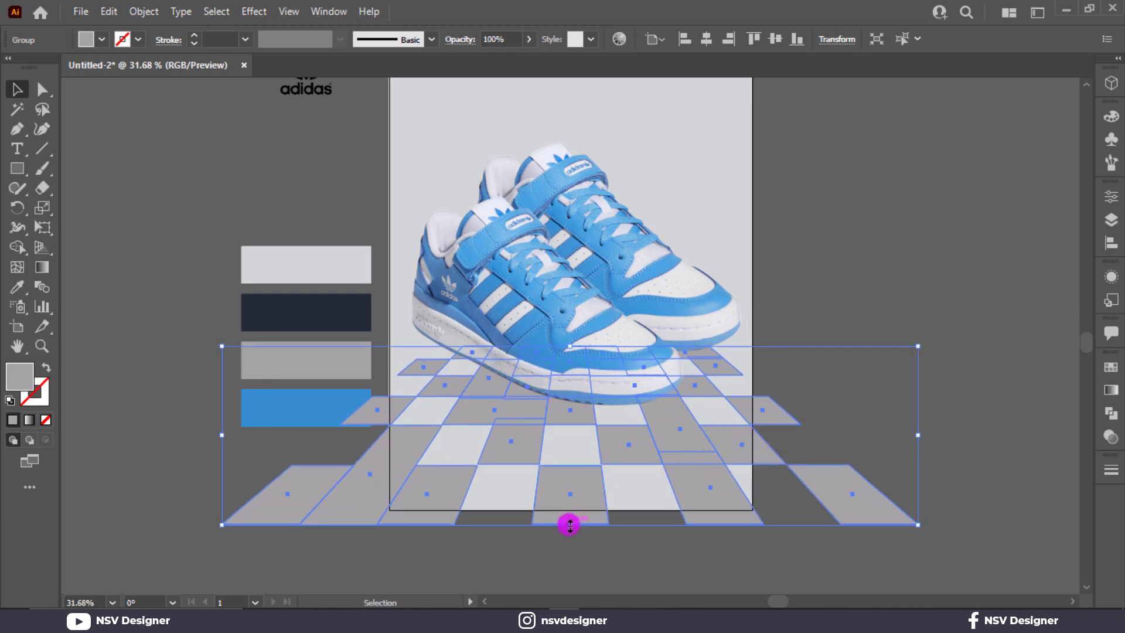
drag(571, 525, 571, 510)
click(597, 409)
click(543, 381)
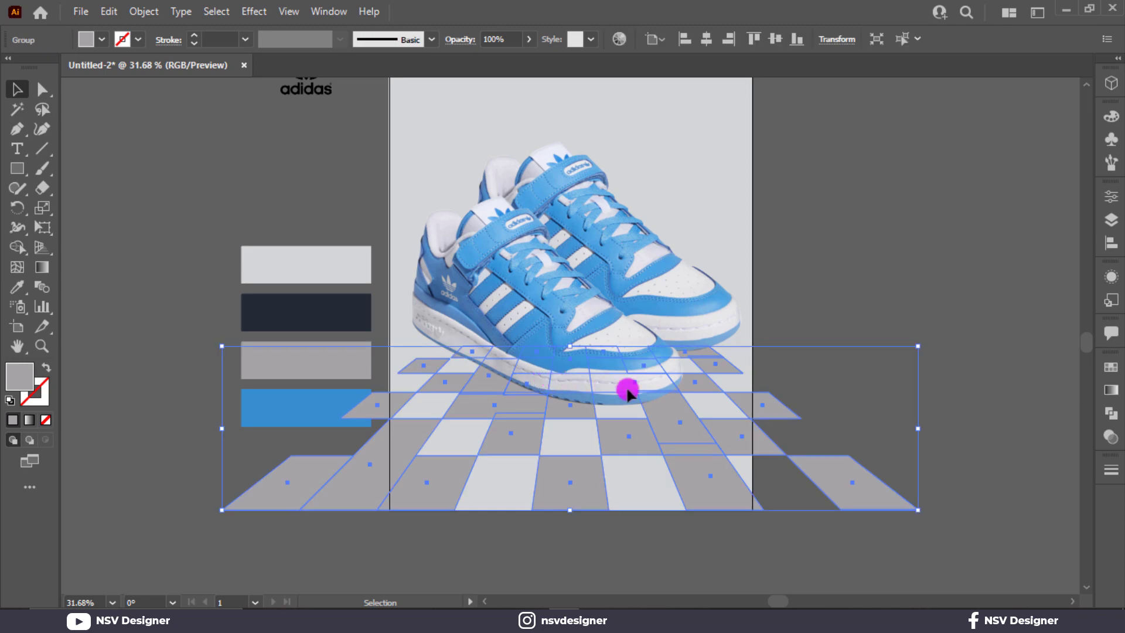
drag(920, 431, 982, 417)
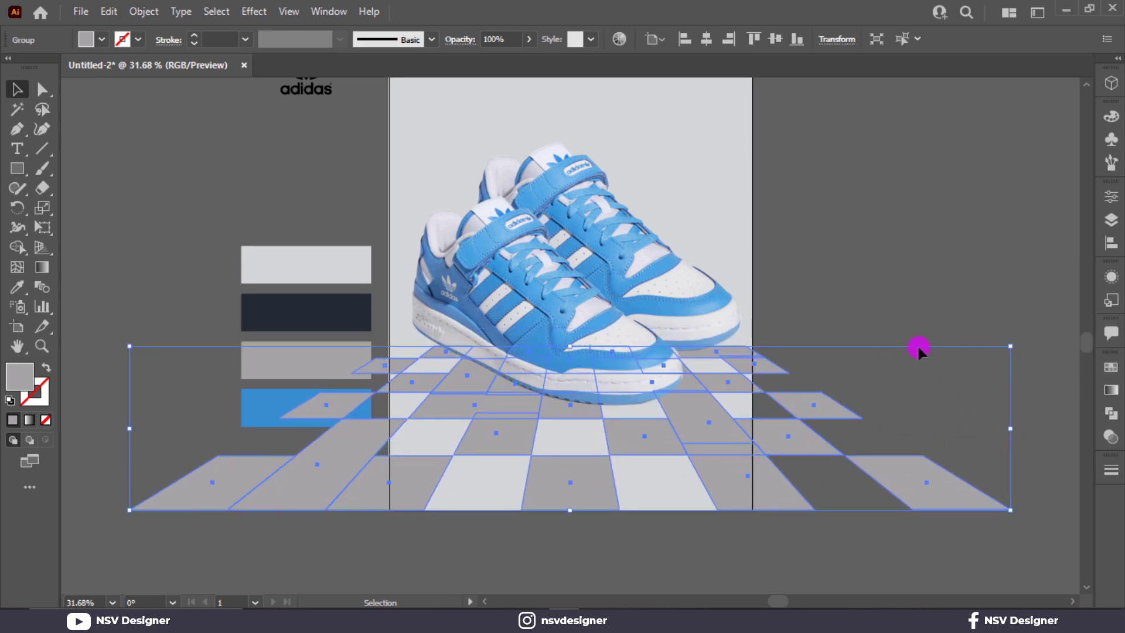
click(853, 274)
Move the four color swatches up and outward, clear of the checkered floor.
drag(225, 392, 116, 247)
click(310, 356)
click(578, 445)
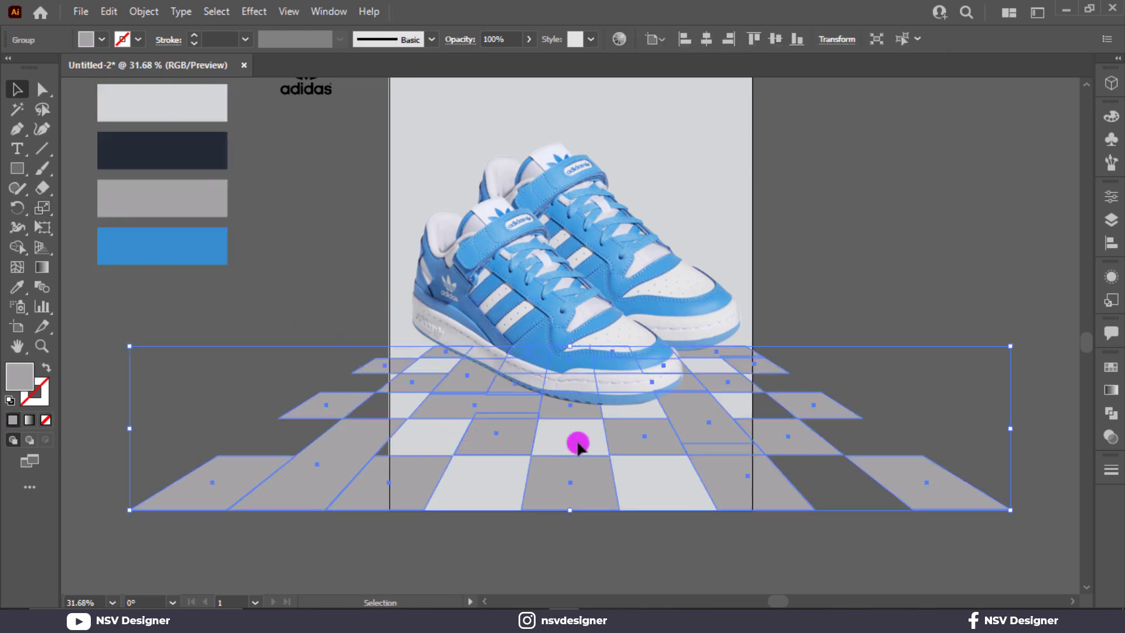
click(876, 247)
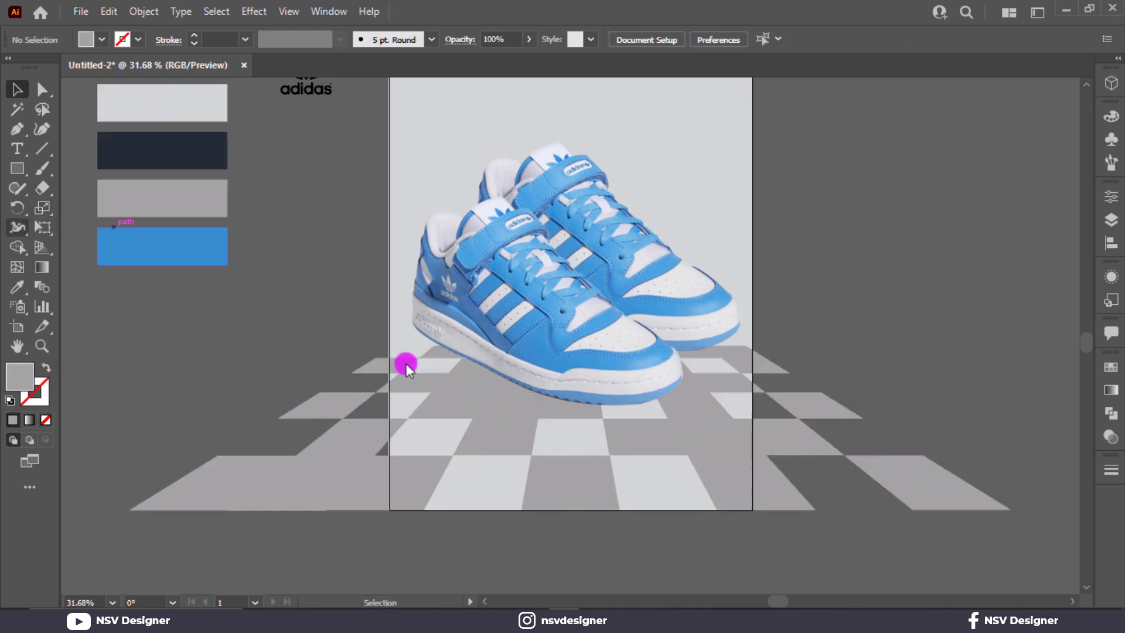
Draw a rectangle covering the whole checkered floor and make it an opacity mask for the floor.
click(18, 170)
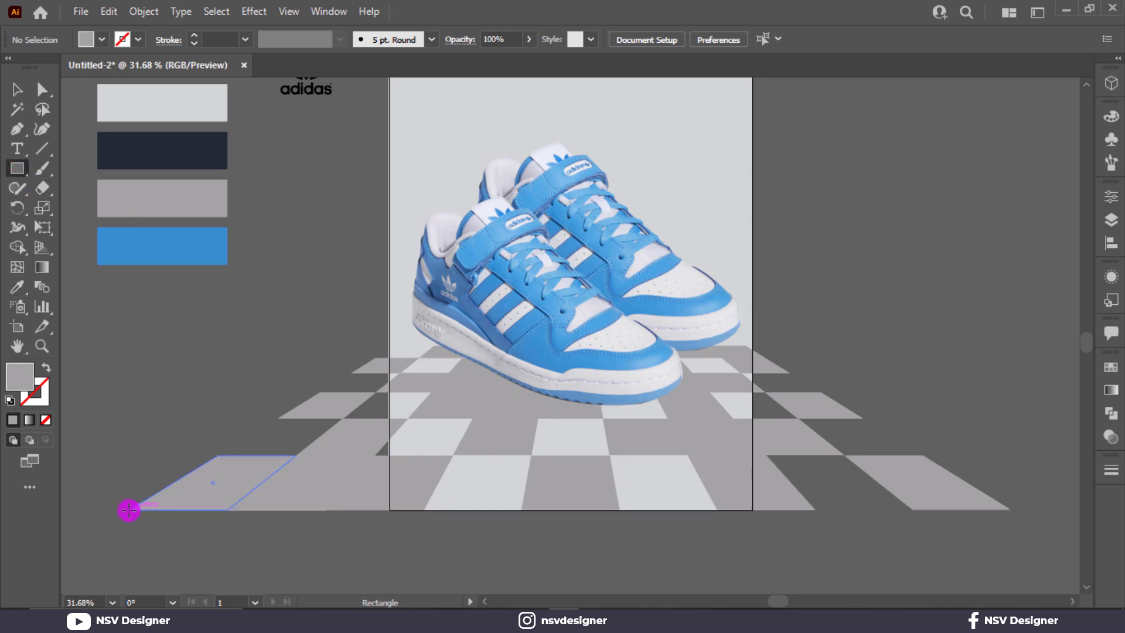
mouse_move(128, 510)
mouse_down()
mouse_move(1002, 485)
mouse_move(987, 371)
mouse_move(1017, 360)
mouse_move(1016, 340)
mouse_up()
click(17, 89)
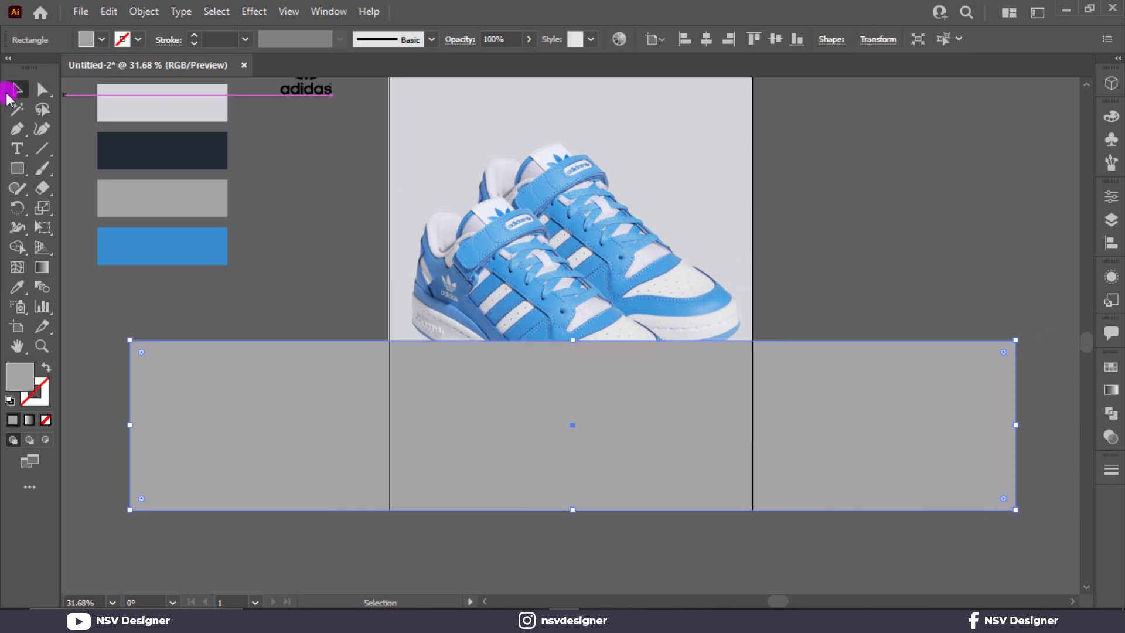
drag(678, 543, 766, 443)
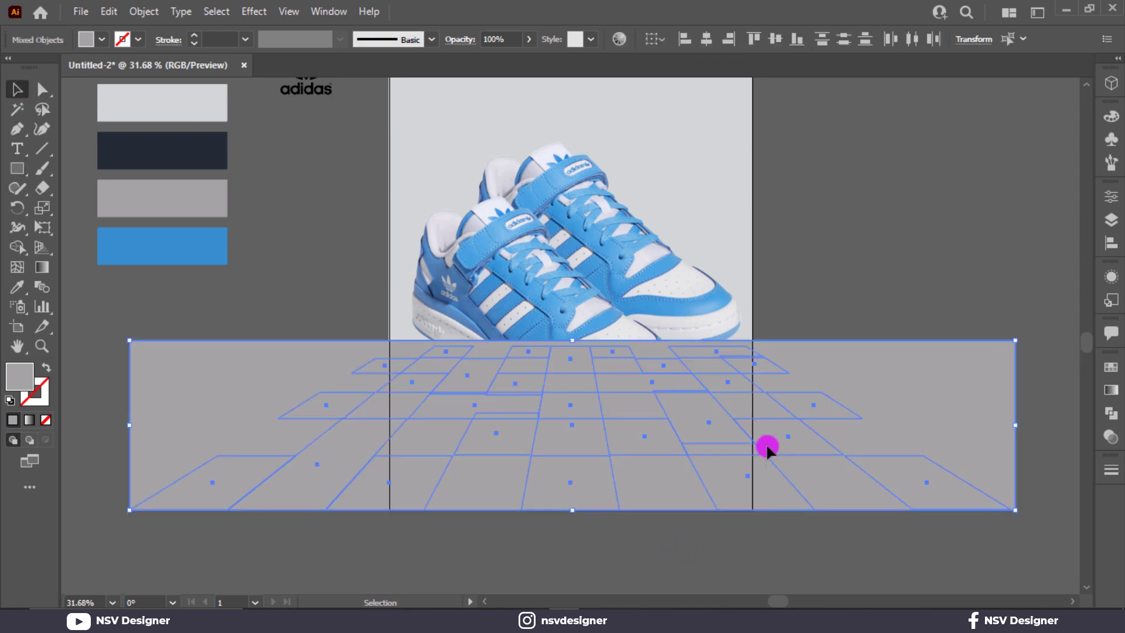
click(1112, 390)
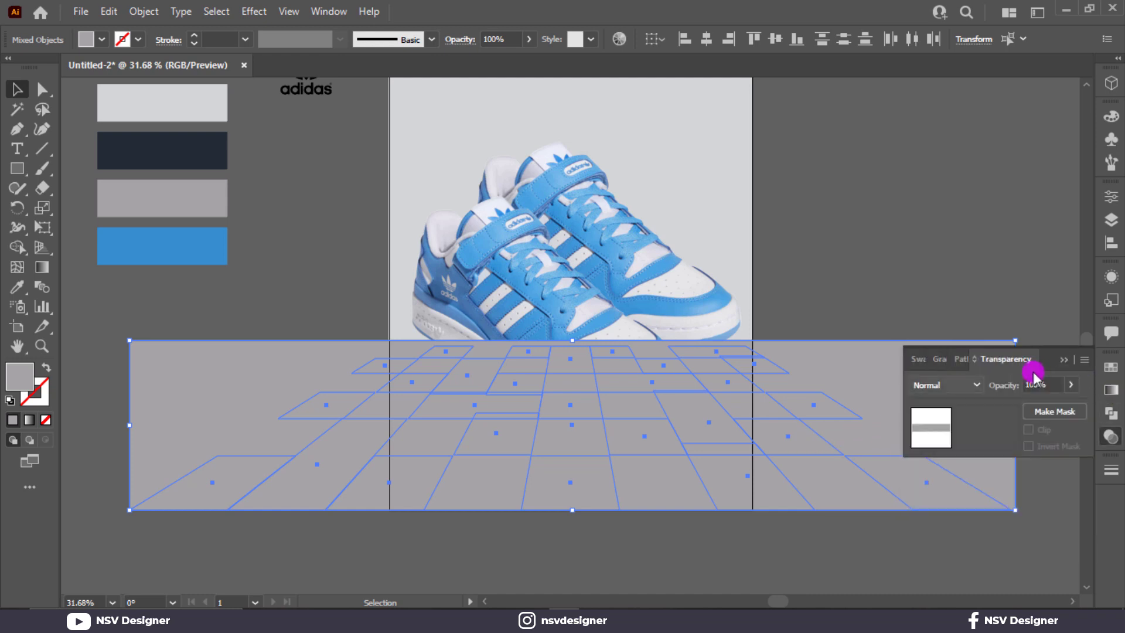
click(1040, 413)
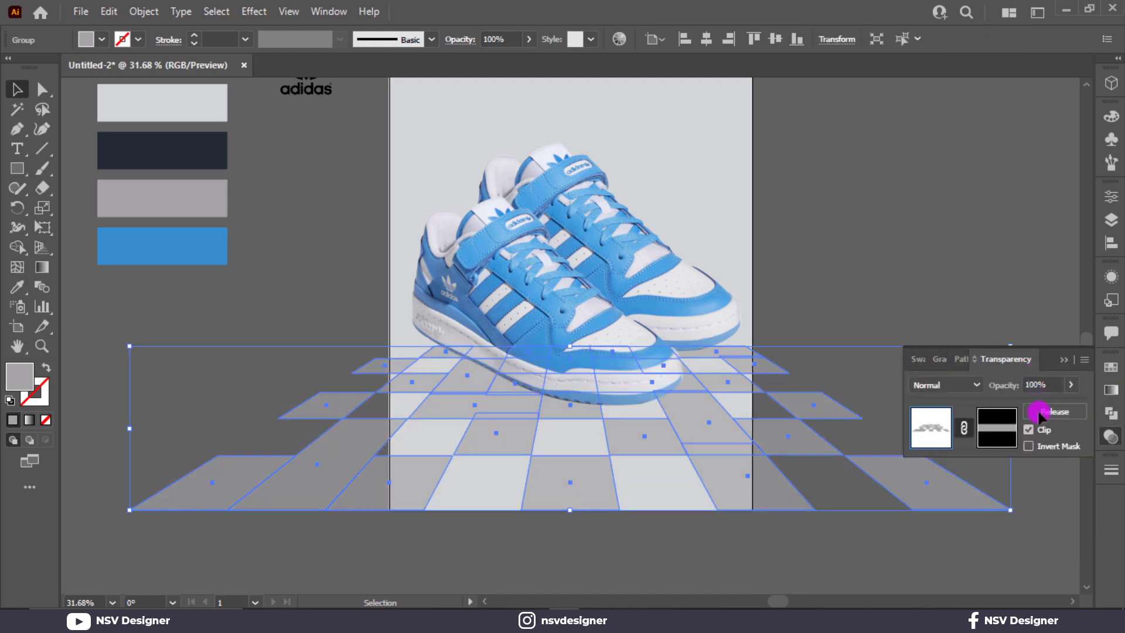
Fill the opacity mask's rectangle with a linear white-to-black gradient, with the end stop set to pure black.
click(1003, 439)
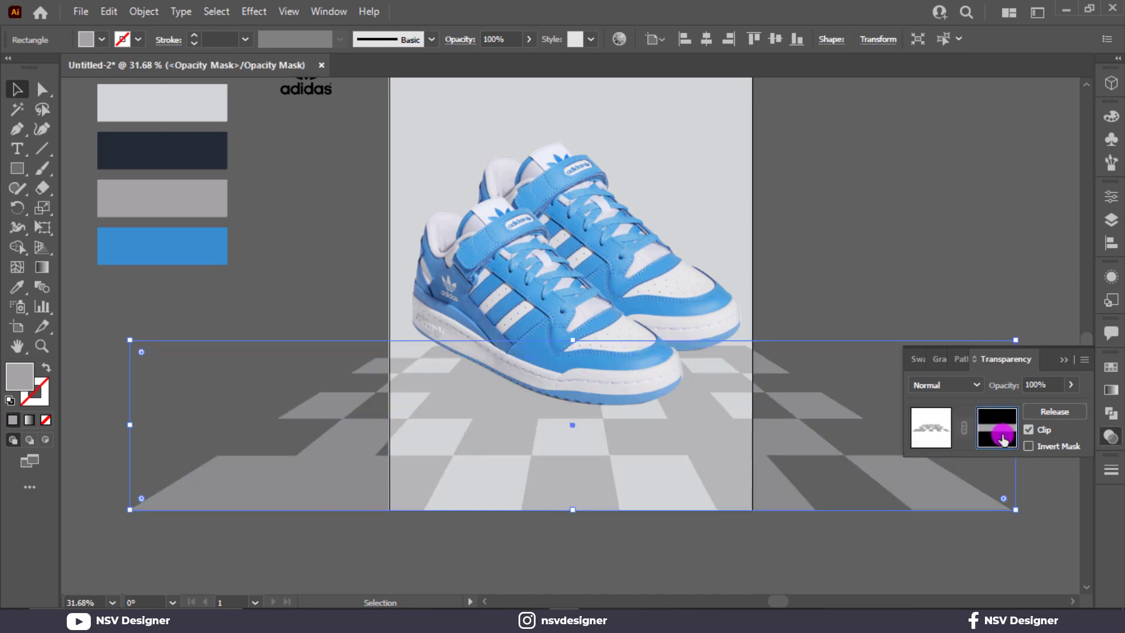
key(g)
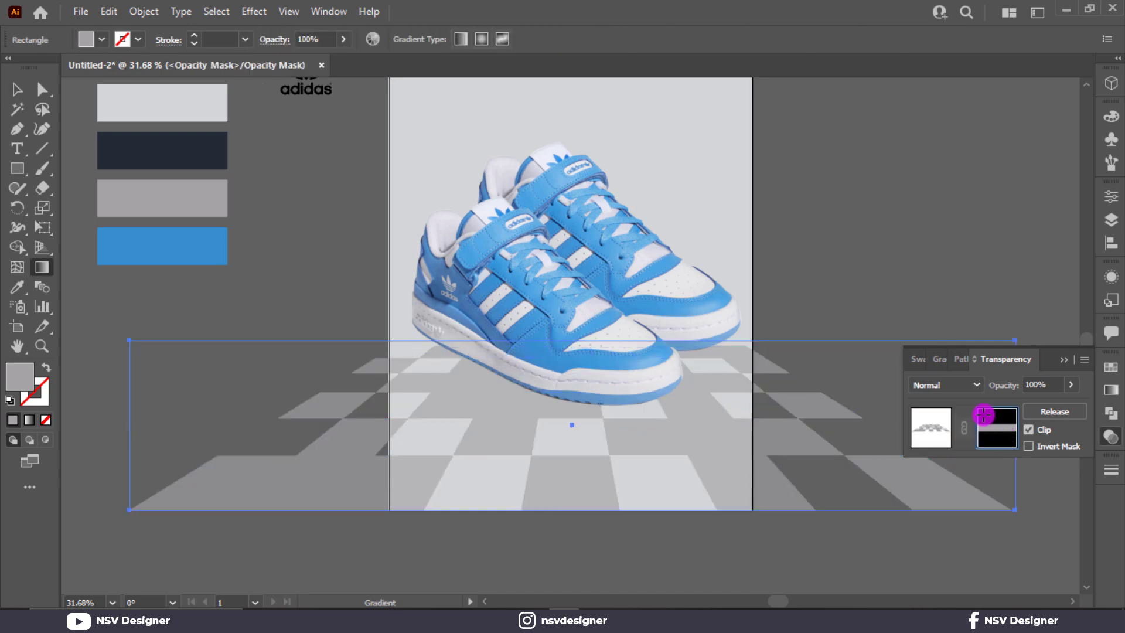
click(933, 359)
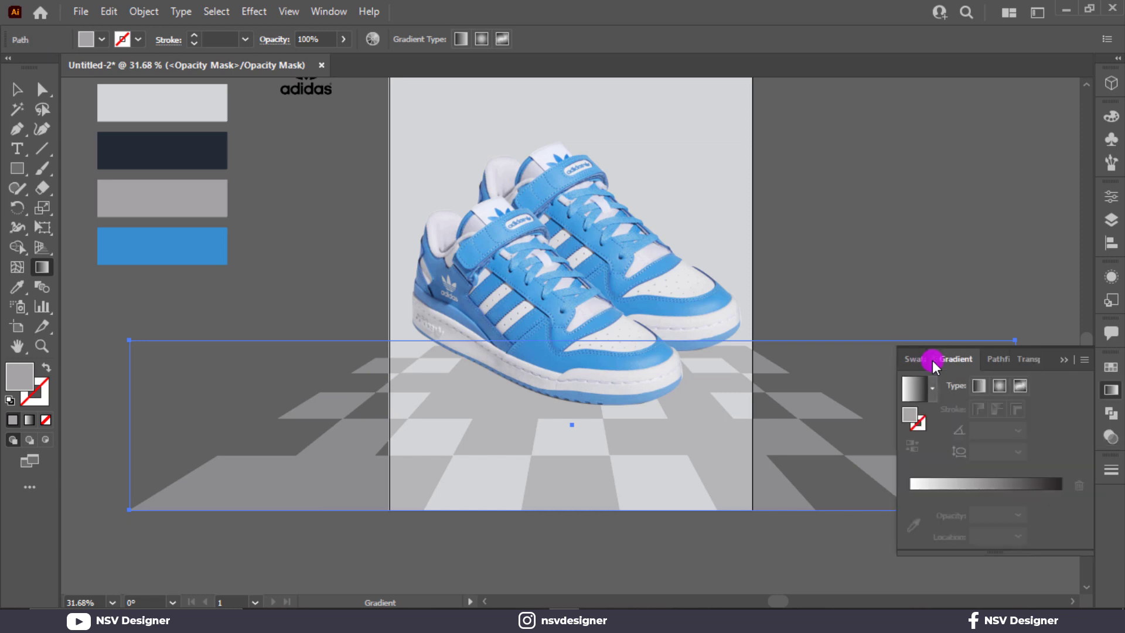
click(911, 400)
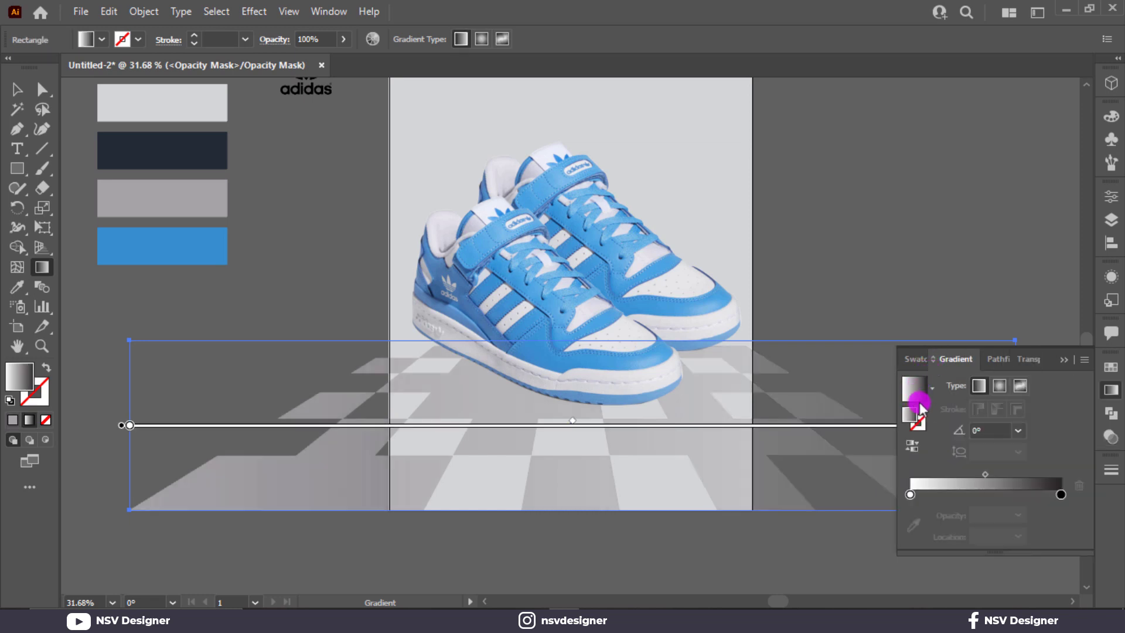
click(1061, 494)
double_click(1061, 494)
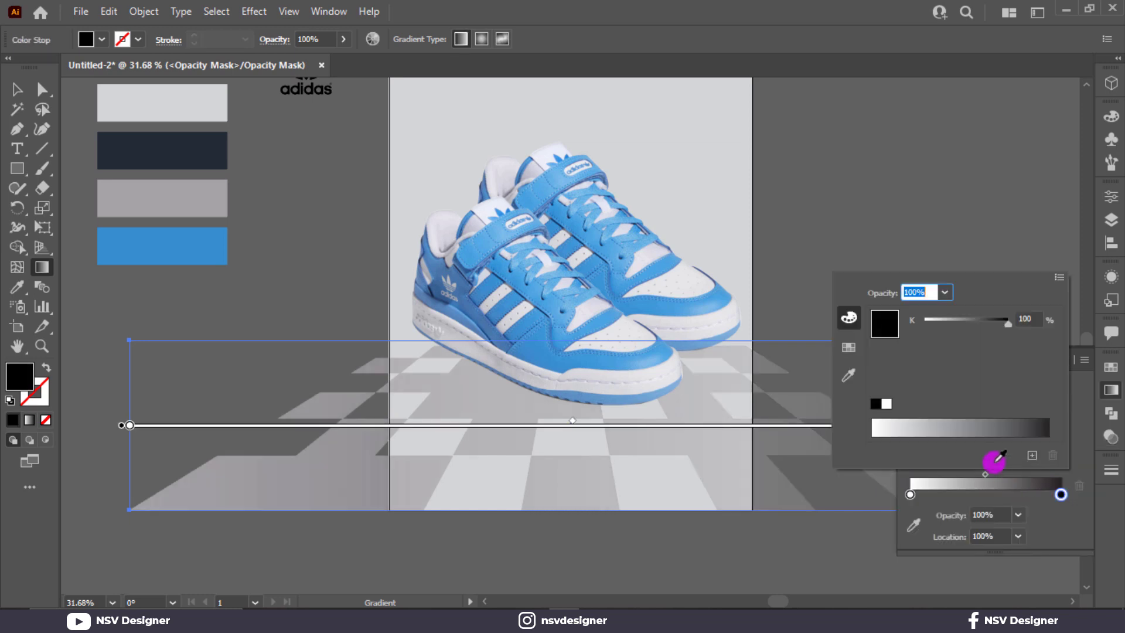
click(886, 406)
click(877, 404)
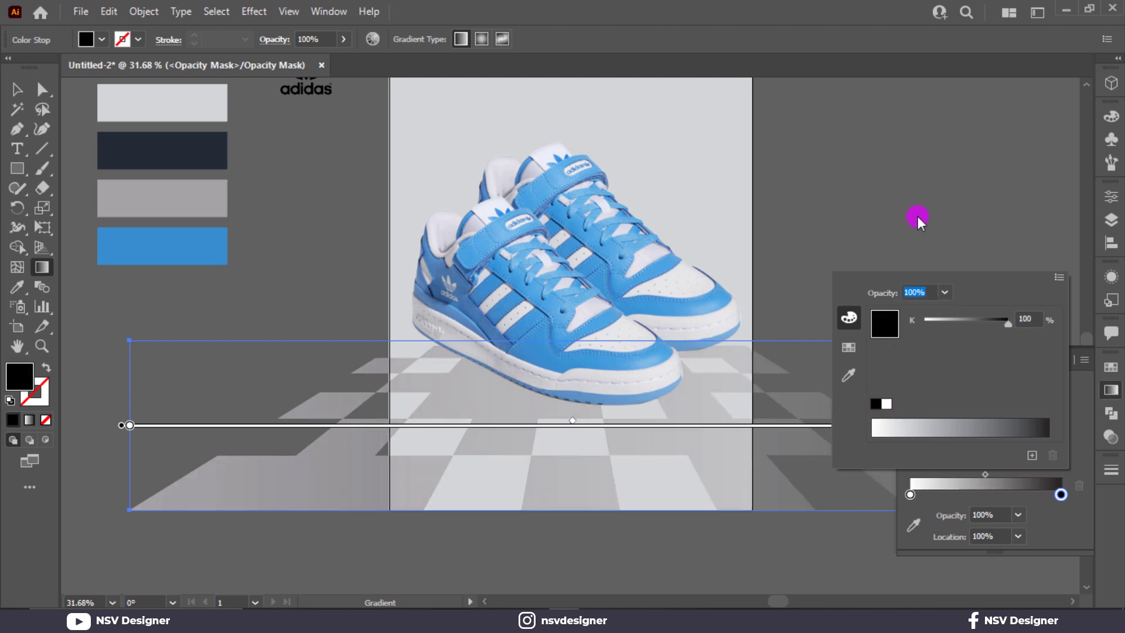
click(918, 218)
Turn the mask gradient vertical, with black at the far edge and white at the bottom, to fade the floor behind the sneakers.
mouse_move(598, 344)
mouse_down()
mouse_move(586, 495)
mouse_move(595, 394)
mouse_move(571, 396)
mouse_move(605, 457)
mouse_move(609, 371)
mouse_up()
click(1063, 360)
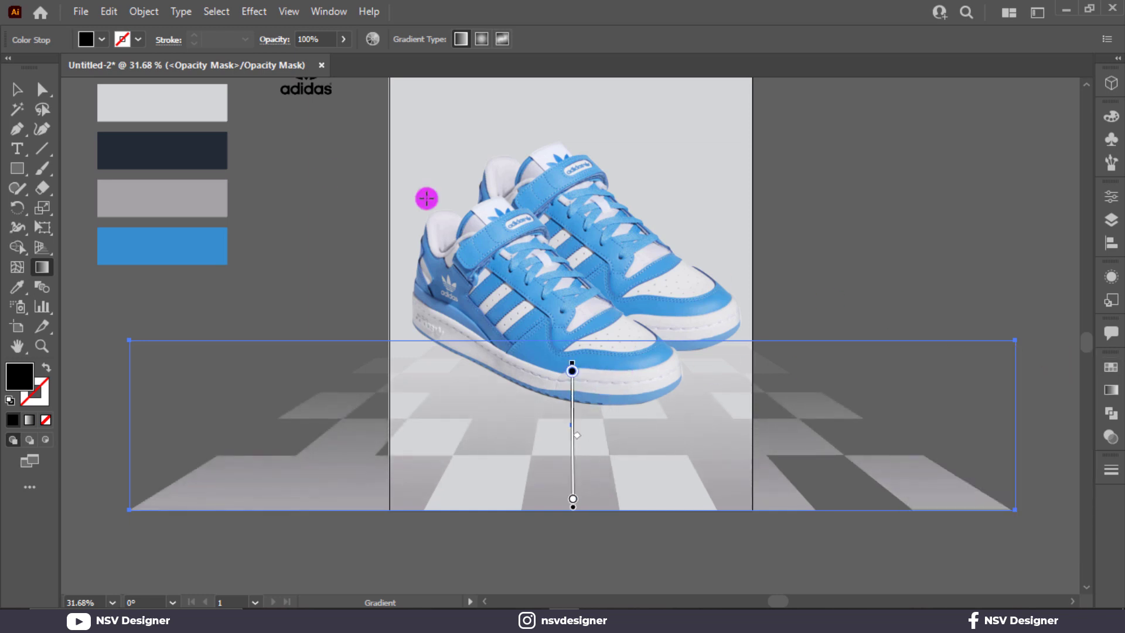
click(16, 90)
click(965, 228)
click(907, 341)
key(ctrl+0)
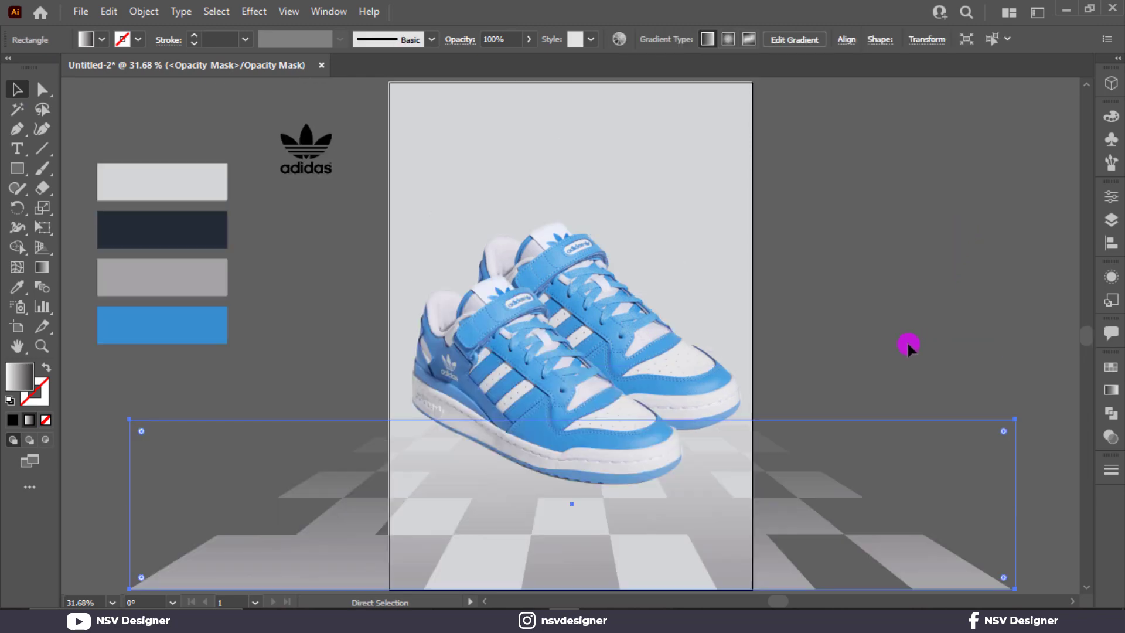
Exit the floor's opacity mask back to the artwork and move the sneakers slightly lower on the checkered floor.
click(17, 168)
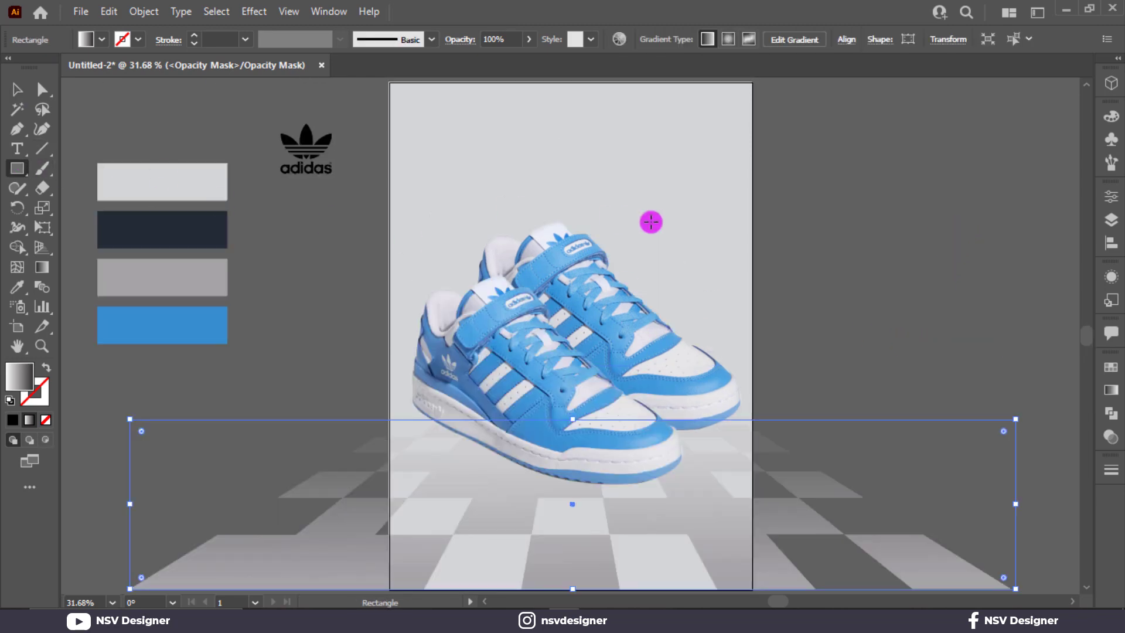
key(v)
click(1007, 351)
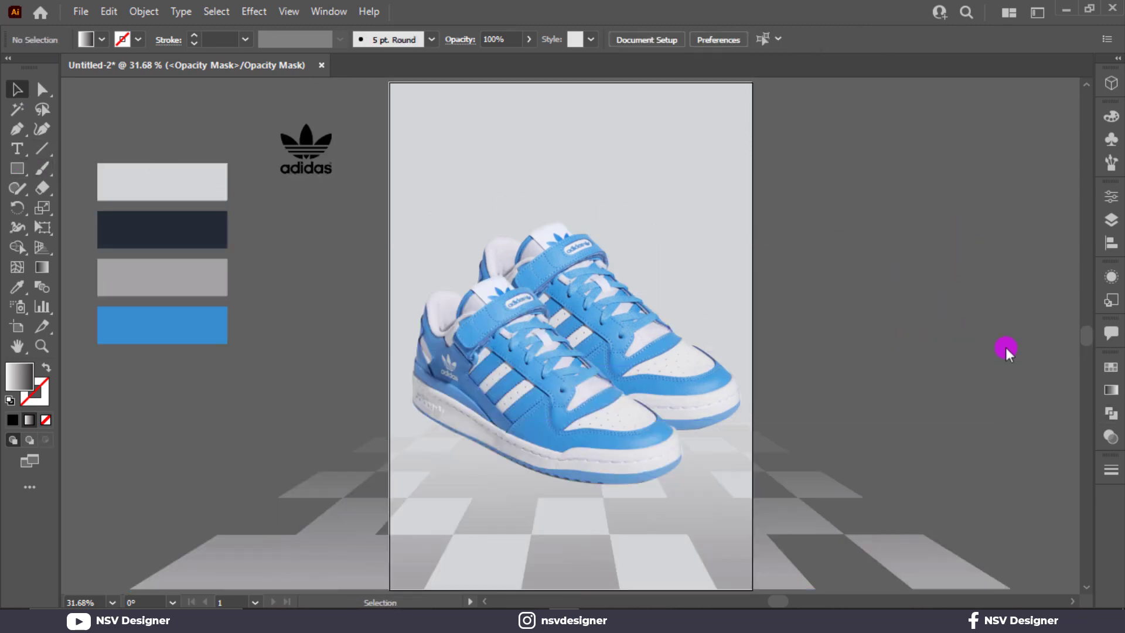
click(1111, 437)
click(937, 425)
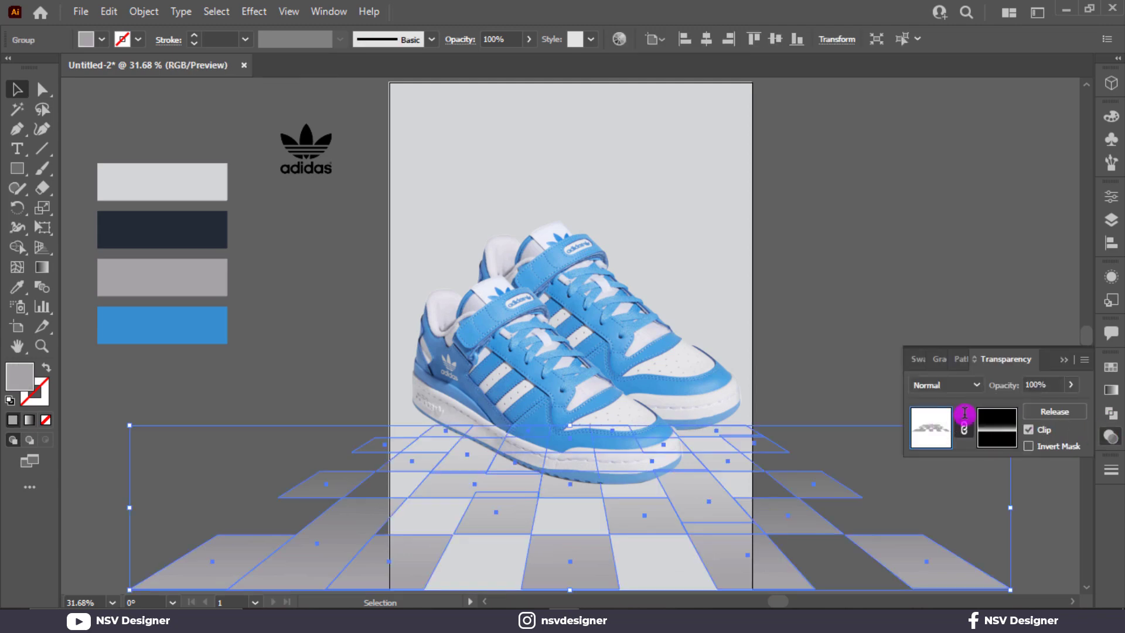
click(1062, 361)
click(945, 318)
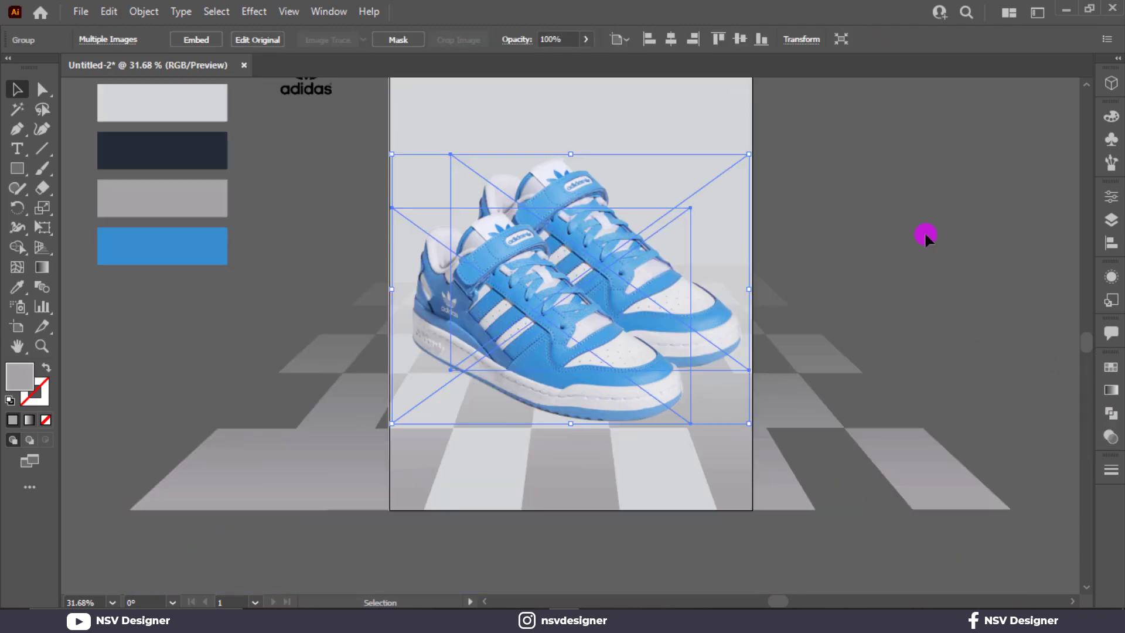
click(926, 238)
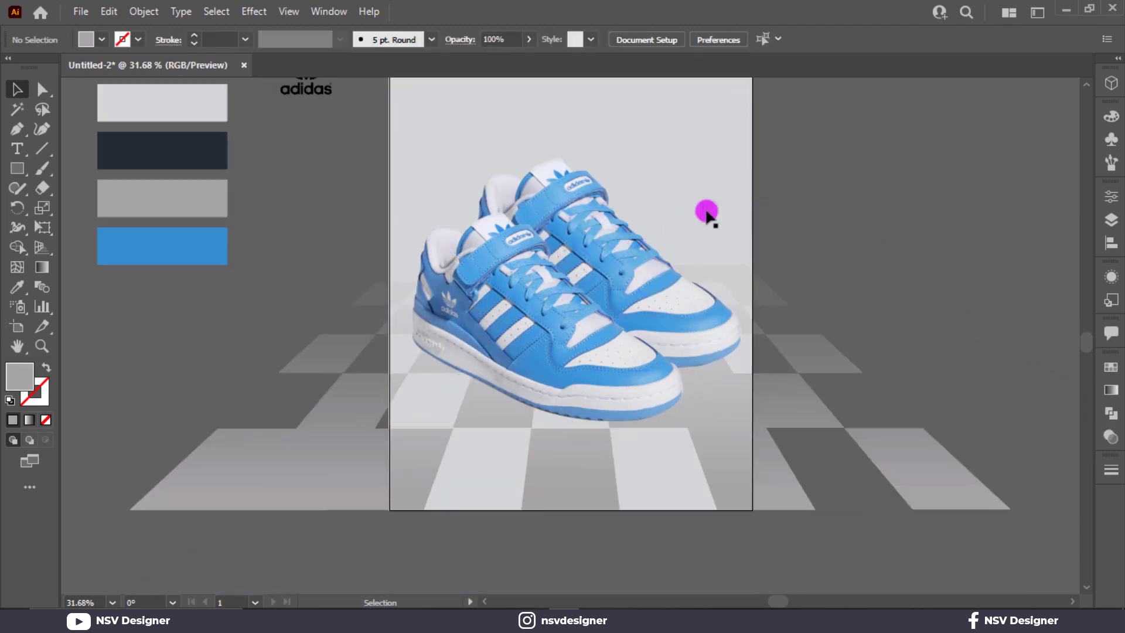
Trace the underside of the front sneaker with the Pen tool, from the heel along the sole and around the toe.
click(17, 129)
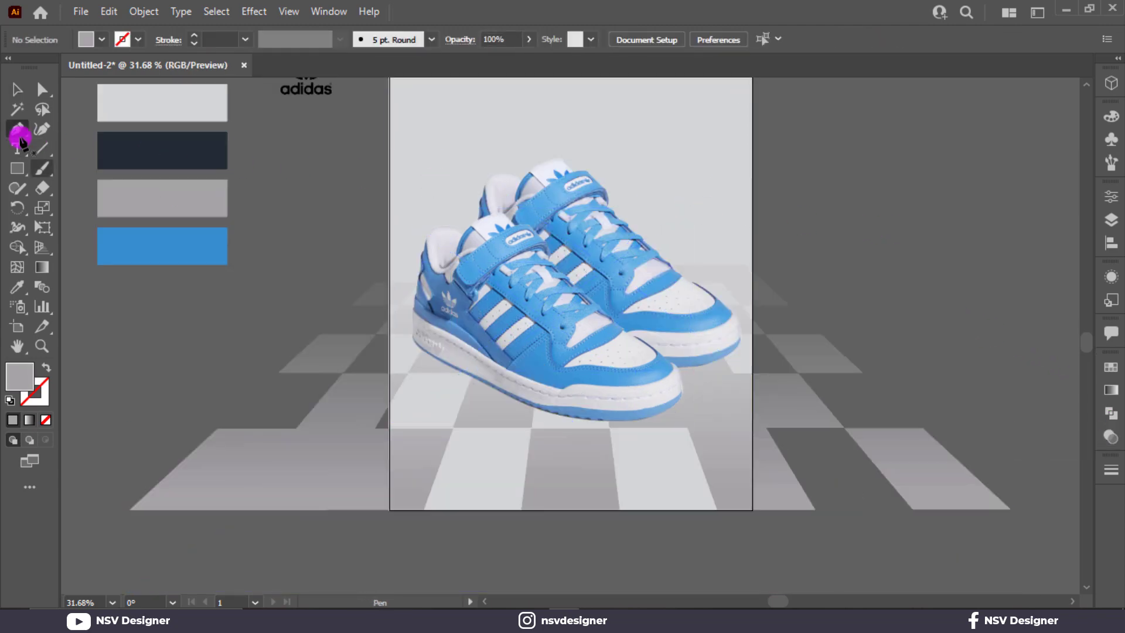
click(413, 340)
drag(586, 420, 616, 422)
key(ctrl+z)
scroll(647, 415, up, 3)
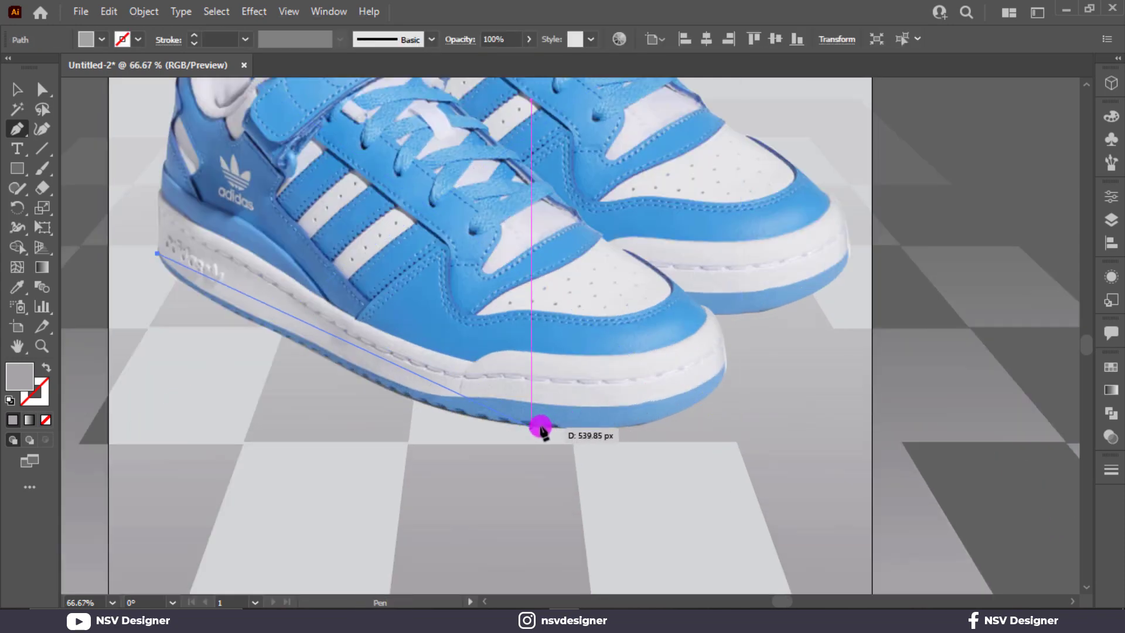
drag(540, 427, 661, 421)
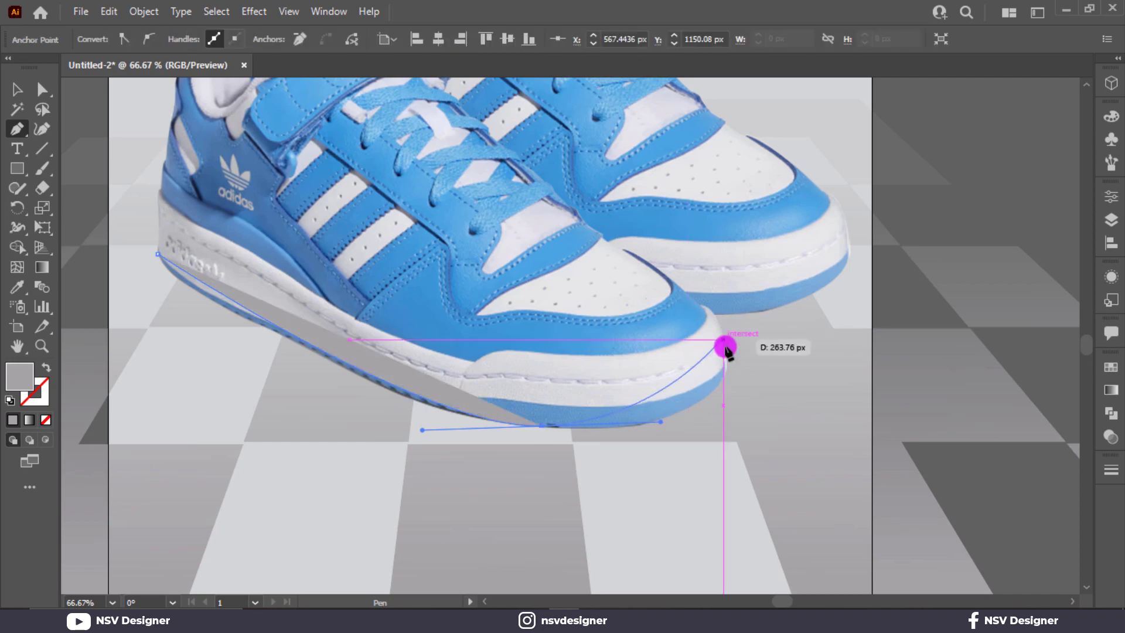
drag(725, 347, 710, 297)
Continue the path over the front sneaker's laces and strap and close it at the heel as a rounded shadow shape.
scroll(547, 234, up, 2)
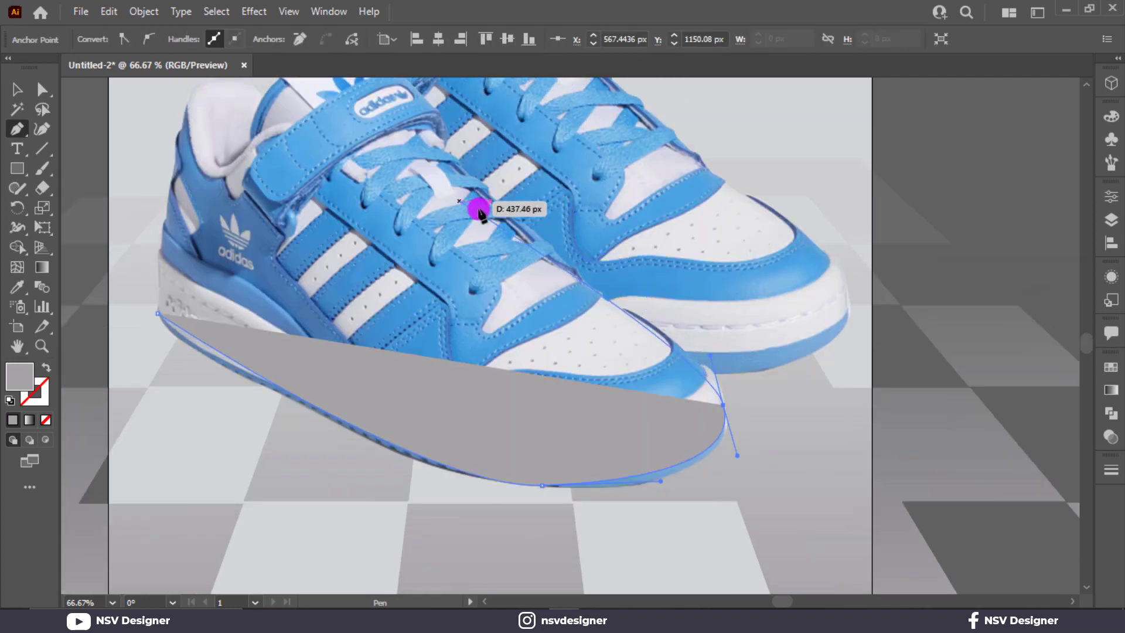
drag(479, 211, 479, 213)
click(479, 210)
key(ctrl+z)
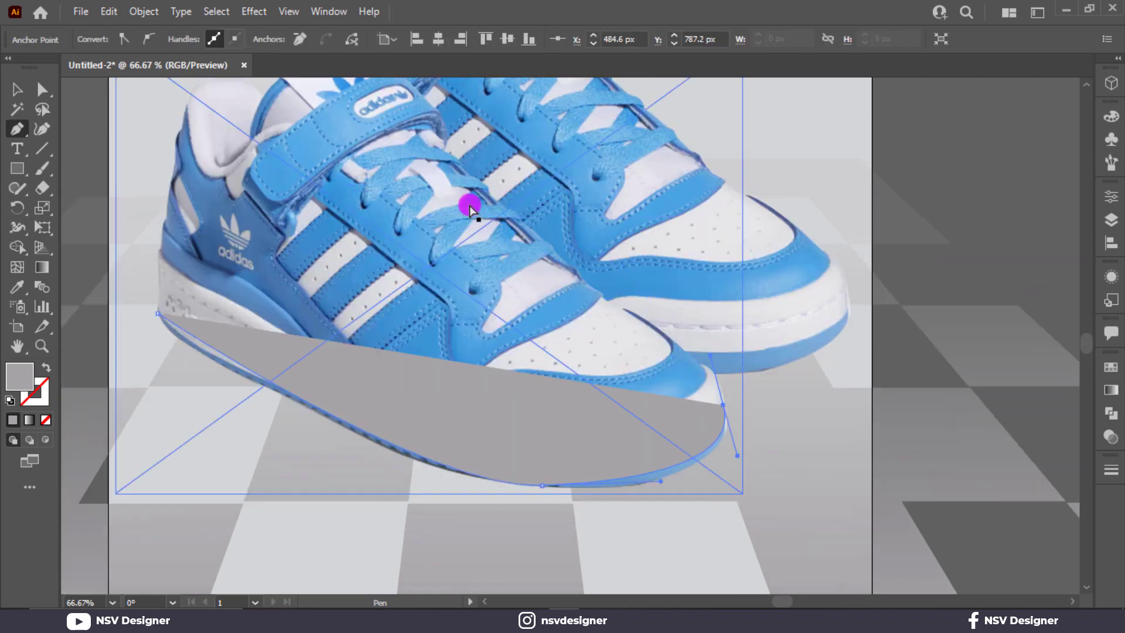
drag(259, 121, 170, 127)
drag(155, 315, 215, 391)
Fill the closed shape over the front sneaker with pure black (000000).
click(17, 90)
click(357, 306)
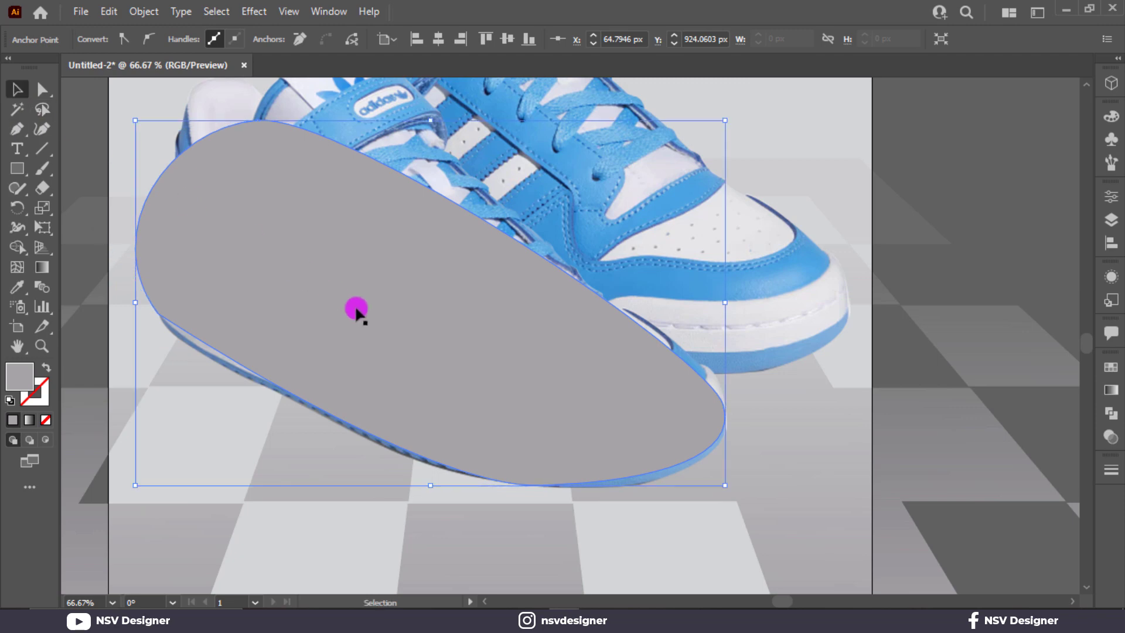
click(103, 41)
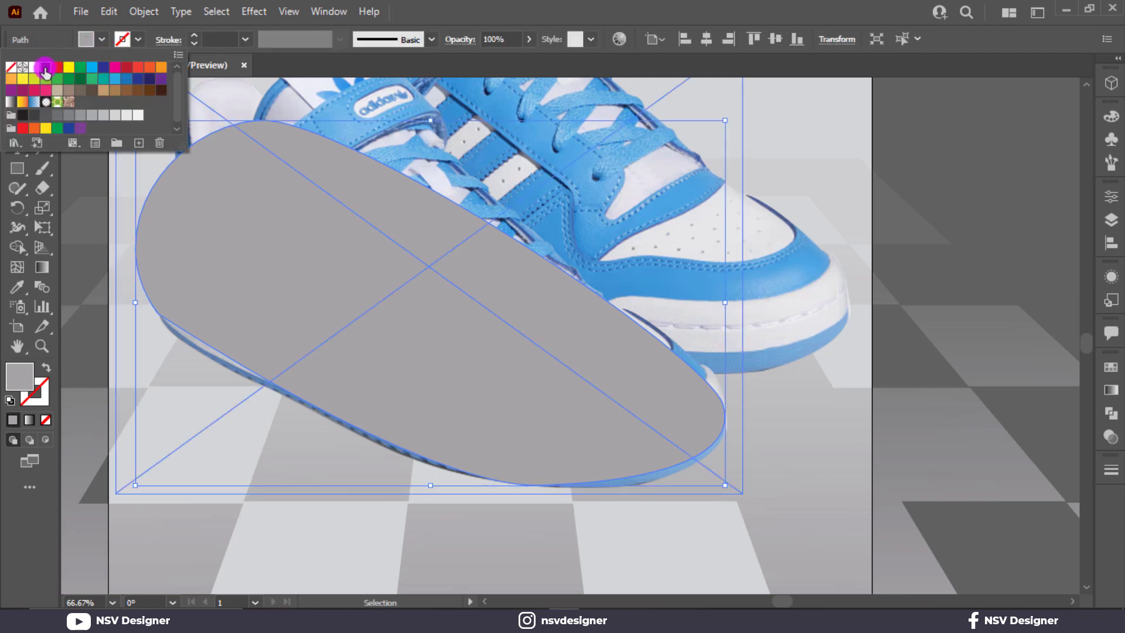
click(46, 68)
double_click(18, 382)
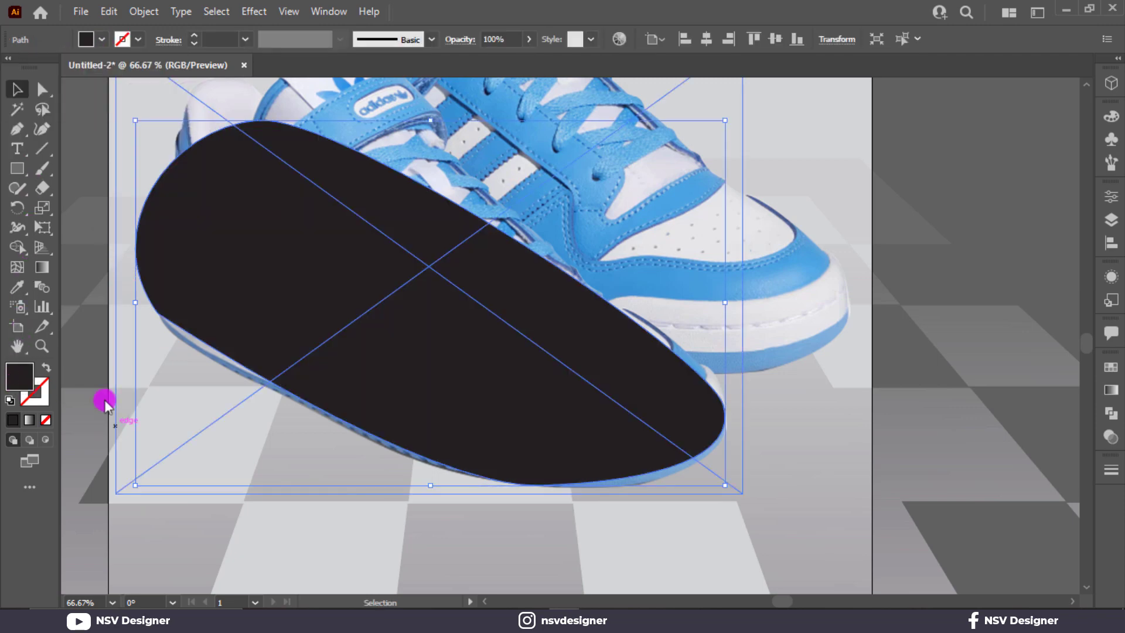
drag(460, 460, 492, 496)
click(644, 280)
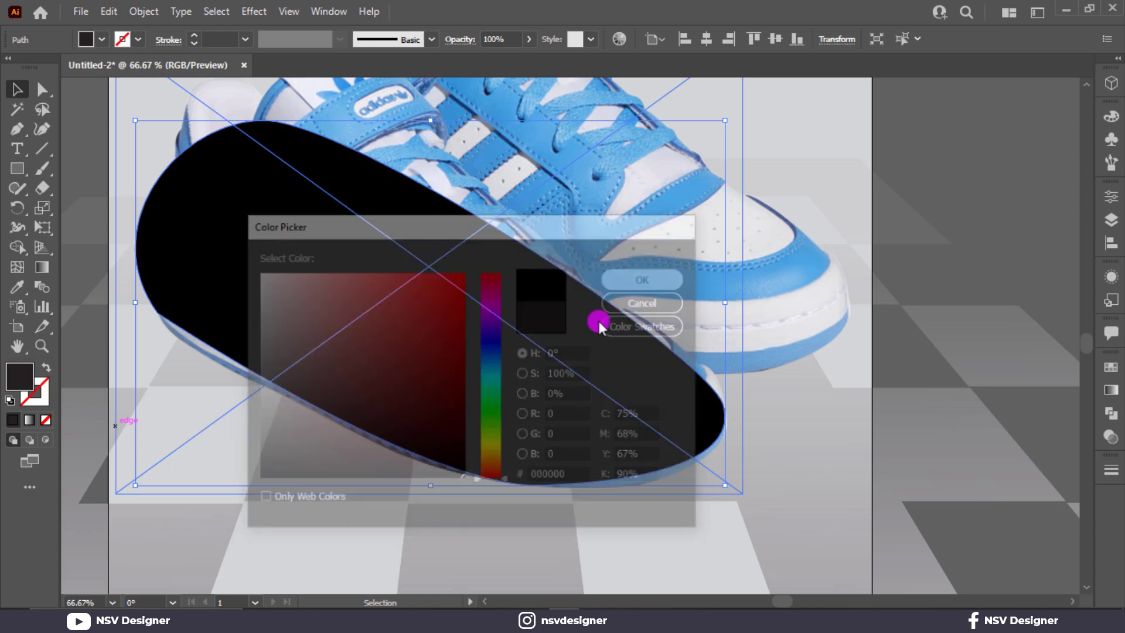
Move the black shape down below the front sneaker and apply a Gaussian Blur with a radius of about 19.5 pixels.
drag(509, 397, 508, 516)
scroll(495, 502, down, 3)
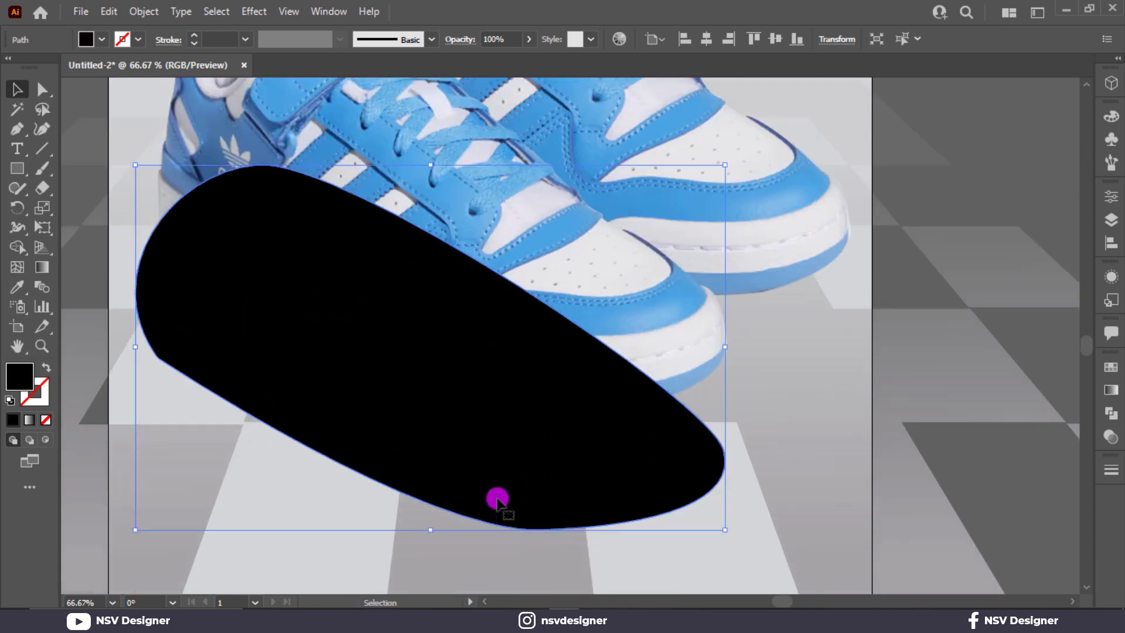
click(223, 12)
mouse_move(254, 12)
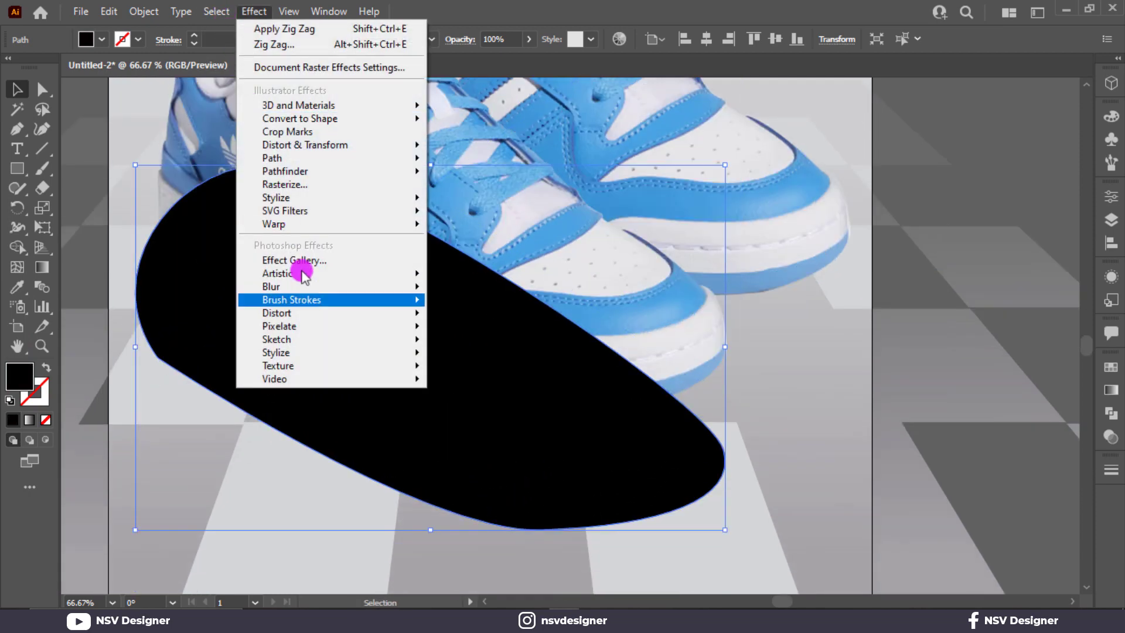
mouse_move(296, 287)
click(464, 289)
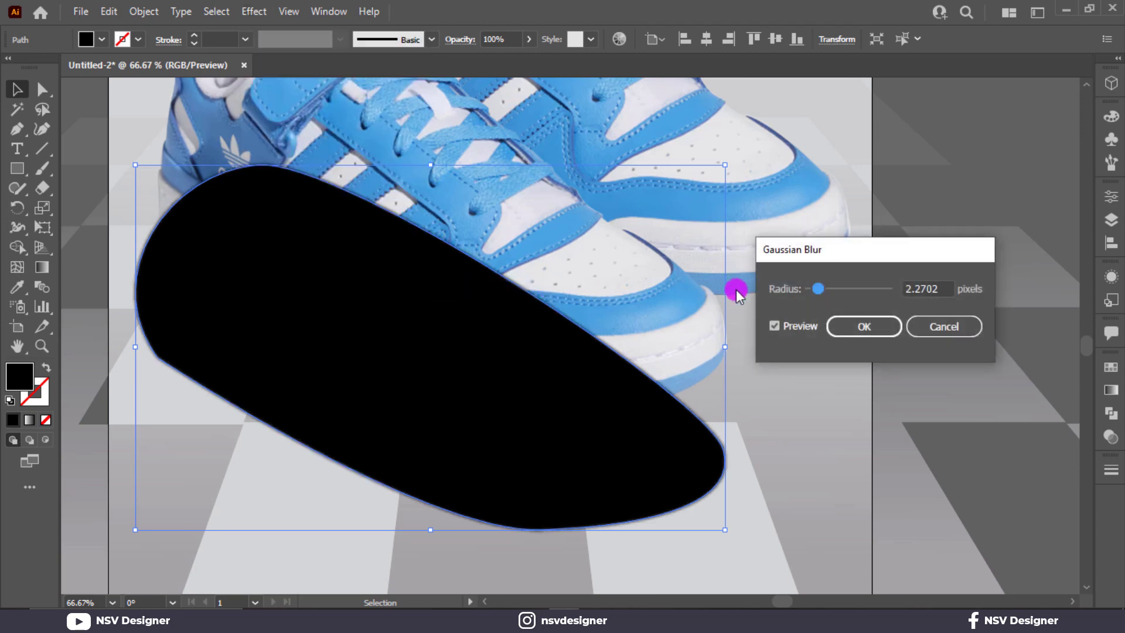
drag(822, 290, 854, 291)
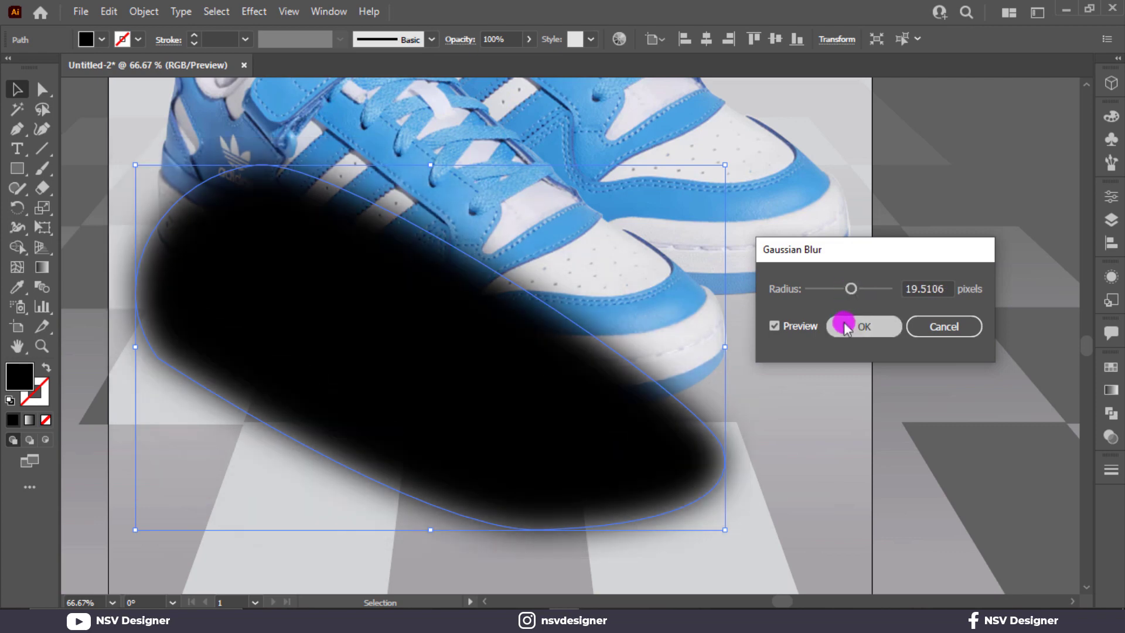
click(851, 324)
Send the blurred shape back so it lies behind the sneakers but in front of the floor tiles.
key(a)
key(ctrl+bracketleft)
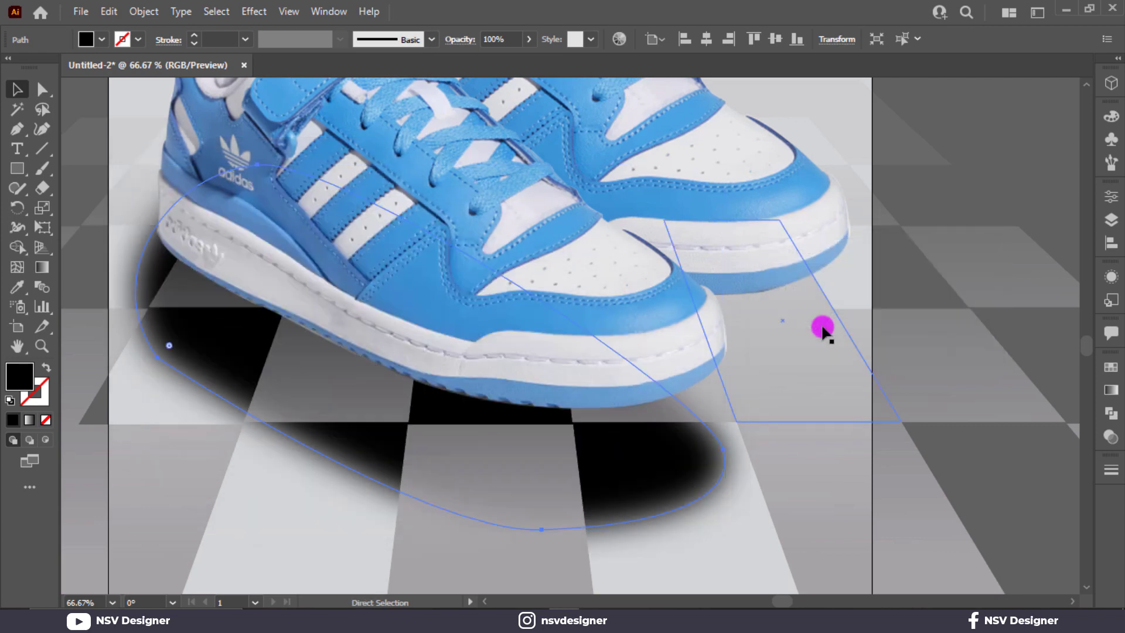
key(v)
Set the shadow's blending mode to Multiply and its opacity to 51%.
click(1106, 438)
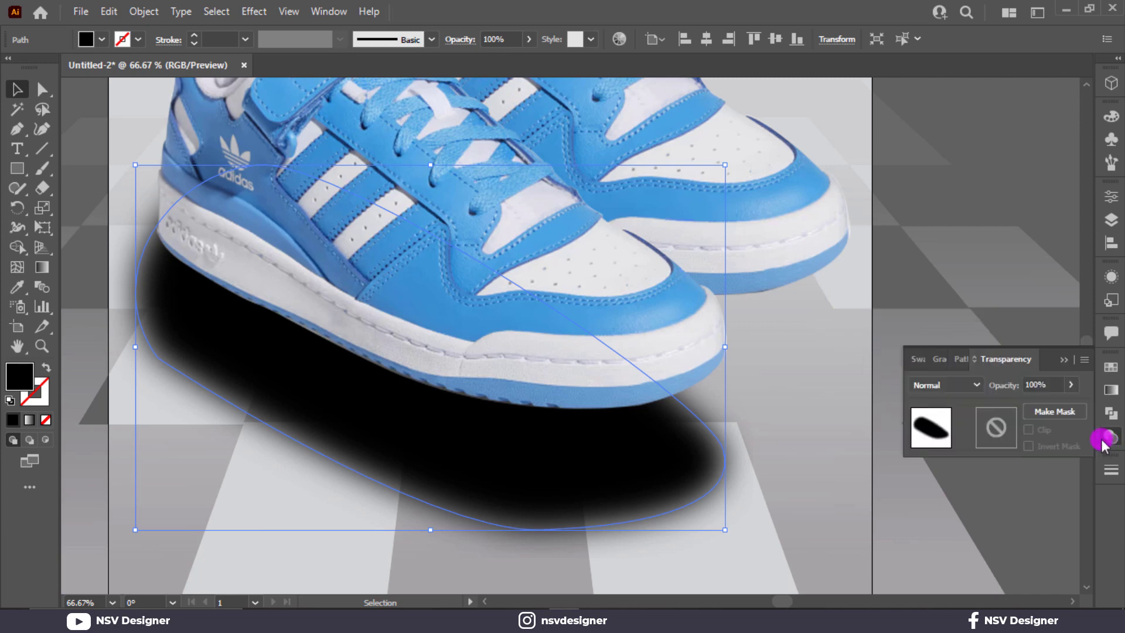
click(967, 387)
click(953, 115)
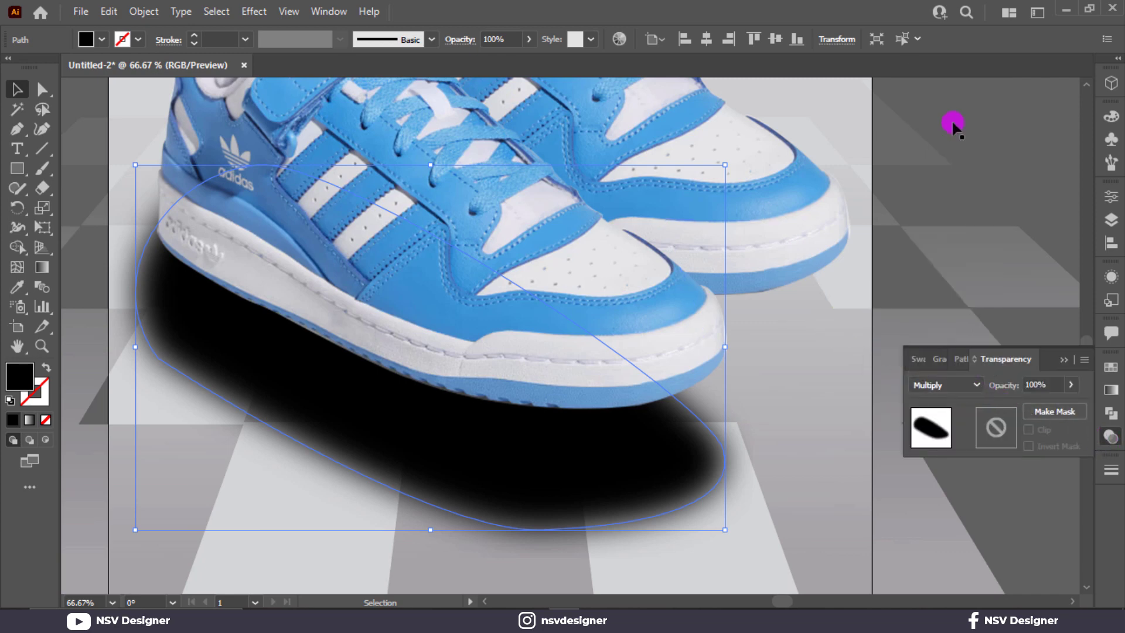
click(1070, 386)
drag(1036, 406, 1039, 405)
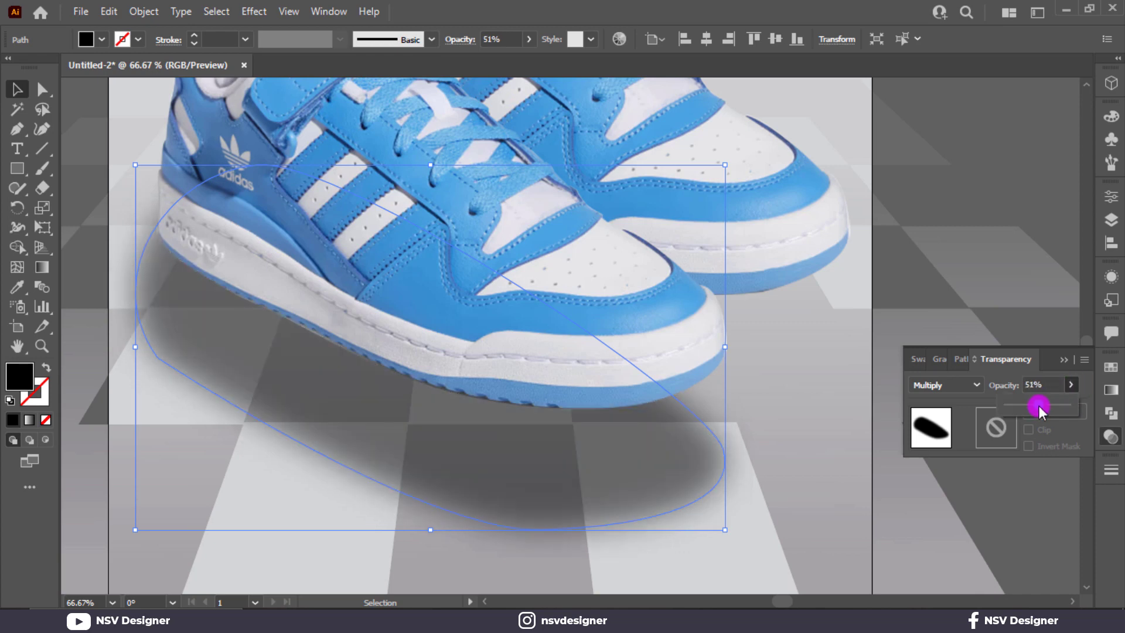
click(1071, 382)
click(1065, 360)
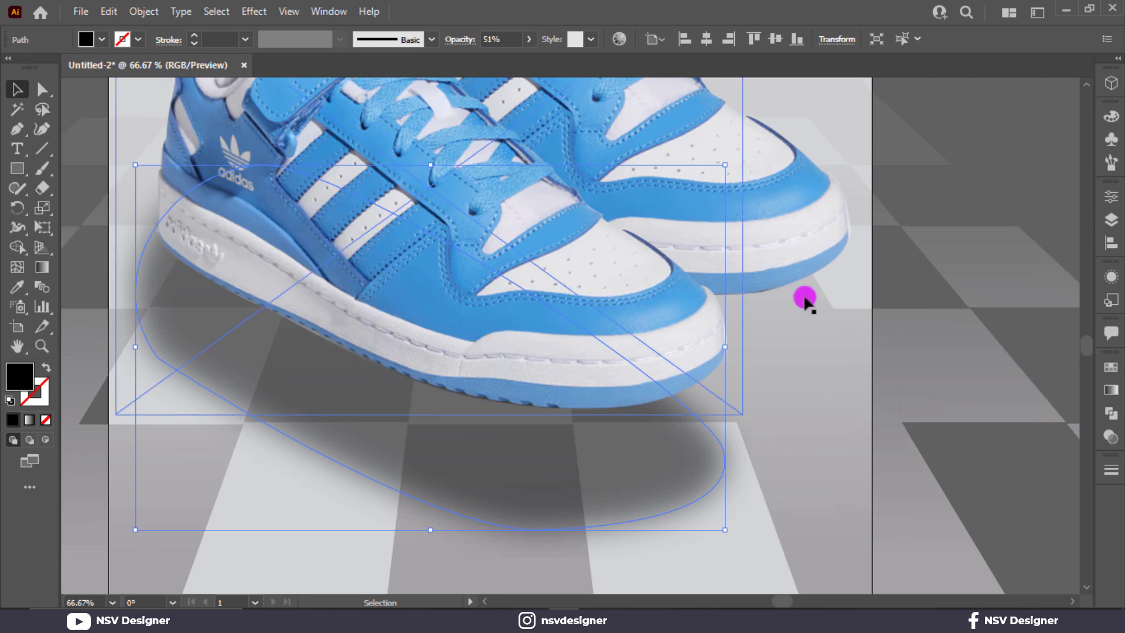
Scale the shadow down slightly and position it closer beneath the front sneaker.
click(121, 158)
key(ctrl+0)
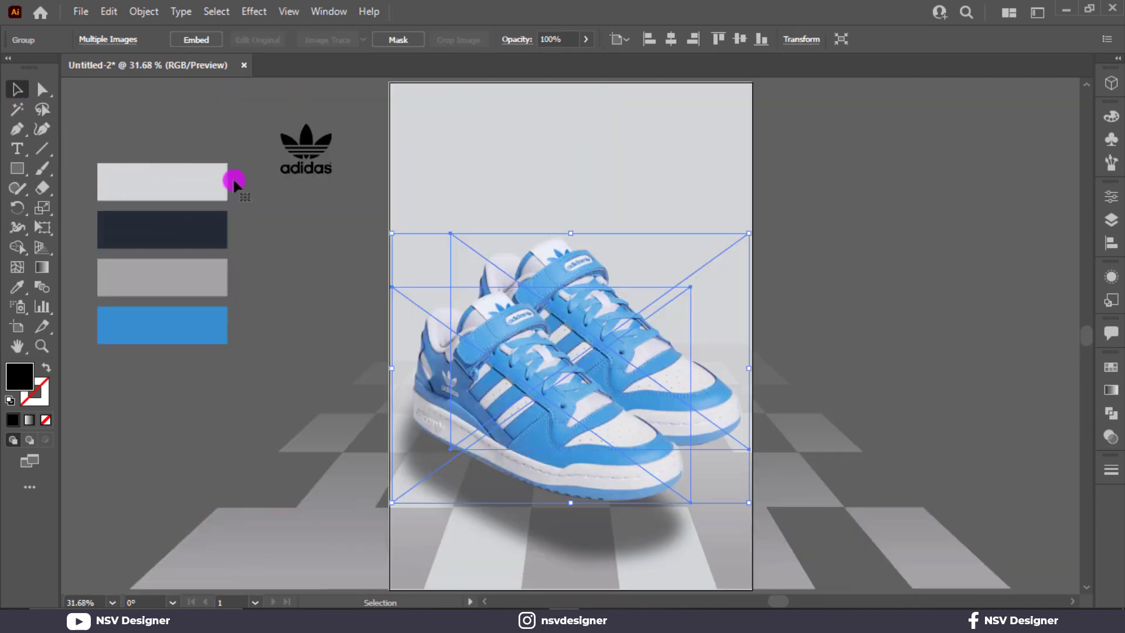
click(841, 339)
click(640, 540)
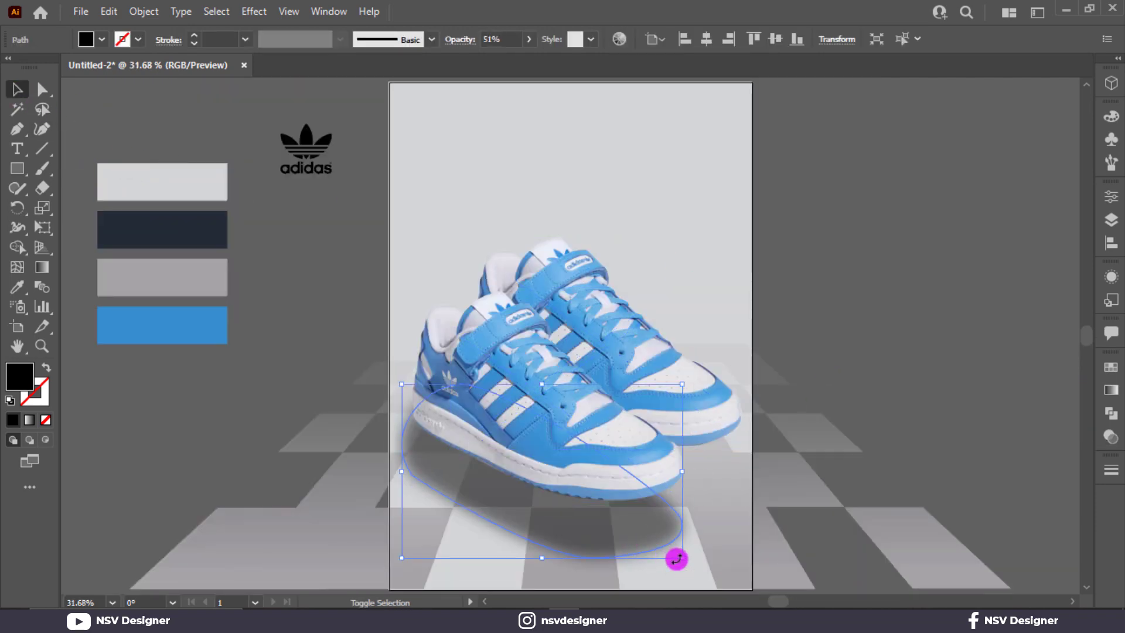
drag(683, 562, 661, 550)
drag(622, 511, 624, 507)
Recolor the shadow by sampling the dark navy color swatch with the Eyedropper.
key(i)
click(205, 181)
click(206, 231)
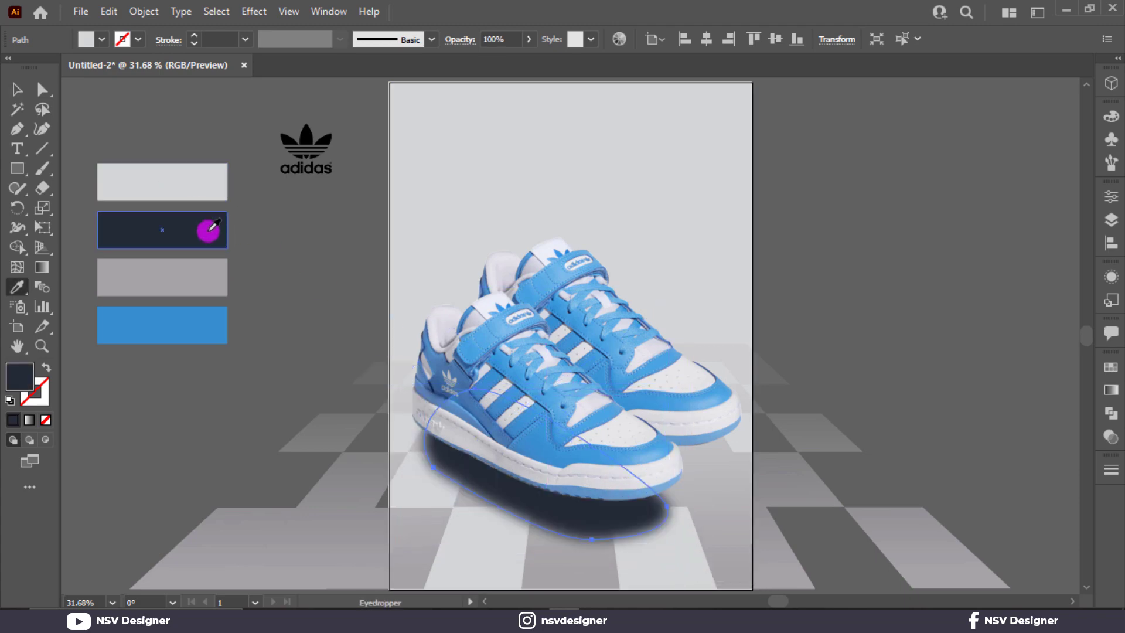
click(17, 88)
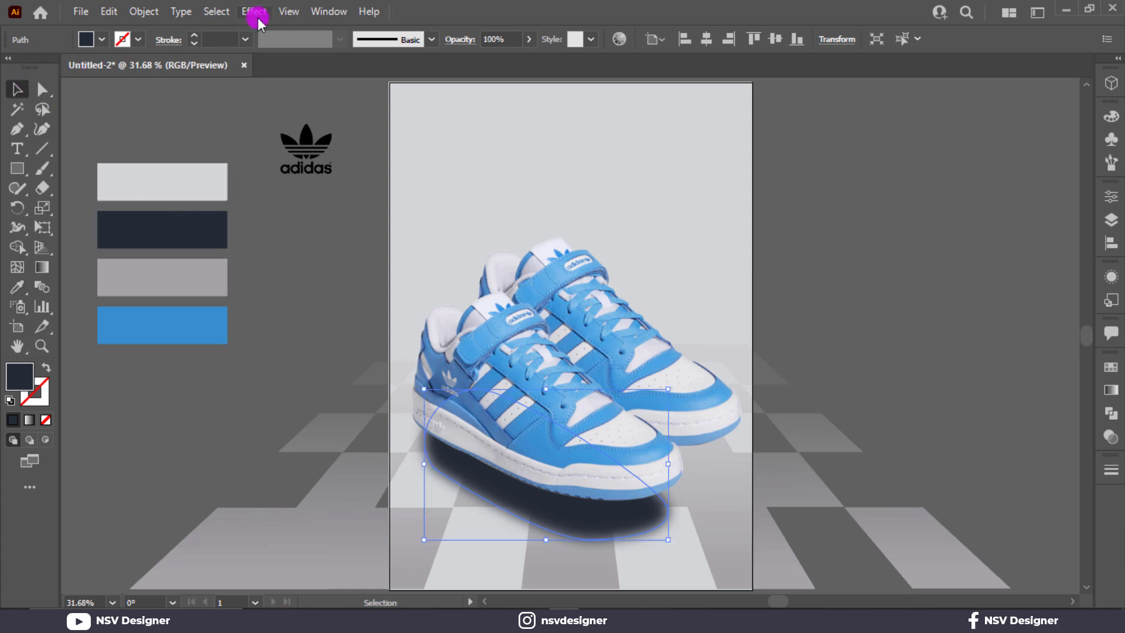
Try a larger Gaussian Blur radius on the shadow, then undo it.
click(1112, 272)
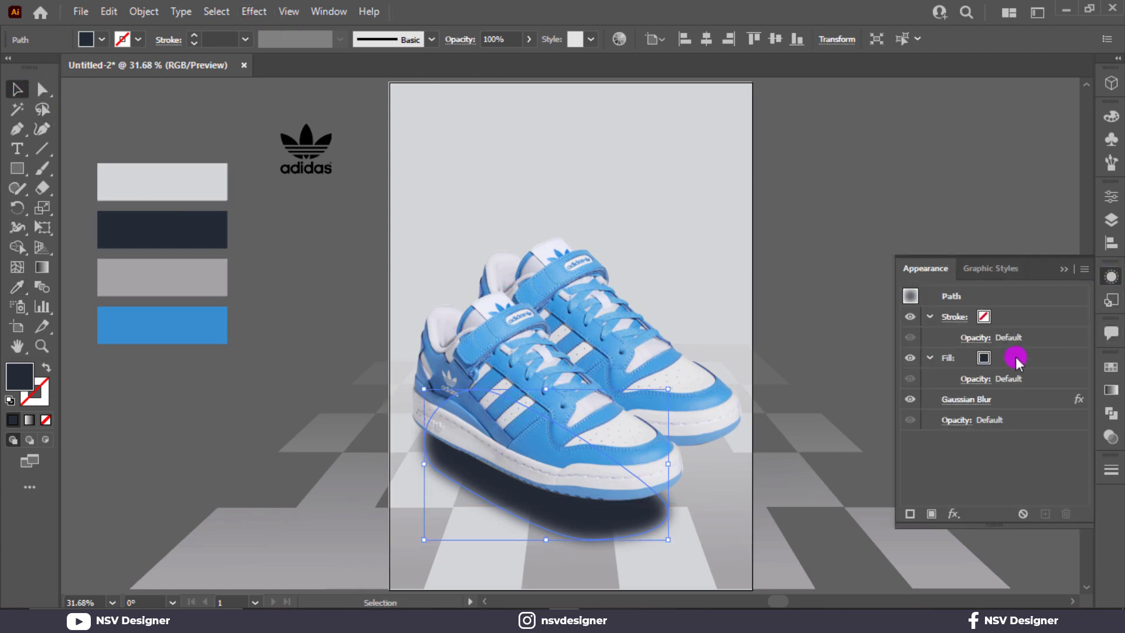
click(971, 402)
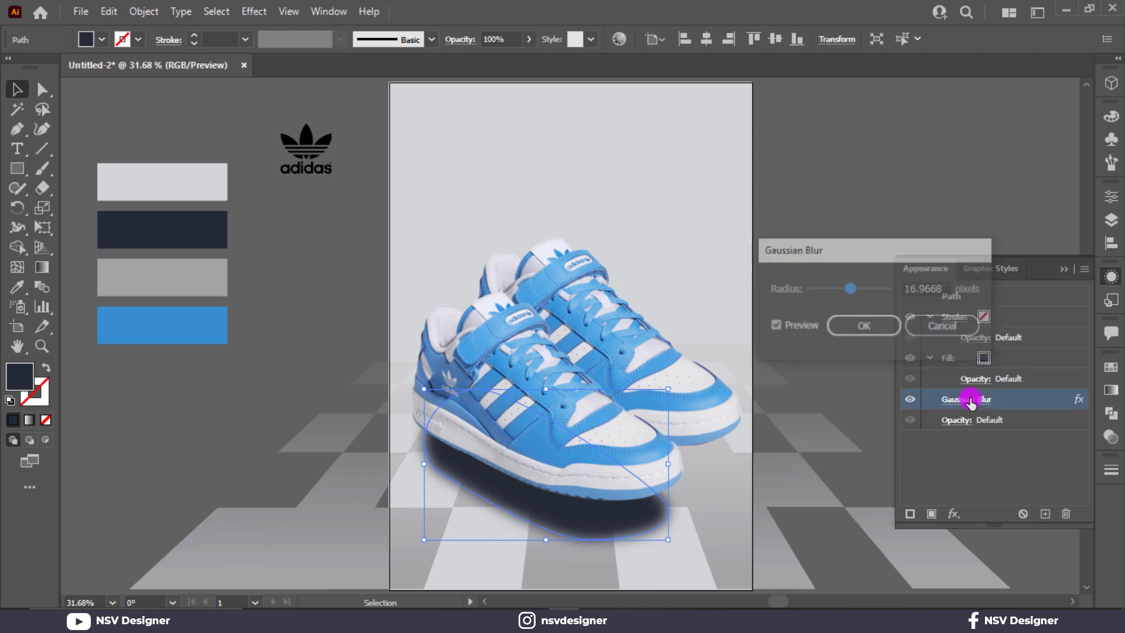
double_click(922, 287)
text(31)
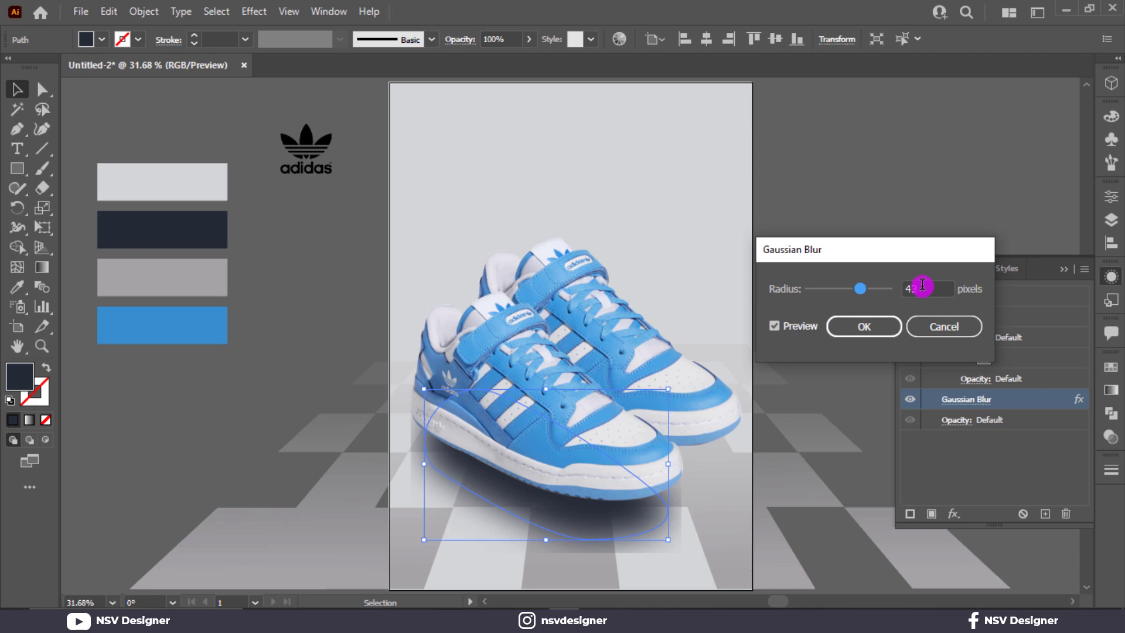
click(873, 326)
click(894, 229)
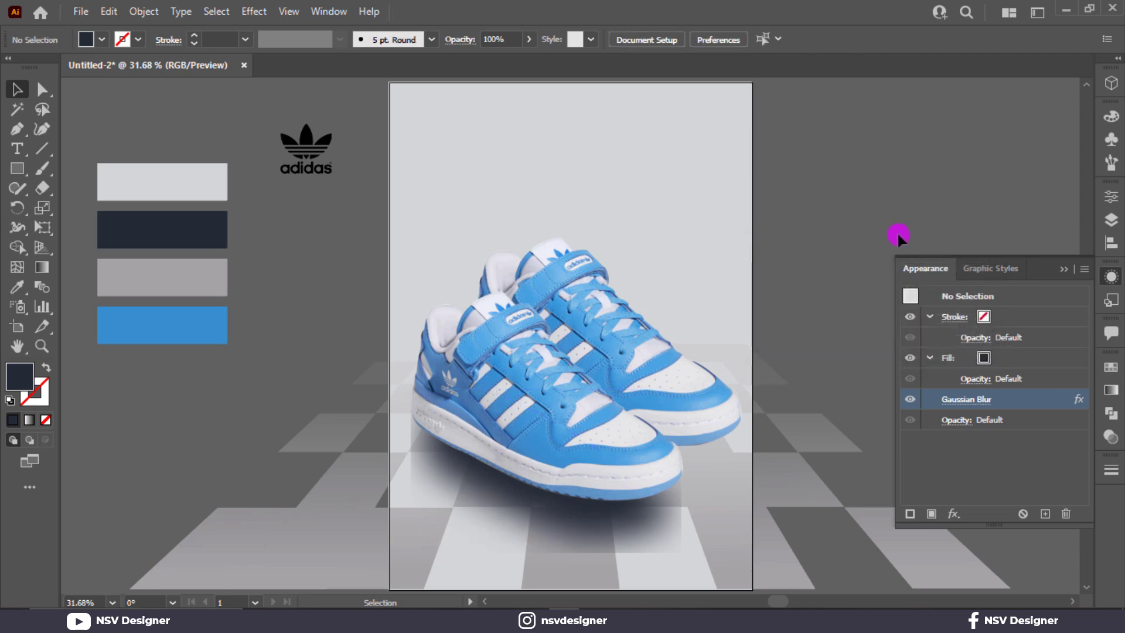
key(ctrl+z)
Set the shadow's Gaussian Blur radius to 24 pixels.
click(966, 399)
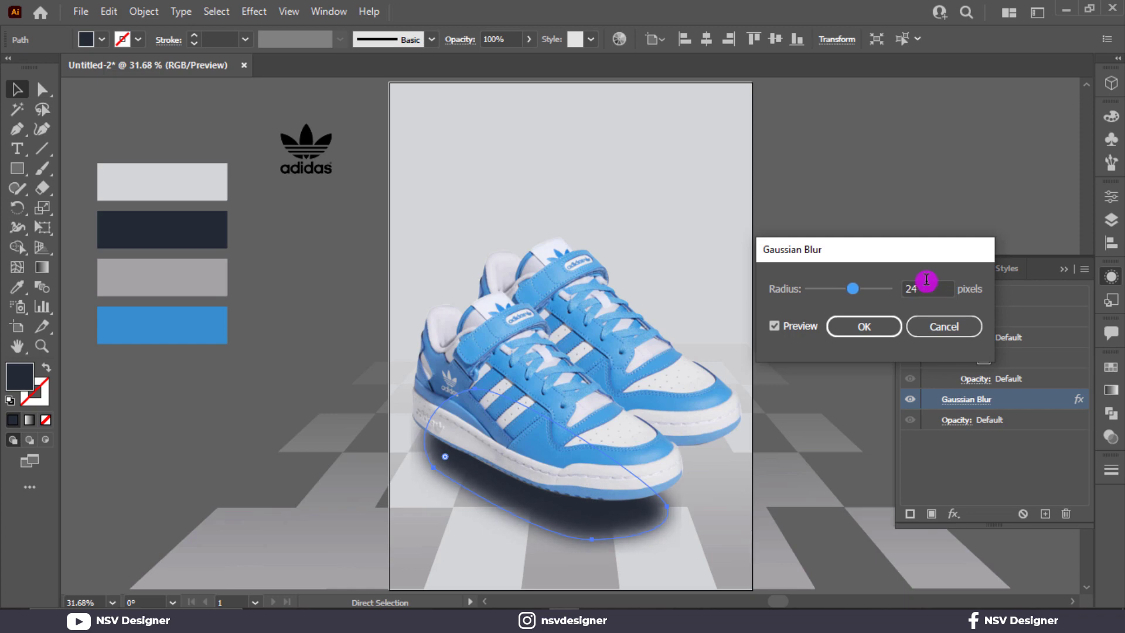
click(873, 327)
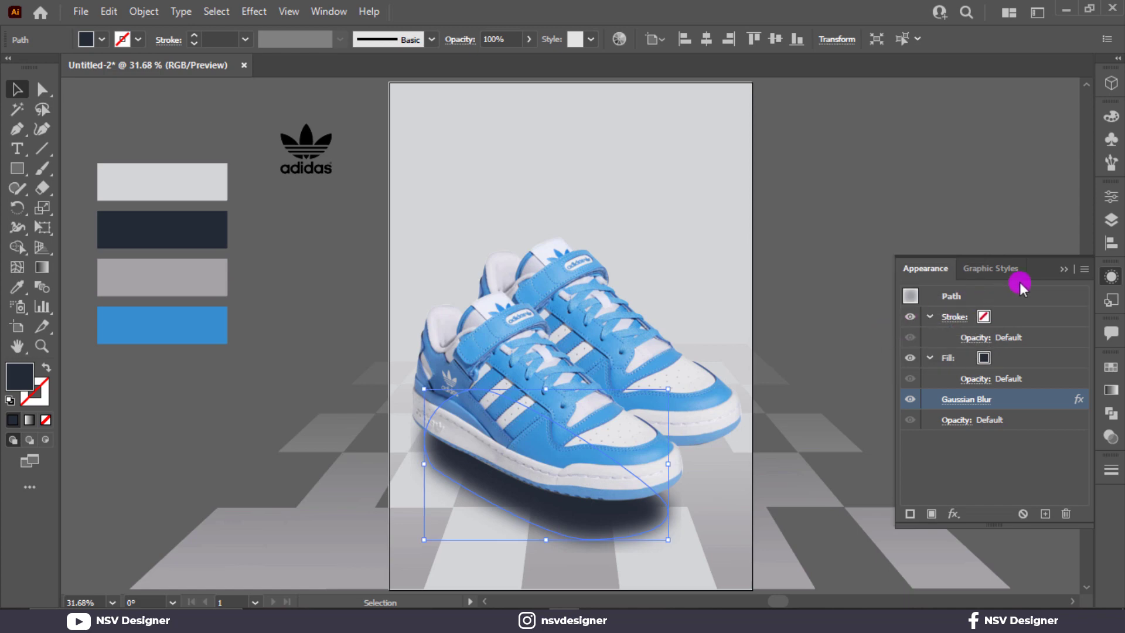
click(1062, 270)
Lower the shadow's opacity to 88%.
click(1111, 436)
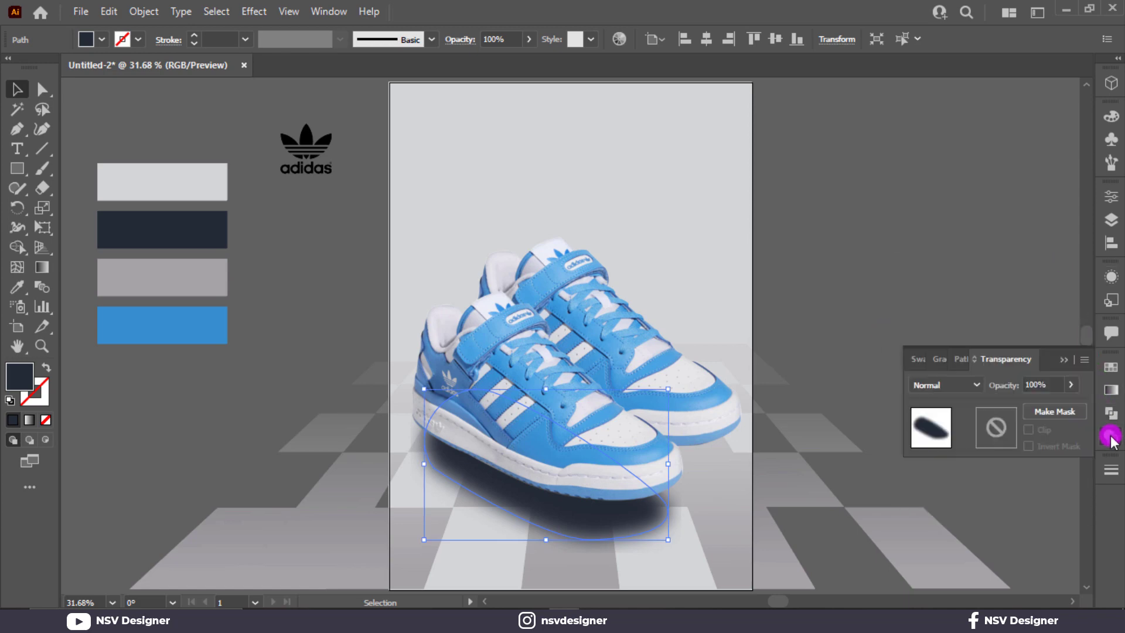
click(1052, 385)
scroll(1051, 385, down, 14)
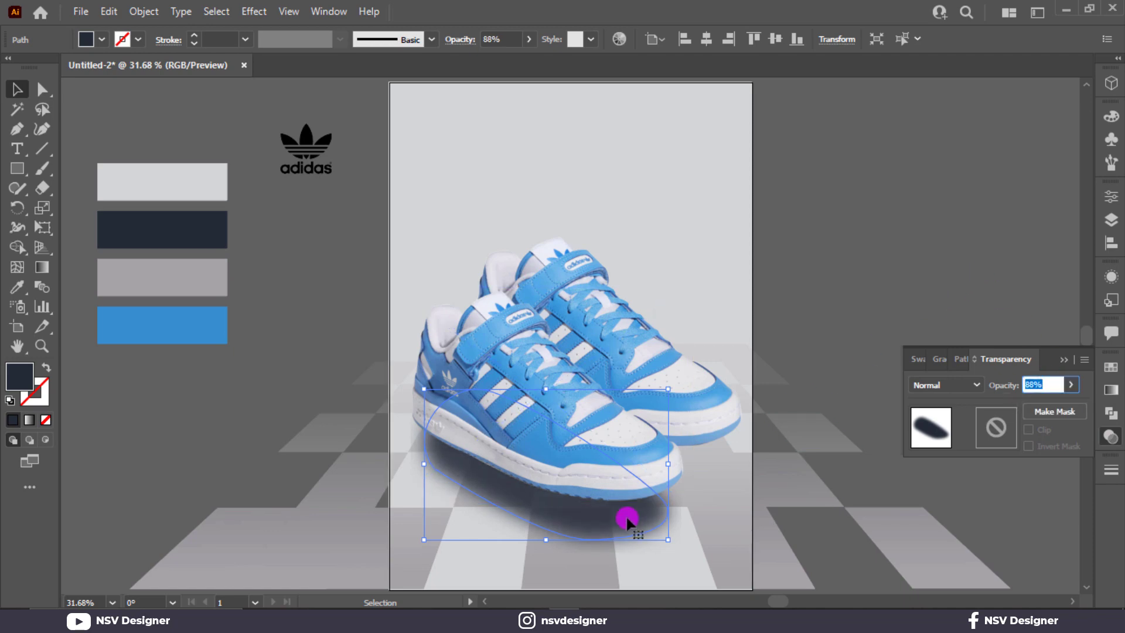
Shrink the front shoe's shadow slightly and apply another instance of the Gaussian Blur effect to it.
drag(668, 540, 600, 515)
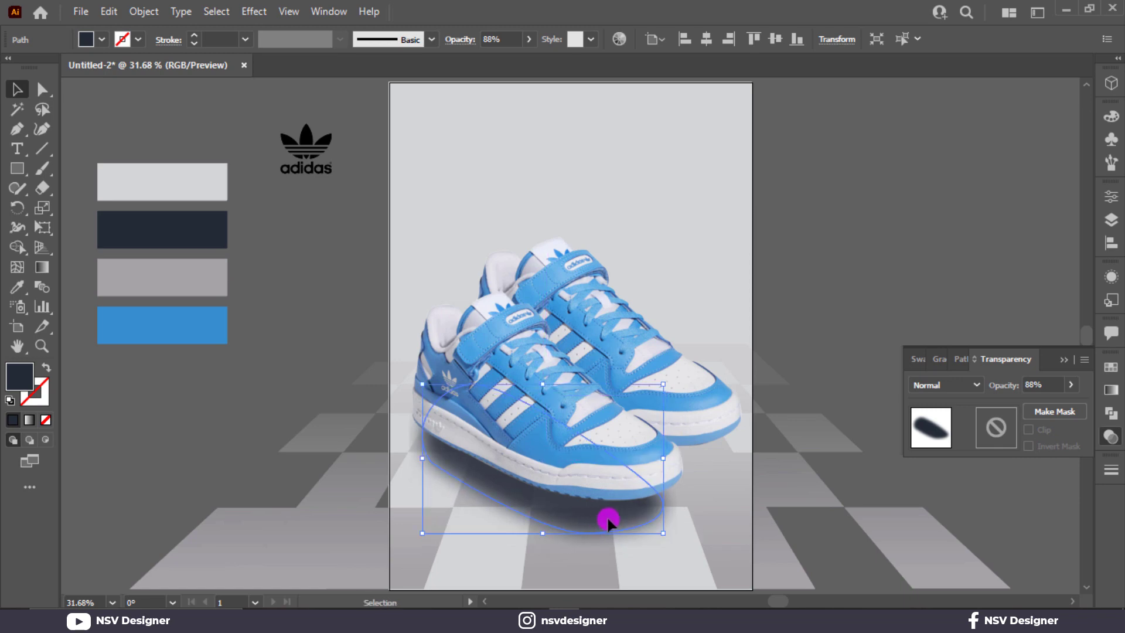
click(1065, 361)
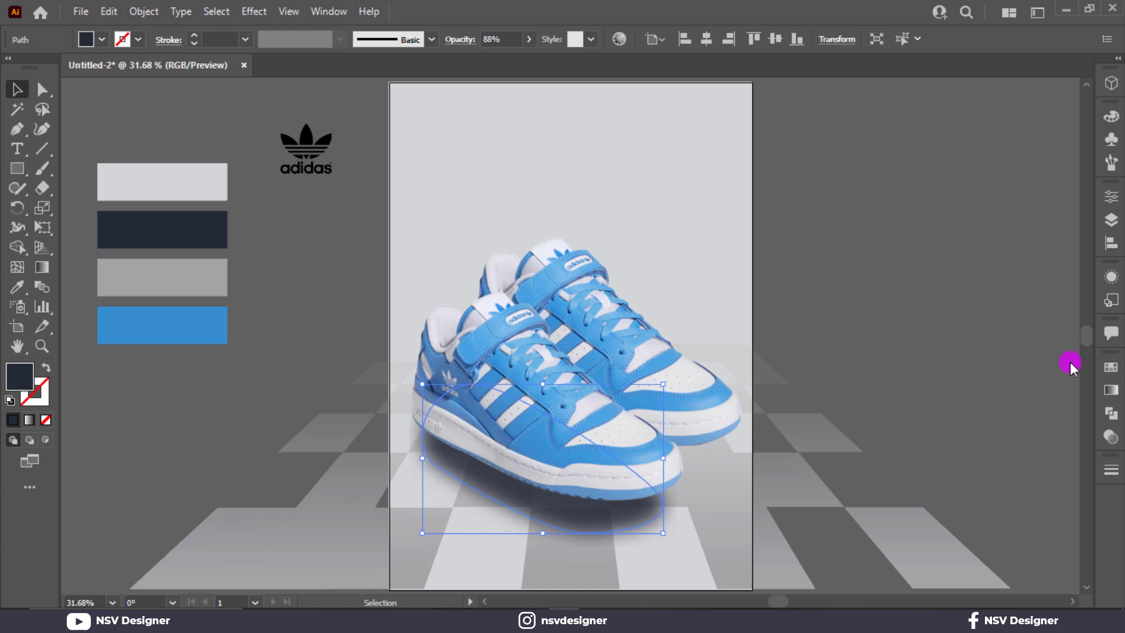
key(shift+ctrl+e)
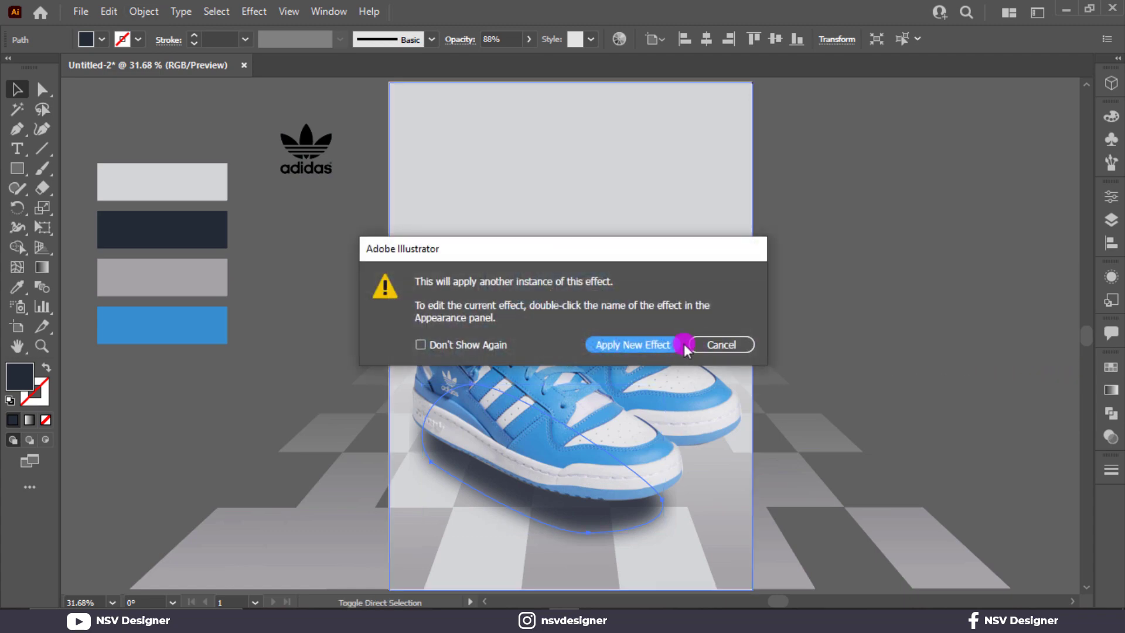
click(648, 344)
click(832, 347)
click(637, 516)
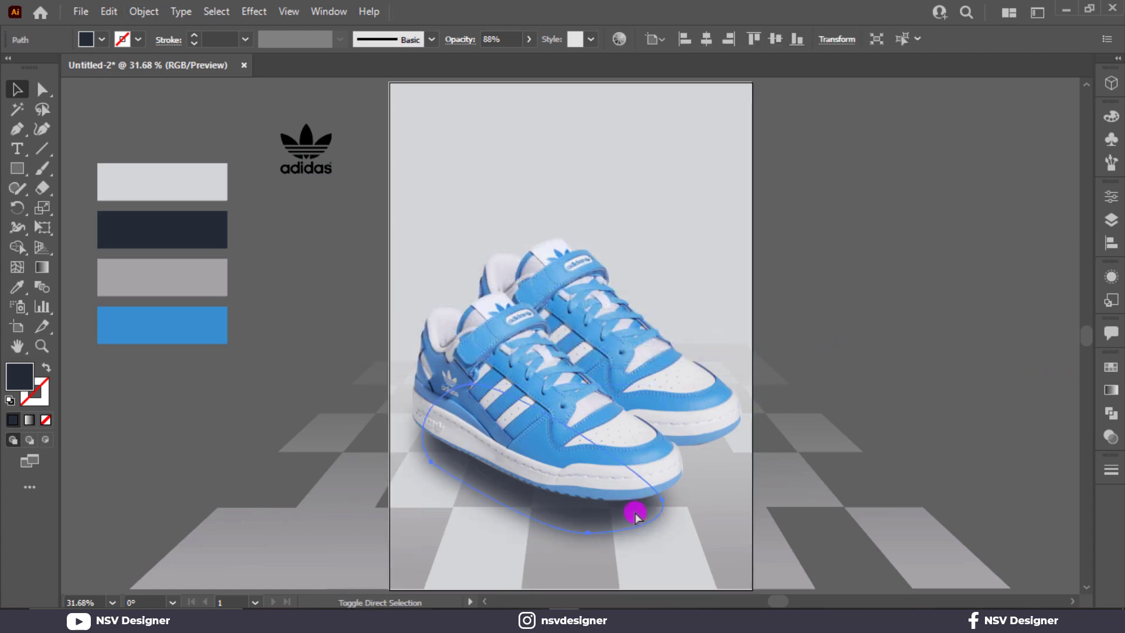
key(shift+ctrl+e)
click(603, 344)
click(895, 349)
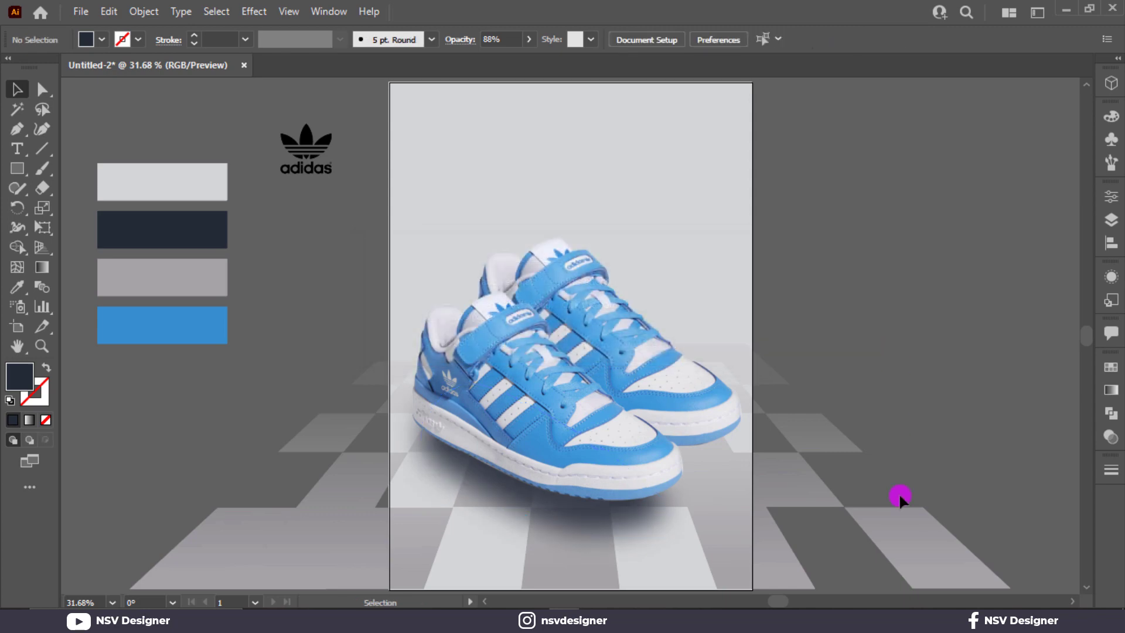
Duplicate the shadow beneath the rear shoe and move both shadows straight down about 41 px.
drag(603, 523, 667, 472)
shift+click(611, 532)
drag(605, 531, 657, 504)
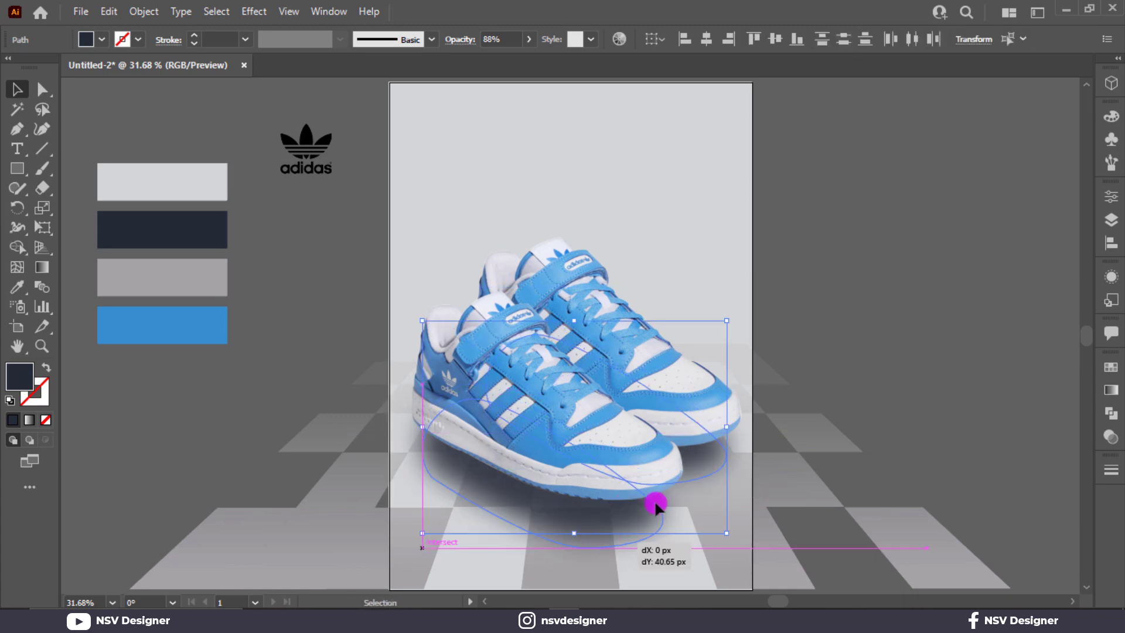
click(961, 280)
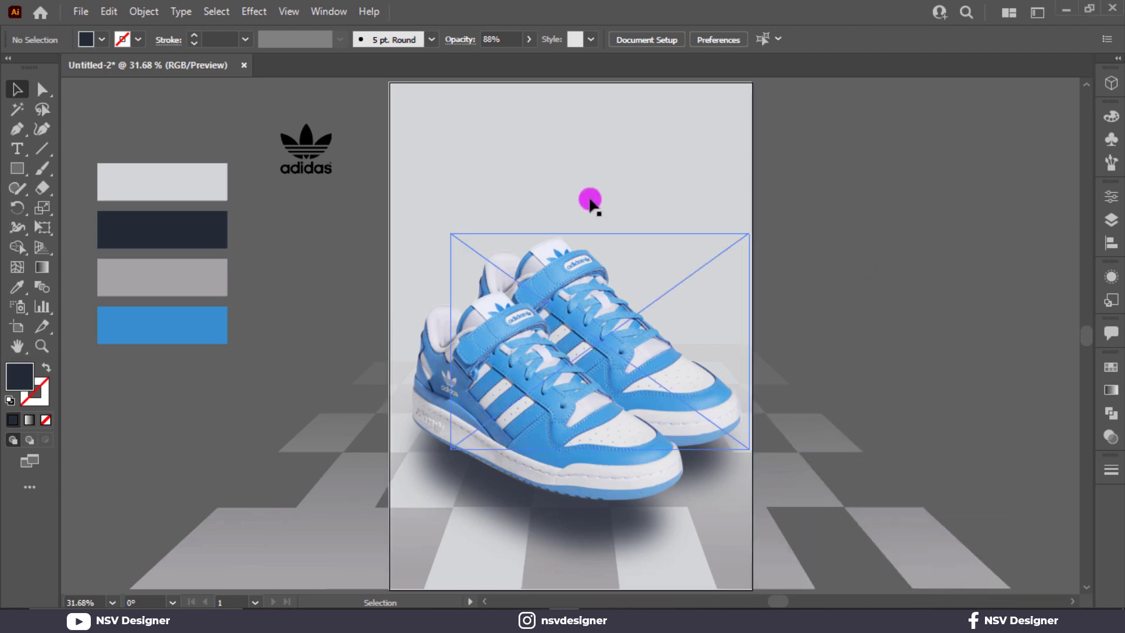
drag(586, 190, 676, 189)
key(ctrl+z)
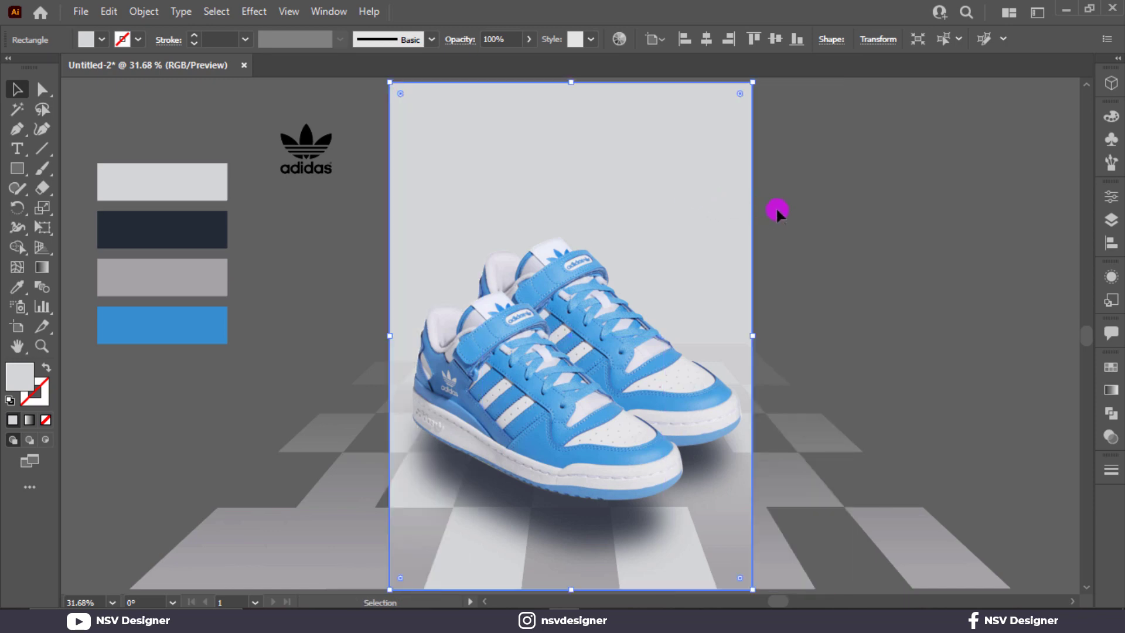
click(777, 212)
drag(752, 217, 828, 218)
key(ctrl+z)
Fill the front copy of the background rectangle, which covers the whole artboard, with yellow.
click(88, 38)
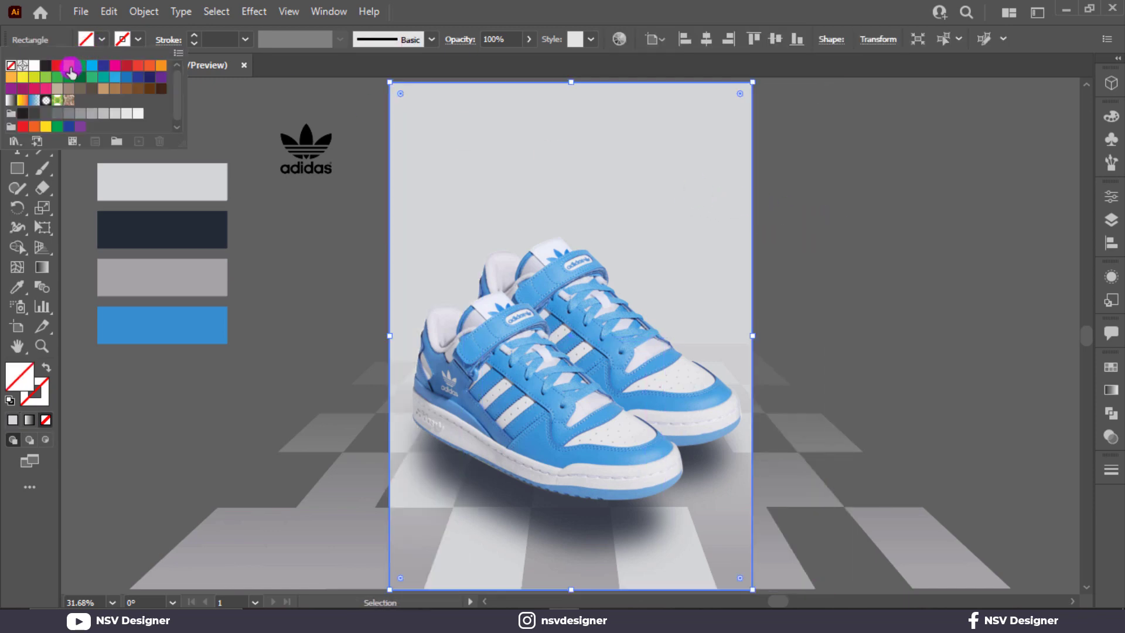
click(69, 65)
key(Escape)
scroll(649, 192, down, 1)
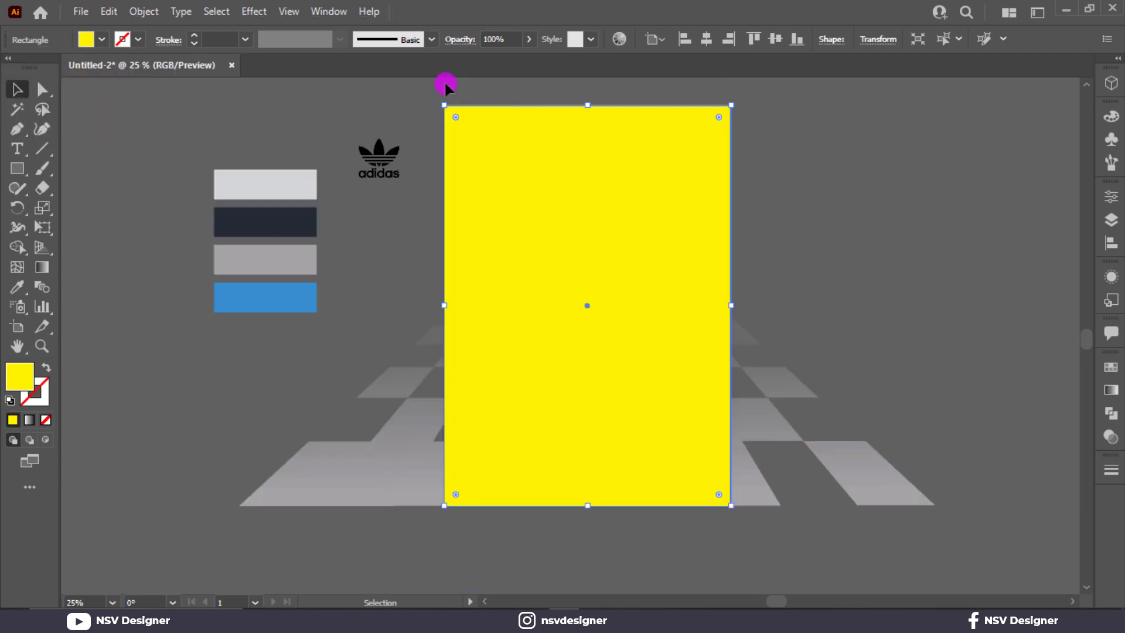
Make a clipping mask from the yellow rectangle and all poster artwork, trimming the floor tiles to the artboard.
drag(445, 86, 741, 492)
right_click(684, 437)
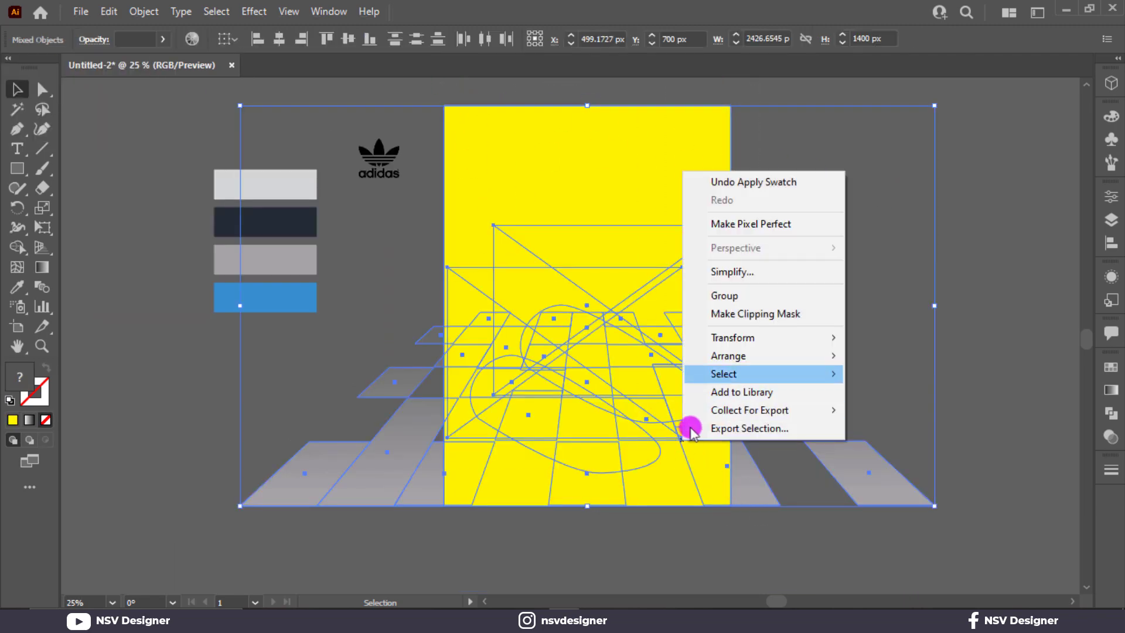
click(756, 314)
click(828, 257)
key(ctrl+0)
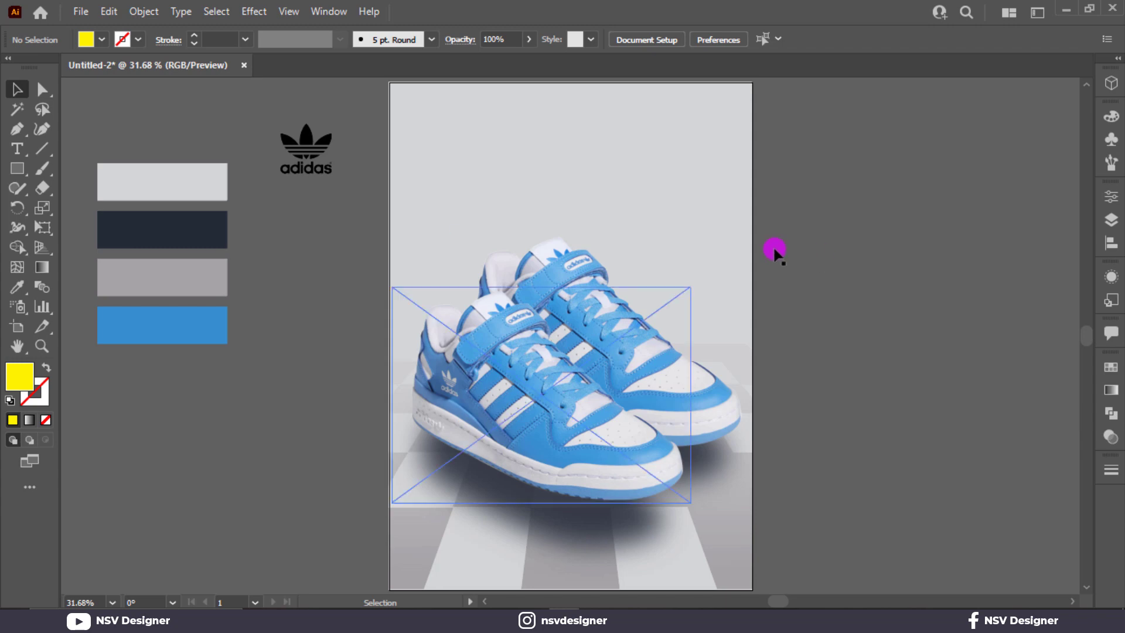
Draw a tan square about 173 px wide on the empty canvas just beside the poster's right edge.
click(320, 165)
click(698, 216)
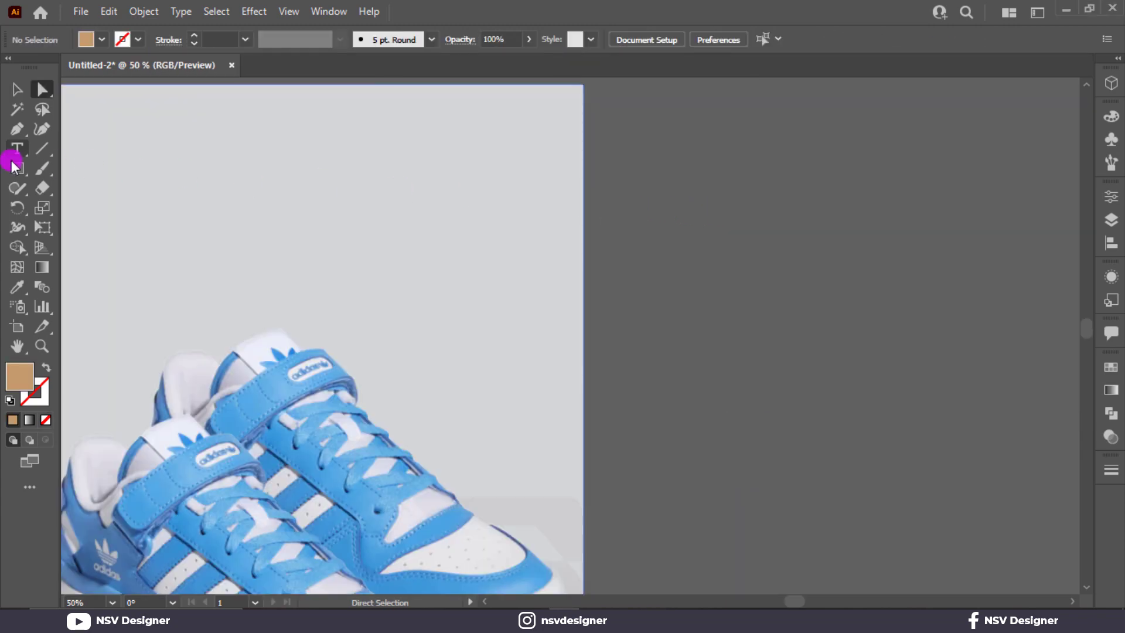
click(29, 165)
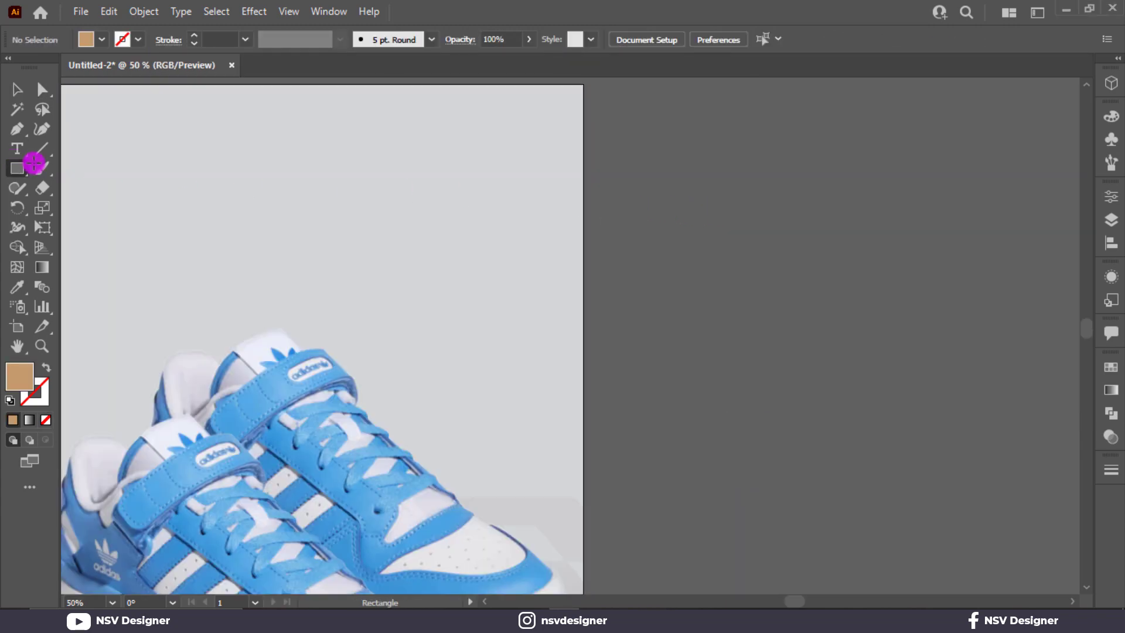
drag(650, 240, 700, 289)
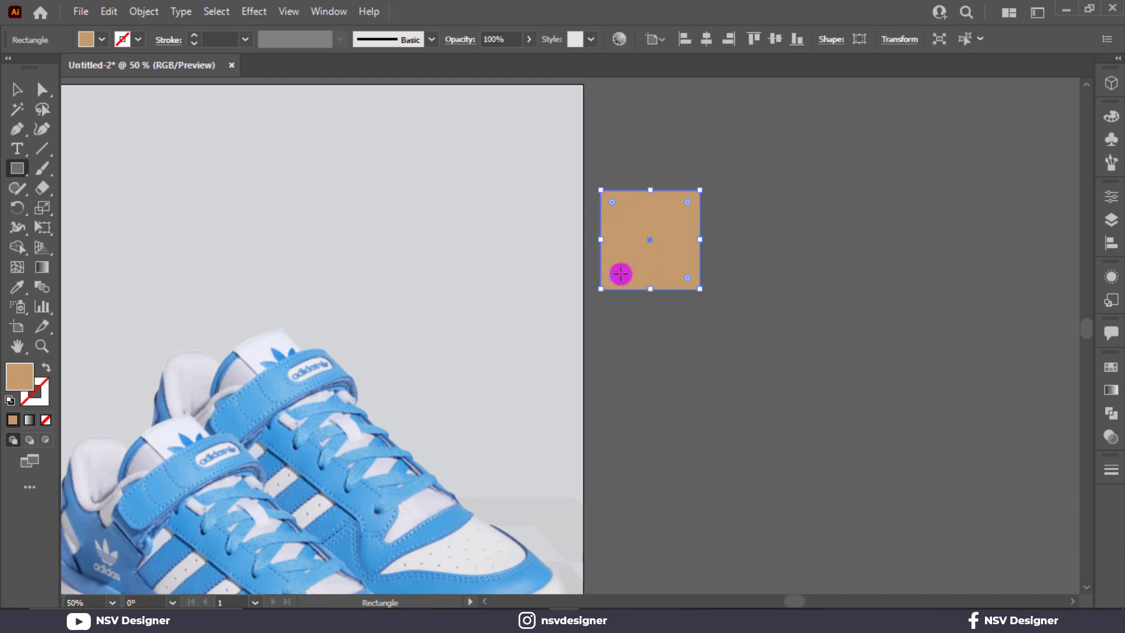
Duplicate the tan square sideways at equal spacing to form a row of four squares.
click(17, 89)
click(722, 229)
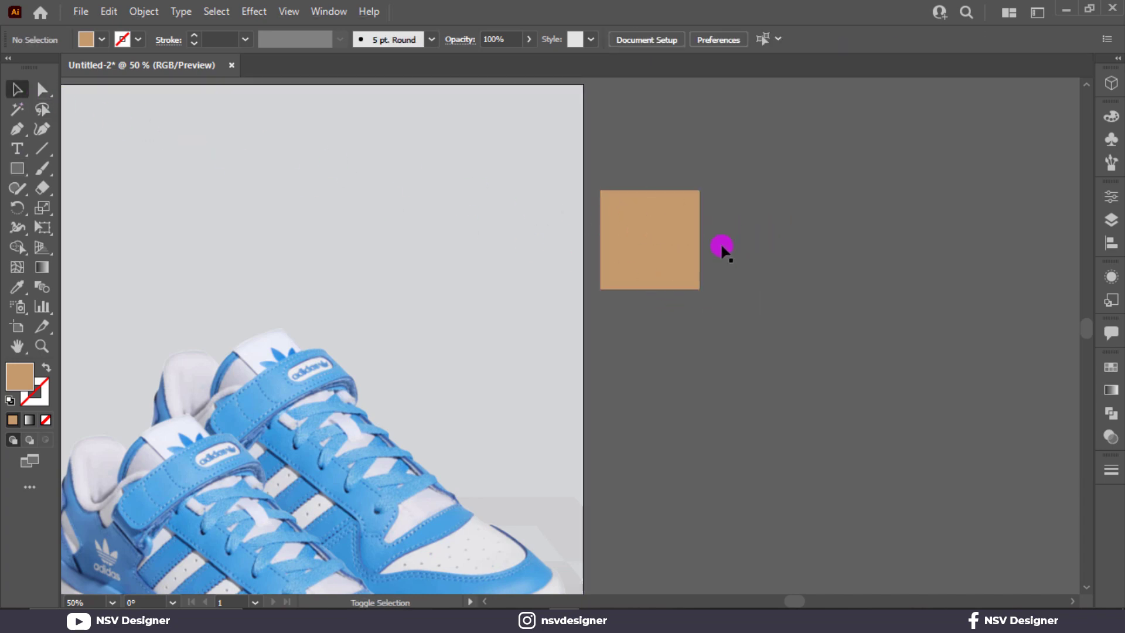
drag(679, 249, 804, 252)
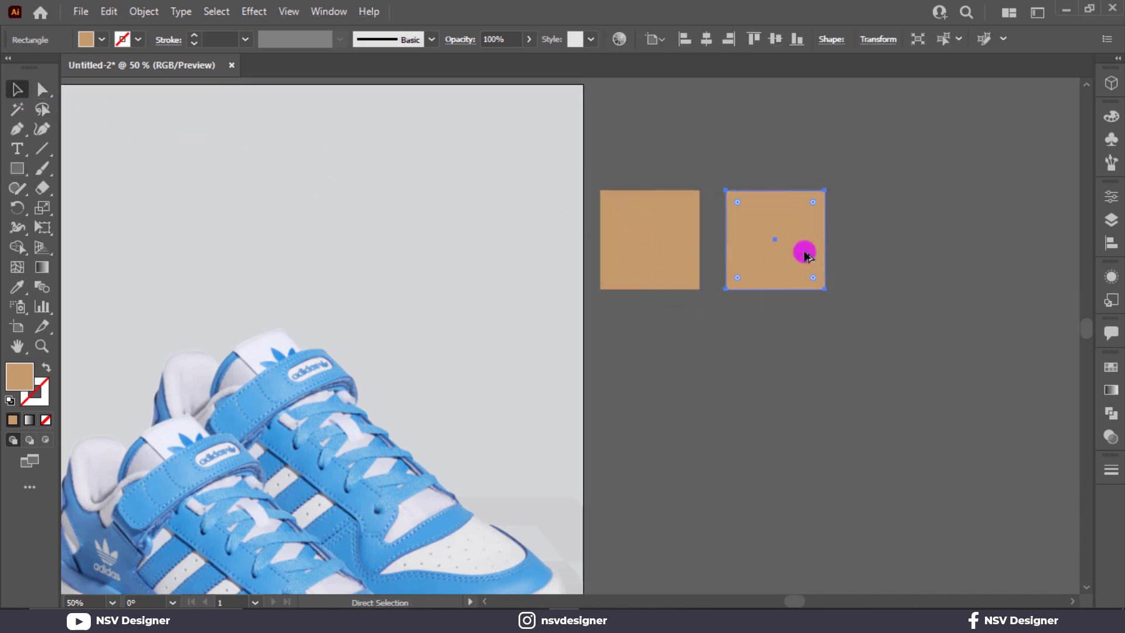
key(ctrl+d)
key(ctrl+d)
drag(897, 159, 804, 162)
Duplicate the row of squares downward at equal spacing to form a grid of four rows.
key(ctrl+a)
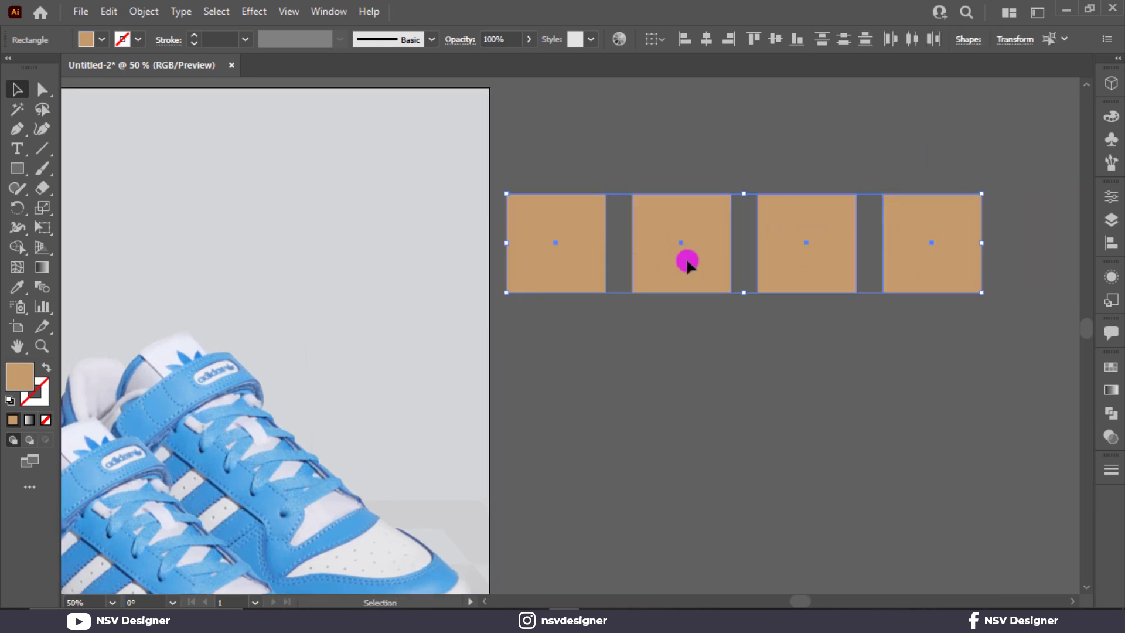
drag(685, 256, 691, 372)
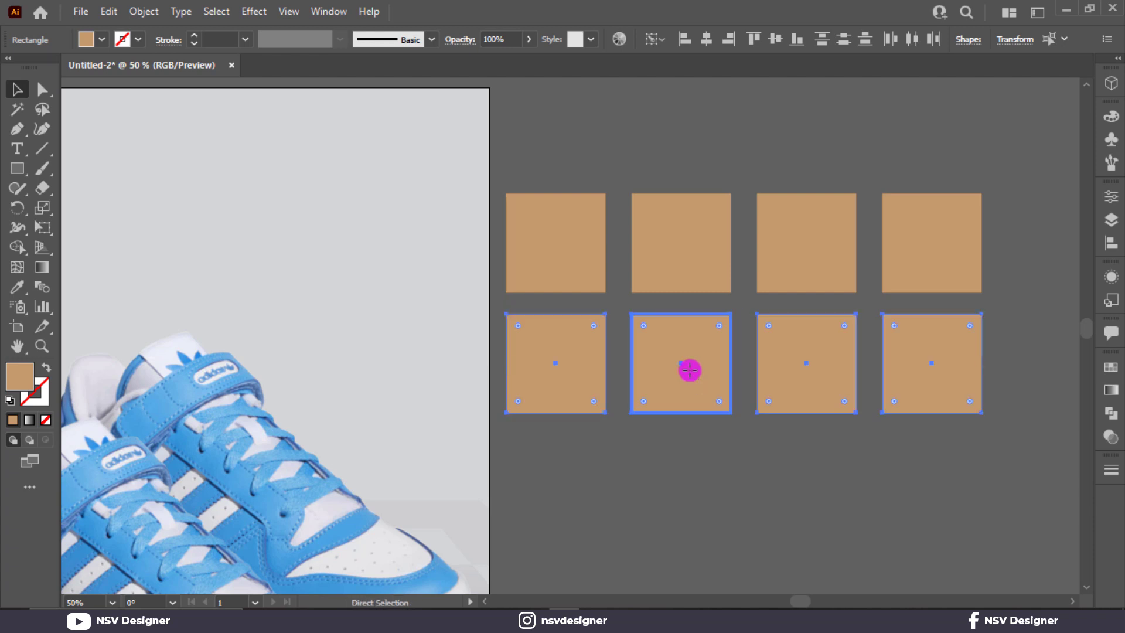
key(ctrl+d)
key(ctrl+d)
scroll(655, 145, down, 1)
click(655, 146)
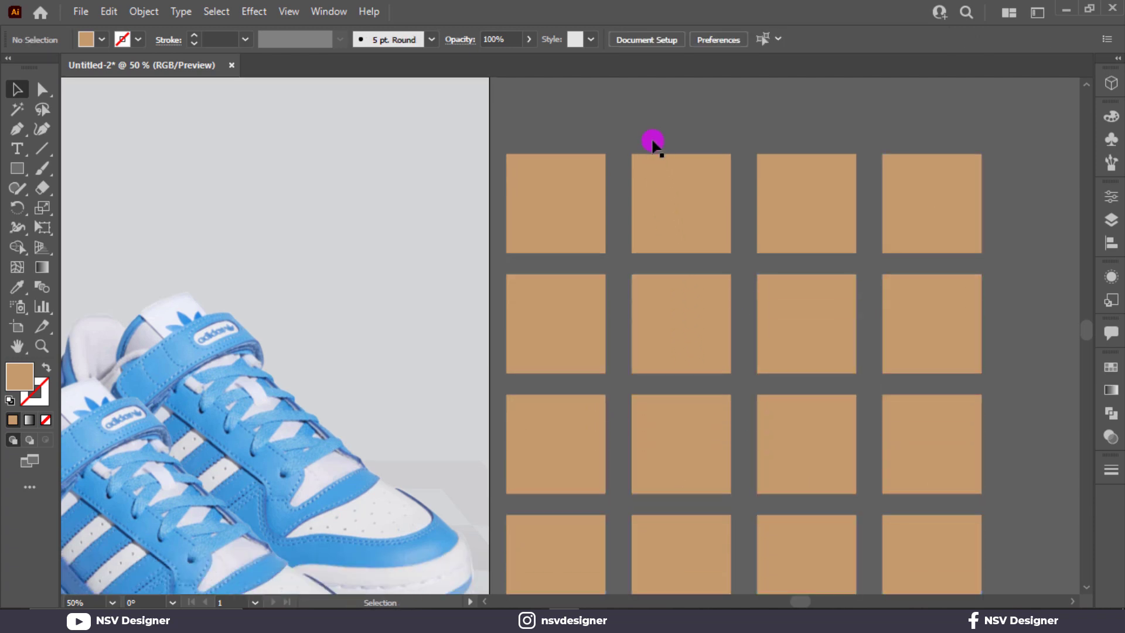
Round all four corners of the first square in the top row.
click(557, 217)
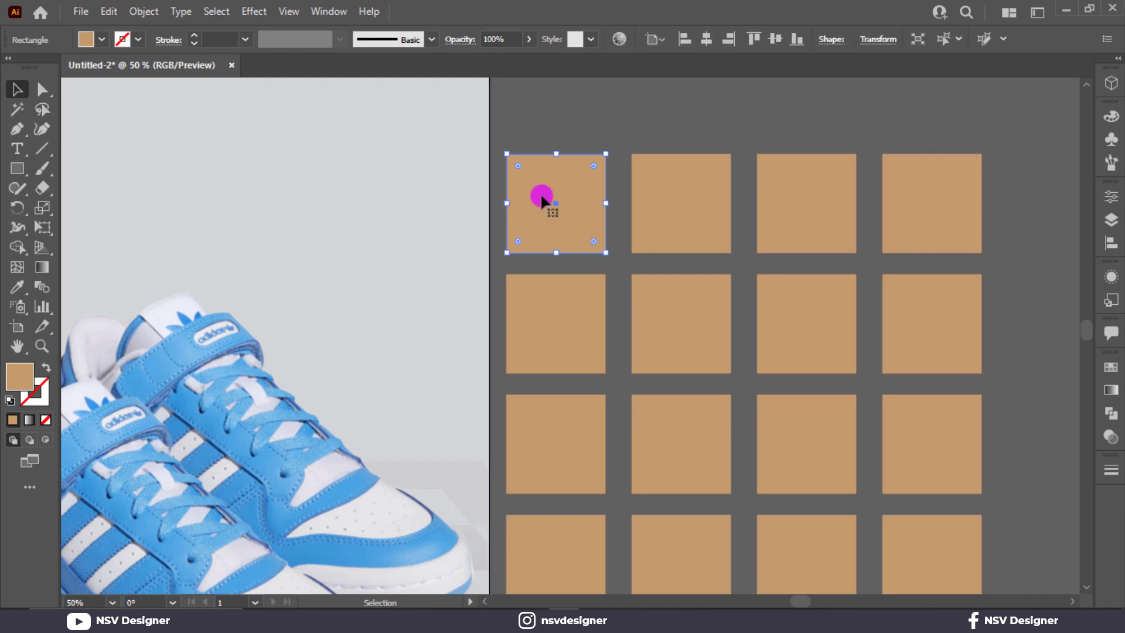
drag(519, 167, 530, 183)
key(ctrl+z)
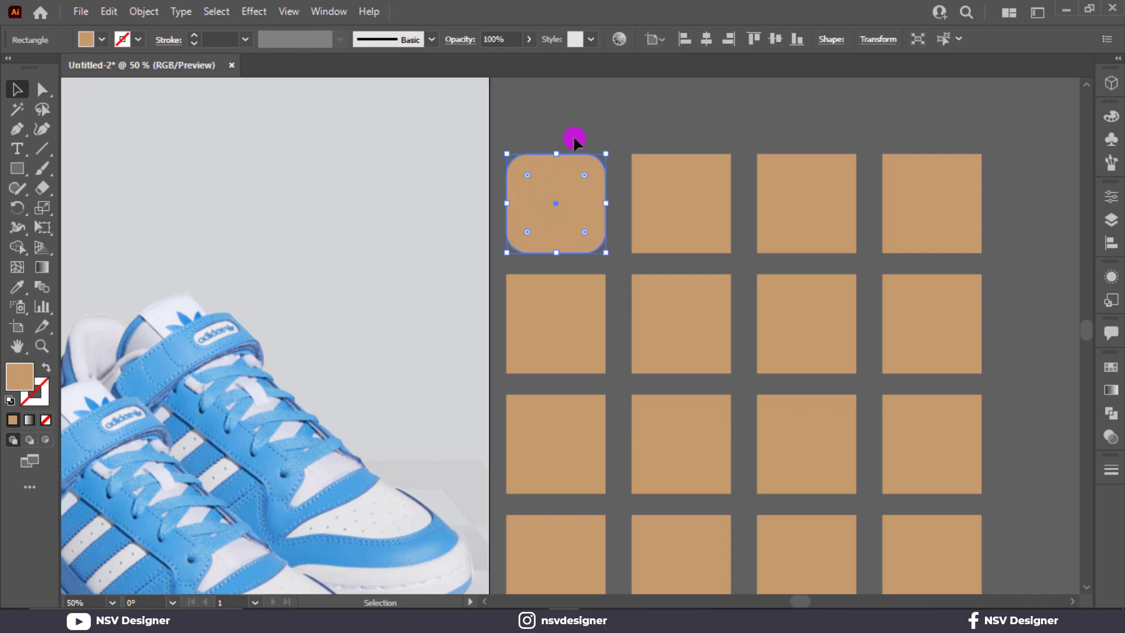
click(575, 141)
Try Split Into Grid on the top row's second square with 4 rows and 3 columns, then reset both counts to 1.
click(653, 175)
click(615, 138)
click(656, 168)
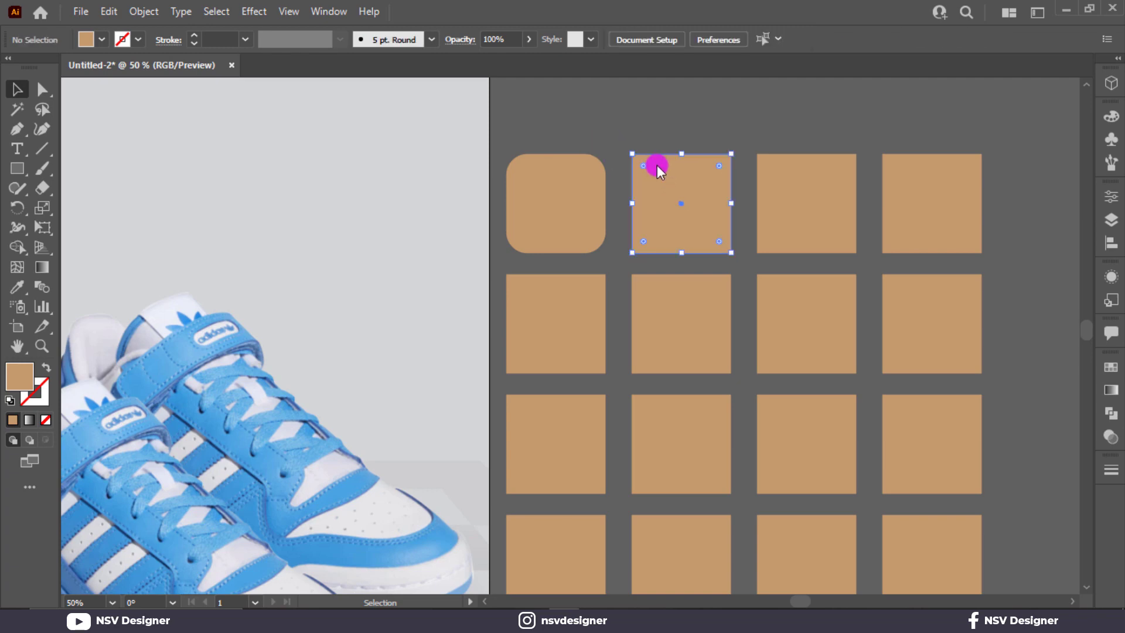
click(145, 12)
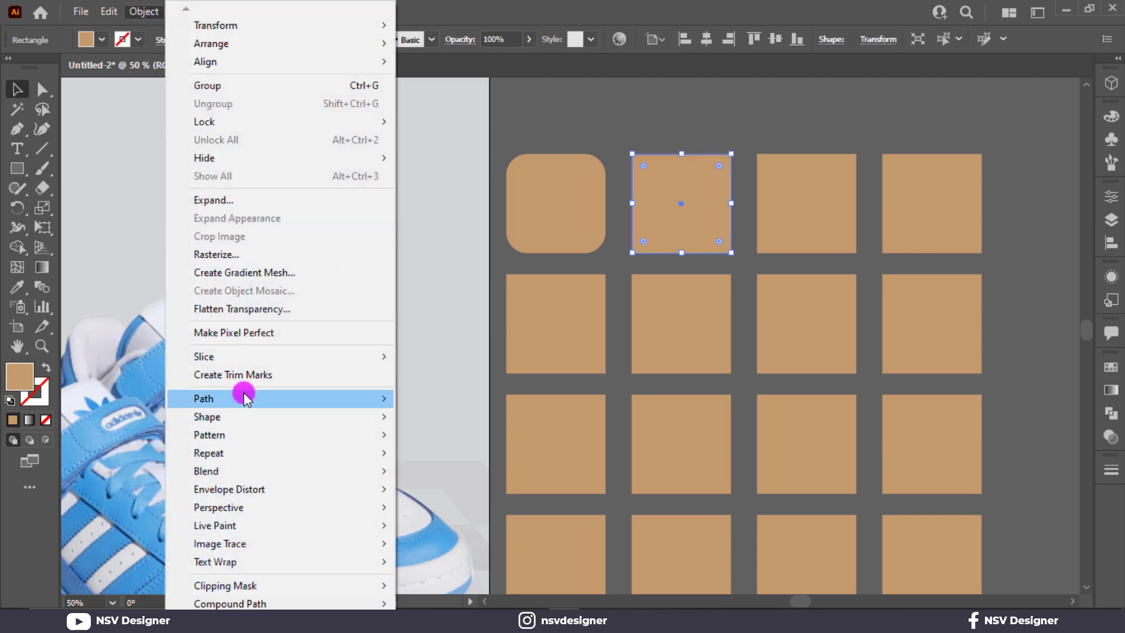
mouse_move(259, 407)
click(470, 583)
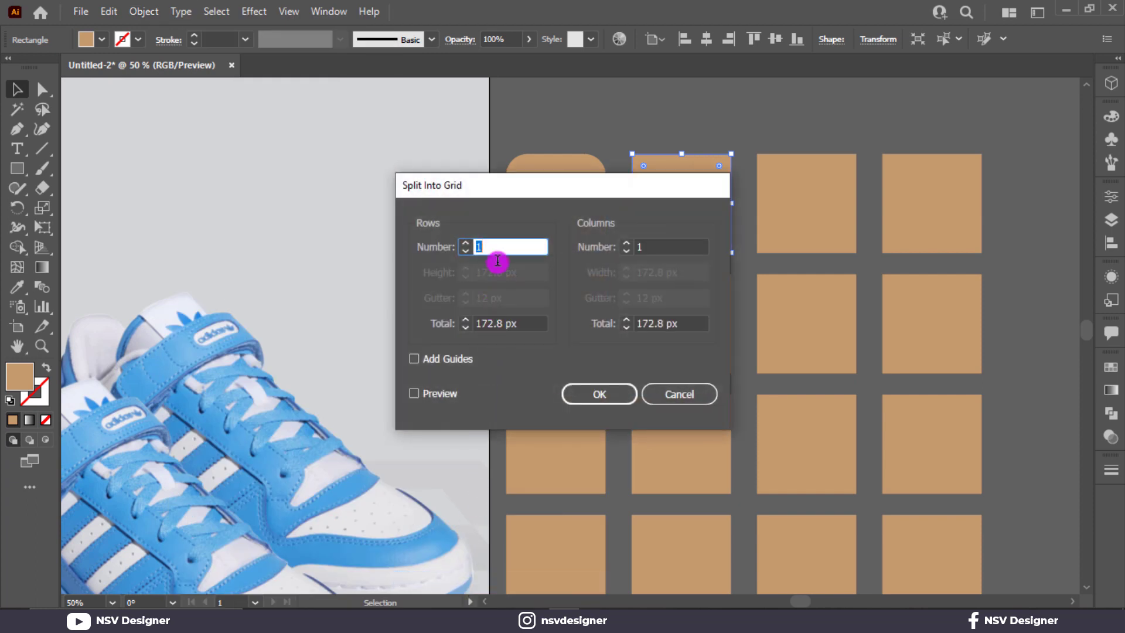
click(466, 243)
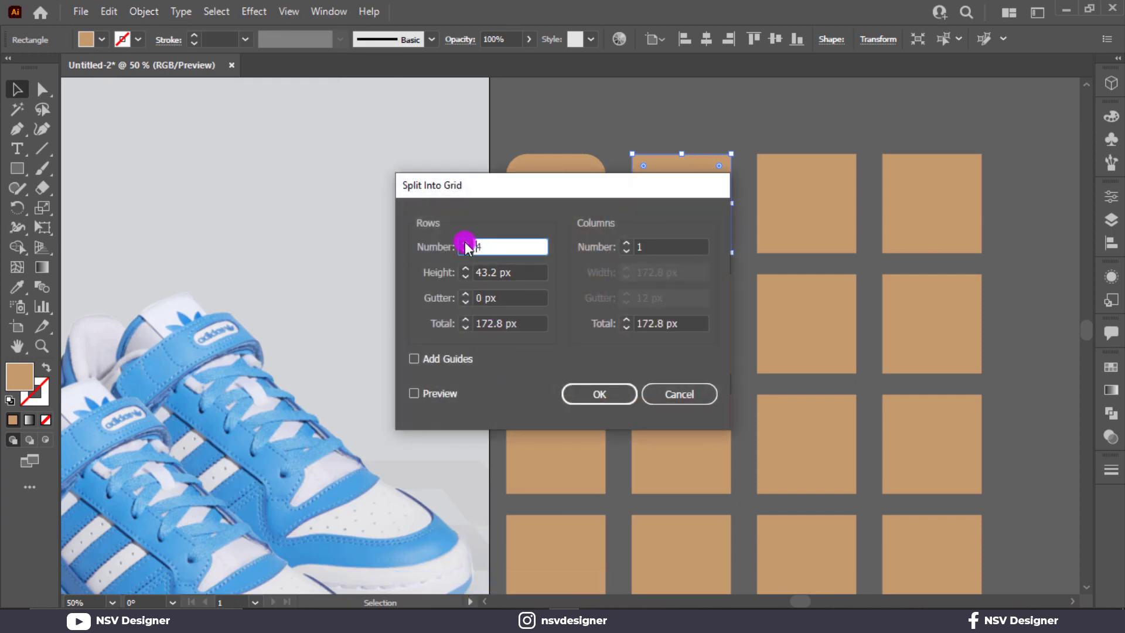
double_click(625, 243)
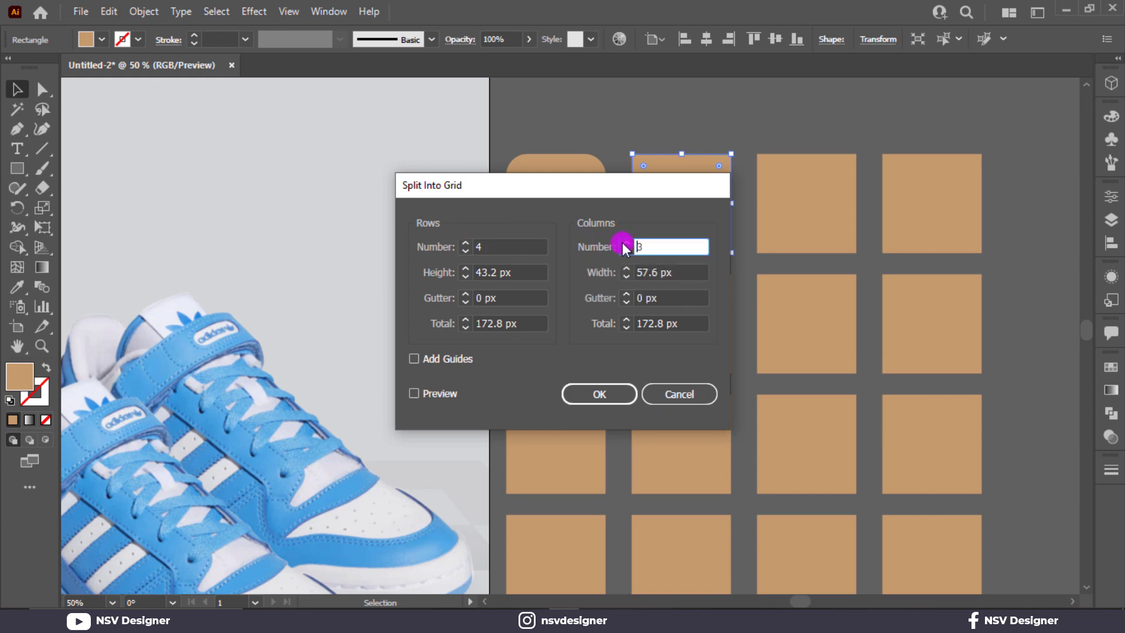
double_click(484, 247)
text(1)
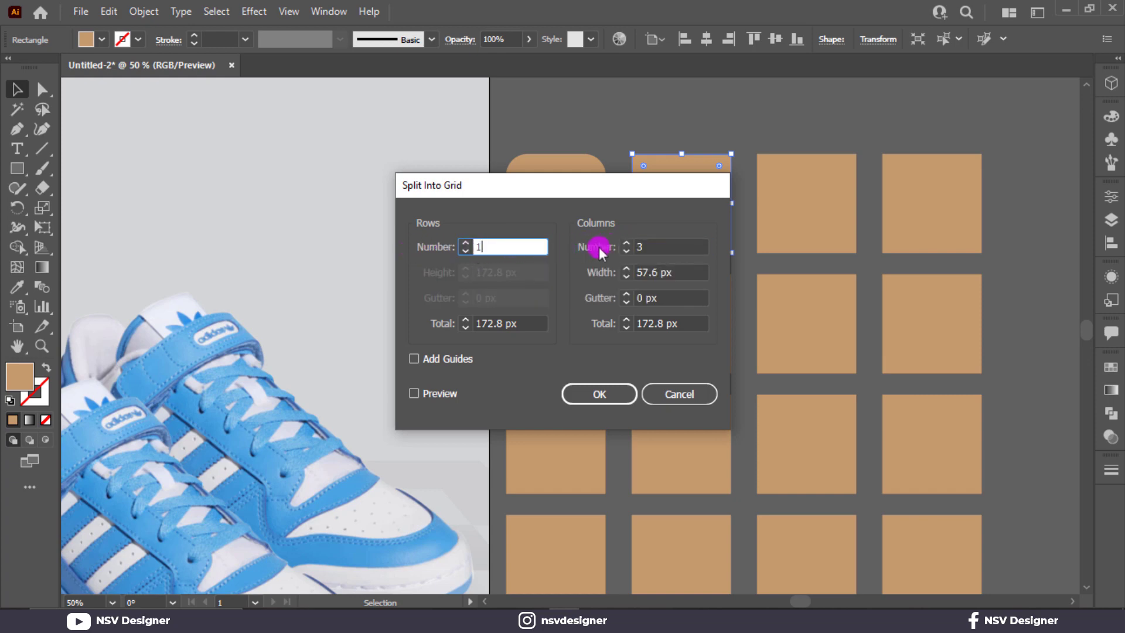
double_click(658, 246)
text(1)
click(590, 387)
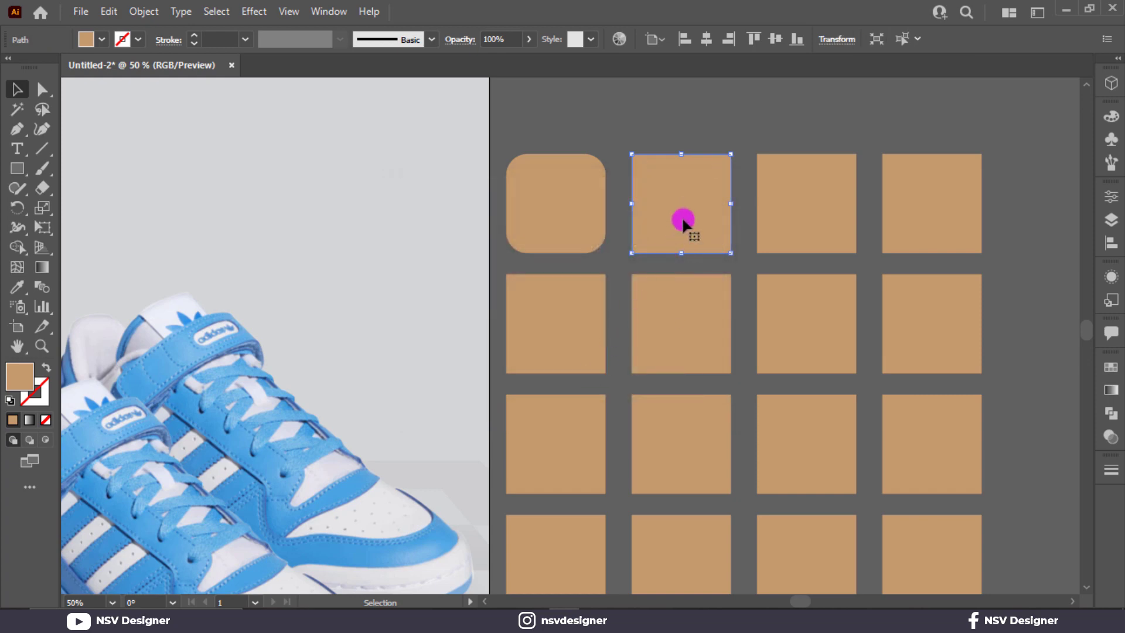
Split the top row's second square into a grid of 2 rows and 2 columns.
click(572, 145)
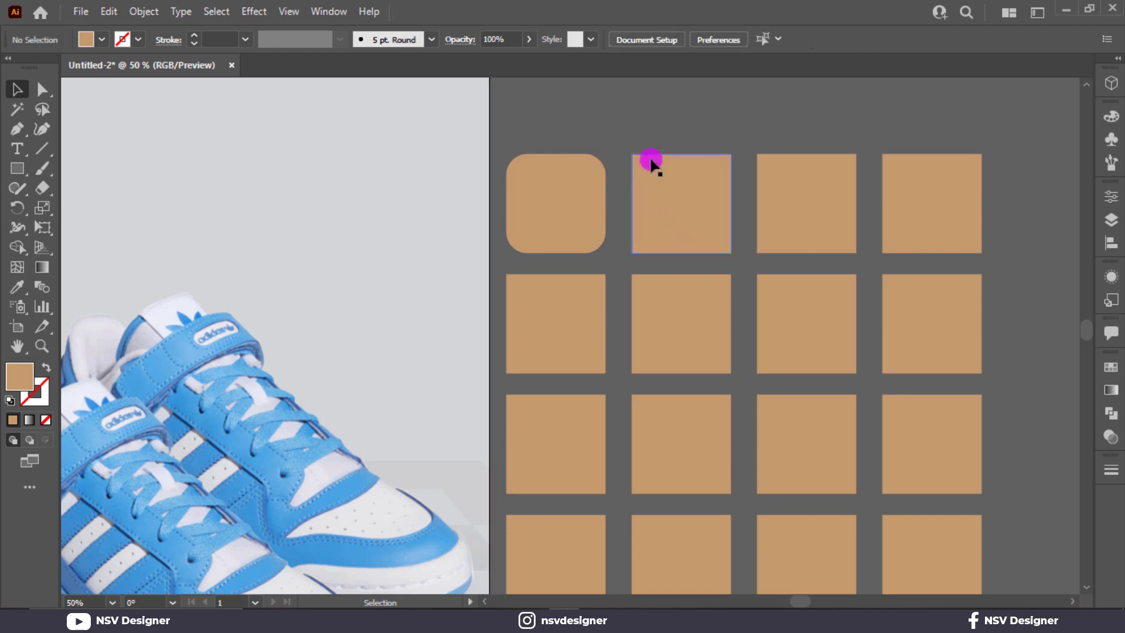
click(648, 163)
click(133, 12)
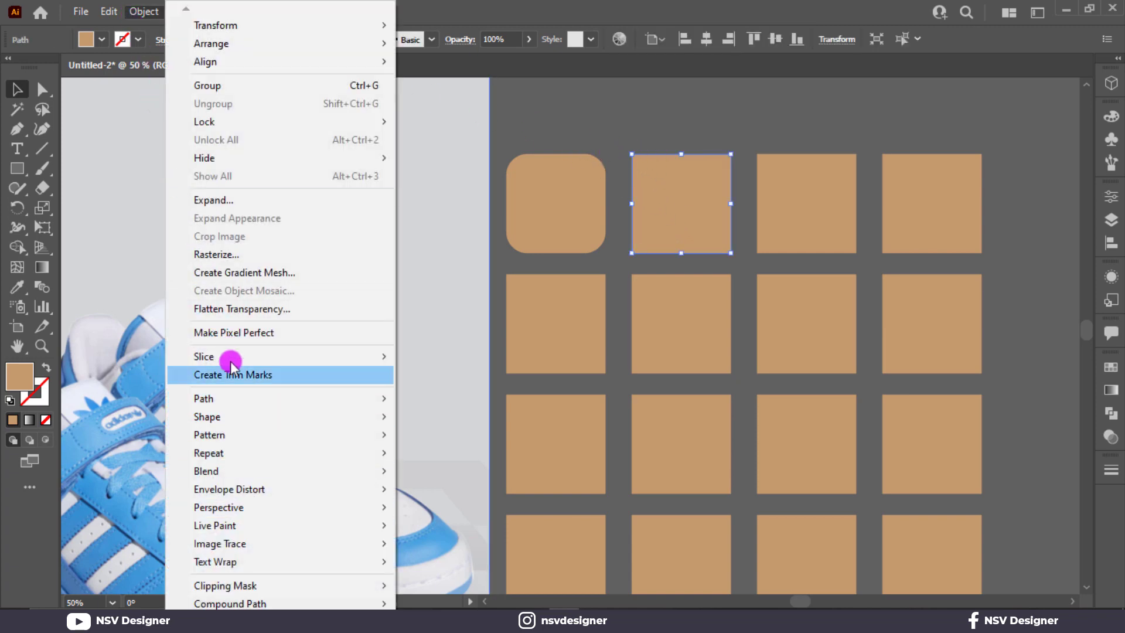
mouse_move(241, 400)
click(474, 580)
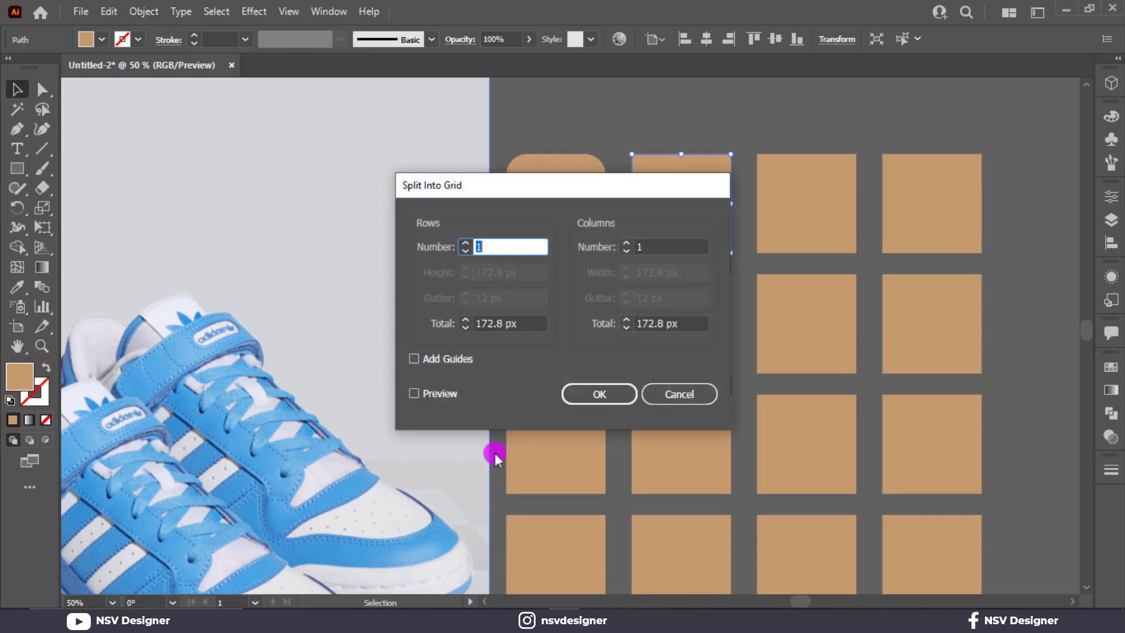
drag(517, 199, 349, 195)
click(297, 238)
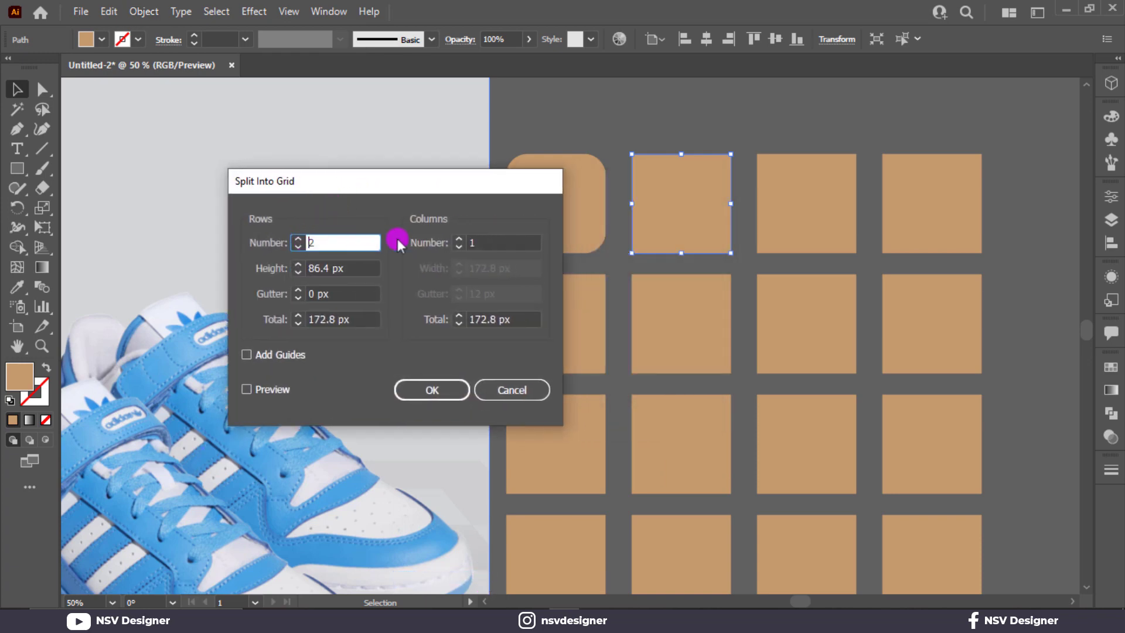
click(456, 243)
click(457, 239)
click(432, 390)
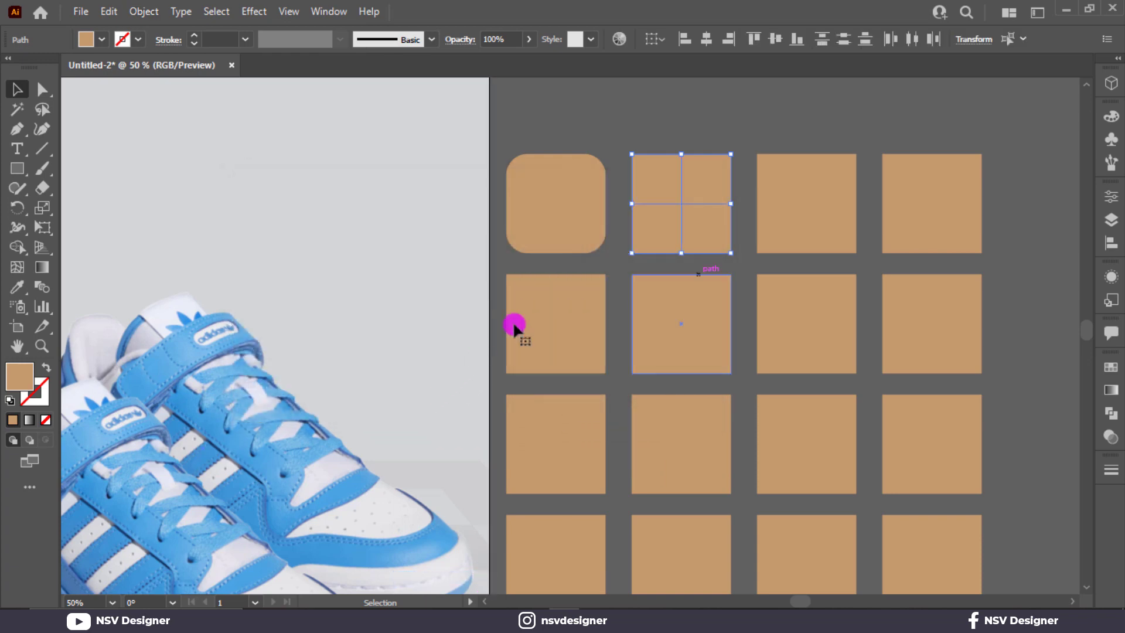
click(698, 144)
click(704, 206)
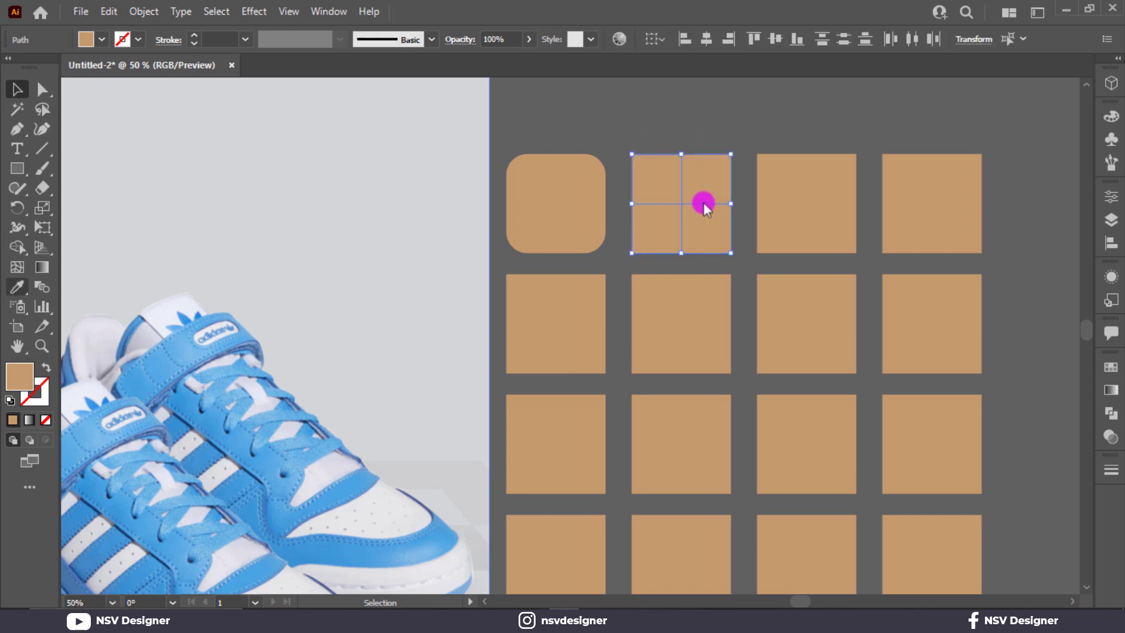
Merge three cells of the top row's second square into an L-shape with Shape Builder, leaving out the lower-left cell.
right_click(705, 205)
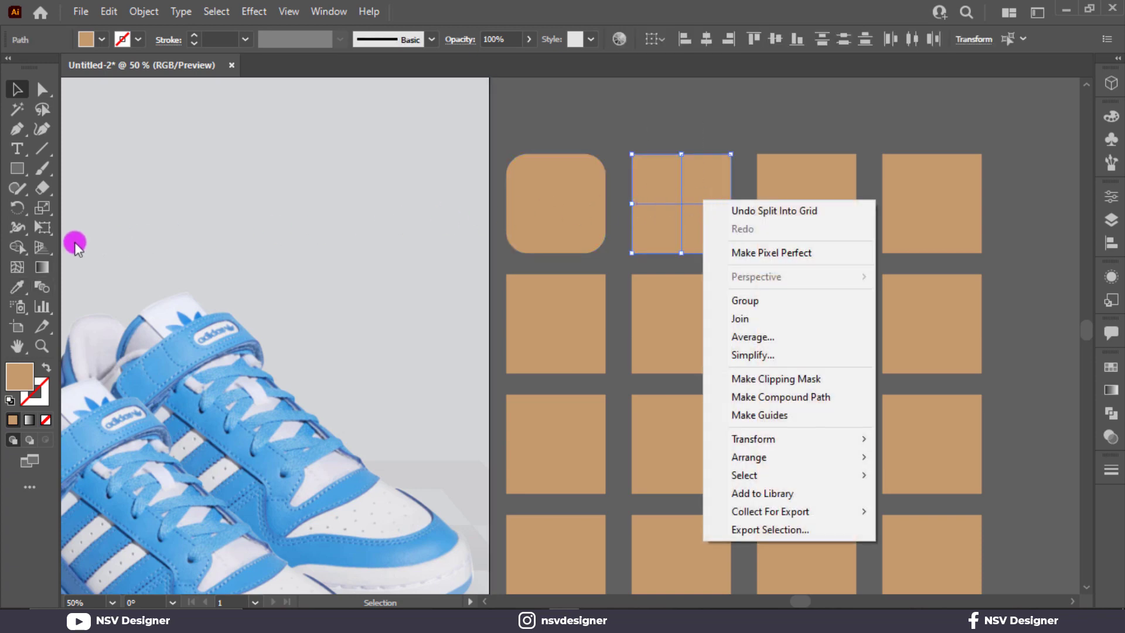
click(18, 245)
click(17, 247)
mouse_move(657, 175)
mouse_down()
mouse_move(708, 193)
mouse_move(697, 234)
mouse_up()
Round the lower-left cell's corners fully to about 43 px so it forms a circle.
click(45, 92)
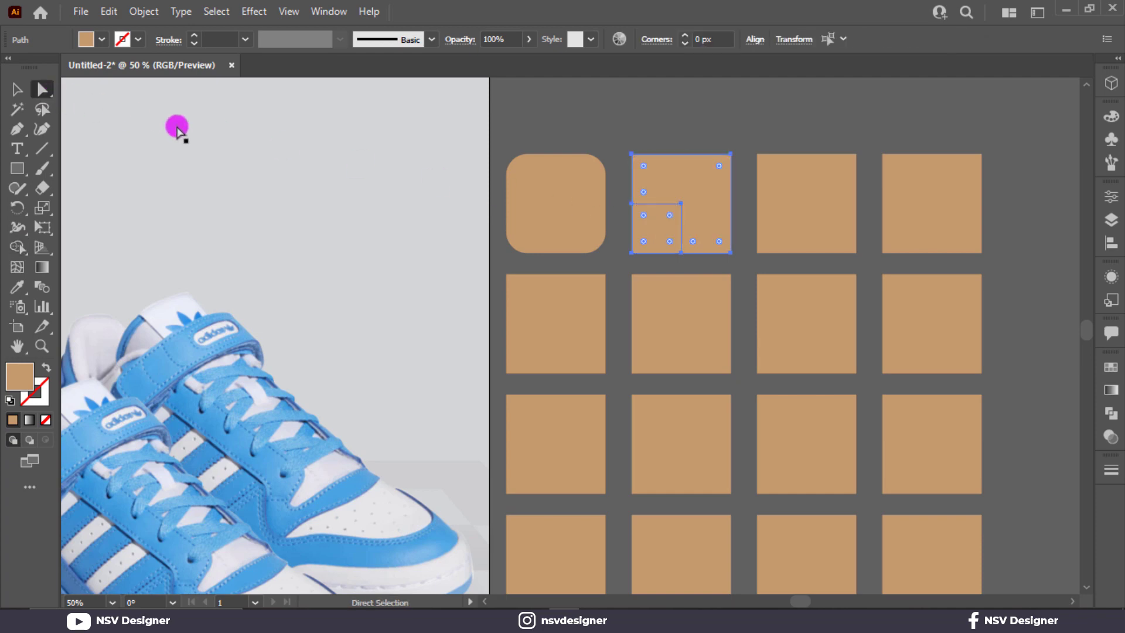
click(668, 227)
drag(636, 250, 639, 251)
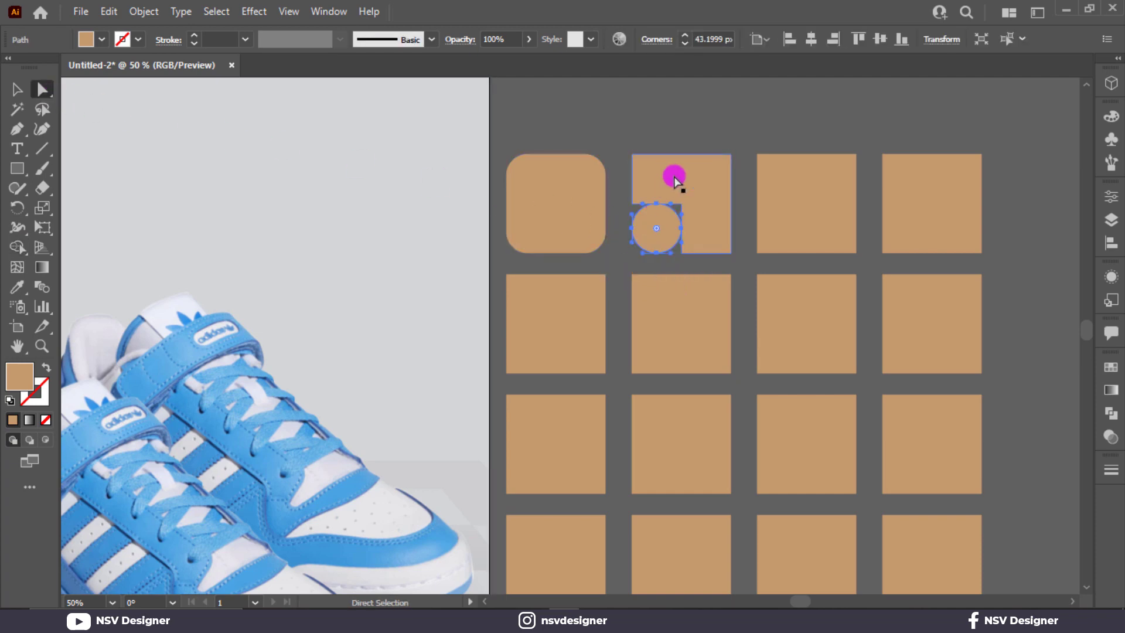
Round the four corners at both ends of the L-shape to about 42 px.
click(632, 203)
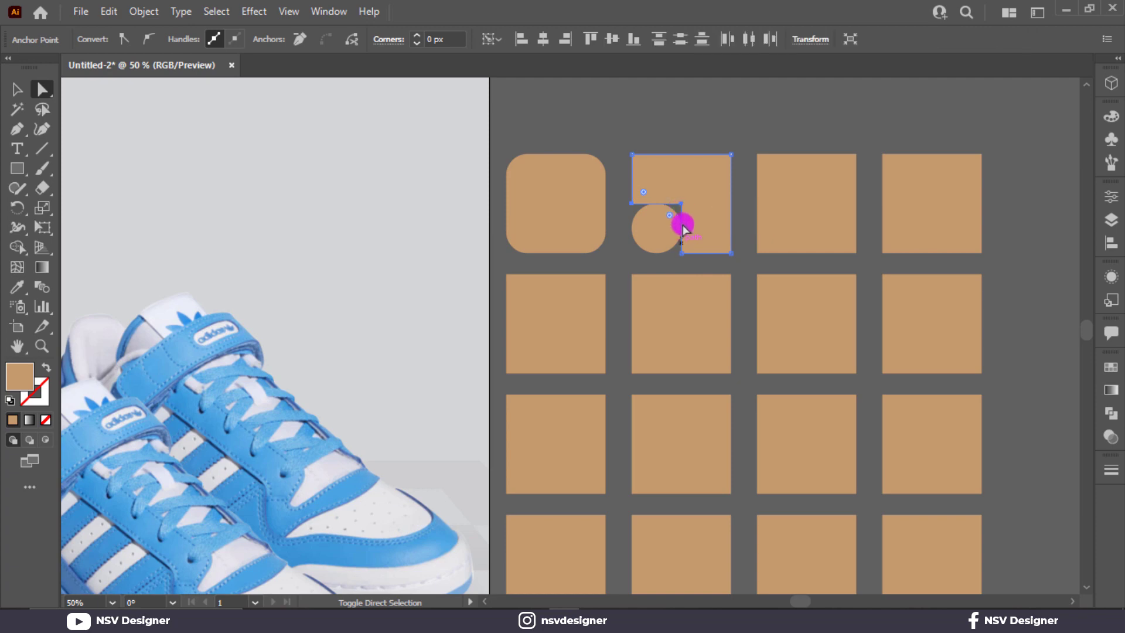
shift+click(732, 254)
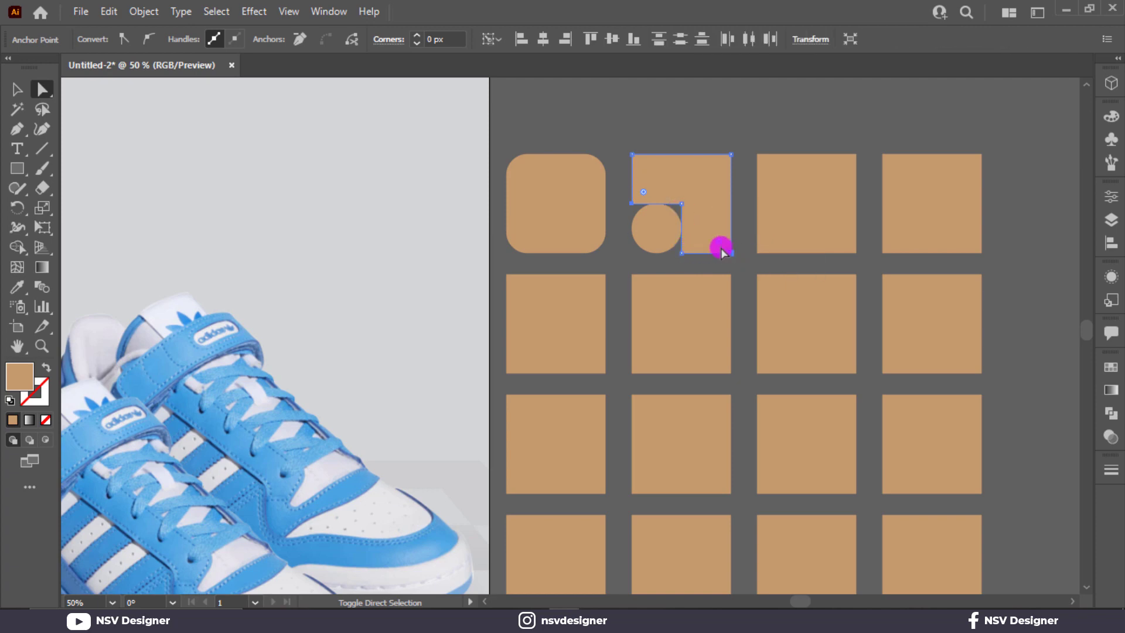
shift+click(632, 156)
drag(647, 191, 687, 258)
scroll(681, 259, up, 4)
drag(630, 238, 632, 237)
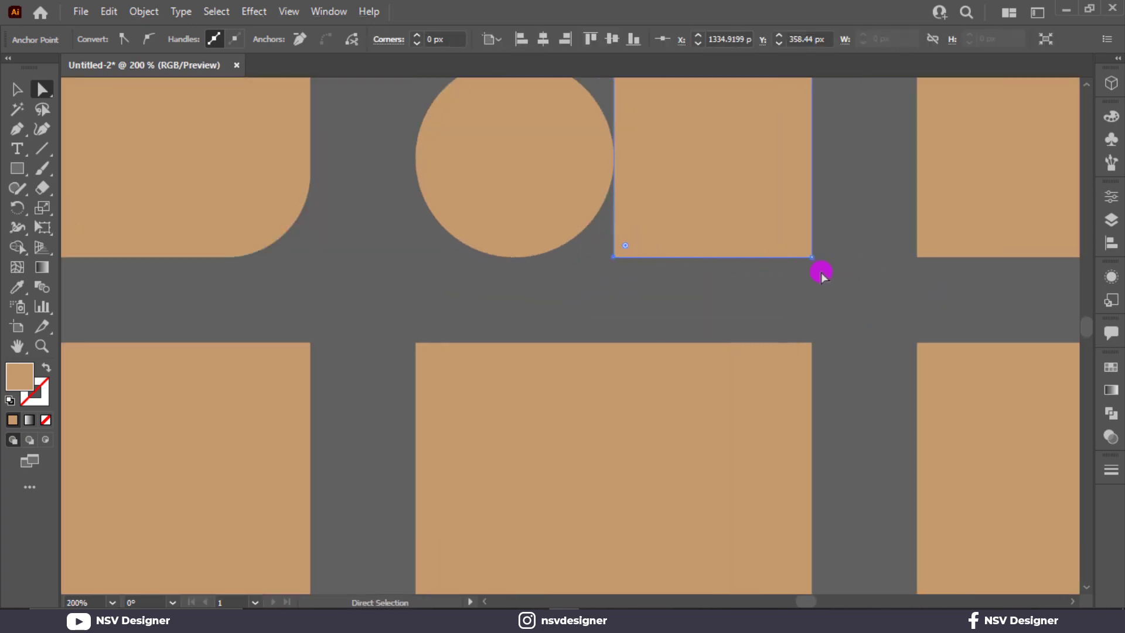
shift+drag(820, 272, 786, 238)
alt+scroll(759, 236, down, 2)
scroll(644, 150, up, 1)
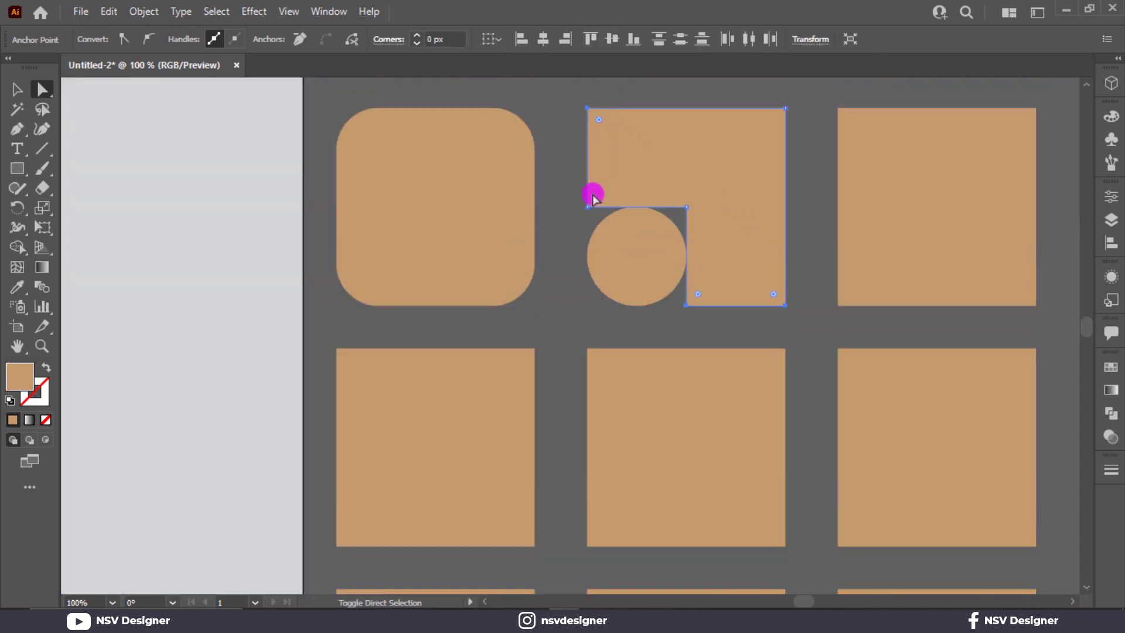
drag(607, 189, 653, 171)
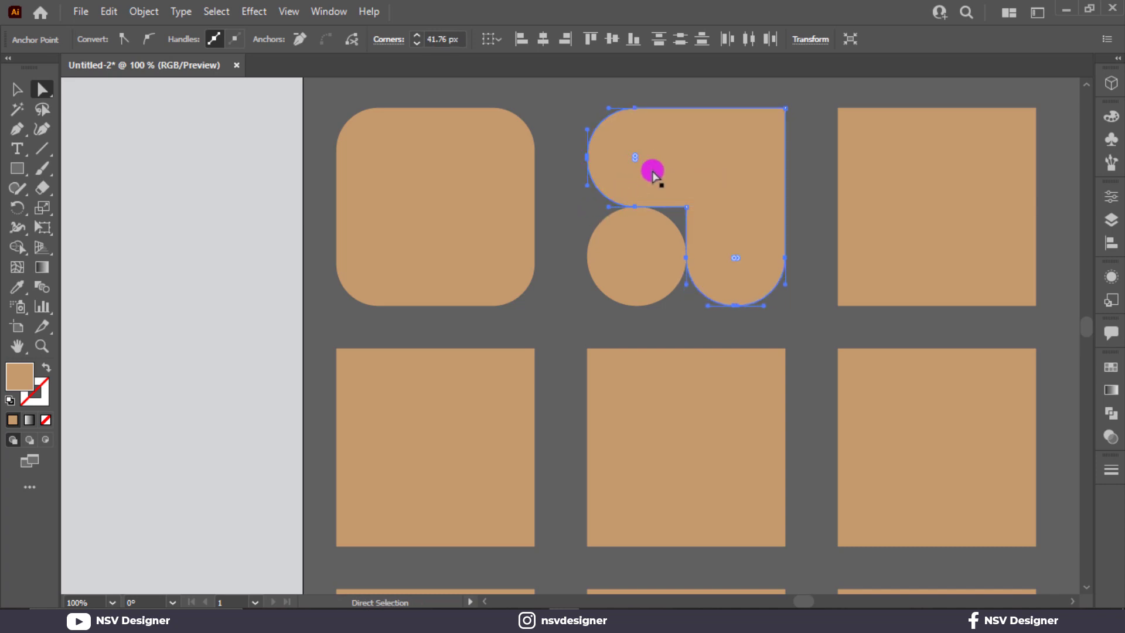
Slightly round the inner corner of the L-shape beside the circle.
click(710, 193)
click(685, 209)
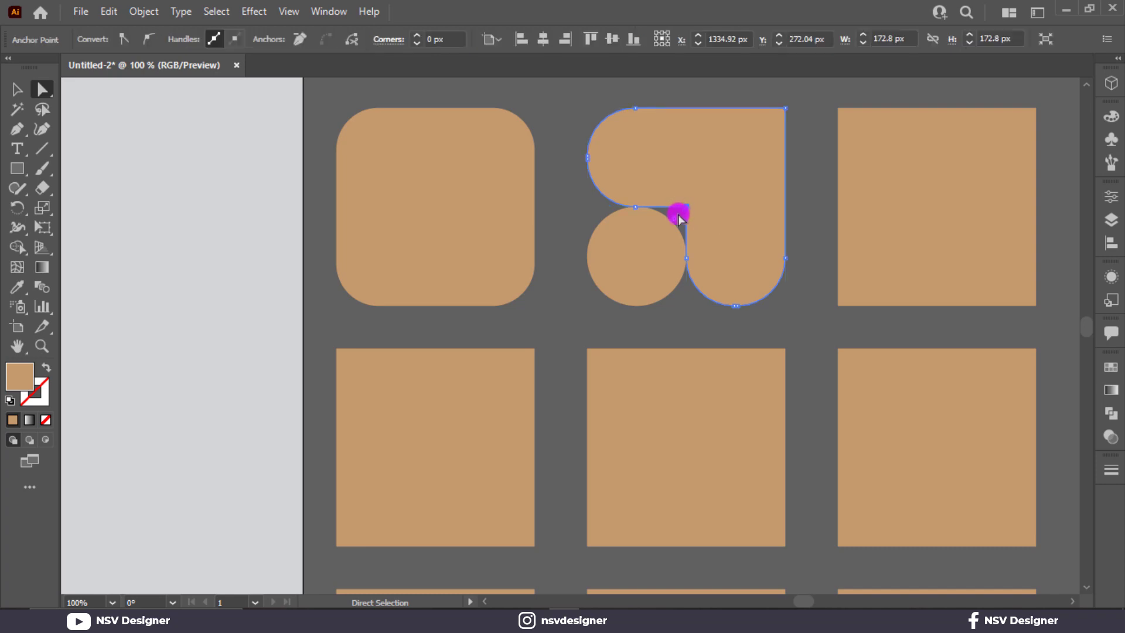
mouse_move(678, 216)
mouse_down()
mouse_move(643, 233)
mouse_move(673, 221)
mouse_move(665, 227)
mouse_up()
Scale the small circle down slightly about its centre to leave a gap around it.
click(17, 89)
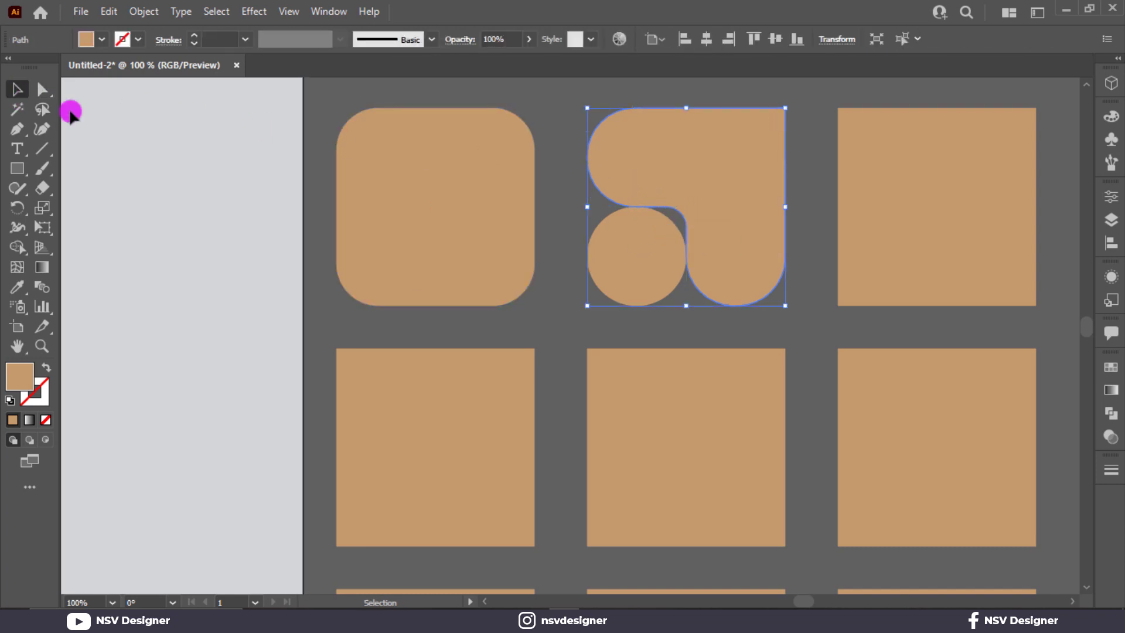
click(657, 283)
drag(684, 206, 680, 212)
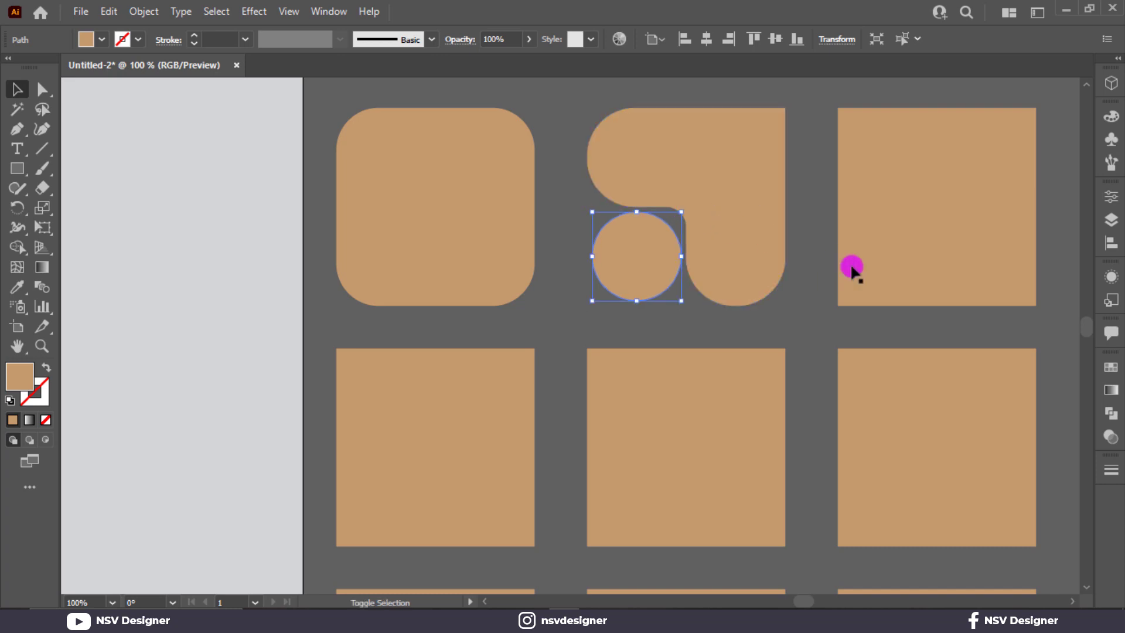
Round the upper-left corner of the top row's third square to about 94 px.
click(854, 266)
click(728, 273)
scroll(794, 318, right, 5)
click(728, 269)
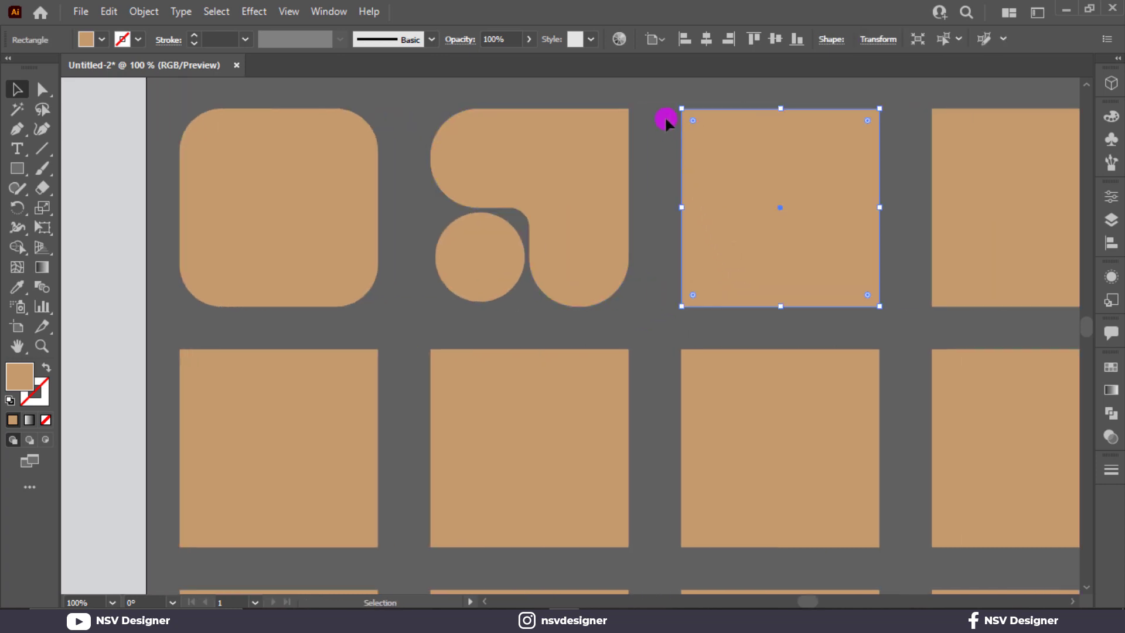
click(666, 118)
click(711, 140)
key(a)
drag(662, 101, 804, 202)
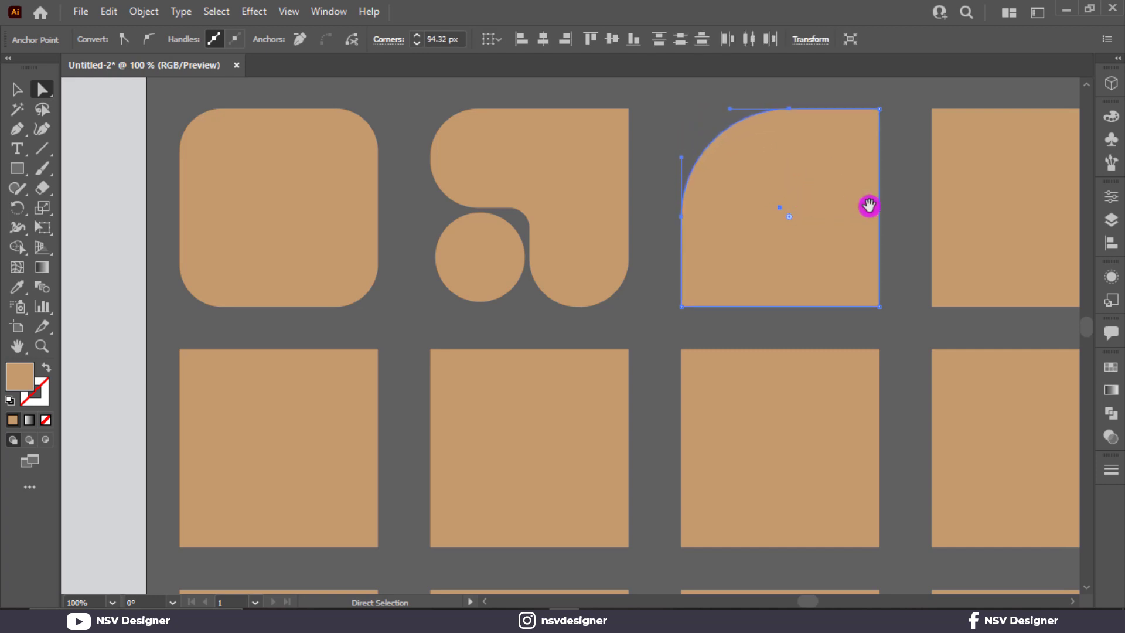
Give the top row's fourth square a large rounded lower-right corner.
drag(931, 215, 682, 214)
drag(838, 312, 890, 298)
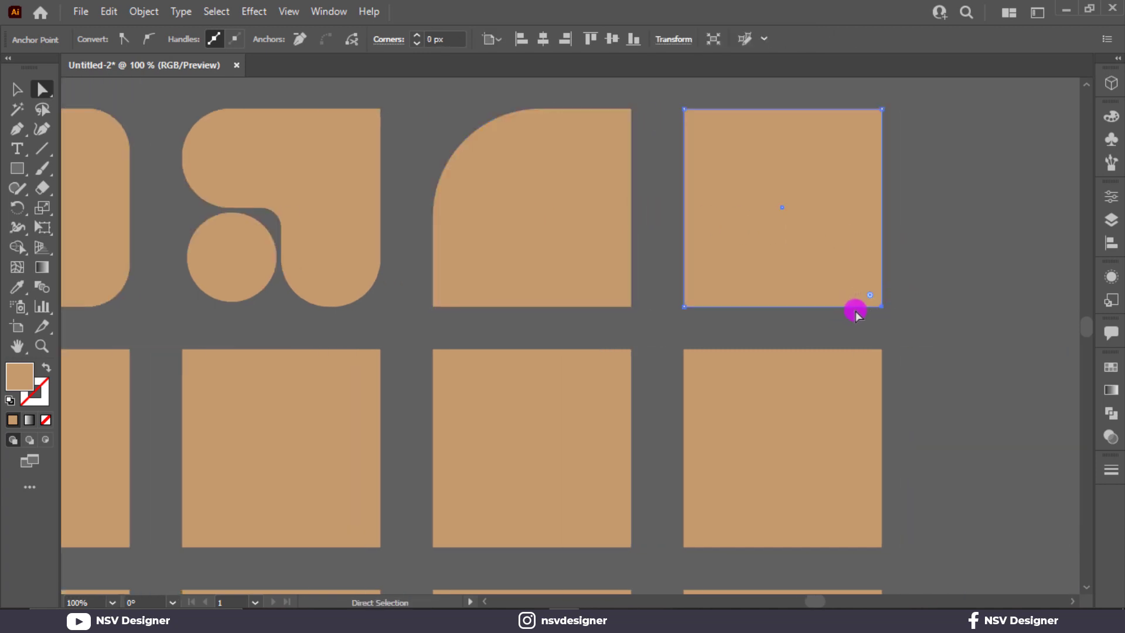
drag(811, 251, 750, 209)
Round the lower-right corner of the top row's third shape, using a smaller radius than its upper-left corner.
click(653, 296)
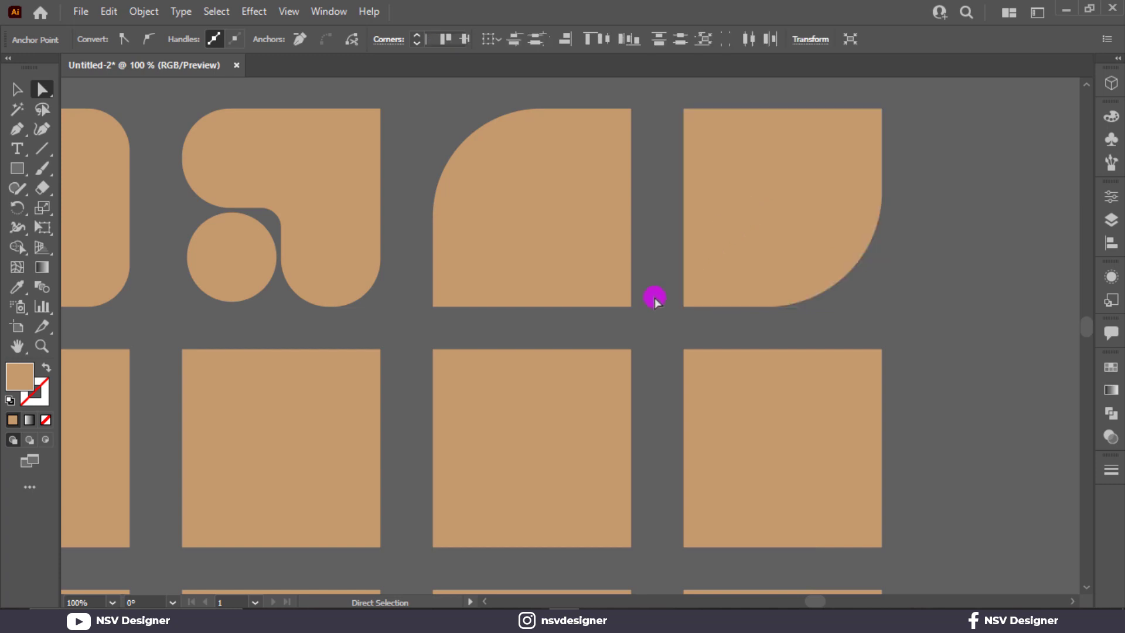
drag(652, 296, 642, 217)
click(743, 247)
drag(742, 313, 742, 273)
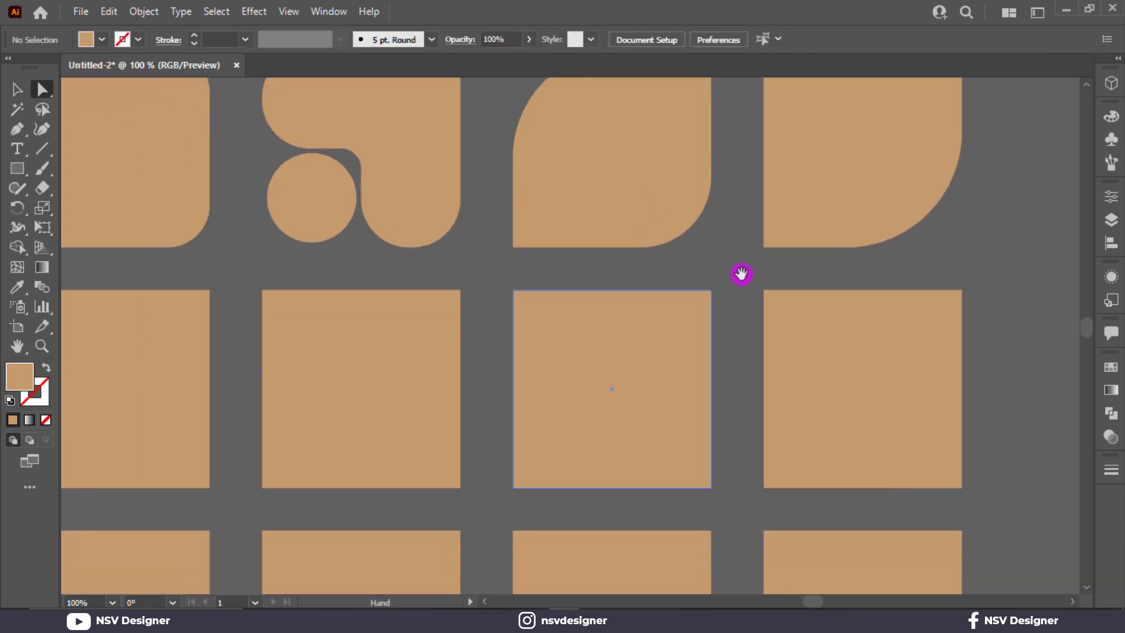
Round all corners of the second row's first square fully to turn it into a circle.
scroll(756, 283, left, 5)
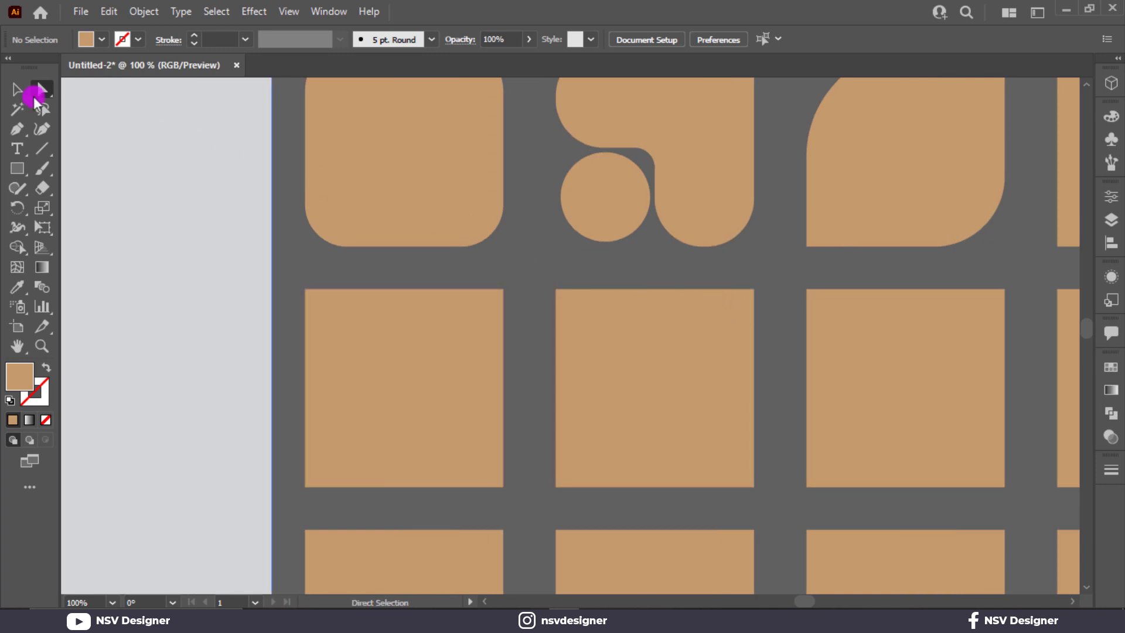
click(358, 328)
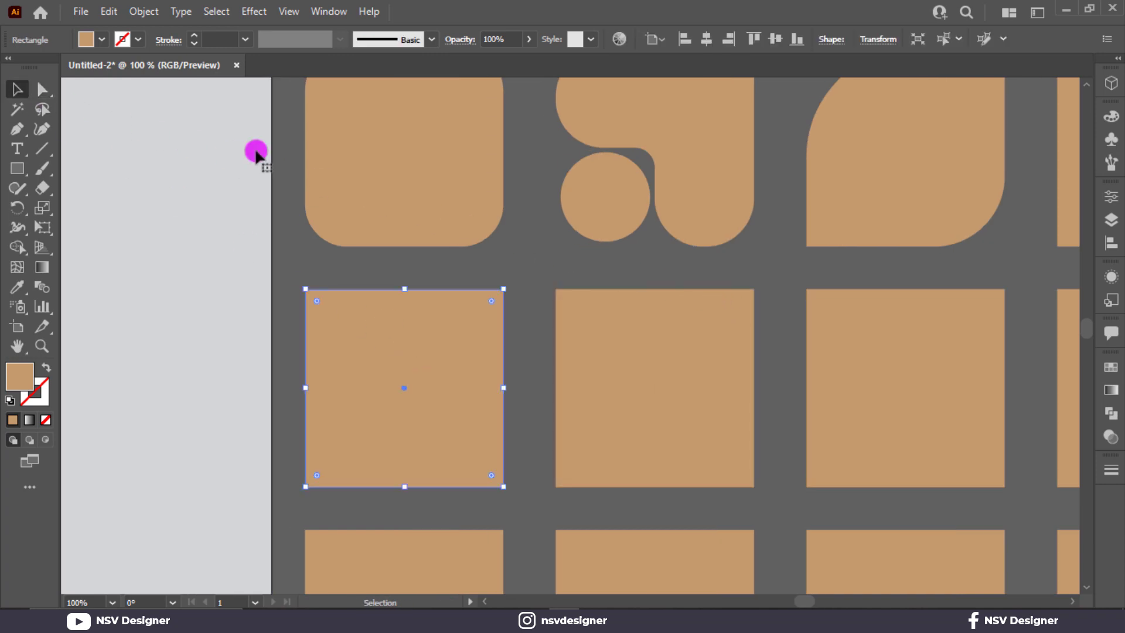
click(154, 17)
click(485, 304)
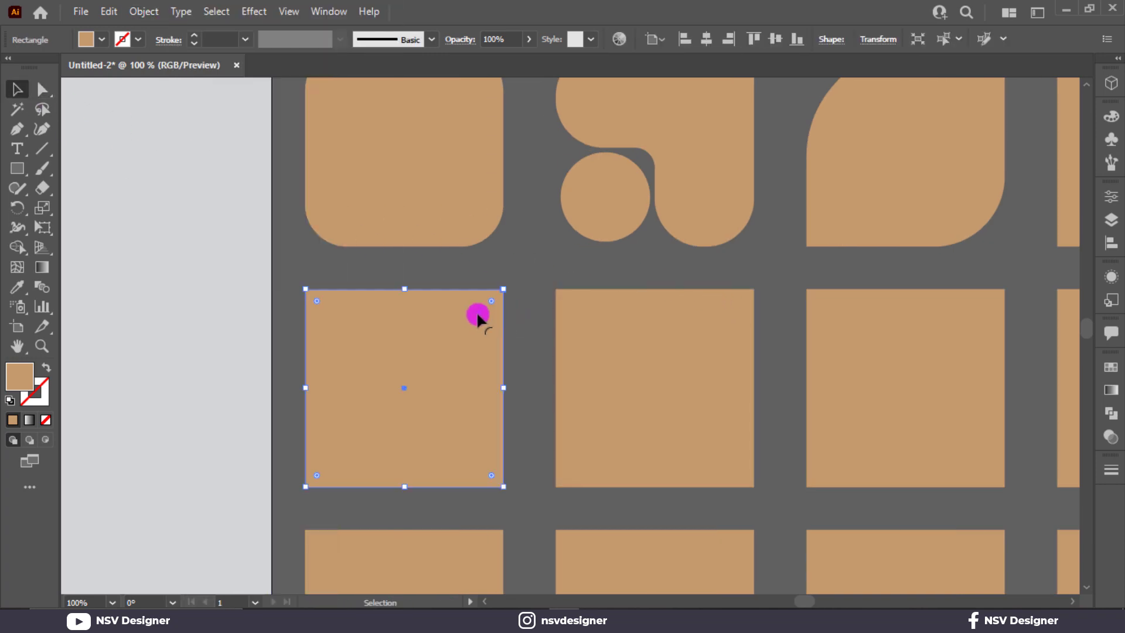
drag(487, 304, 416, 423)
Fully round the upper-left and lower-right corners of the second row's second square to form a leaf.
scroll(509, 364, right, 5)
scroll(509, 364, down, 1)
click(432, 340)
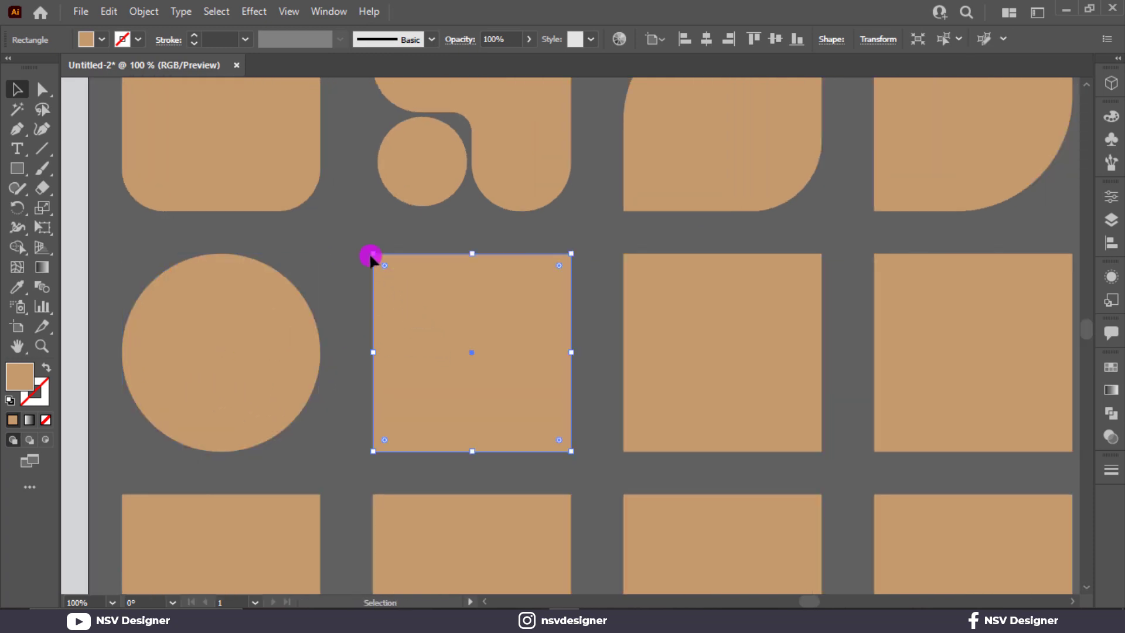
click(43, 90)
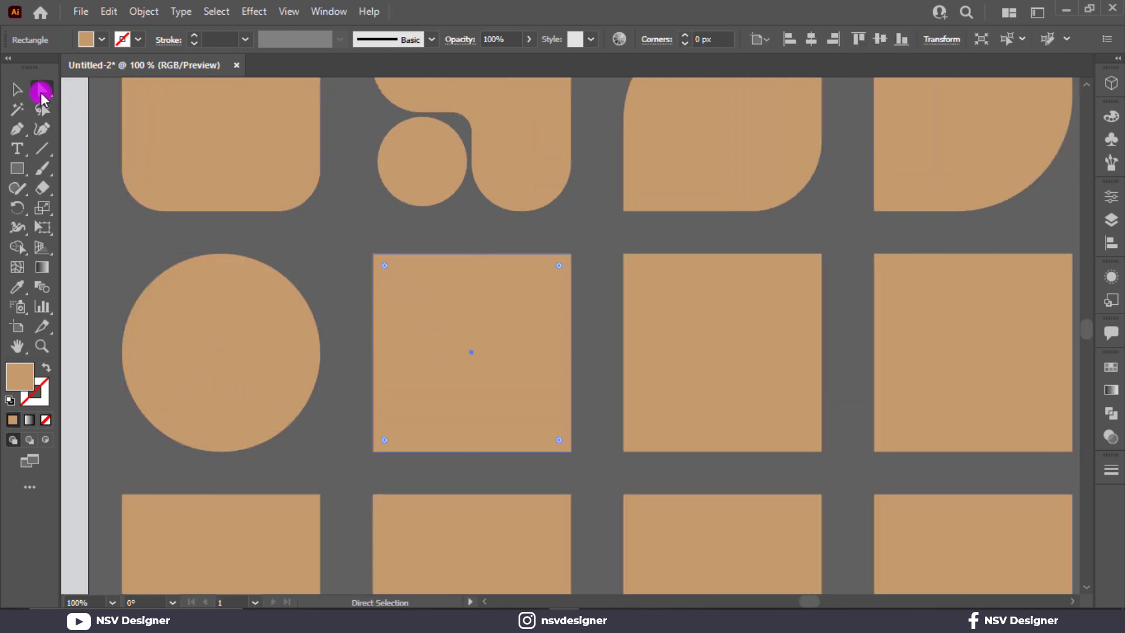
drag(338, 237, 447, 324)
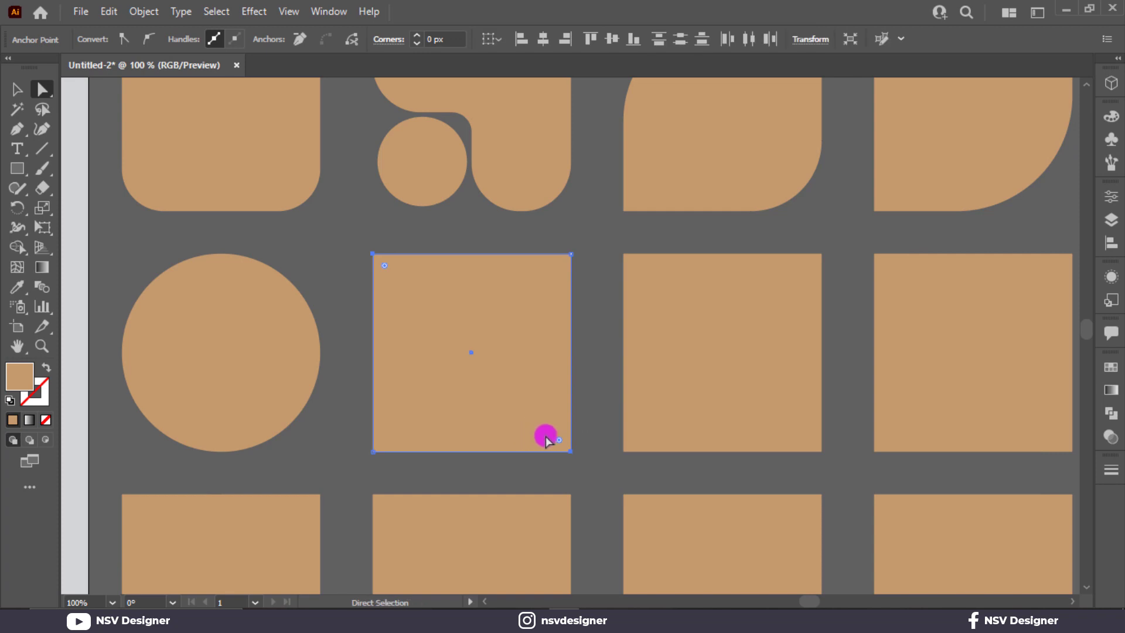
drag(557, 440, 460, 345)
Try fully rounding the upper-left and lower-right corners of the second row's third square, and undo it.
key(v)
click(677, 379)
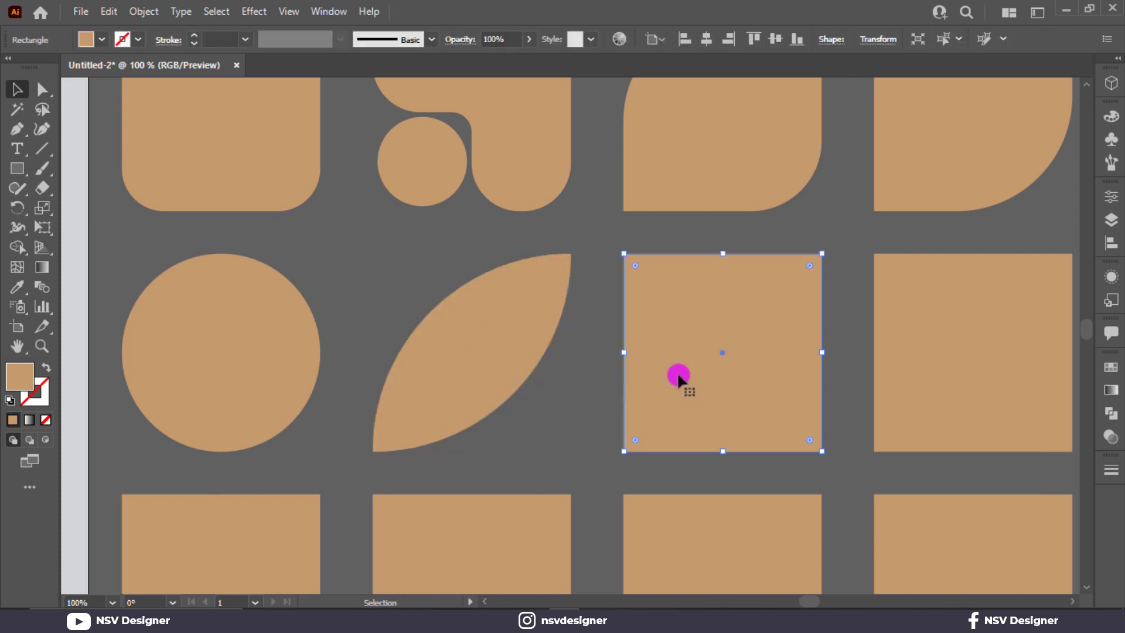
key(a)
drag(608, 240, 688, 321)
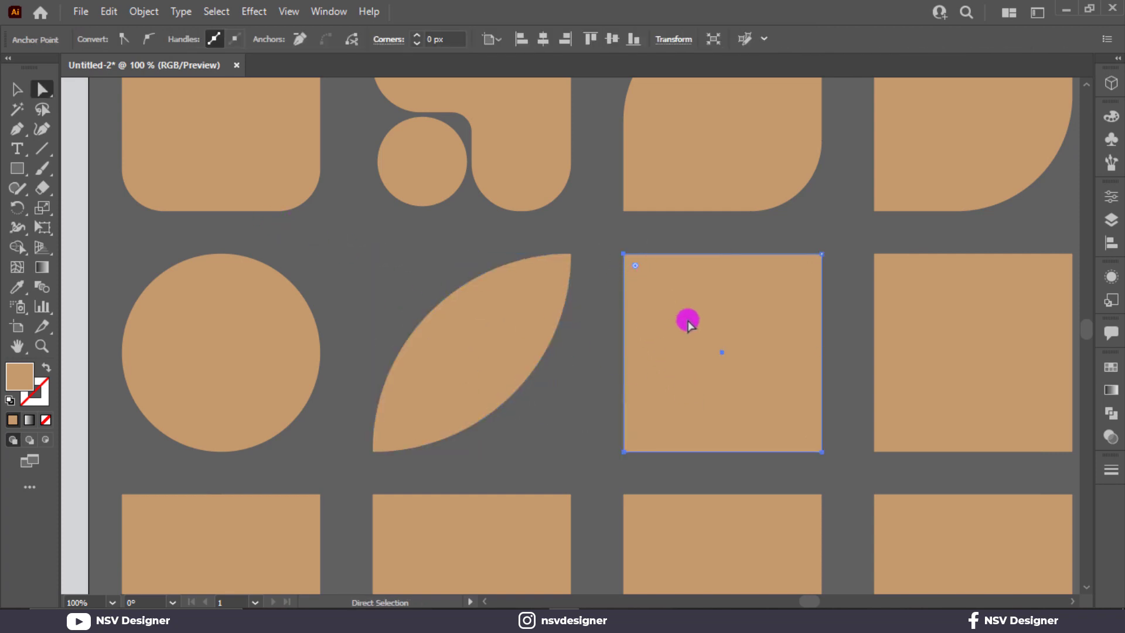
shift+drag(763, 467, 352, 216)
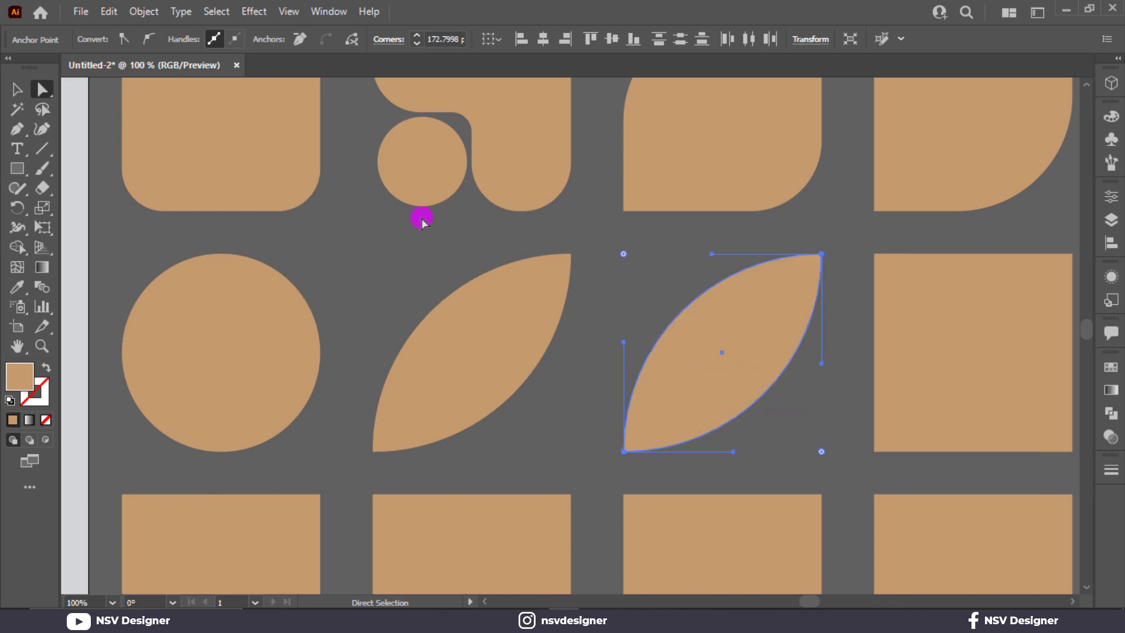
key(ctrl+z)
Round the upper-right and lower-left corners of the second row's third square to about 172.8 px, forming a mirrored leaf.
drag(841, 246, 682, 373)
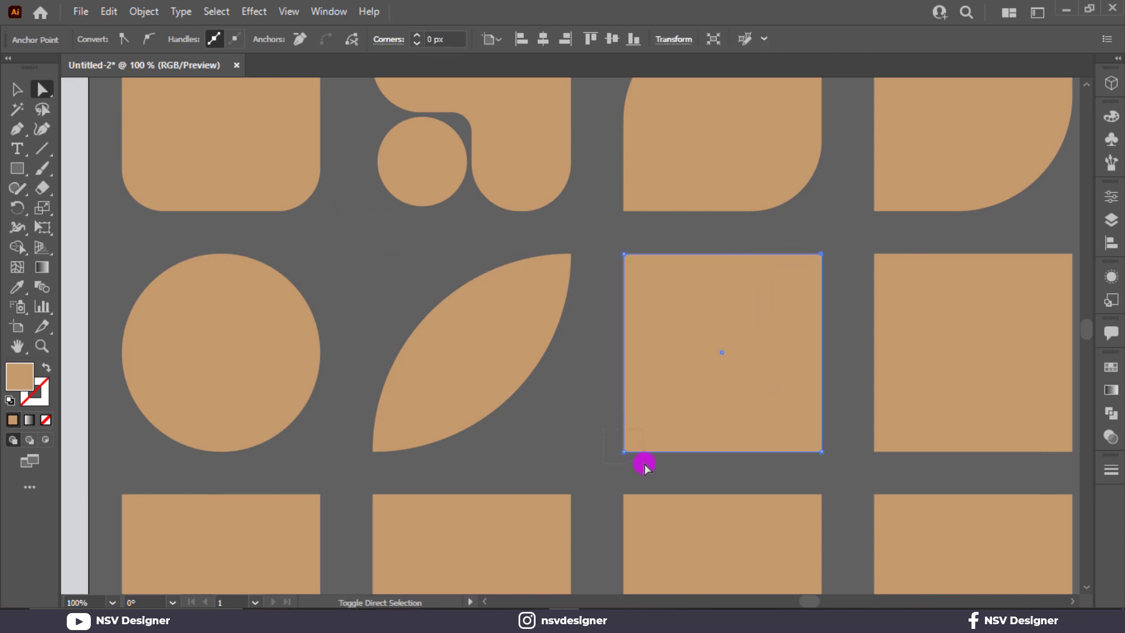
shift+drag(645, 463, 644, 463)
drag(635, 440, 855, 261)
drag(664, 305, 389, 300)
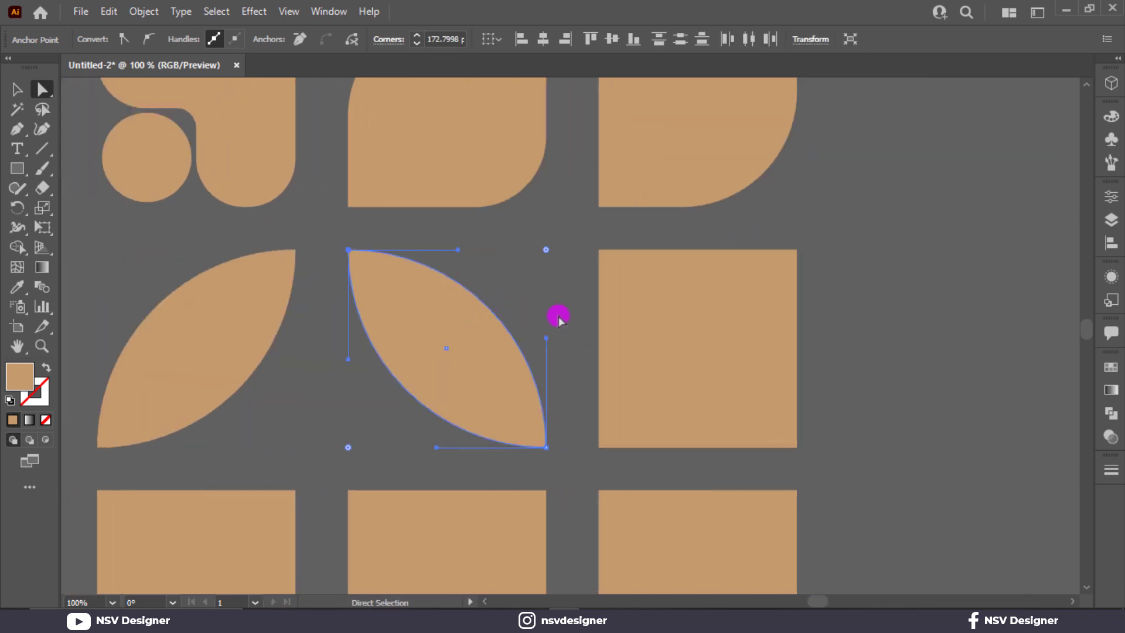
Split the second row's fourth square into a grid of 2 rows and 2 columns with 0 px gutters.
key(v)
click(671, 340)
click(143, 12)
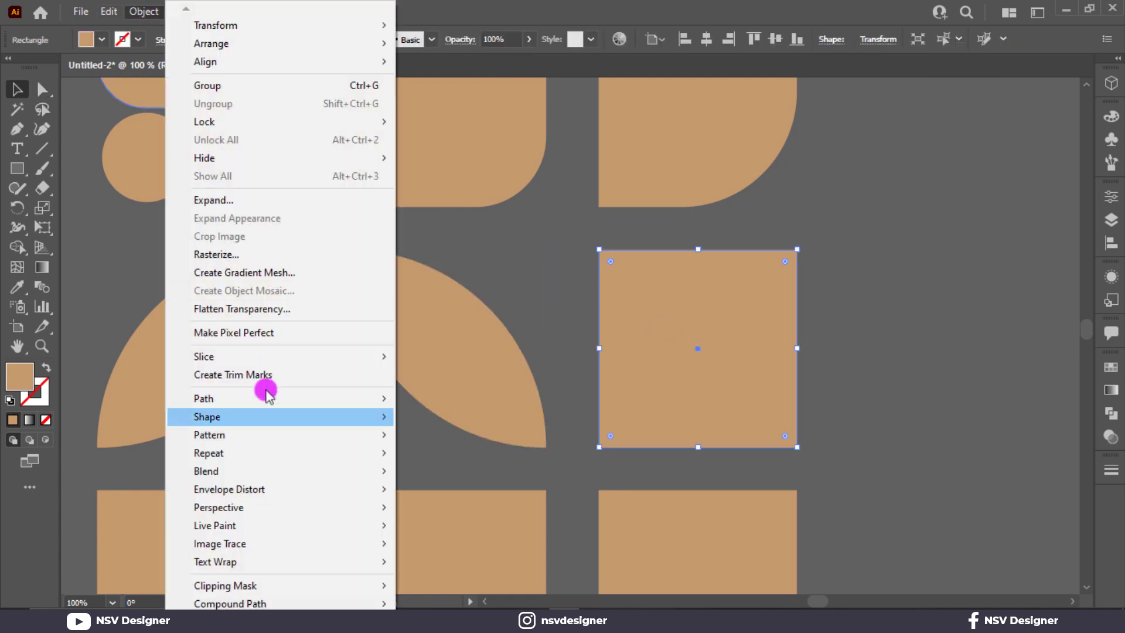
mouse_move(269, 399)
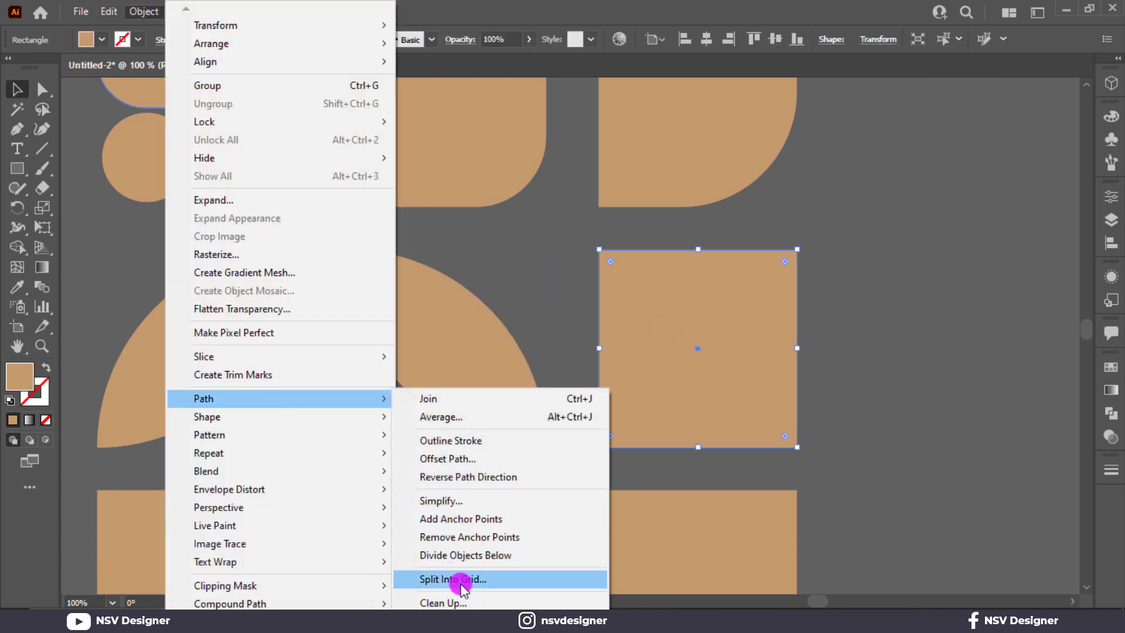
click(462, 580)
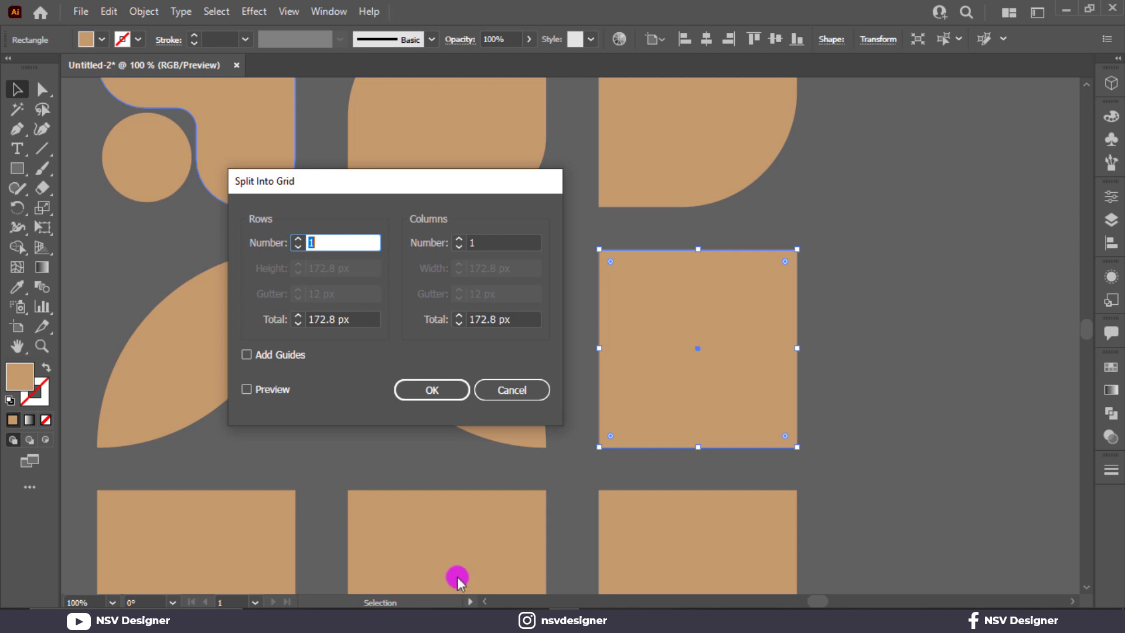
key(Up)
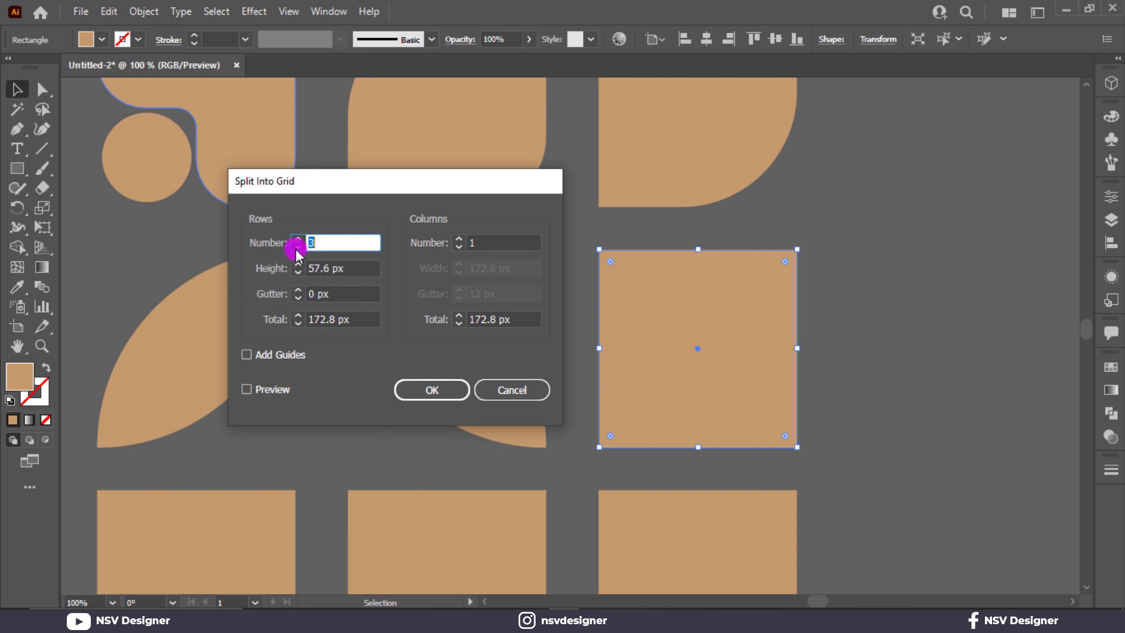
click(457, 239)
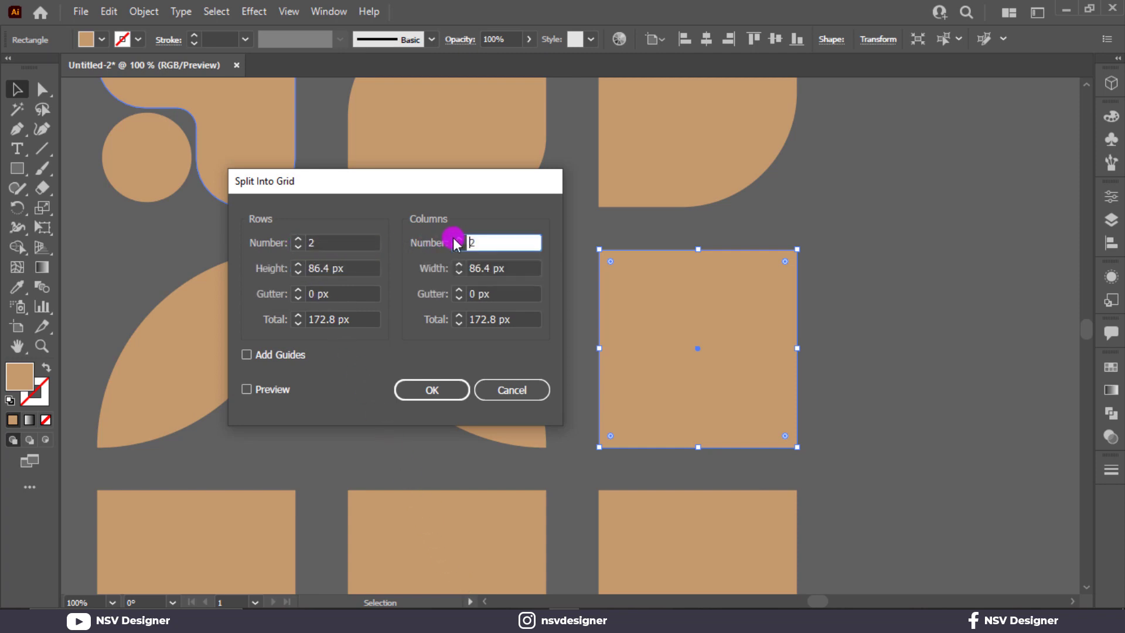
click(440, 382)
Merge all but the lower-left cell of the second row's split square into an L-shape with Shape Builder, and deselect.
click(17, 247)
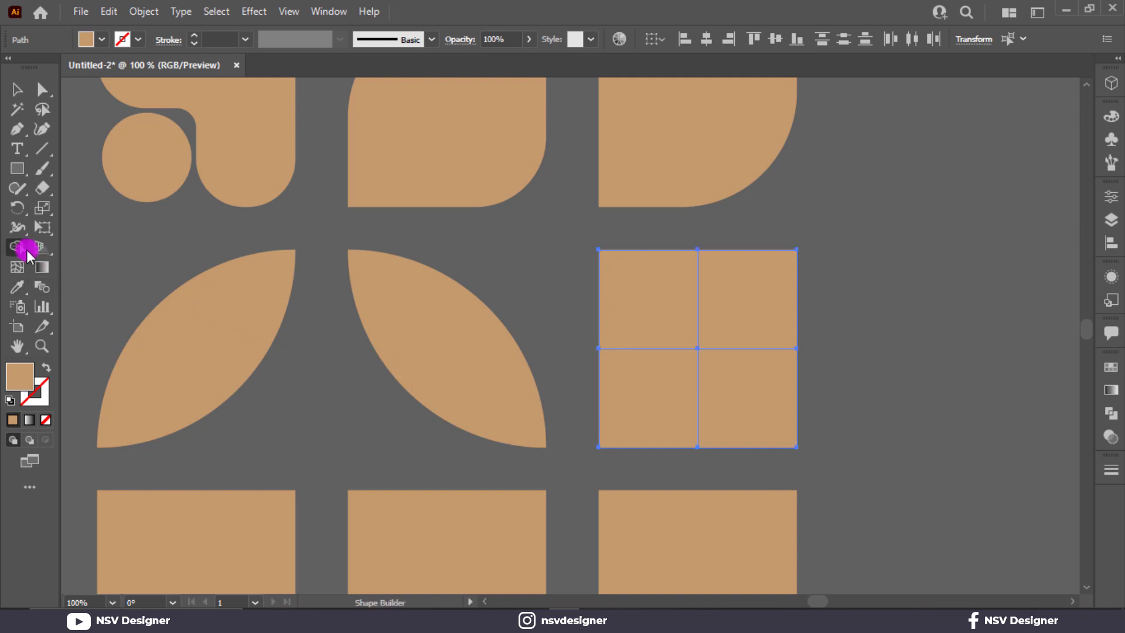
drag(628, 306, 708, 385)
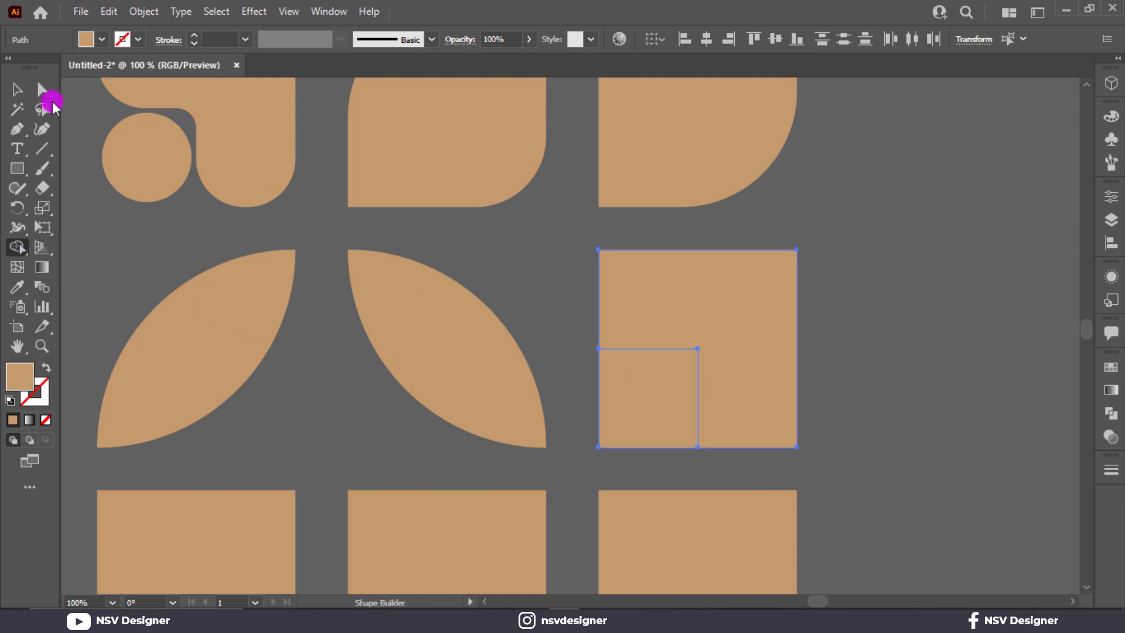
click(17, 89)
click(815, 313)
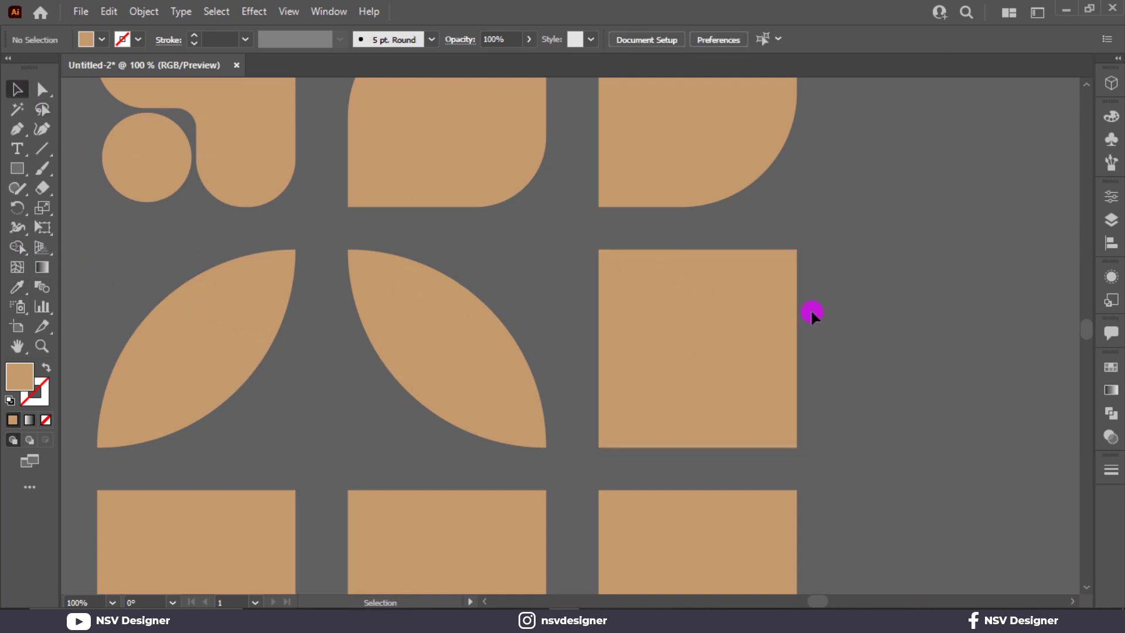
Undo the L-shape merge of the second row's fourth square, back to its four grid cells.
click(791, 286)
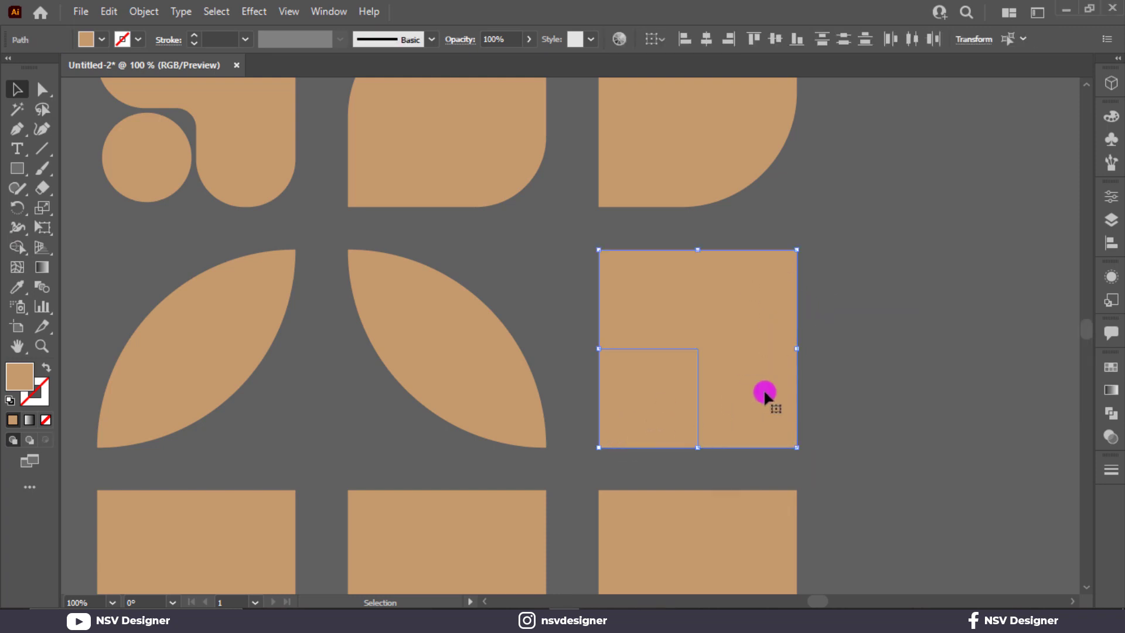
key(ctrl+shift+a)
key(ctrl+z)
key(ctrl+z)
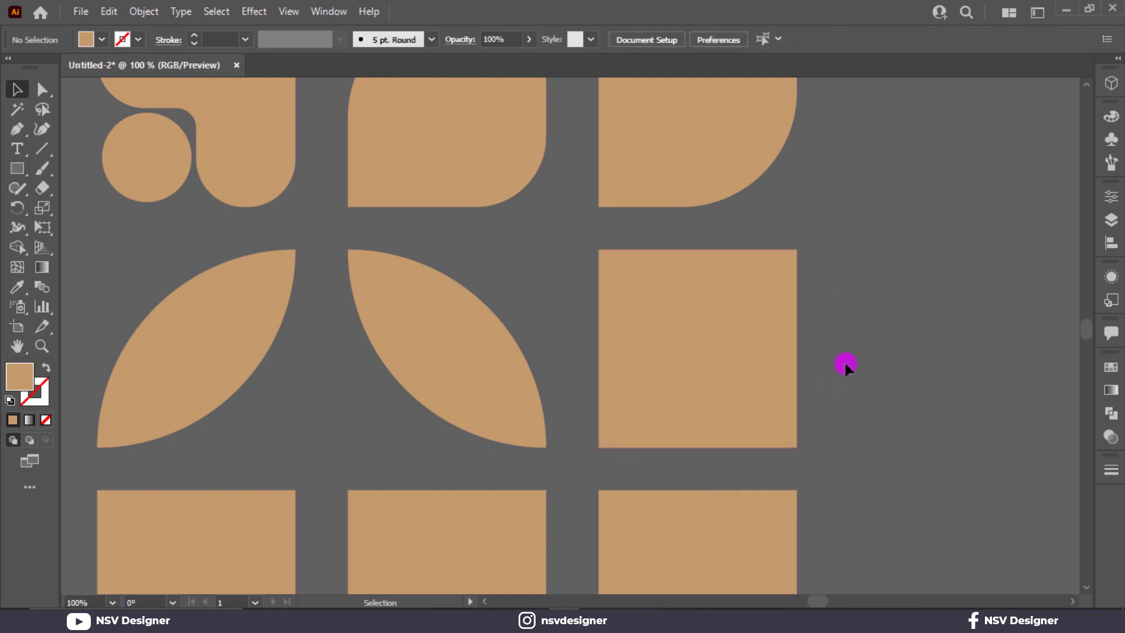
key(ctrl+z)
drag(877, 295, 610, 439)
click(17, 246)
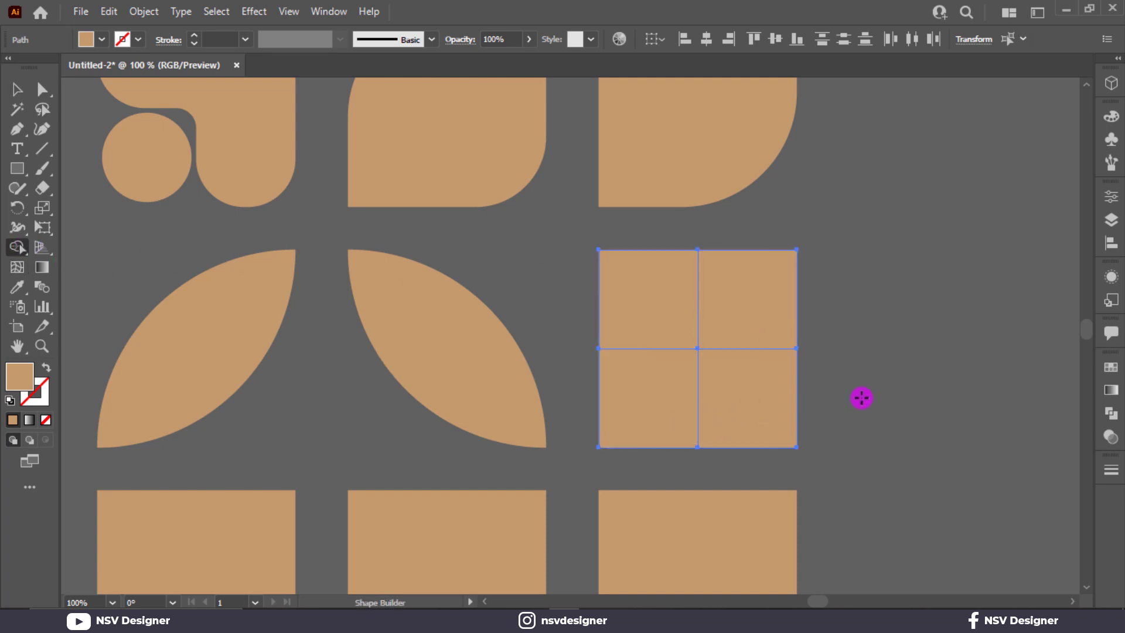
key(v)
key(ctrl+shift+a)
click(683, 402)
click(943, 382)
Fully round all corners of the four cells in the second row's fourth square, turning each cell into a circle.
key(a)
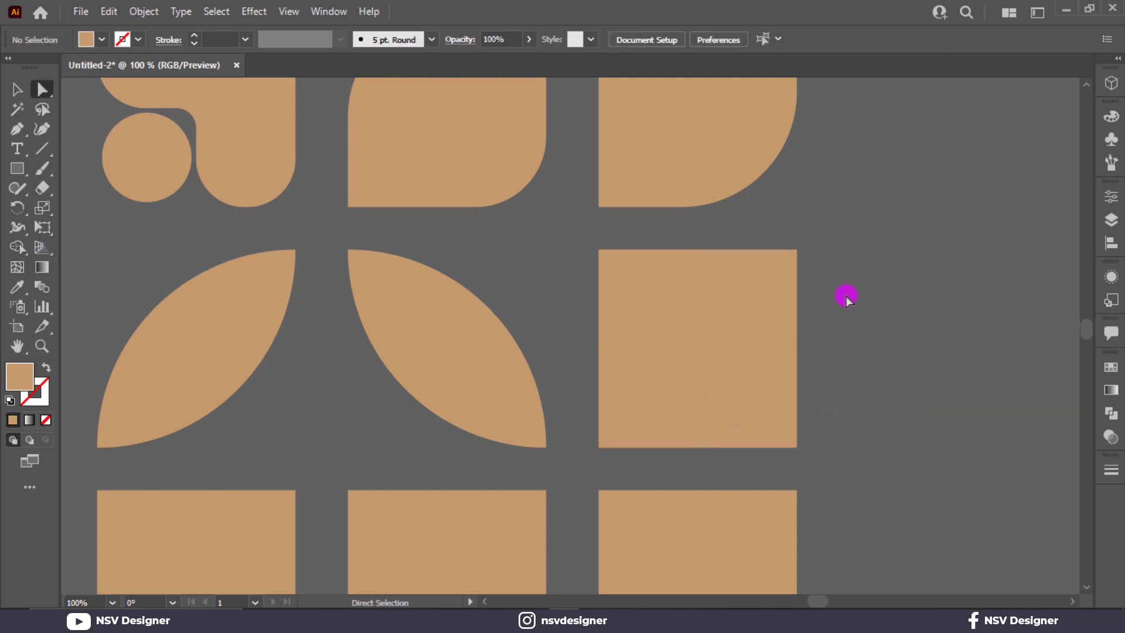
drag(647, 421, 639, 414)
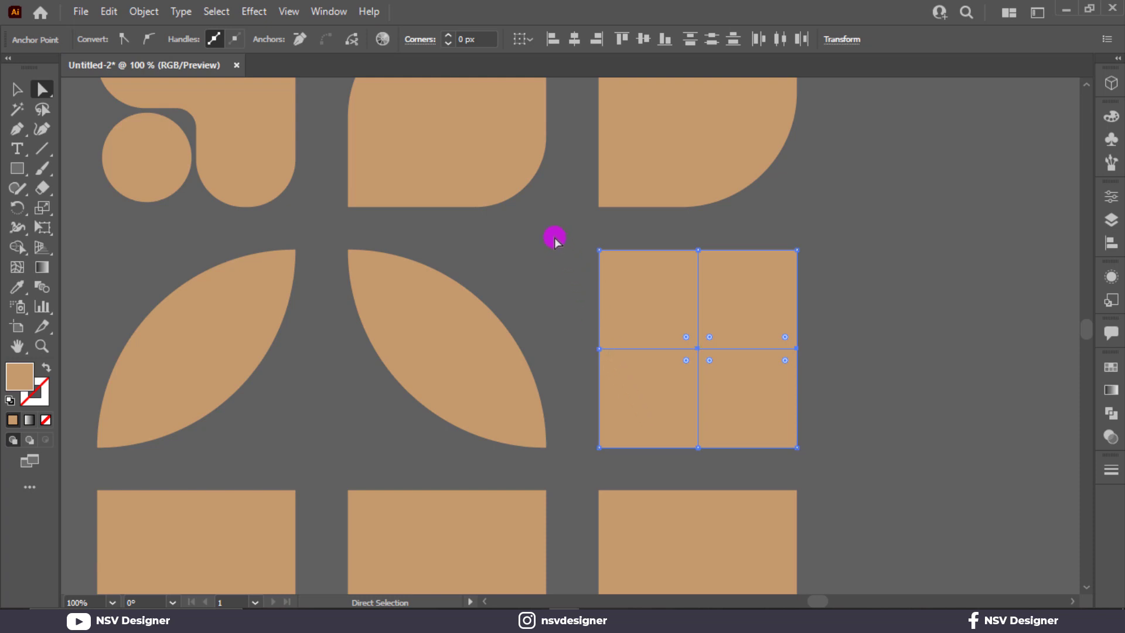
drag(784, 462, 809, 455)
drag(709, 361, 860, 486)
key(v)
click(865, 461)
Nudge the two left circles of the second row's four-circle shape slightly left to open a gap between the columns.
click(709, 410)
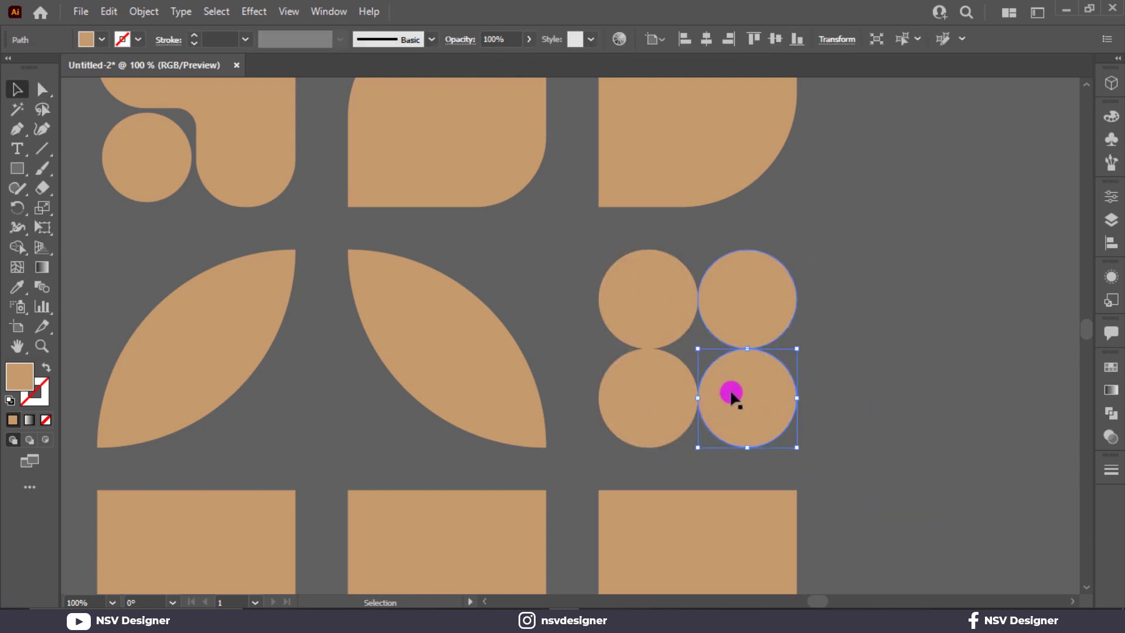
drag(831, 308, 772, 389)
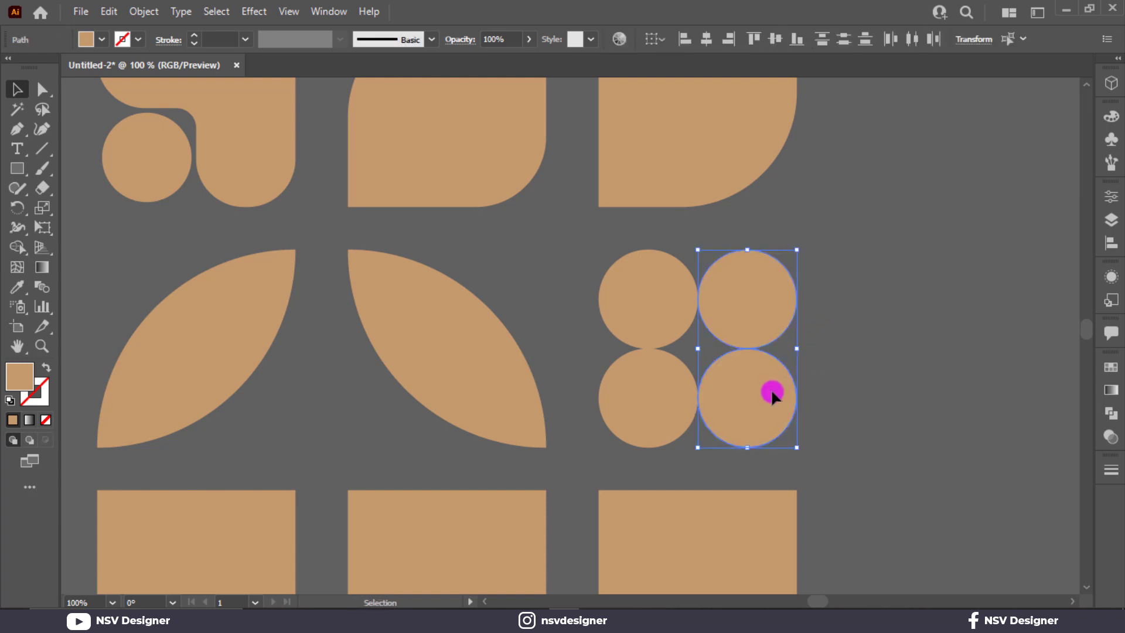
drag(835, 301, 680, 409)
click(944, 371)
click(771, 373)
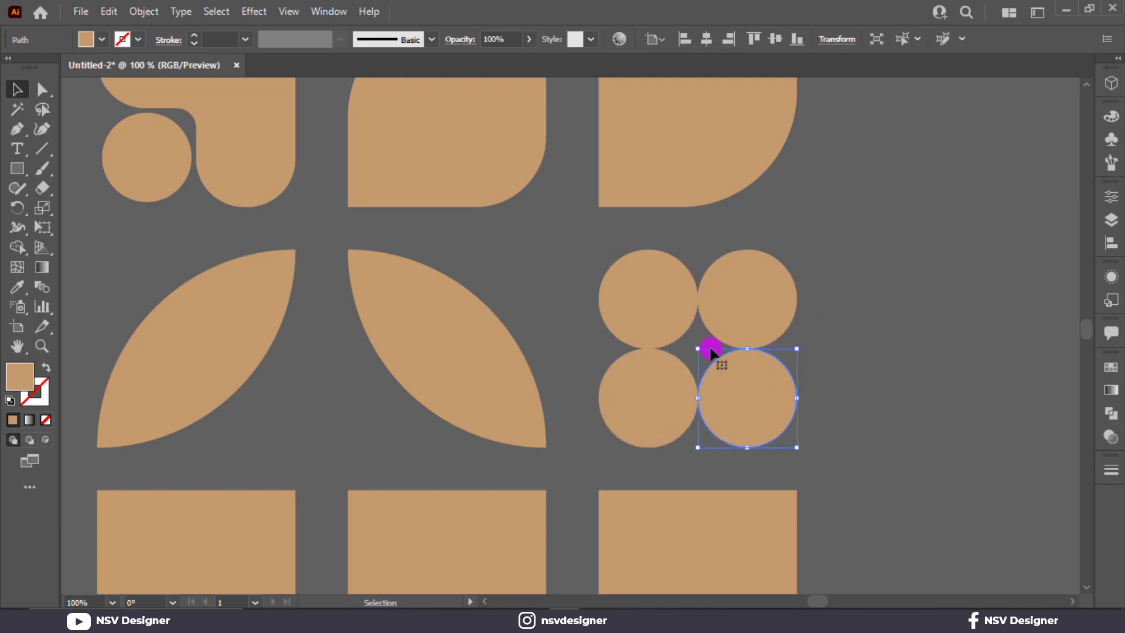
click(616, 393)
key(Left)
key(Left)
key(Left)
key(Left)
key(Left)
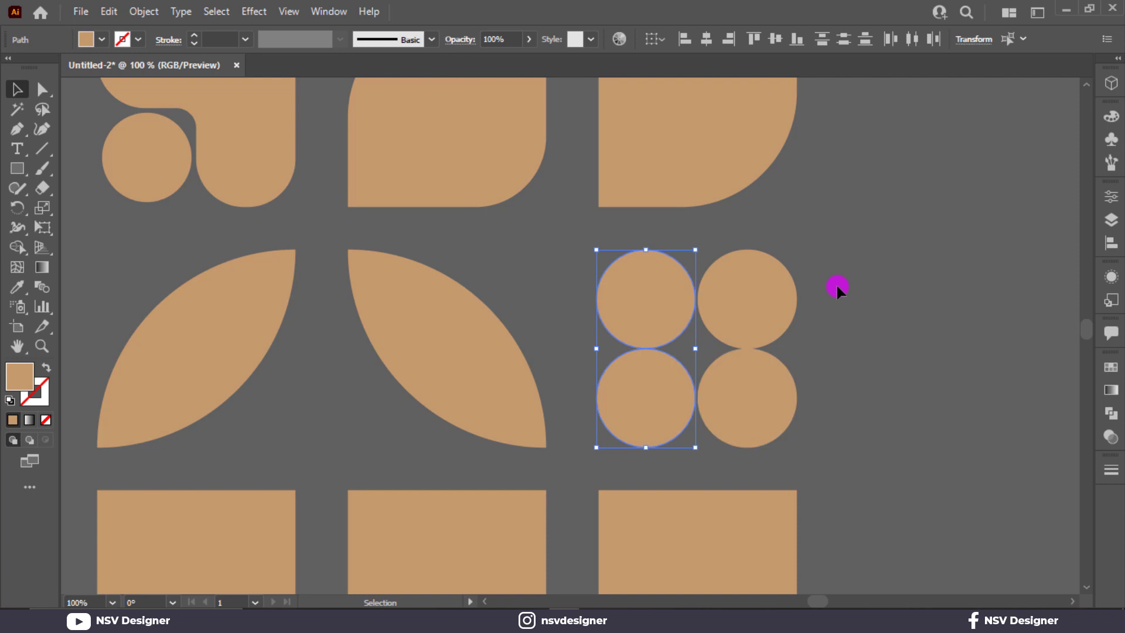
Nudge the two upper circles of the four-circle shape slightly upward to separate them from the lower pair.
click(776, 399)
drag(858, 253, 562, 321)
key(Up)
key(Up)
key(Up)
key(Up)
key(Up)
click(849, 409)
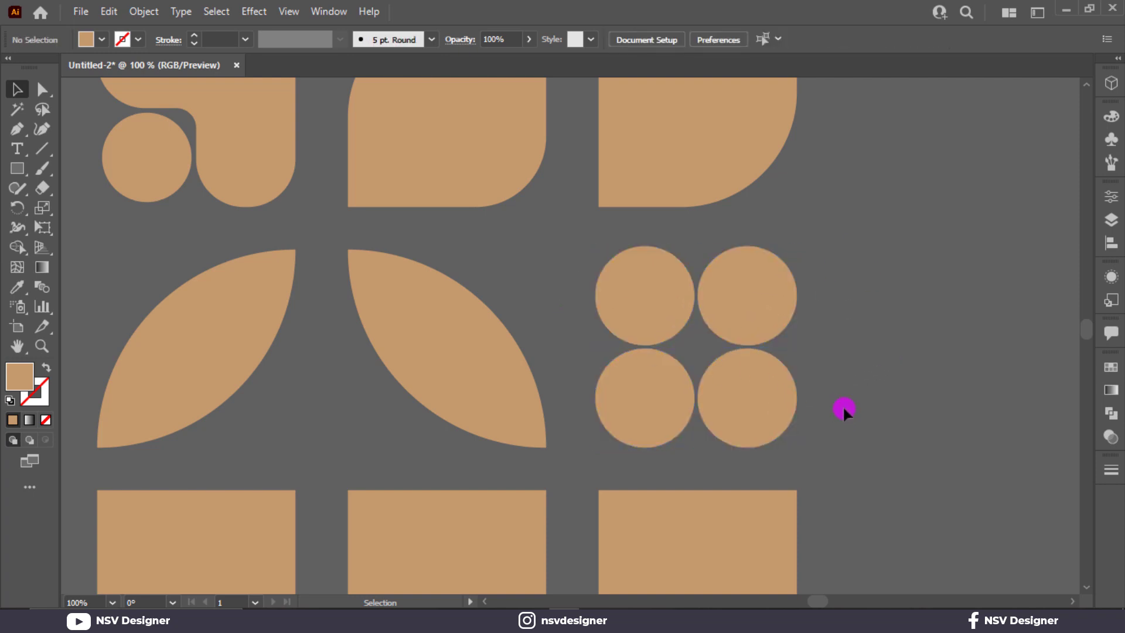
Nudge the two lower circles of the four-circle shape slightly downward to widen the gap between the rows.
click(749, 447)
click(905, 422)
click(749, 445)
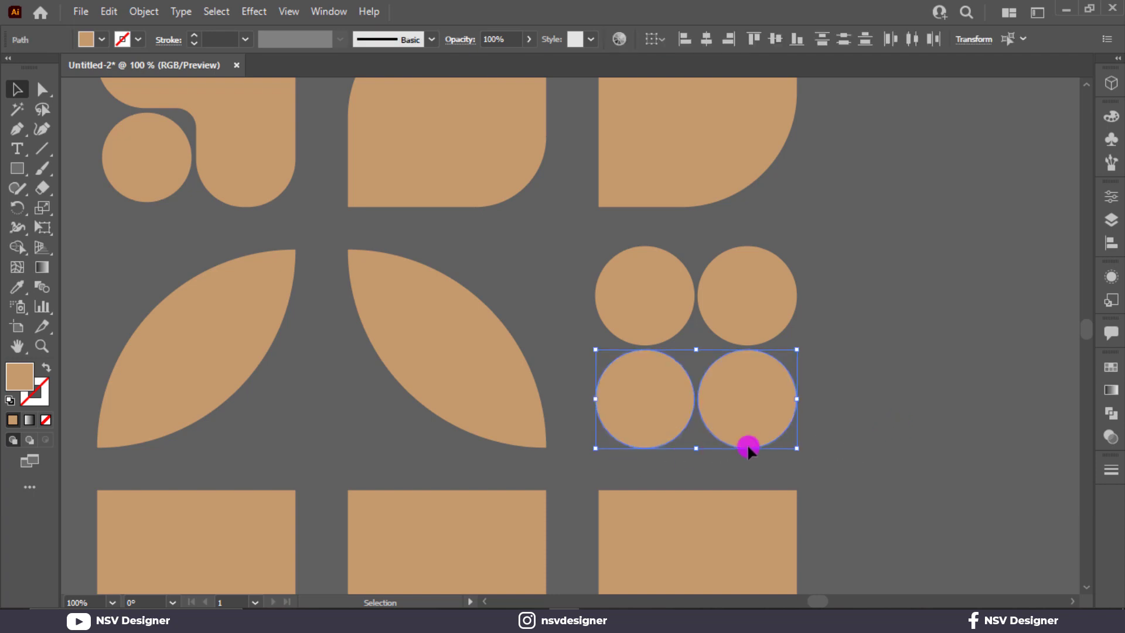
key(Down)
key(Down)
key(Down)
key(Down)
Nudge the four-circle shape's left column a little further left to widen the gap between columns, and deselect.
click(886, 430)
drag(551, 263, 640, 431)
key(Left)
key(Left)
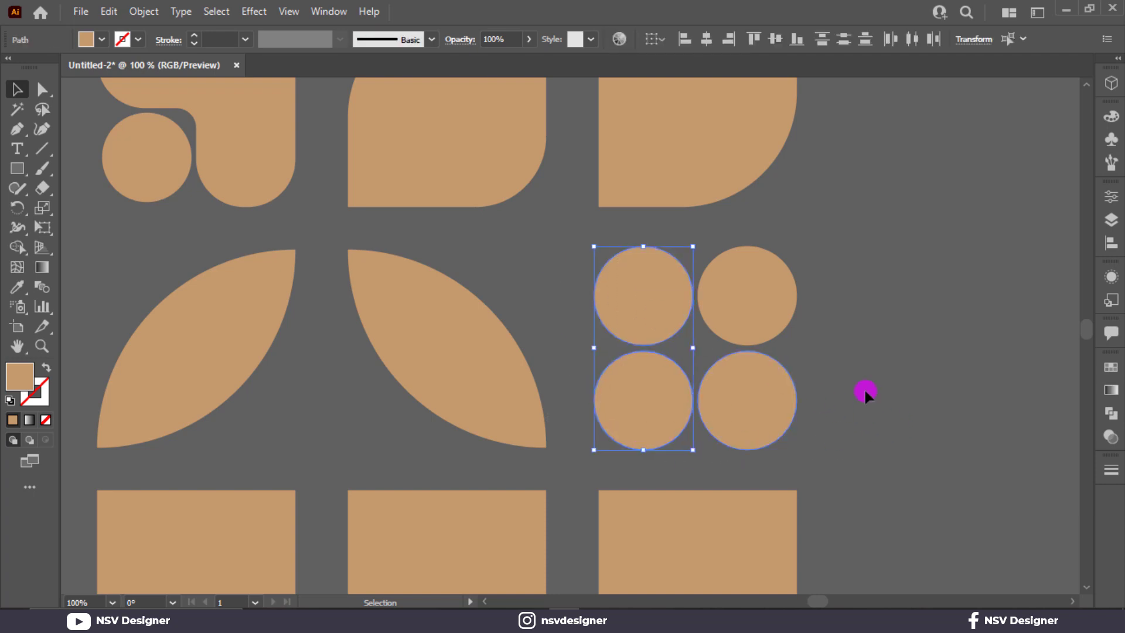
click(865, 395)
Copy the first row's rounded L-shape and its circle, rotate the copy 180°, and place it over the third row's first square.
drag(865, 399, 1053, 352)
scroll(736, 399, down, 1)
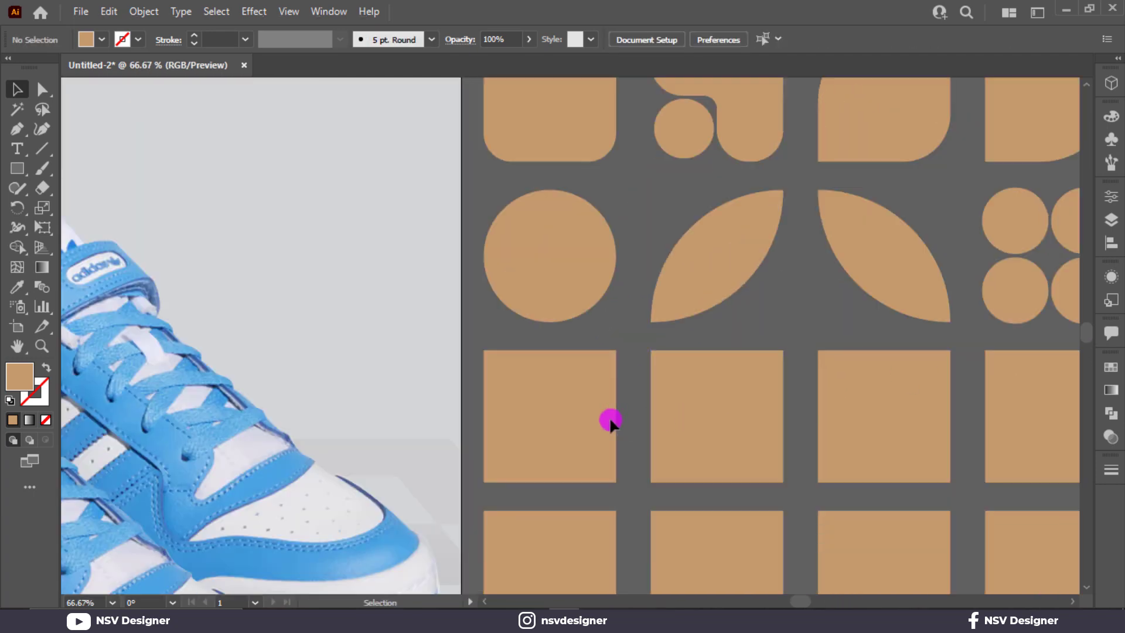
drag(610, 421, 510, 448)
drag(655, 123, 493, 445)
click(536, 238)
click(566, 189)
shift+click(620, 150)
drag(528, 352, 368, 536)
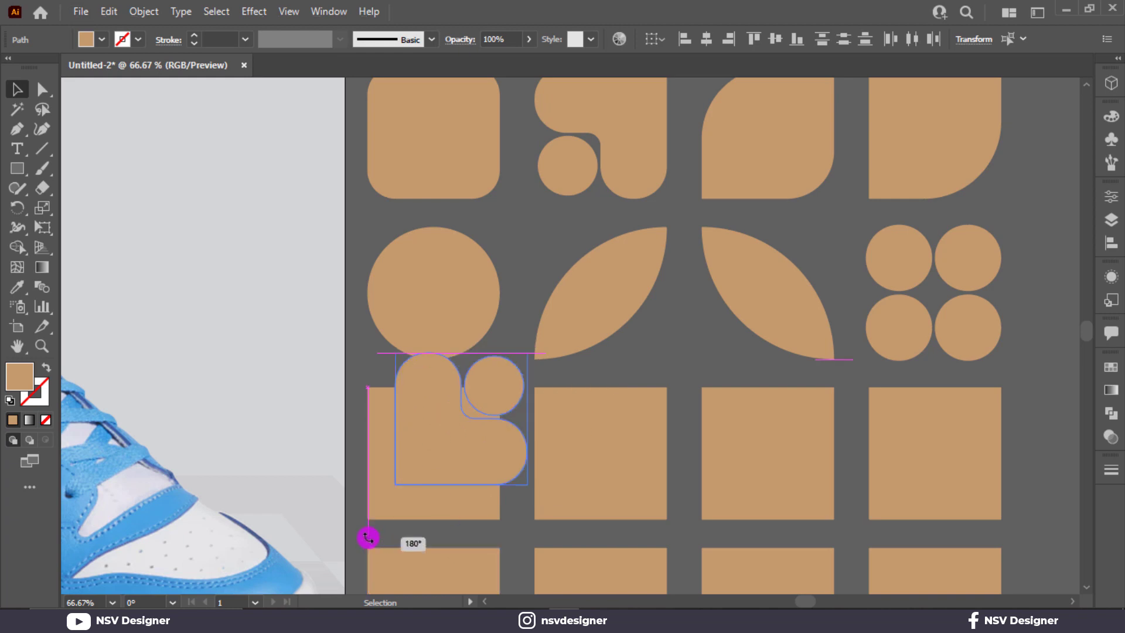
mouse_move(410, 501)
mouse_down()
mouse_move(395, 513)
mouse_move(405, 508)
mouse_up()
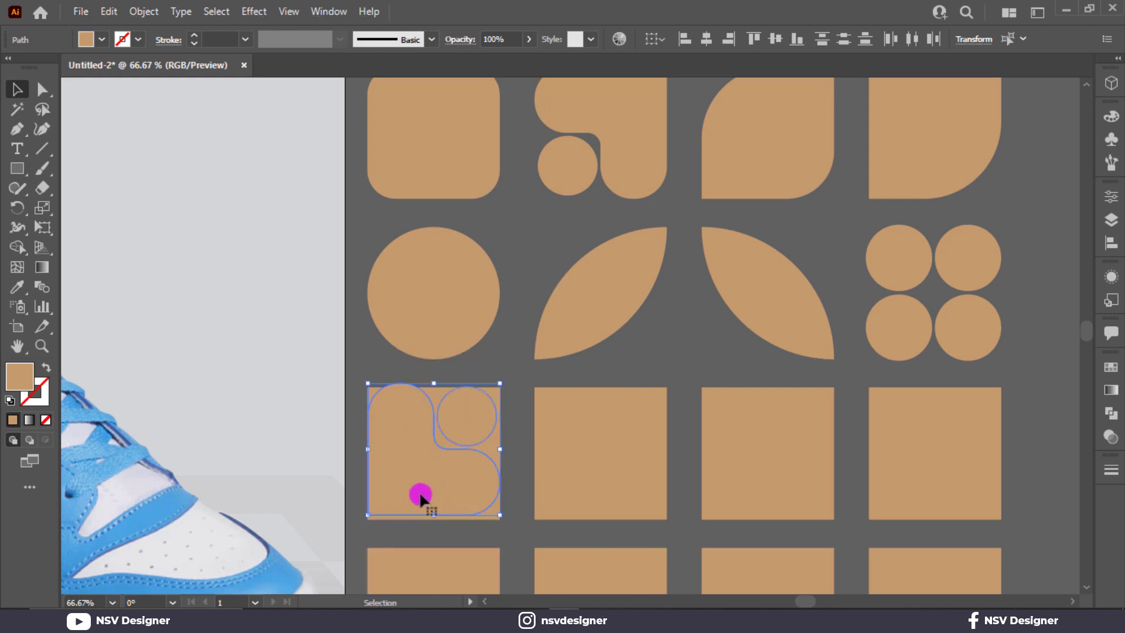
Delete the third row's first square underneath the rotated L-shape and circle.
click(509, 396)
click(498, 391)
key(Delete)
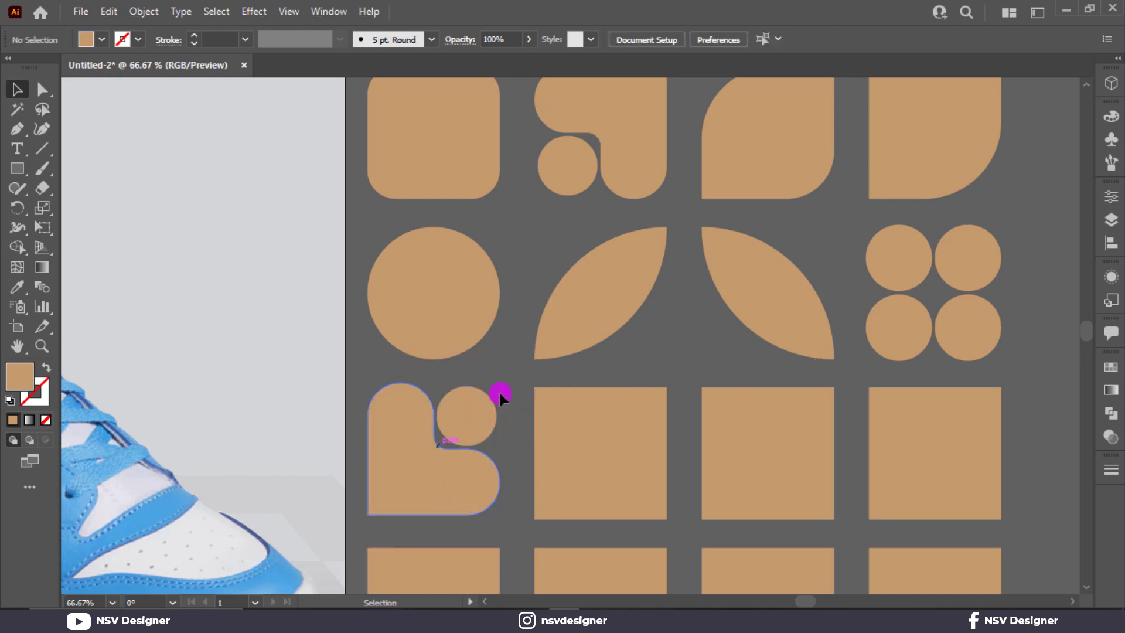
Round the lower-left corner of the third row's second square strongly and its upper-right corner more gently.
scroll(616, 419, down, 3)
scroll(645, 424, right, 2)
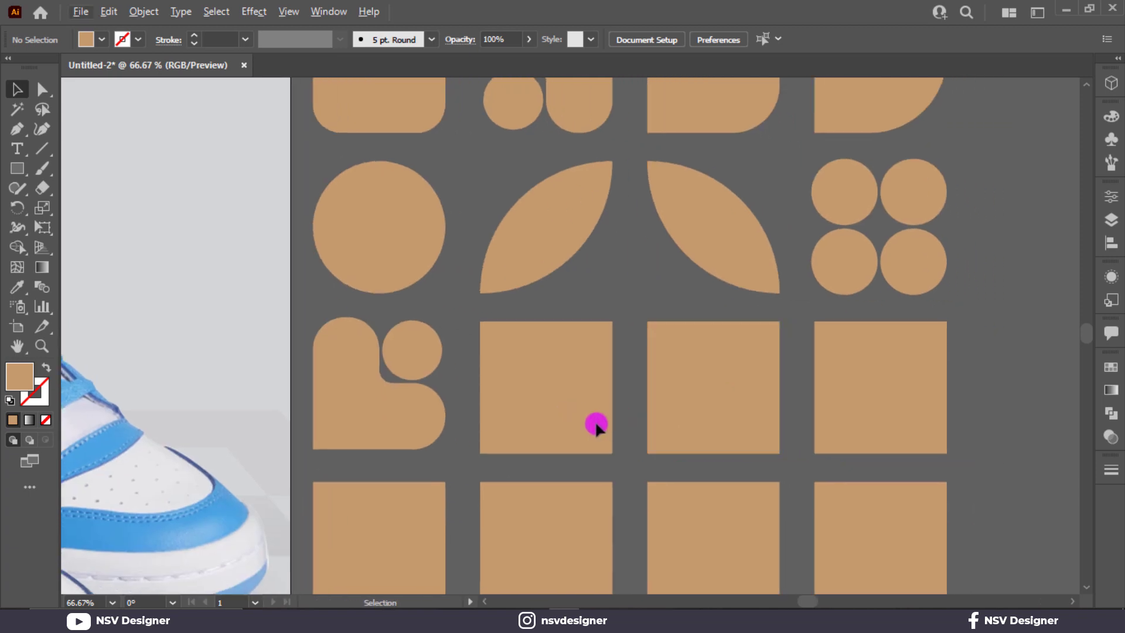
click(593, 427)
click(633, 289)
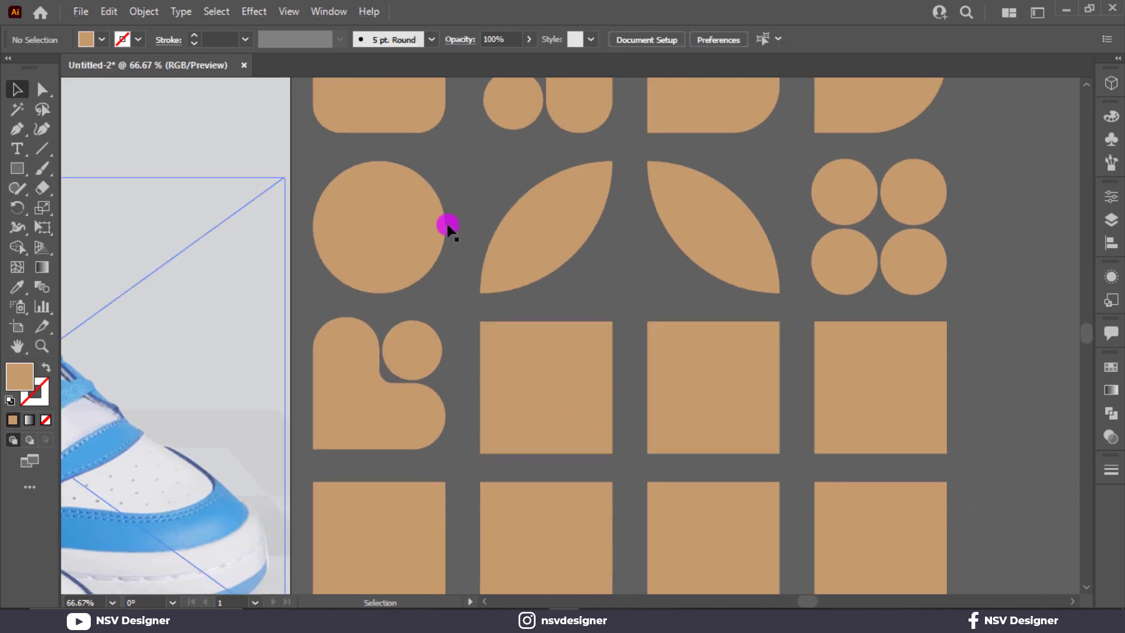
click(43, 89)
click(481, 453)
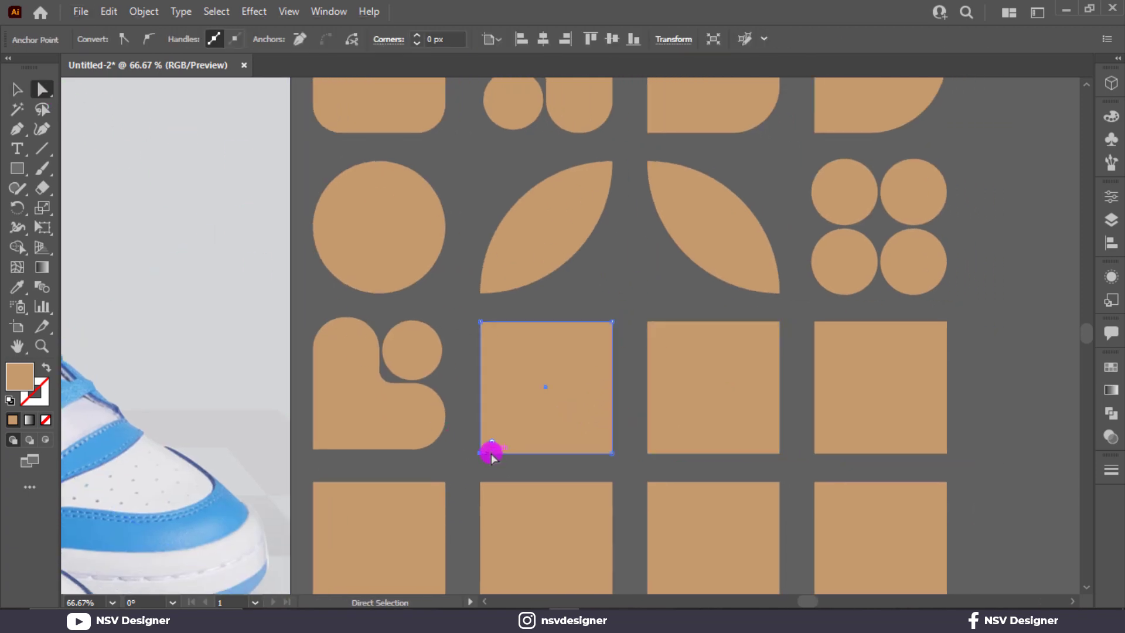
drag(492, 443, 538, 342)
click(611, 322)
click(614, 314)
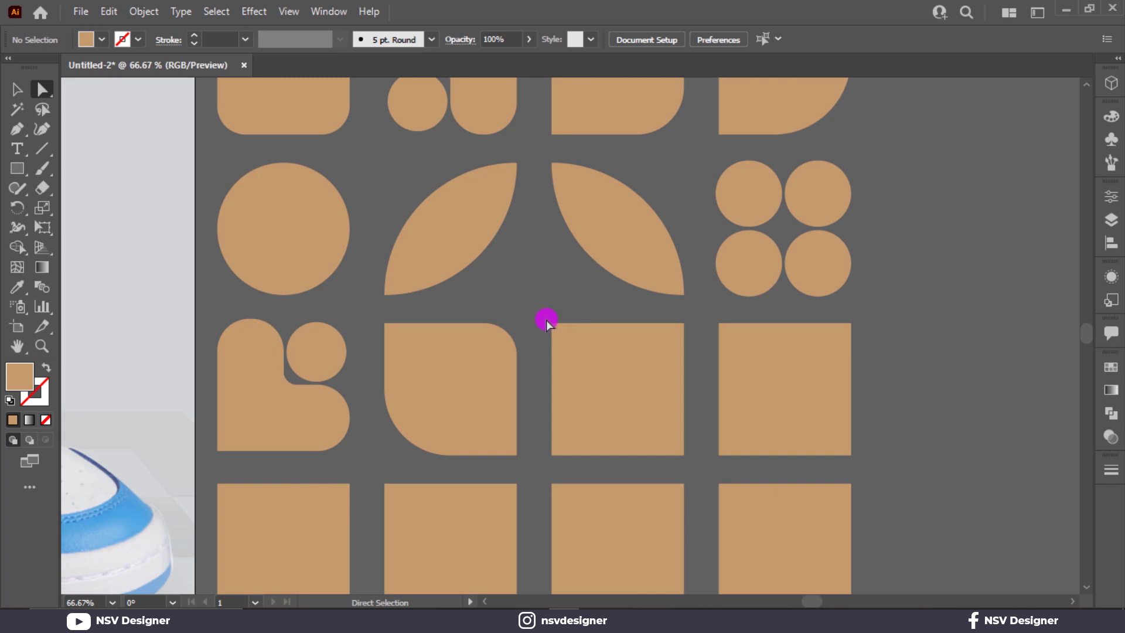
Try rounding a corner of the third row's third square, and undo it.
click(580, 351)
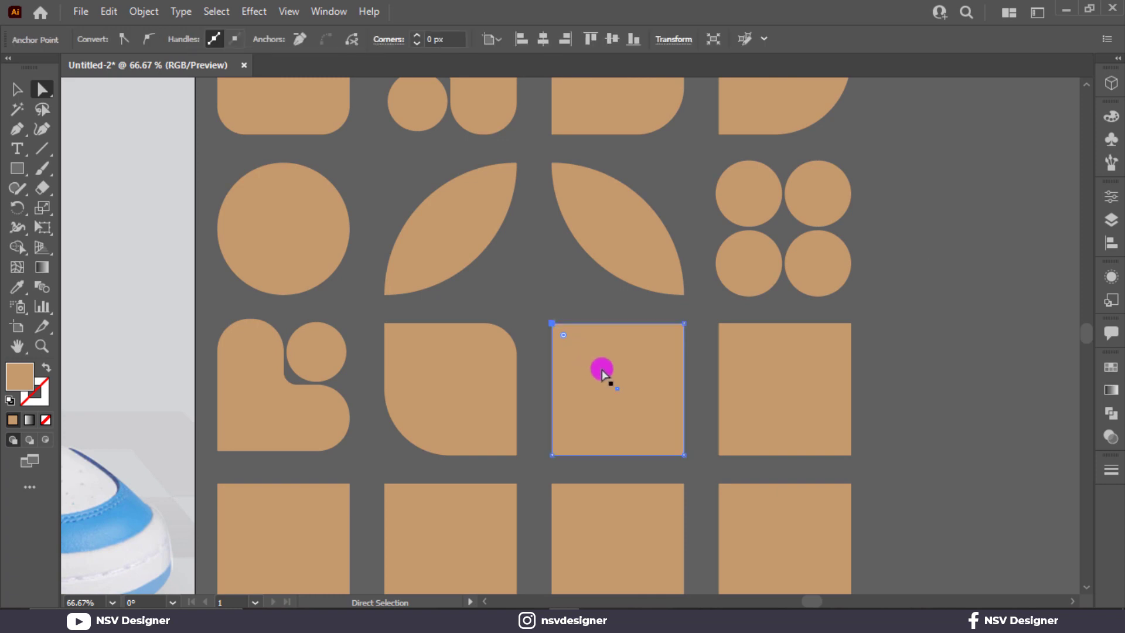
drag(667, 446, 443, 286)
click(687, 447)
key(ctrl+z)
Fully round the lower-right corner of the third row's fourth square, forming a quarter circle.
click(843, 456)
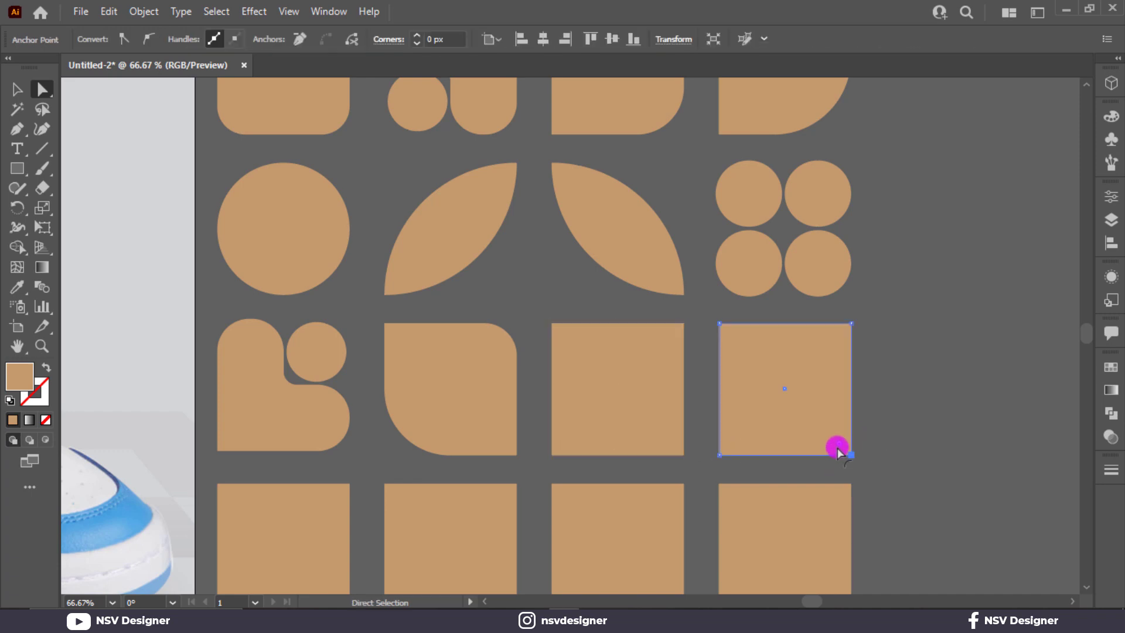
drag(838, 446, 574, 283)
Round the two upper corners of the third row's third square to about 53.82 px and its lower-right corner more strongly.
click(673, 389)
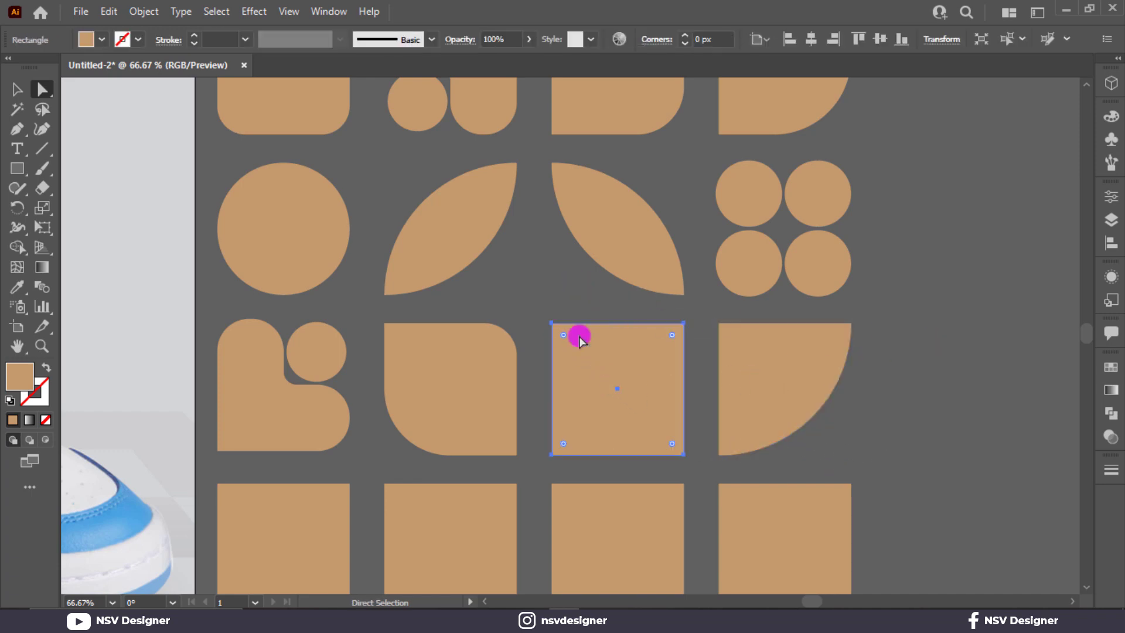
drag(671, 335, 644, 365)
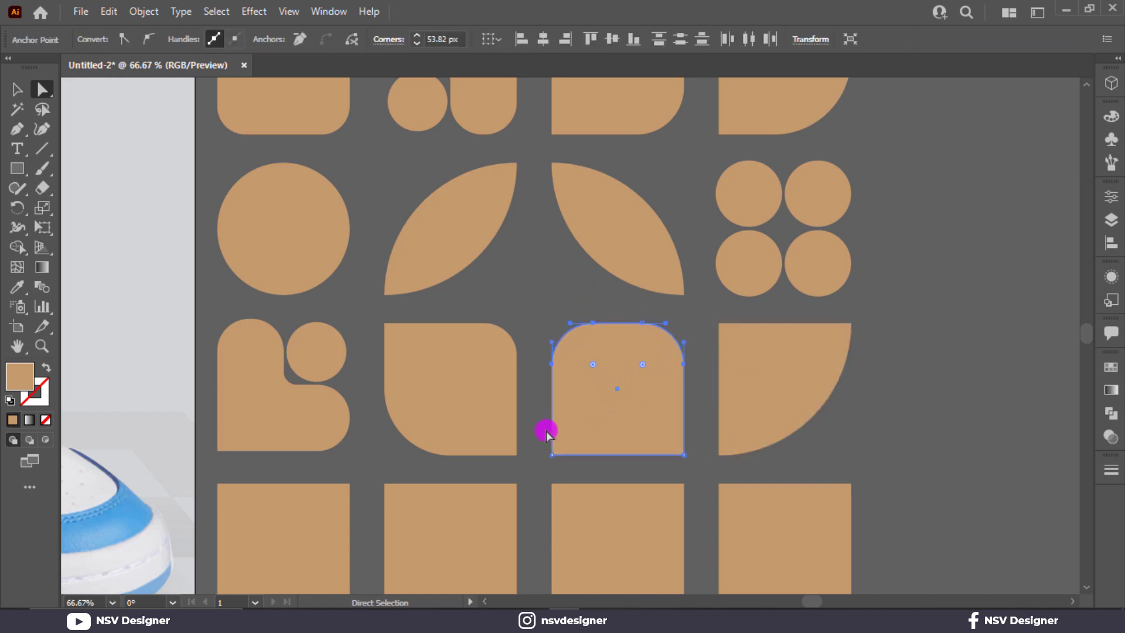
click(570, 463)
drag(569, 463, 609, 401)
key(ctrl+z)
drag(697, 476, 591, 374)
click(891, 402)
Round the lower-left corner of the fourth row's first square to about 122.4 px.
drag(900, 401, 896, 352)
scroll(907, 414, down, 1)
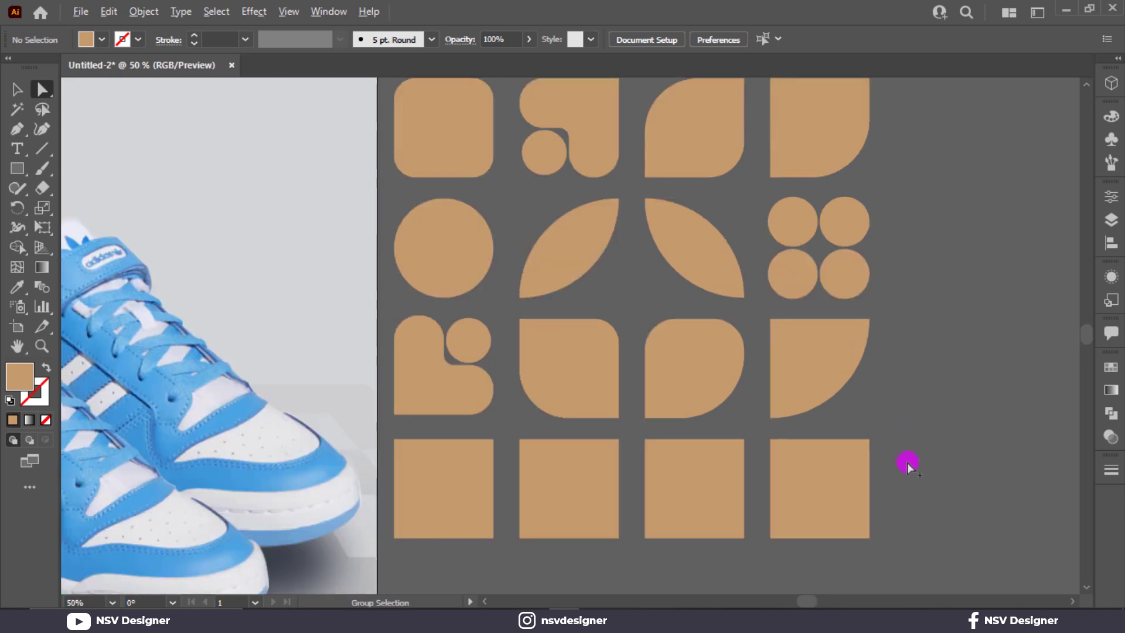
mouse_move(905, 476)
mouse_down()
mouse_move(909, 441)
mouse_move(917, 457)
mouse_up()
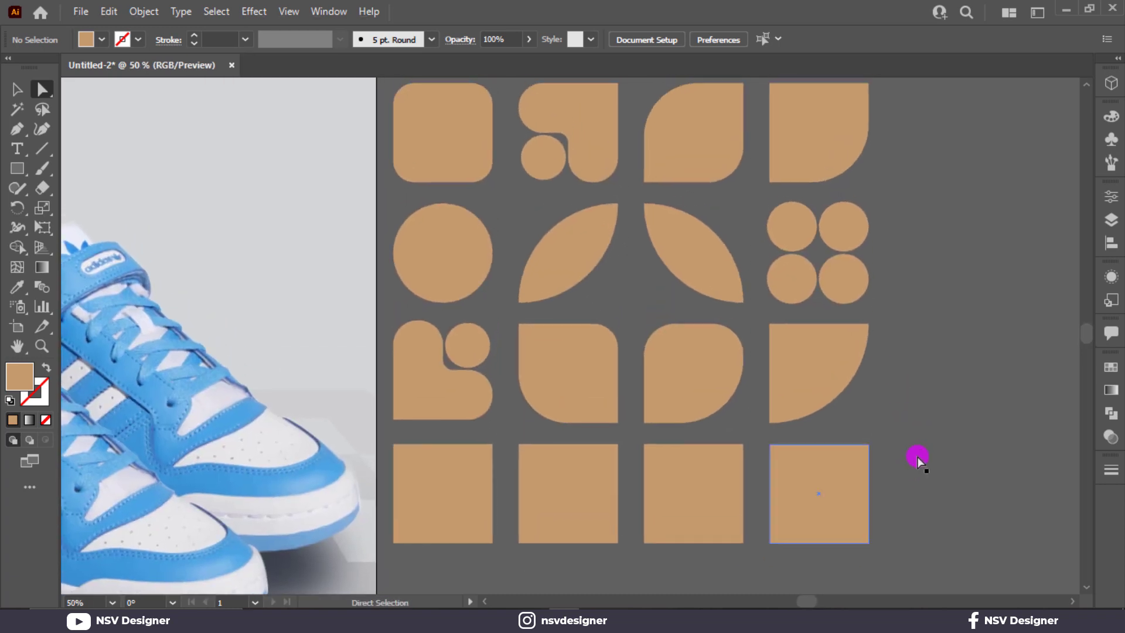
scroll(916, 456, up, 1)
scroll(726, 446, down, 4)
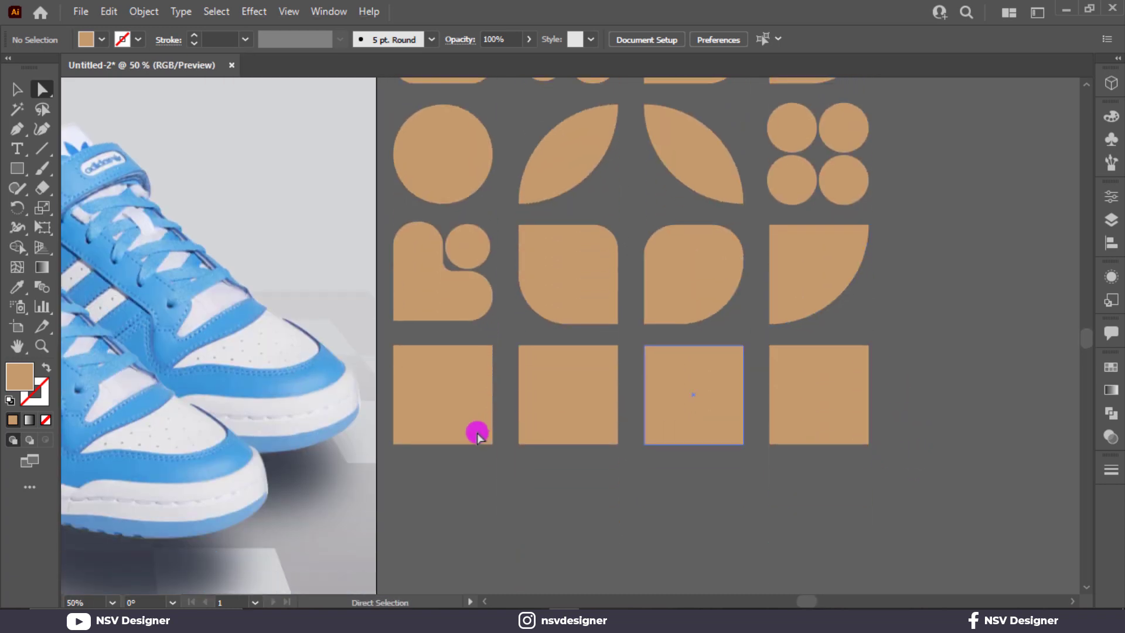
click(477, 433)
click(384, 348)
drag(386, 350, 465, 378)
key(ctrl+z)
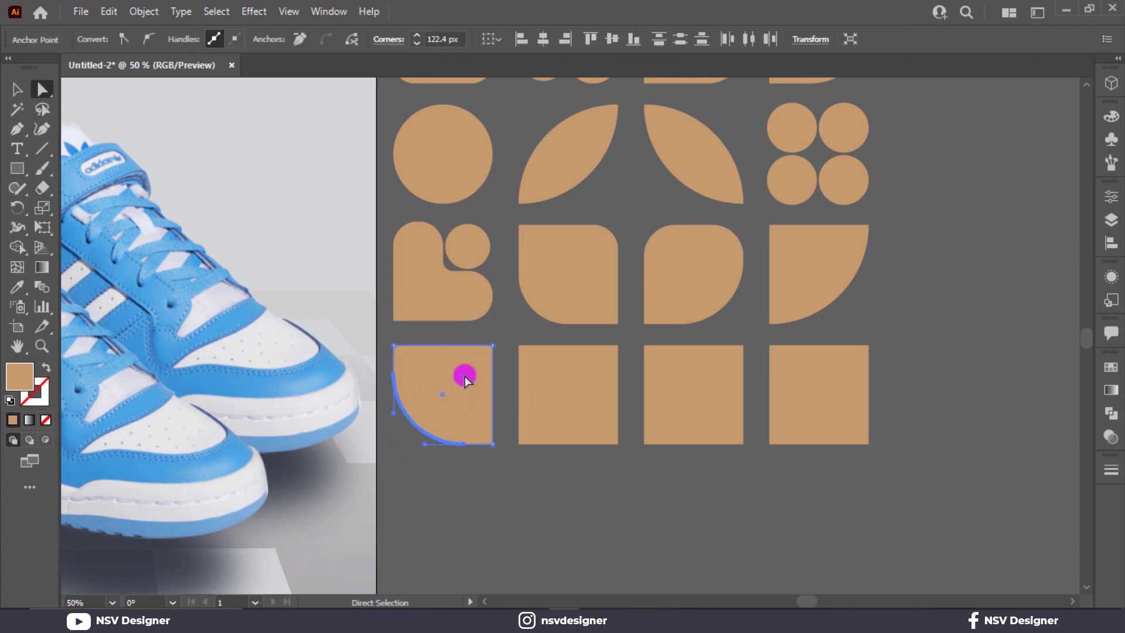
key(ctrl+z)
Round the lower-right corner of the fourth row's fourth square with a large radius, and deselect.
shift+click(869, 443)
drag(853, 431, 785, 375)
click(680, 463)
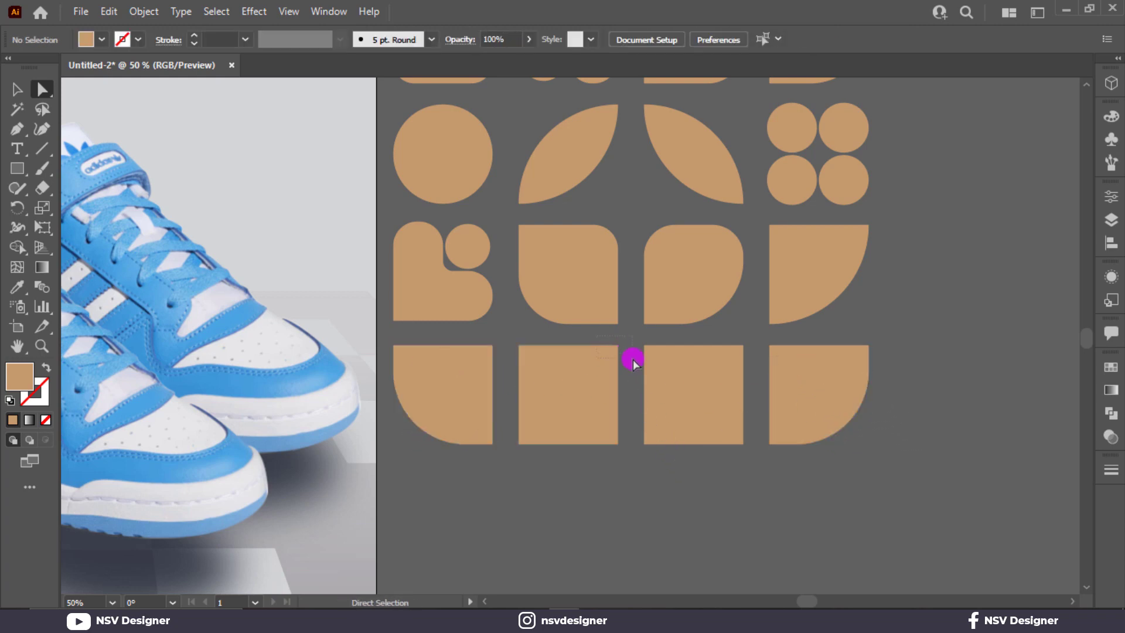
Round the facing upper corners of the fourth row's second and third squares to about 105.84 px.
drag(633, 360, 695, 430)
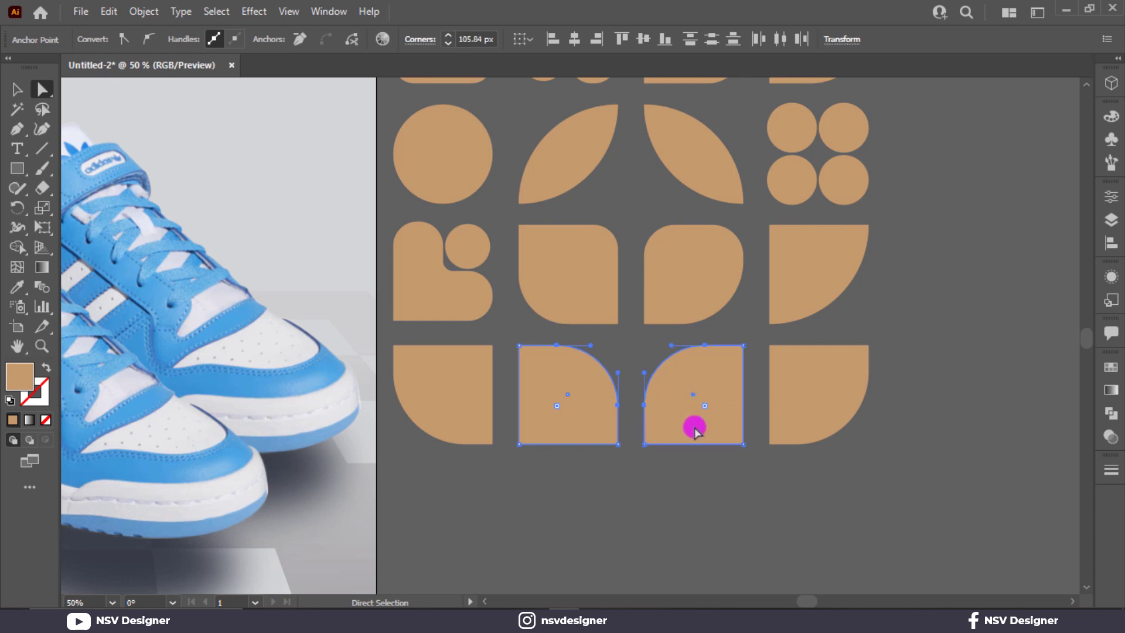
click(683, 480)
Try rounding the lower corners of the fourth row's second and third shapes, and undo it.
drag(610, 441, 613, 440)
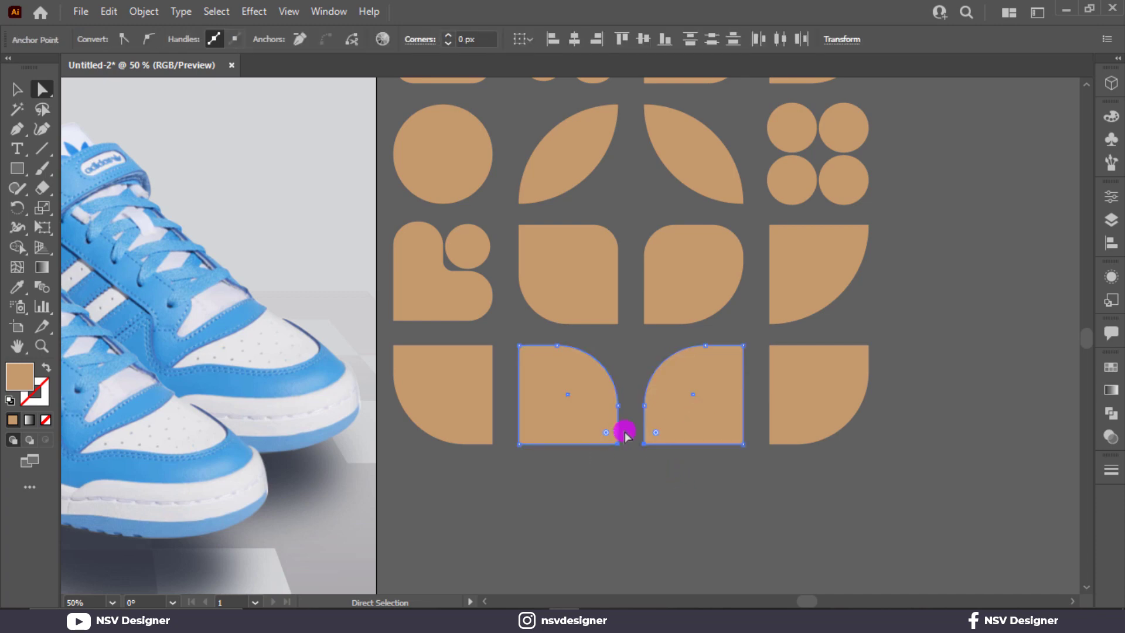
drag(687, 380, 725, 356)
click(659, 493)
key(ctrl+z)
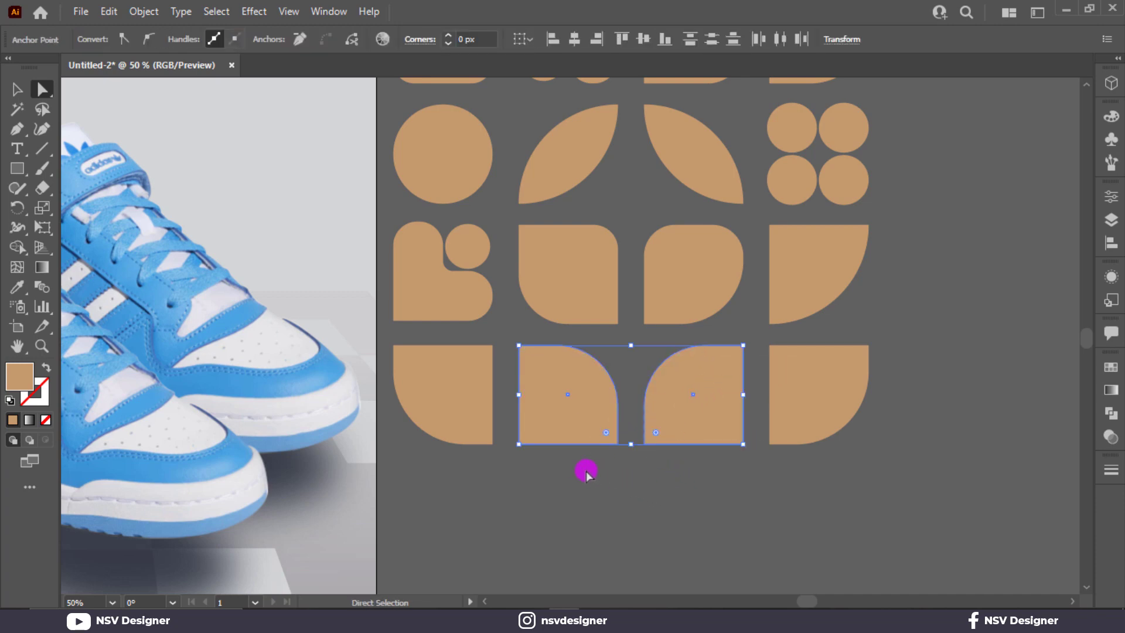
drag(561, 468, 512, 439)
drag(621, 460, 436, 336)
key(ctrl+z)
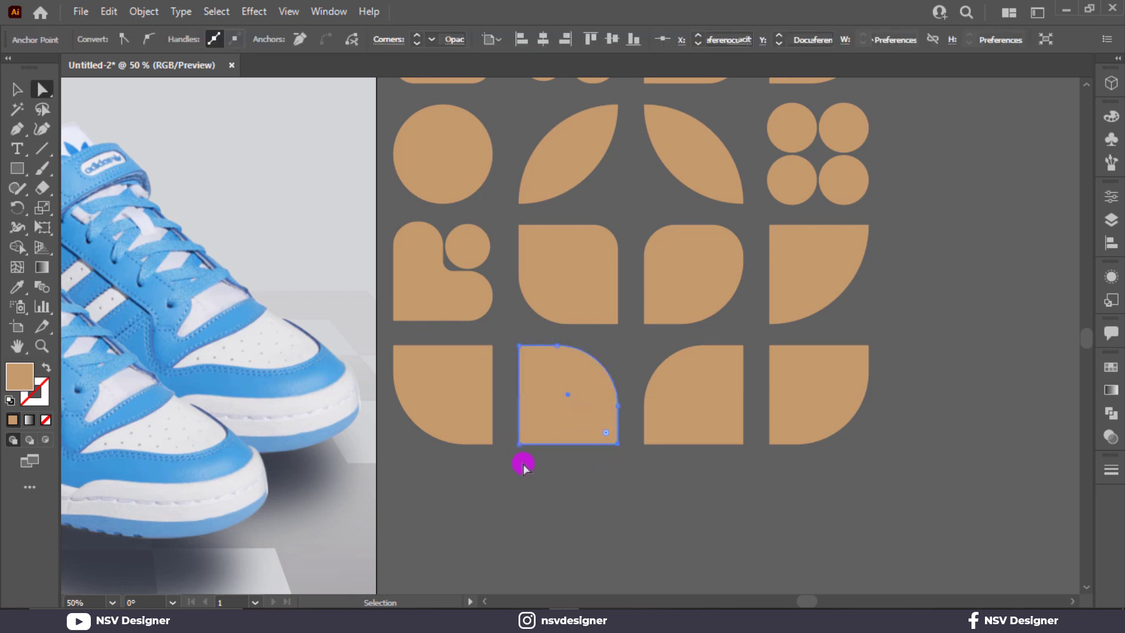
Round the lower-left corner of the fourth row's second shape to about 65.52 px, and deselect.
drag(514, 464, 560, 414)
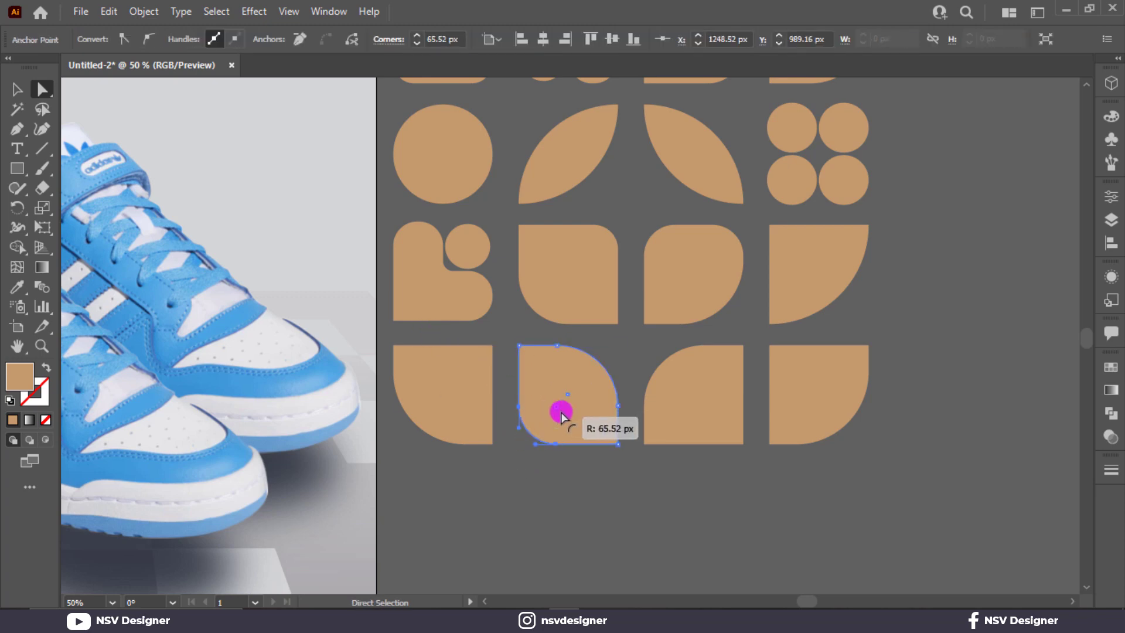
click(678, 410)
scroll(732, 489, up, 1)
click(740, 505)
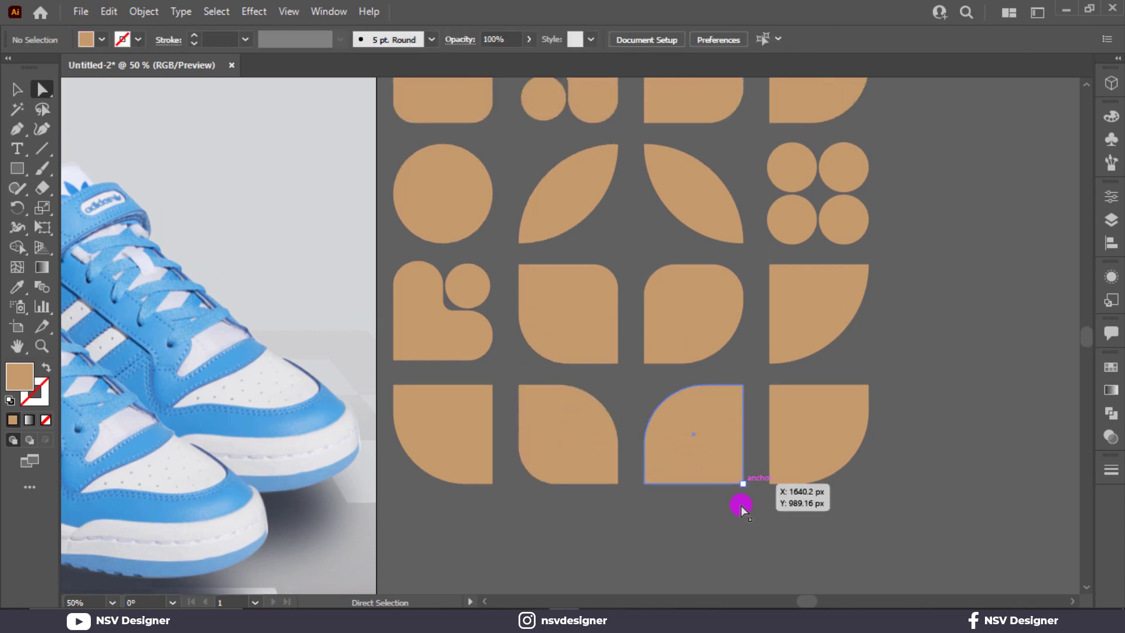
Split the fourth row's third shape into a grid of 2 rows and 2 columns with no gutter.
click(668, 414)
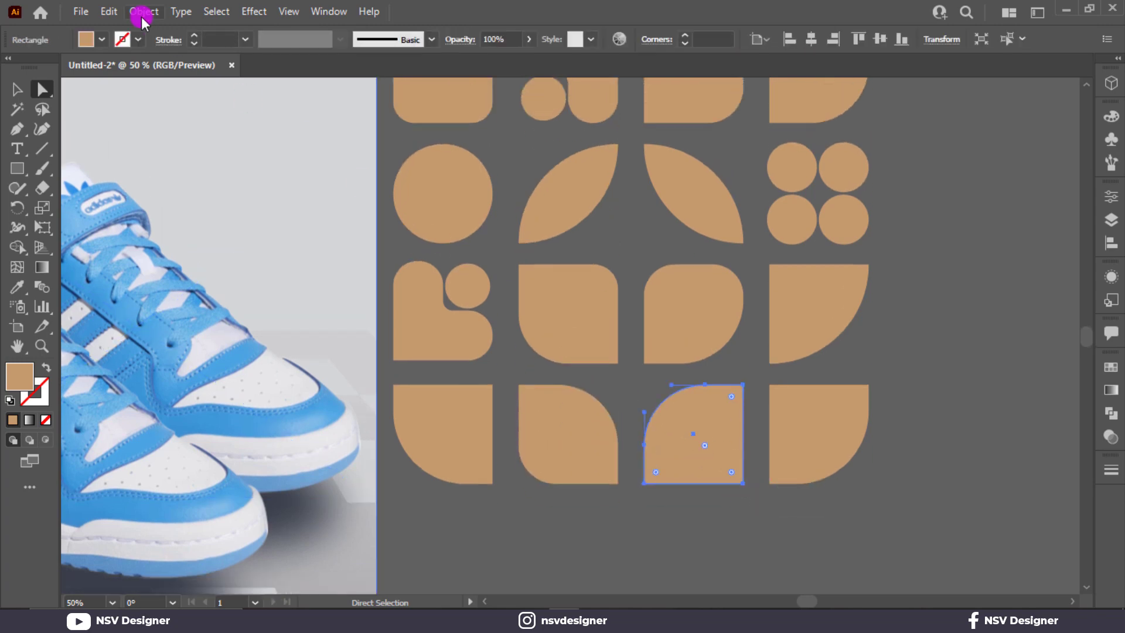
click(144, 11)
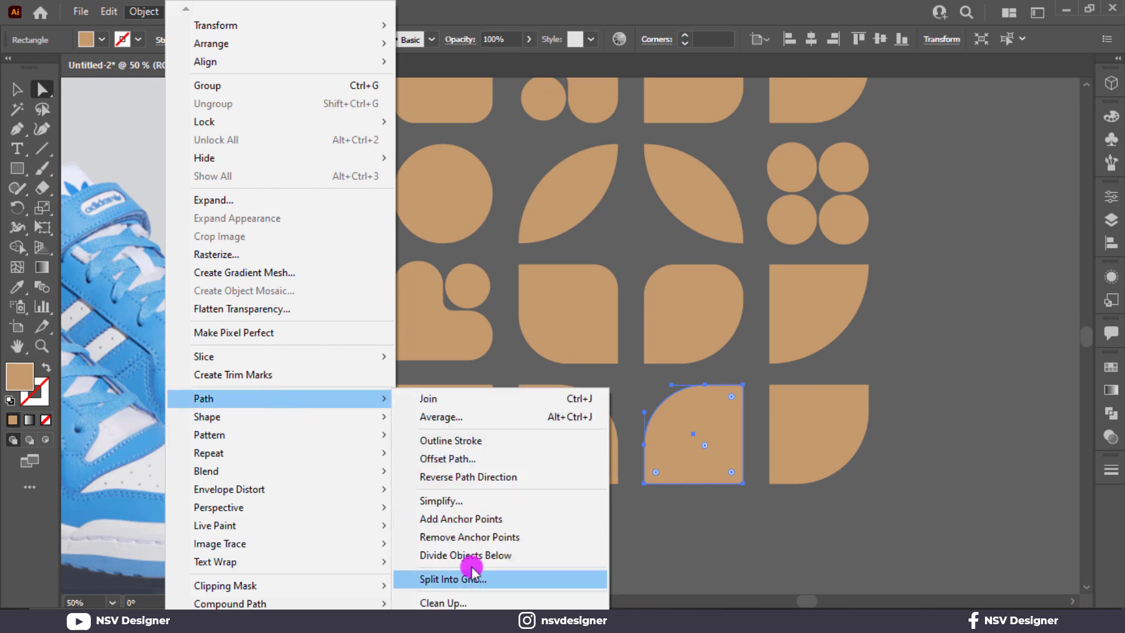
click(471, 575)
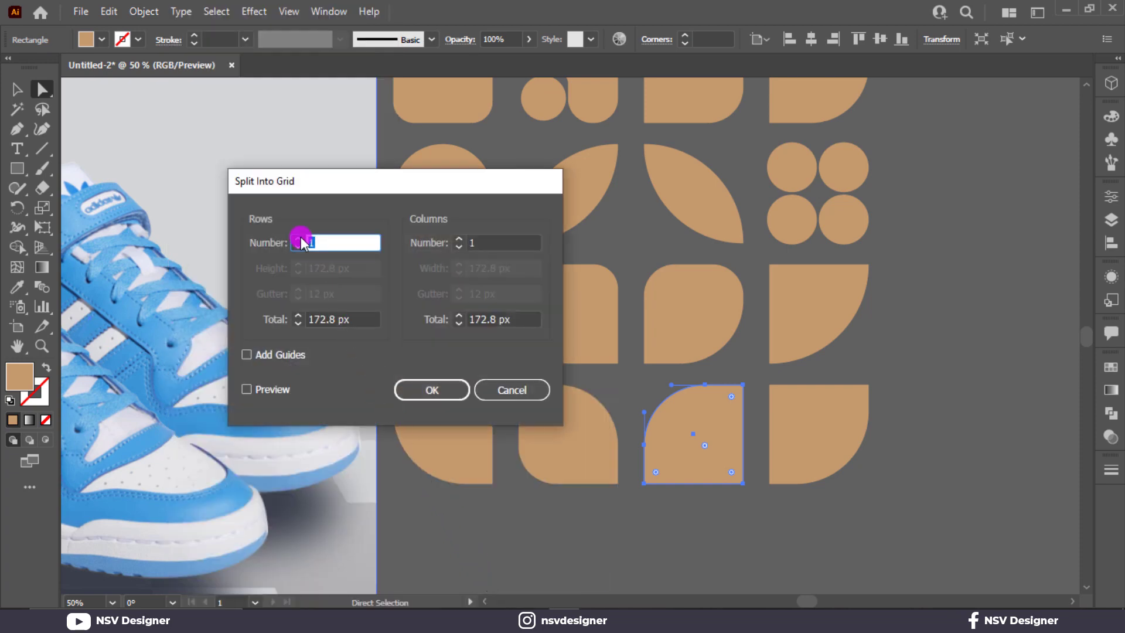
text(2)
click(459, 239)
click(440, 388)
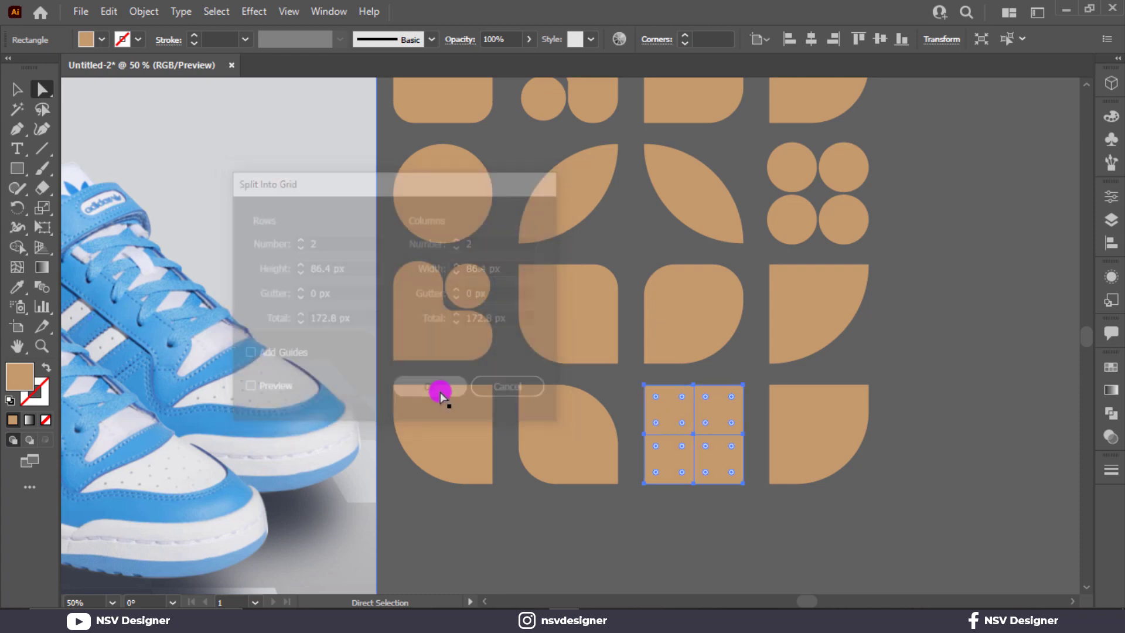
Unite the two right-hand quarters of the split square into one upright rectangle.
click(20, 249)
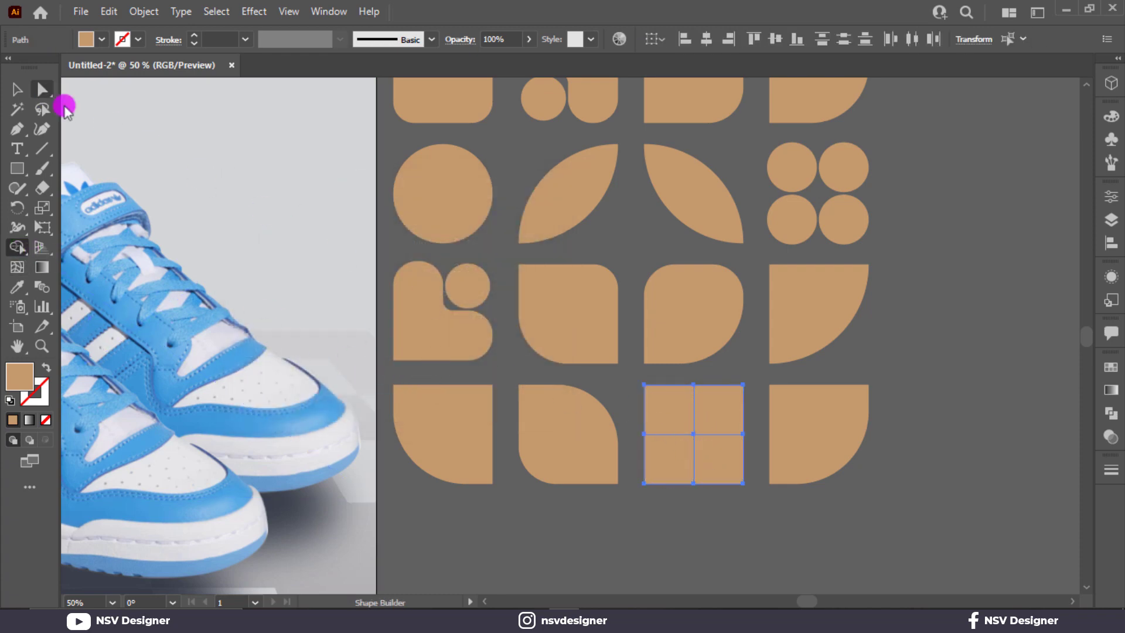
click(666, 477)
shift+click(720, 472)
shift+click(721, 394)
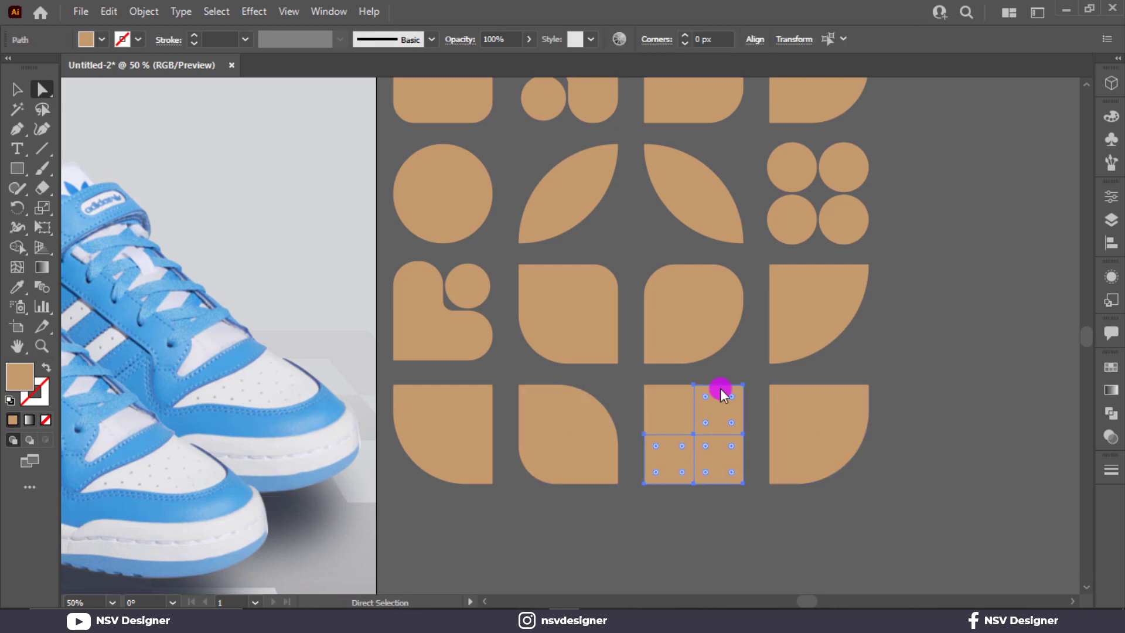
click(719, 491)
click(658, 452)
click(736, 423)
shift+click(733, 450)
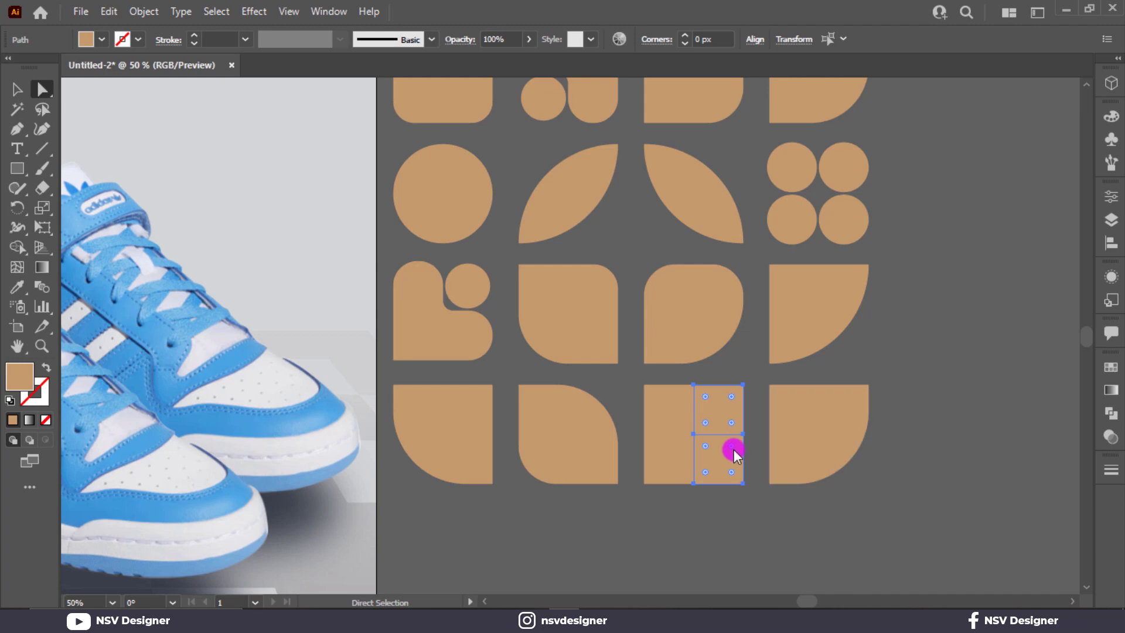
click(1110, 414)
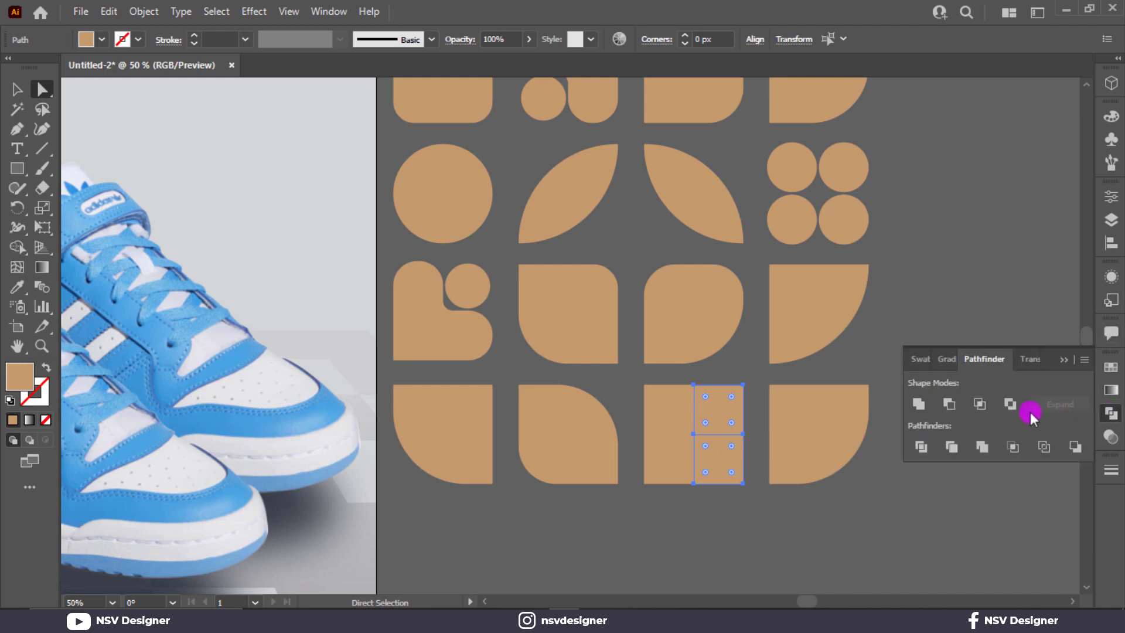
click(927, 409)
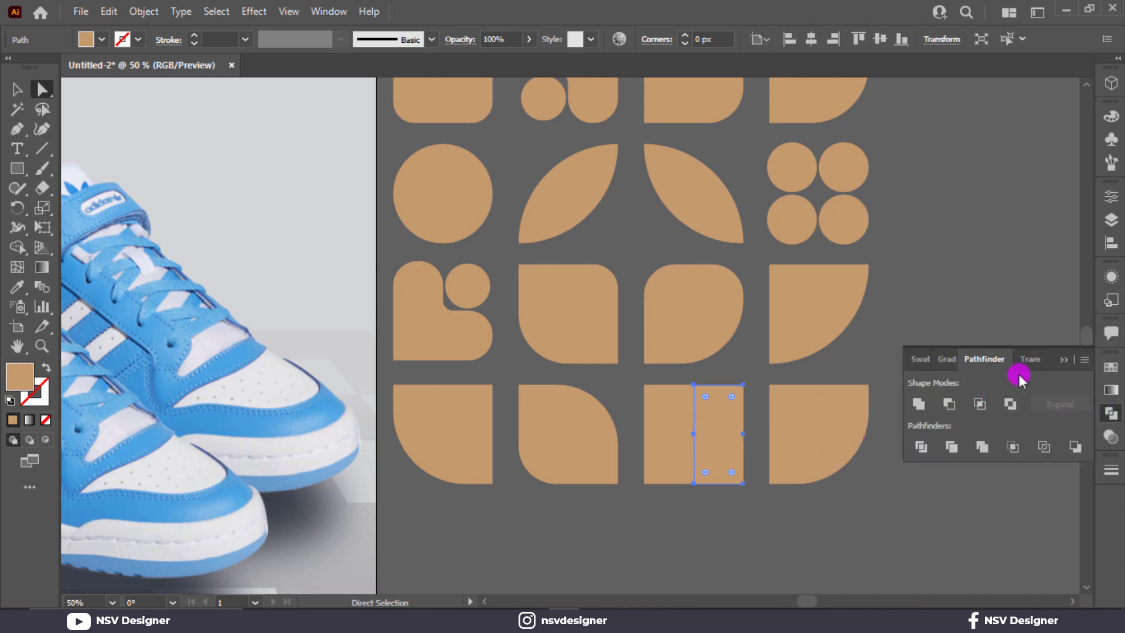
Round the two outer corners of the united right-hand rectangle to its maximum radius.
click(766, 369)
drag(751, 480, 698, 450)
key(v)
click(663, 420)
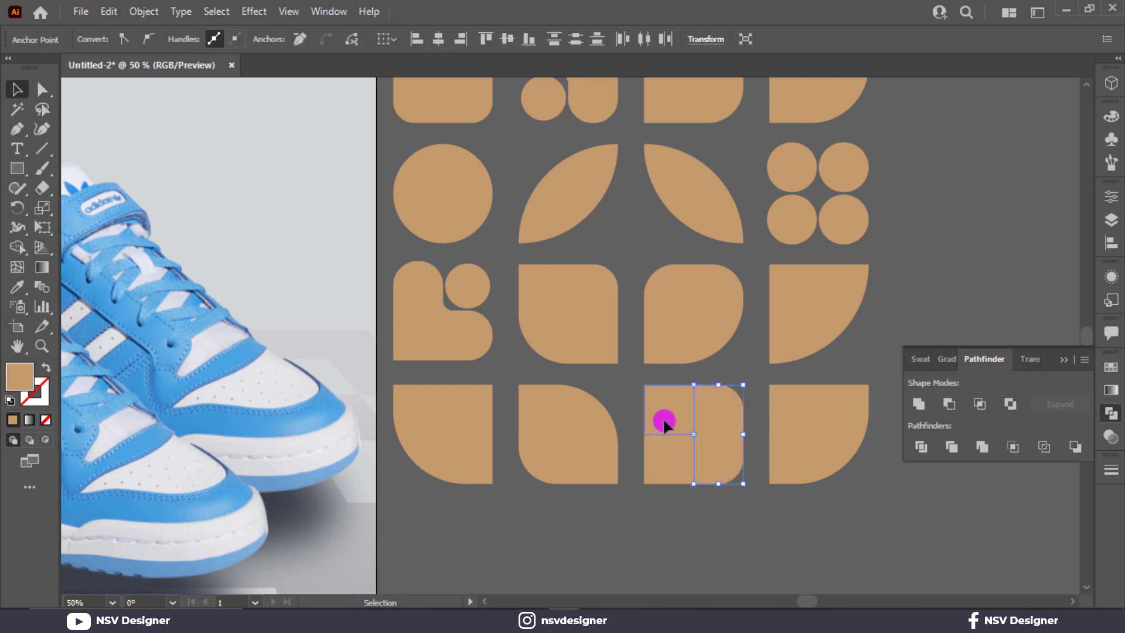
Round the outer lower corner of the split square's lower-left quarter into a quarter circle.
click(652, 471)
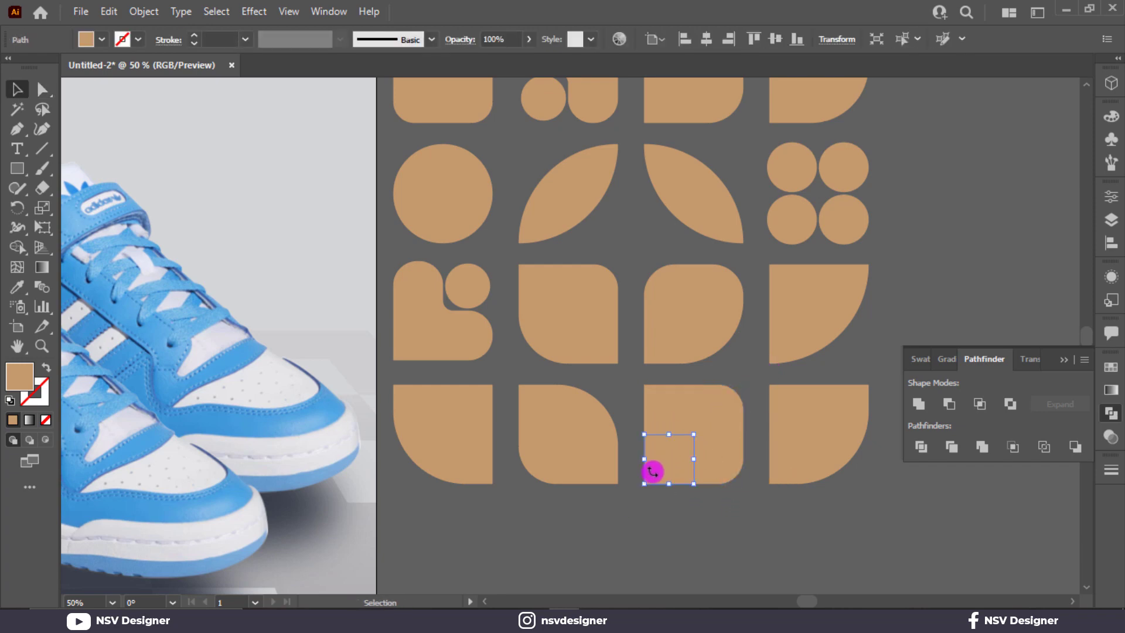
key(a)
click(660, 498)
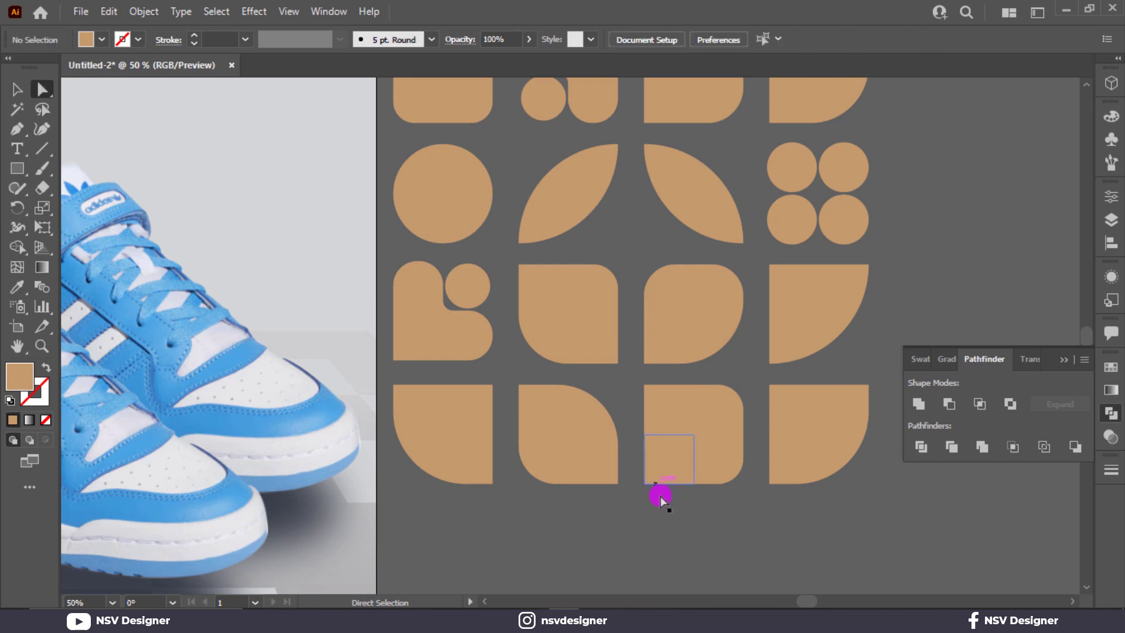
click(645, 483)
drag(652, 467, 711, 477)
Round the split square's upper-left quarter into a circle with 43.2 px corners and scale it down around its centre.
click(663, 401)
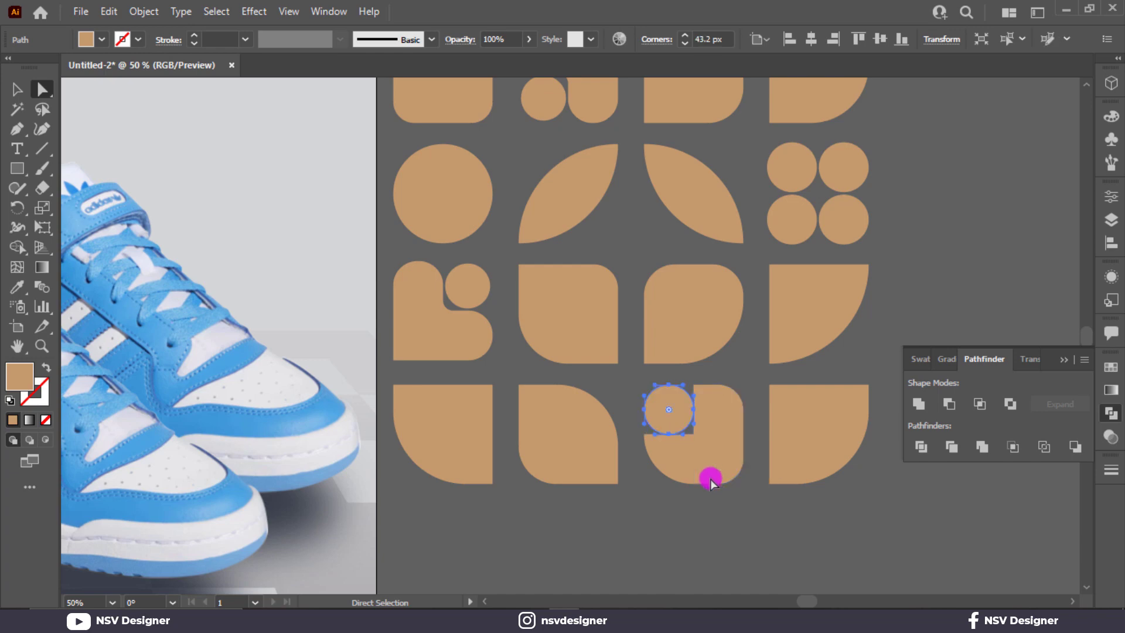
key(v)
click(698, 531)
click(666, 420)
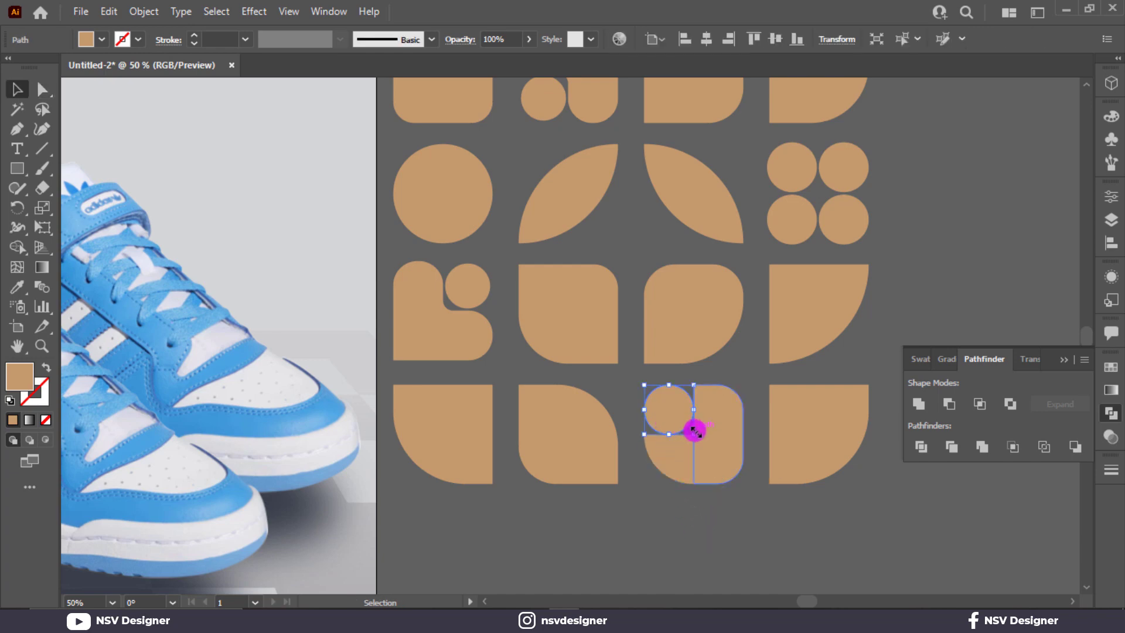
drag(695, 432, 683, 422)
click(683, 423)
Move the quarter-circle piece slightly away from the rounded rectangle and round its square corner to form a leaf.
click(678, 461)
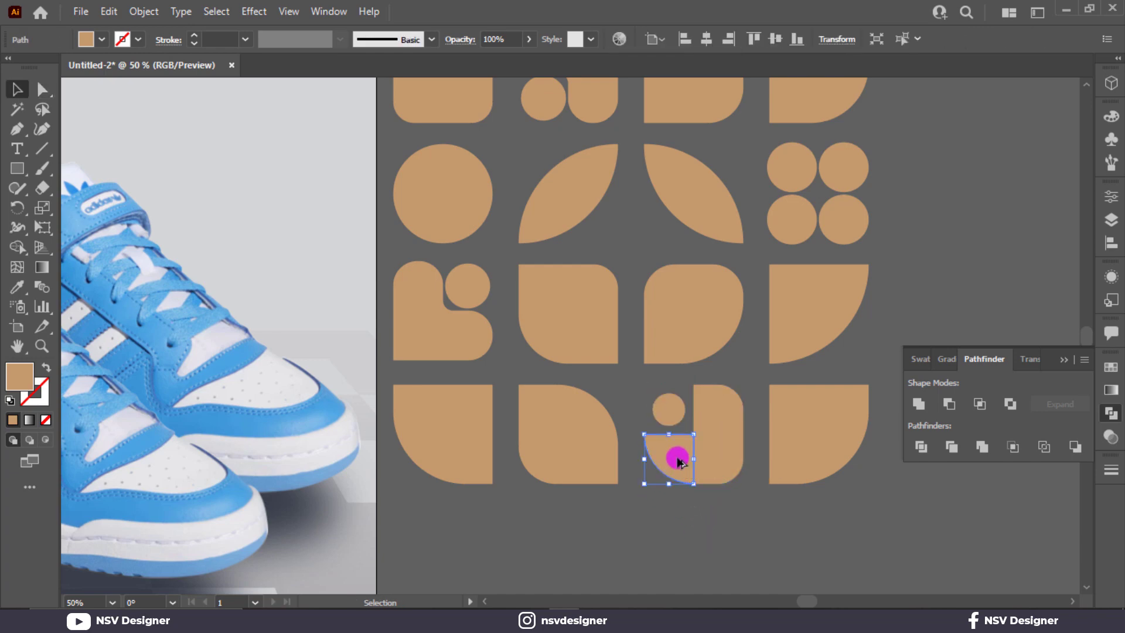
scroll(678, 461, up, 3)
key(a)
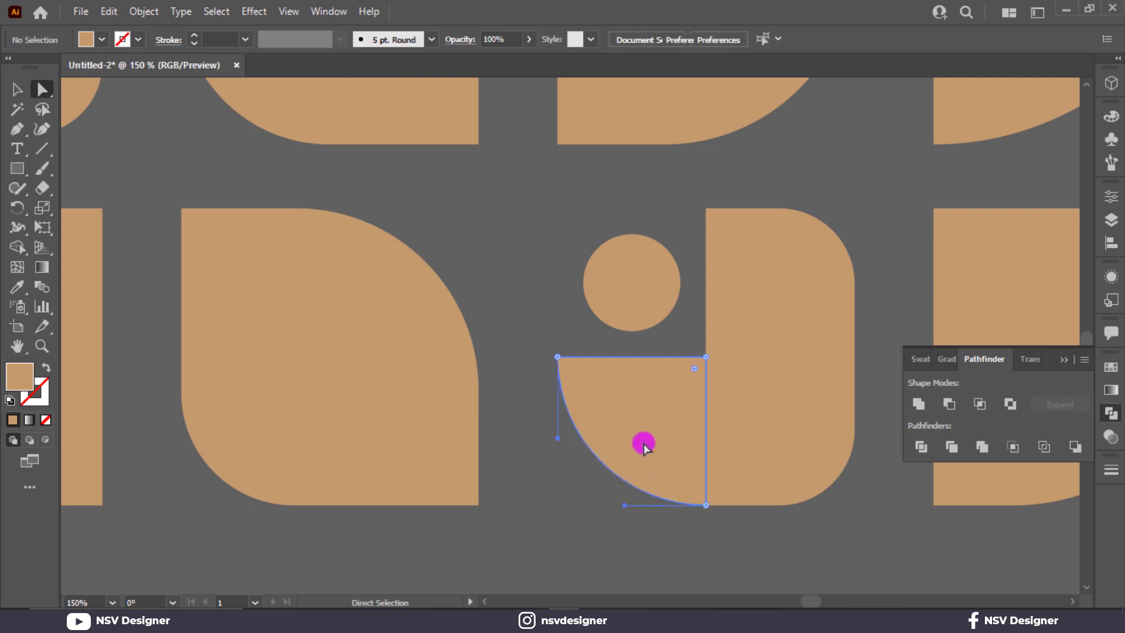
drag(665, 524, 665, 524)
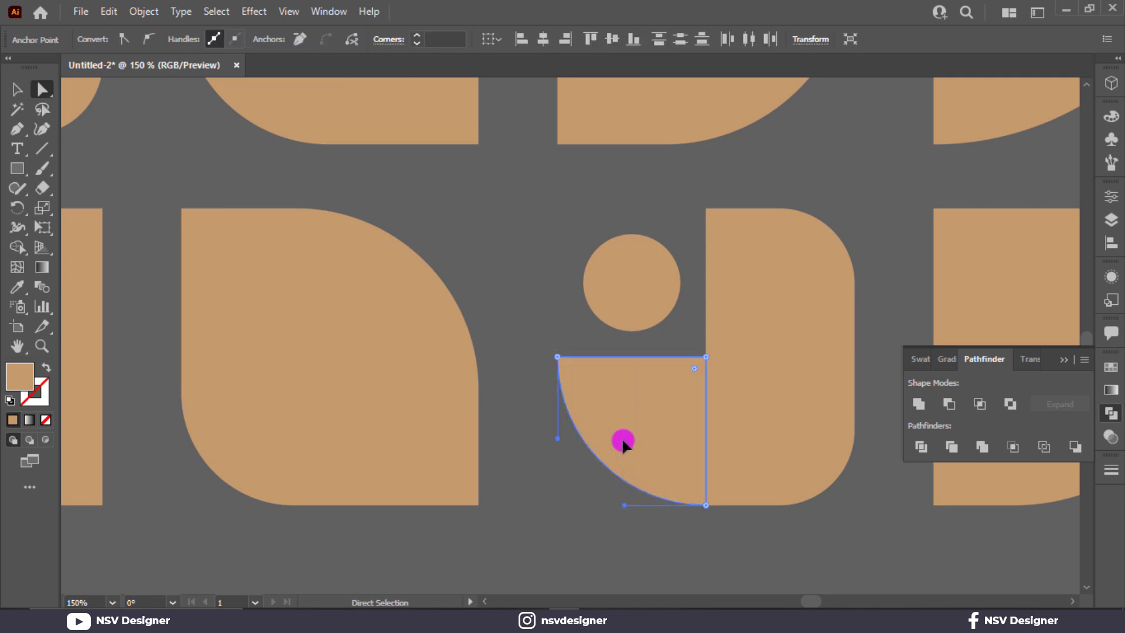
click(624, 441)
drag(694, 369, 582, 429)
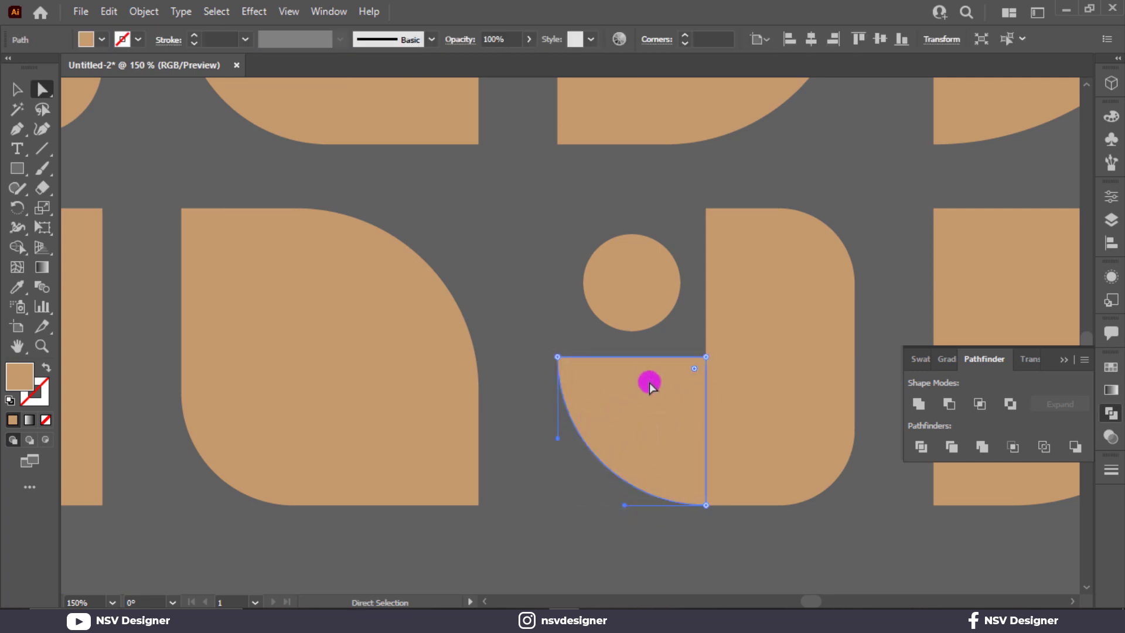
click(705, 357)
drag(634, 398, 621, 399)
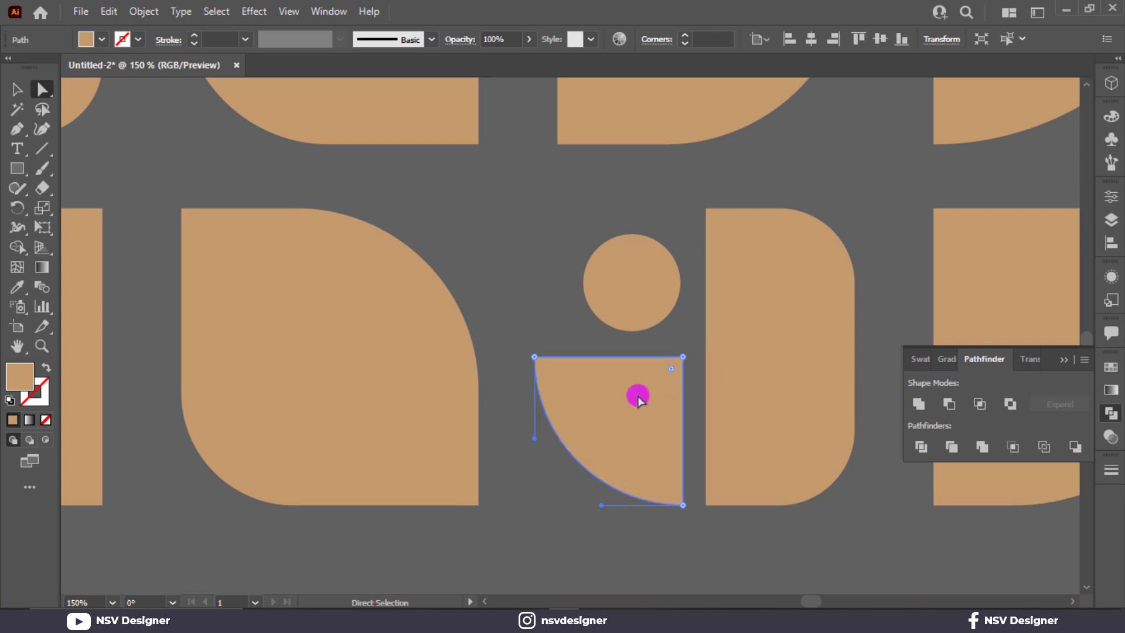
drag(670, 368, 553, 451)
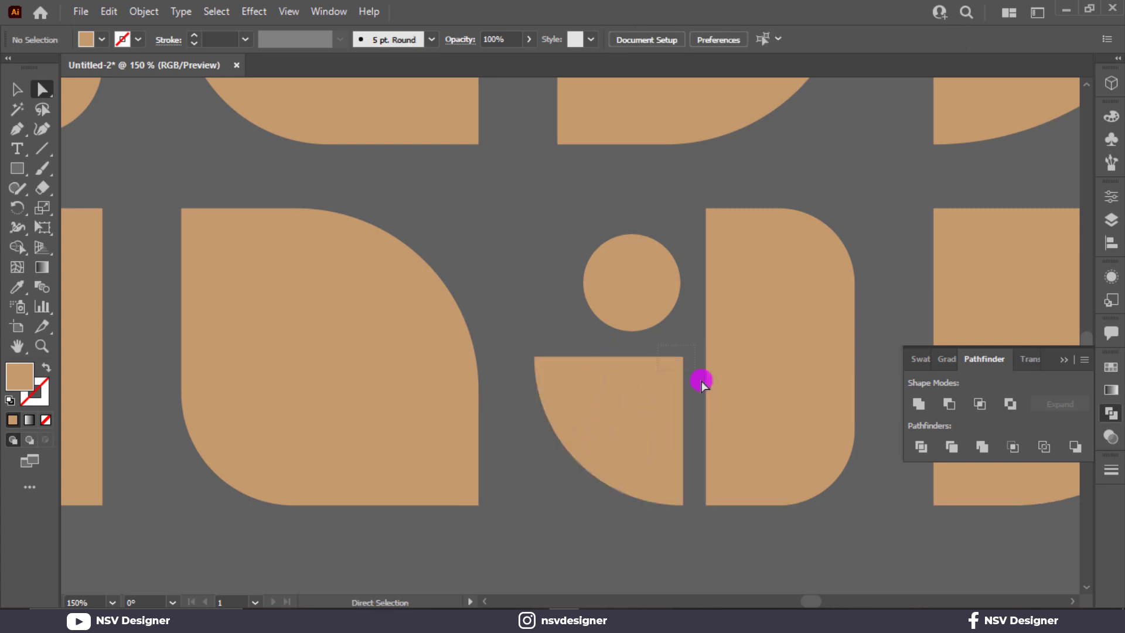
click(682, 357)
drag(674, 368, 498, 505)
Shift the leaf back towards the rounded rectangle leaving a small gap, deselect it, and fit the artboard in view.
key(v)
drag(644, 448, 653, 449)
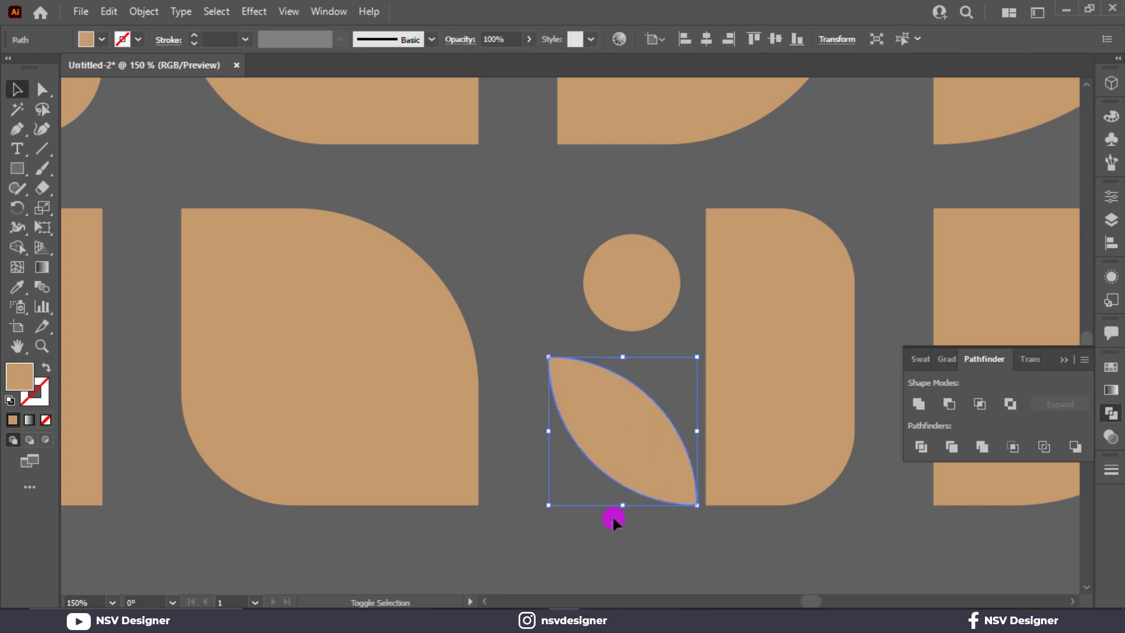
click(605, 532)
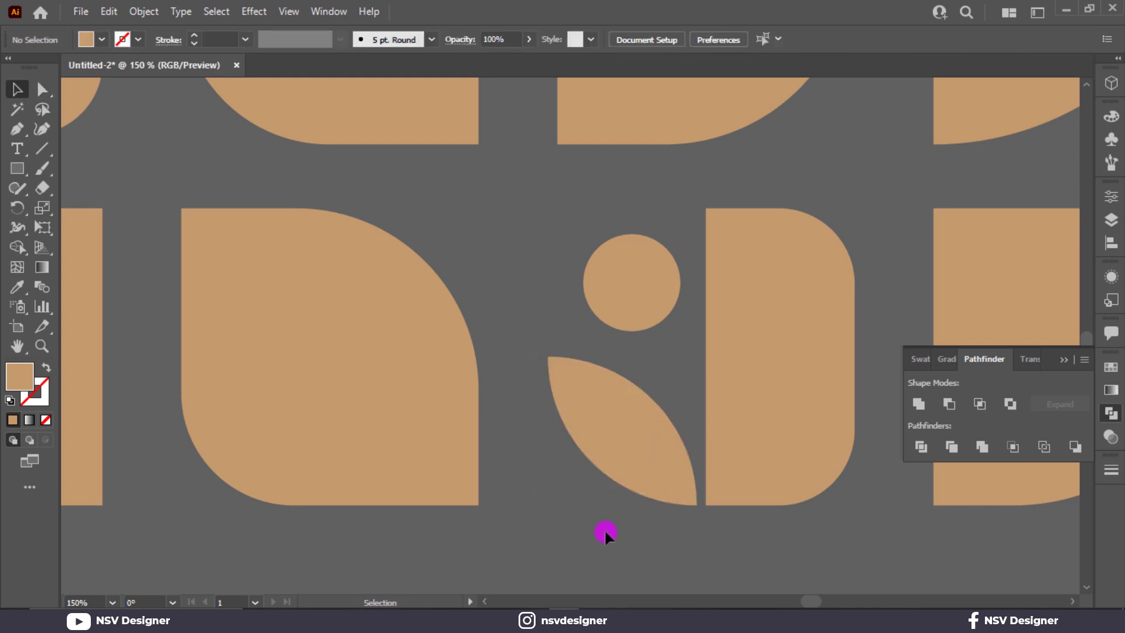
key(ctrl+0)
click(1061, 362)
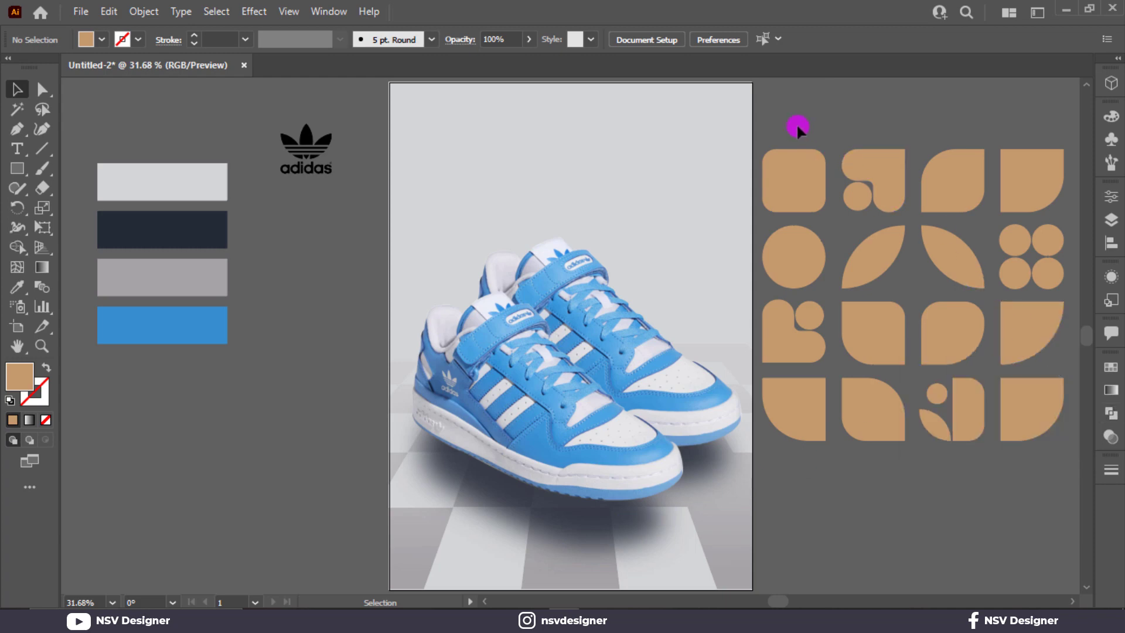
Select all the tan pattern shapes beside the poster and group them.
key(ctrl+a)
key(a)
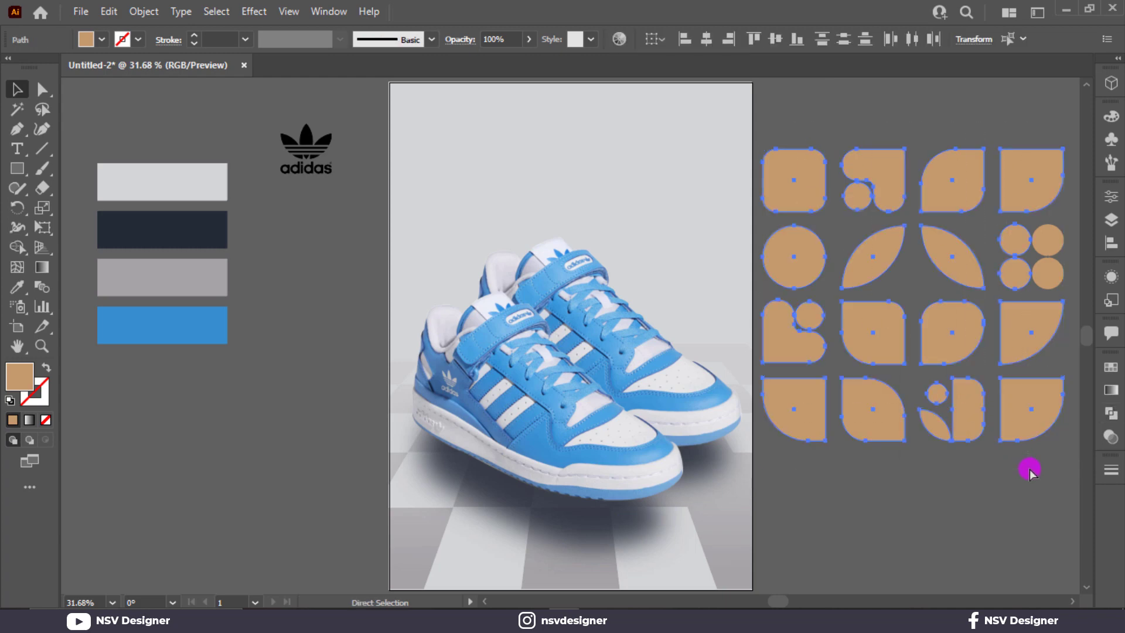
key(v)
key(ctrl+g)
drag(1063, 440, 929, 371)
key(ctrl+z)
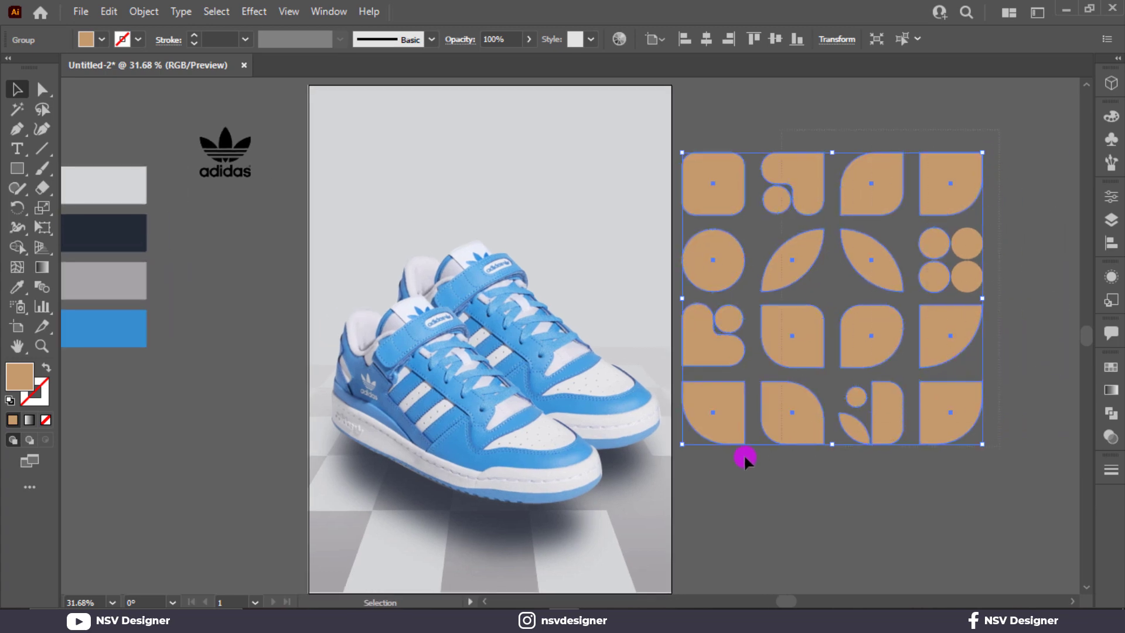
drag(709, 467, 708, 467)
key(ctrl+g)
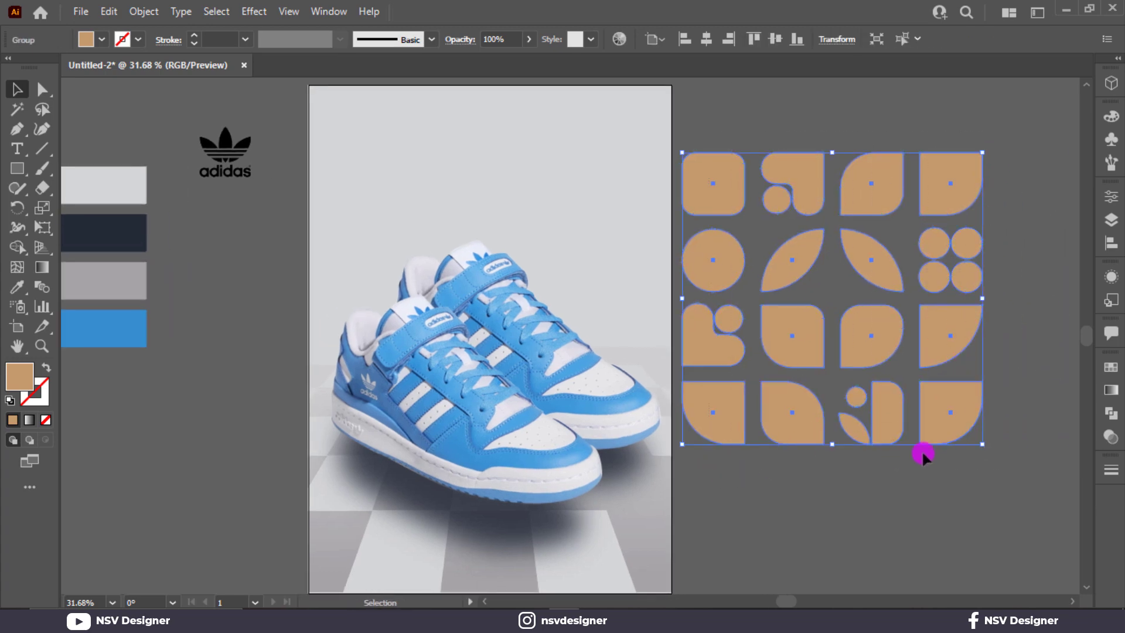
Scale the pattern group down to about half size and move it onto the poster over the back of the shoes.
drag(982, 444, 900, 407)
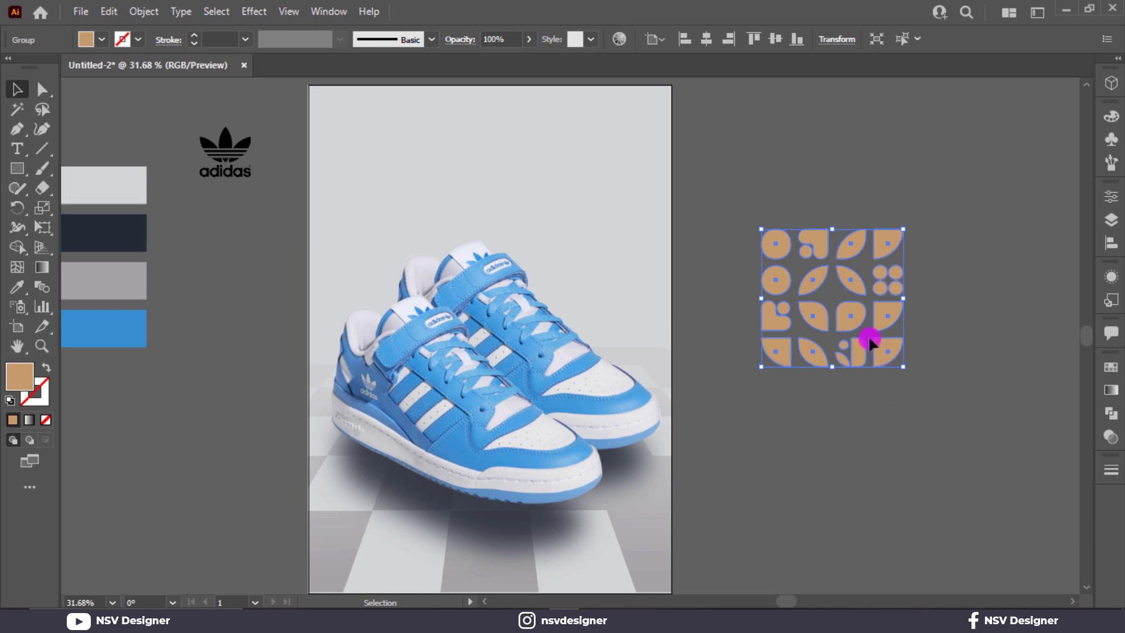
drag(871, 319, 425, 256)
click(746, 273)
drag(848, 277, 435, 259)
Fill the pattern group with the blue sampled from the colour palette.
key(i)
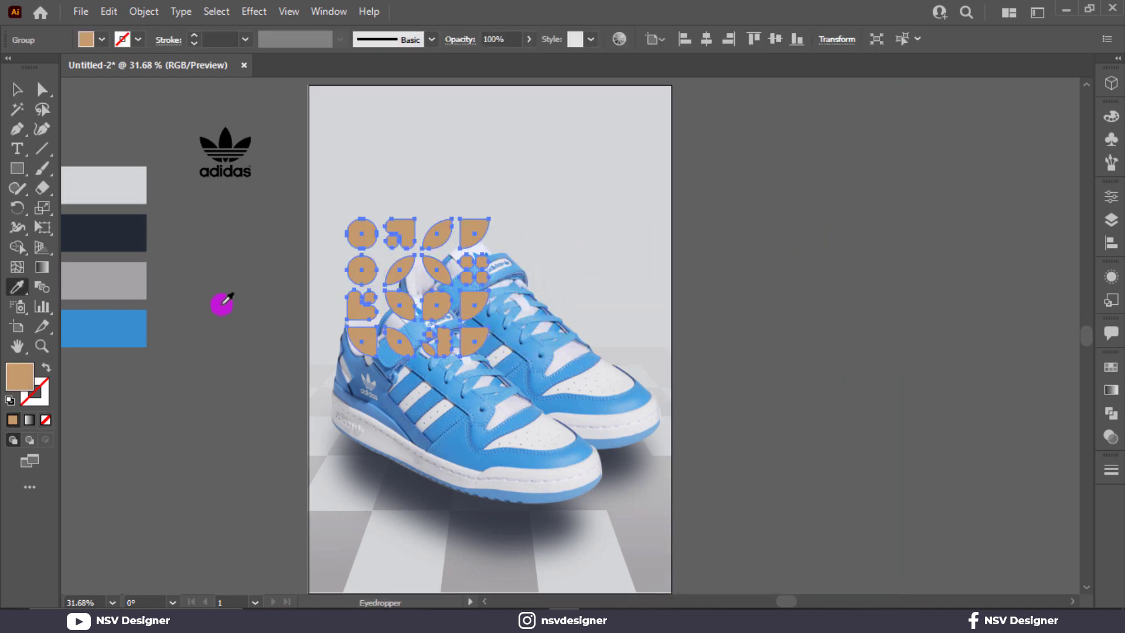
click(94, 323)
click(17, 89)
click(476, 229)
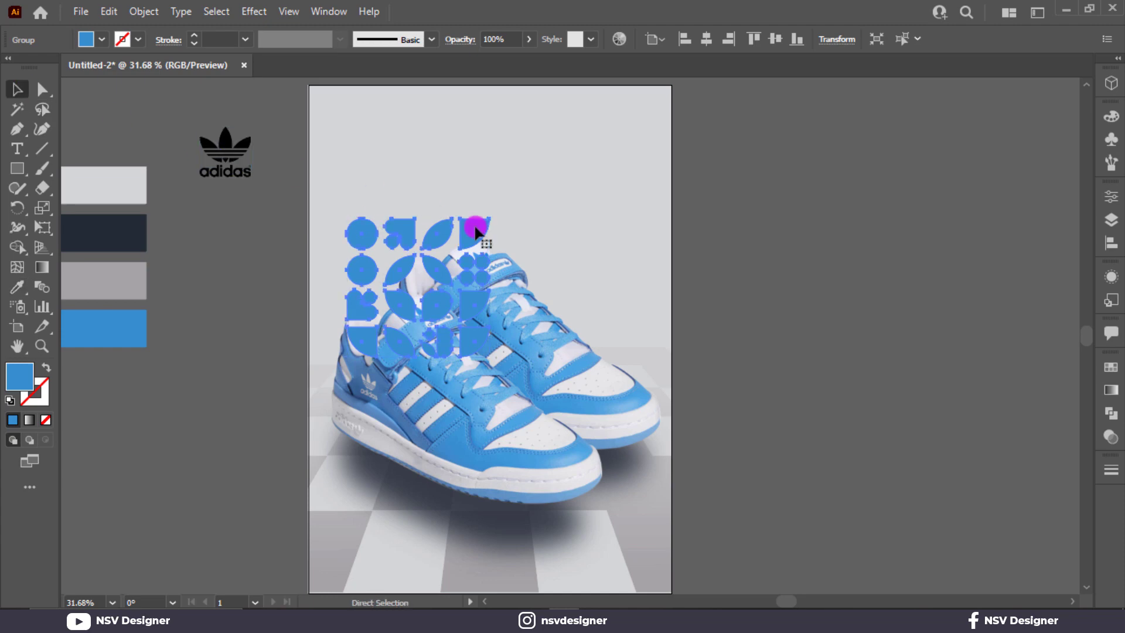
Try sending the blue pattern group to the back, undo it, and cut the group from the poster.
key(ctrl+shift+bracketleft)
key(ctrl+z)
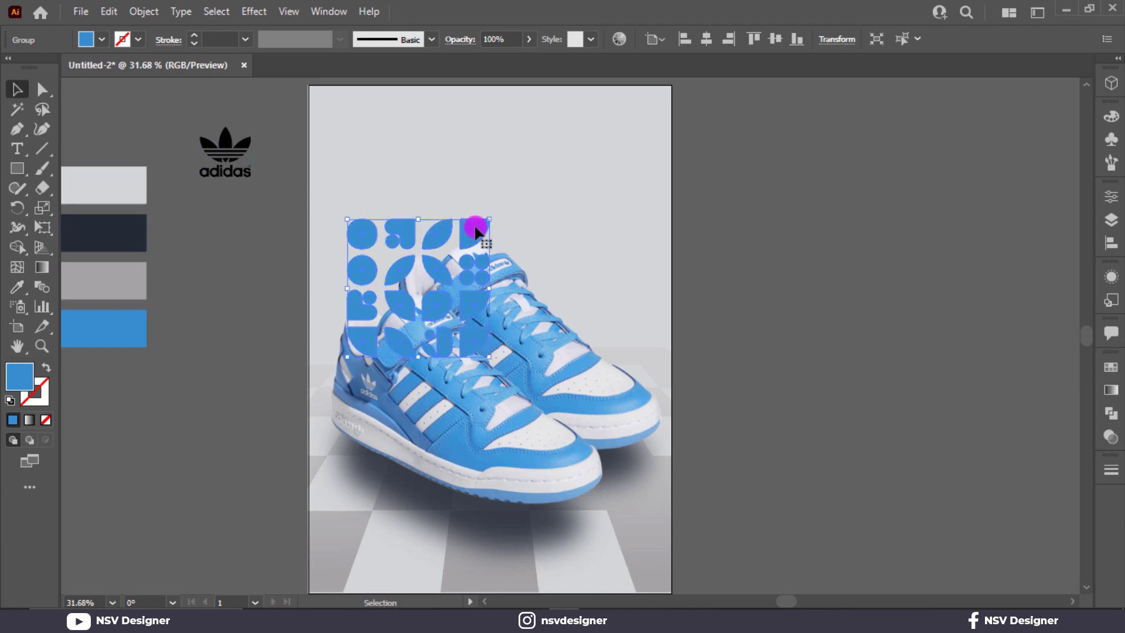
drag(476, 232, 924, 221)
key(Delete)
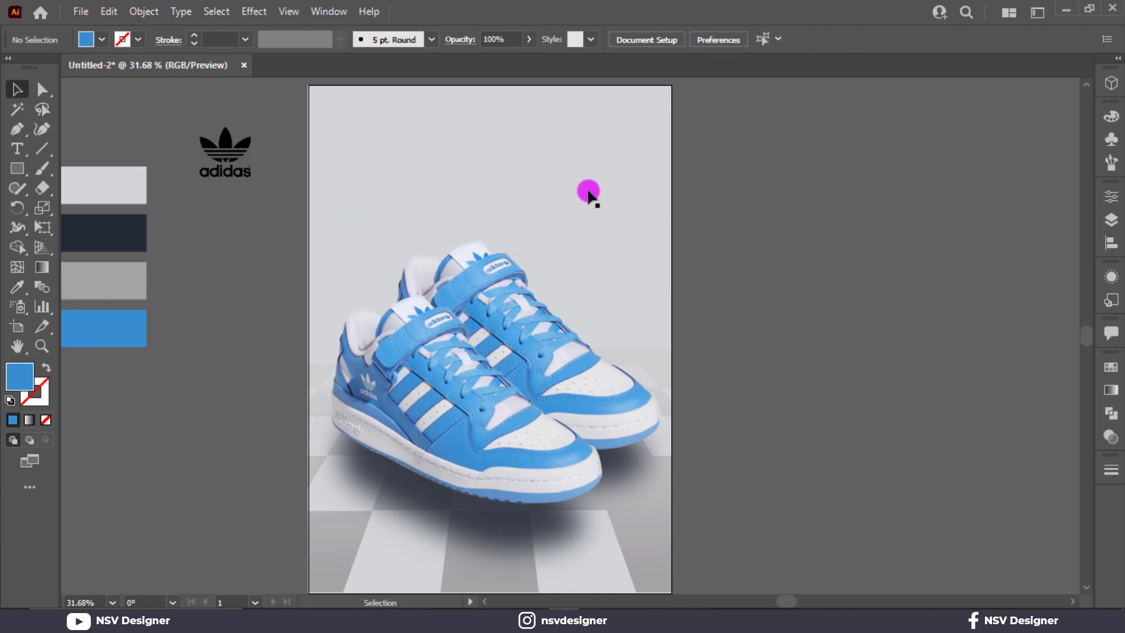
Release the clipping mask on the poster's background group.
click(589, 194)
right_click(588, 193)
click(842, 284)
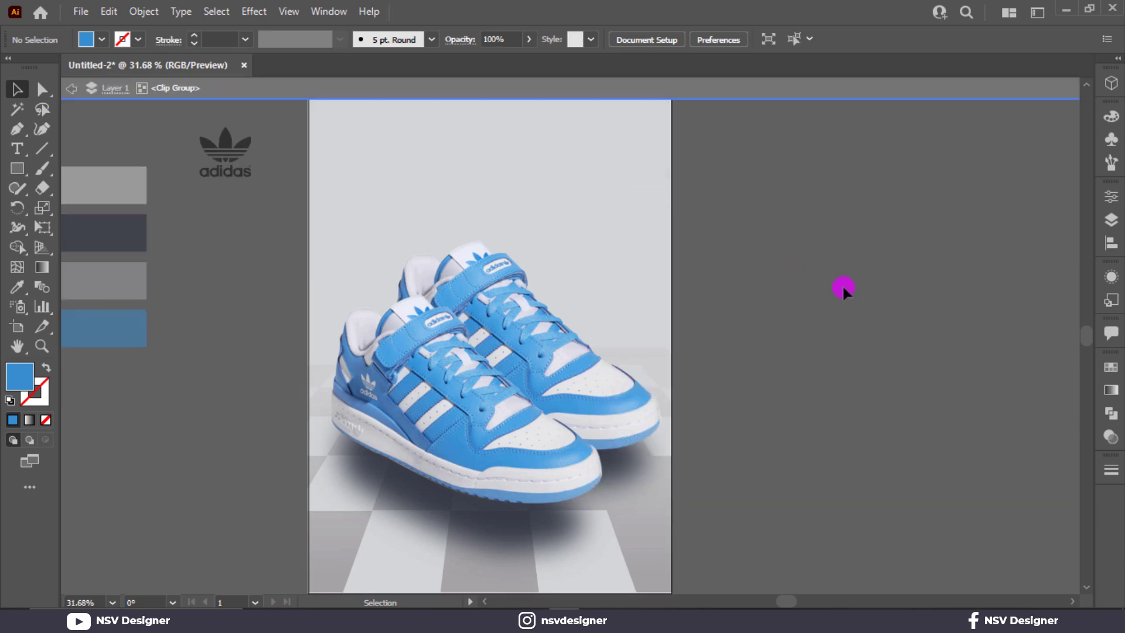
click(630, 213)
right_click(631, 213)
click(711, 352)
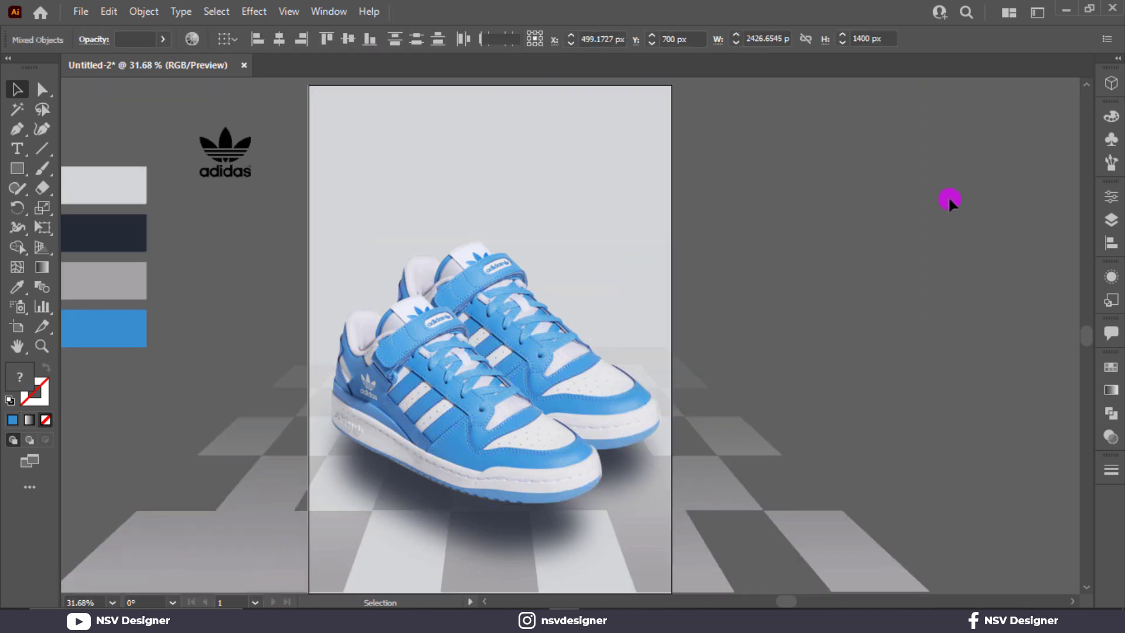
Paste the blue pattern group and place it behind the shoes near their upper-left side, with the artboard fitted in view.
click(950, 199)
key(ctrl+v)
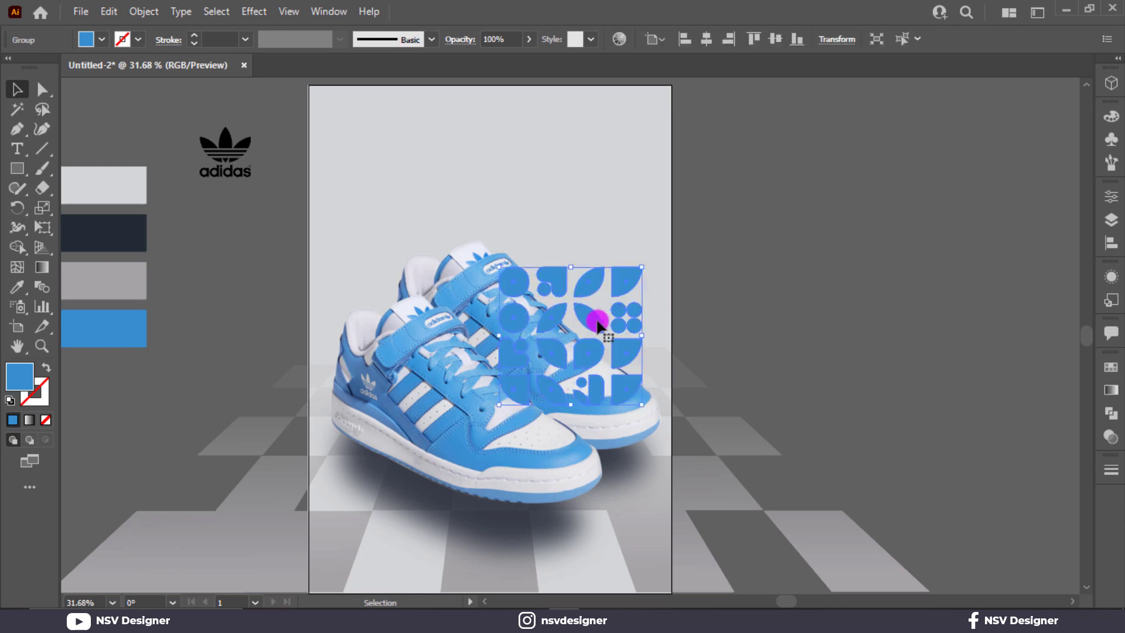
drag(596, 322, 435, 262)
key(ctrl+0)
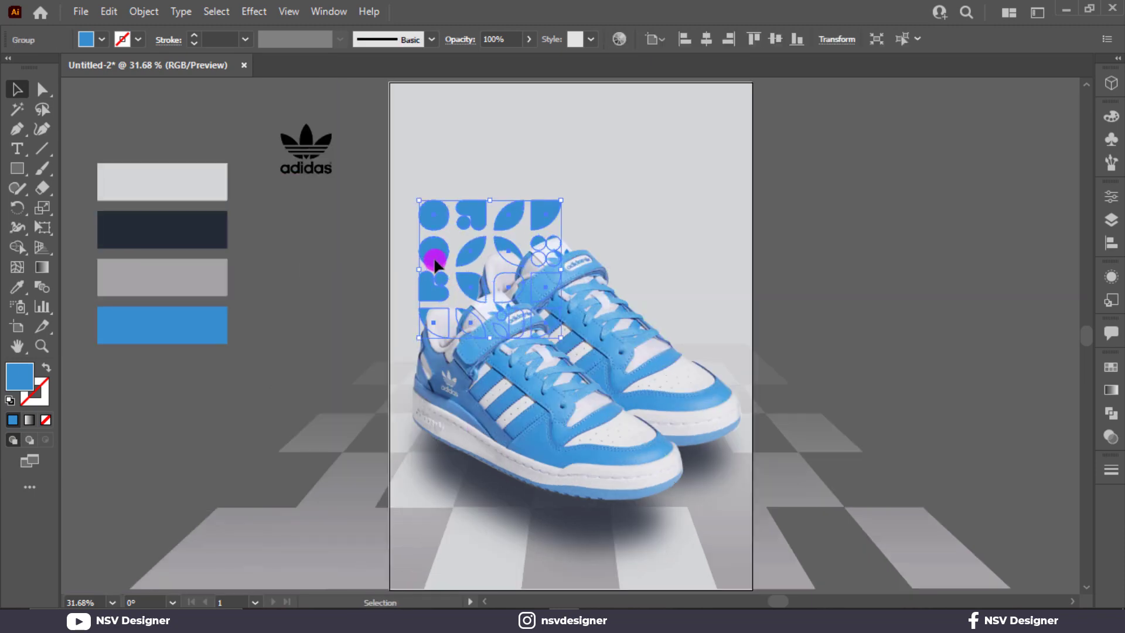
Shift the blue pattern group slightly up and toward the poster's edge behind the shoes, and make it a little smaller.
click(773, 260)
click(492, 236)
drag(521, 217, 514, 213)
drag(819, 326, 794, 408)
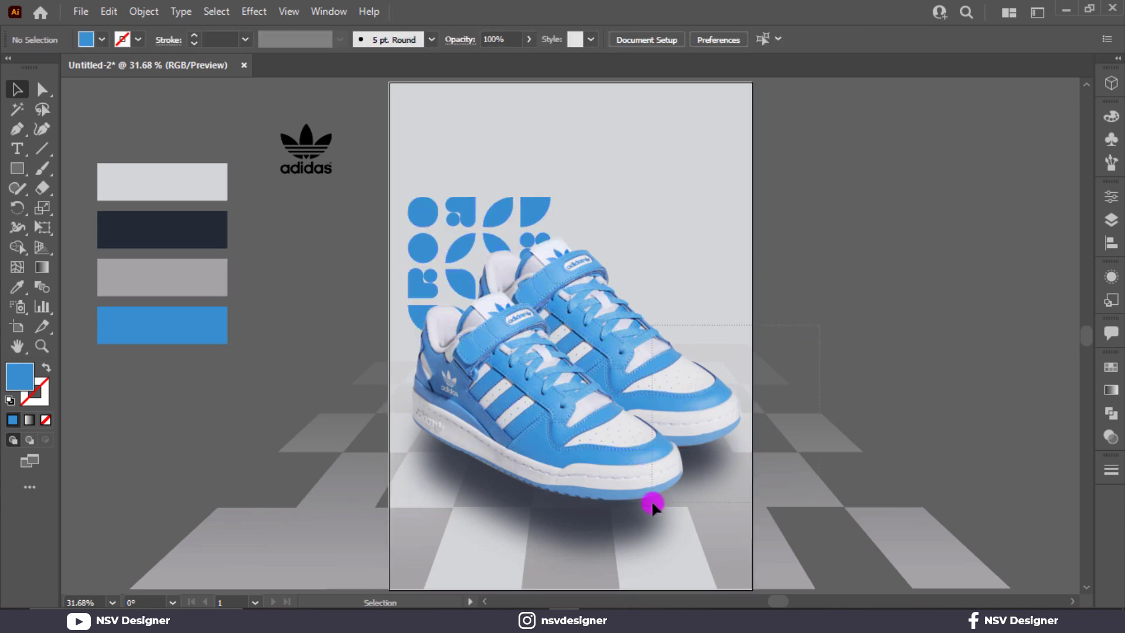
drag(653, 504, 652, 504)
key(ctrl+shift+a)
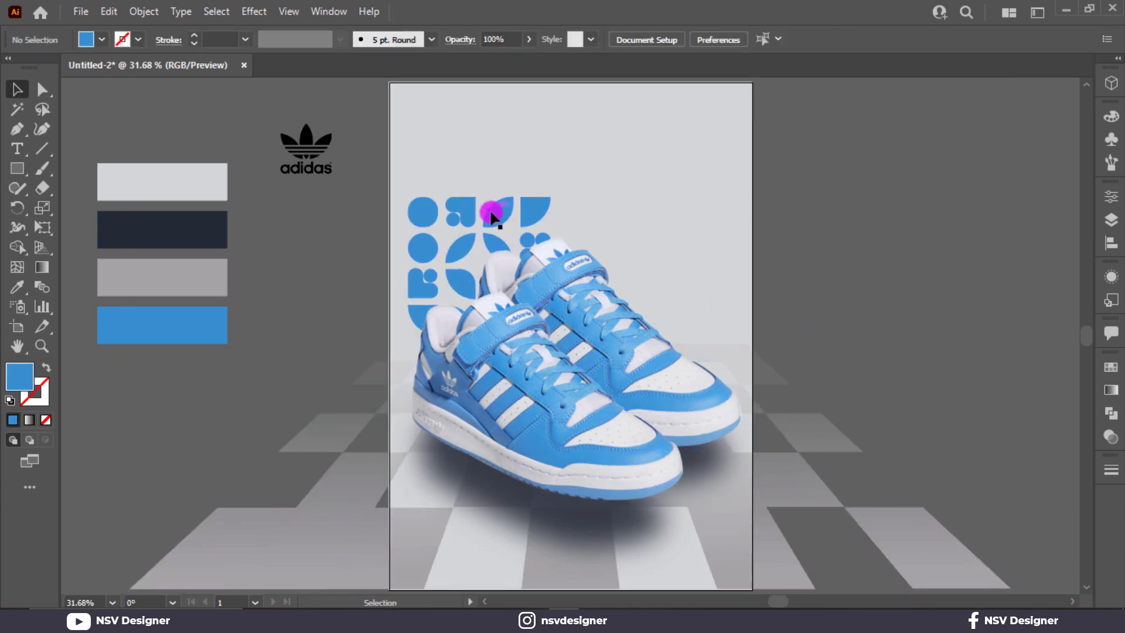
drag(491, 216, 470, 236)
Reduce the opacity of the Multiply gradient shadow over the pattern behind the shoes to 64%.
scroll(552, 208, up, 2)
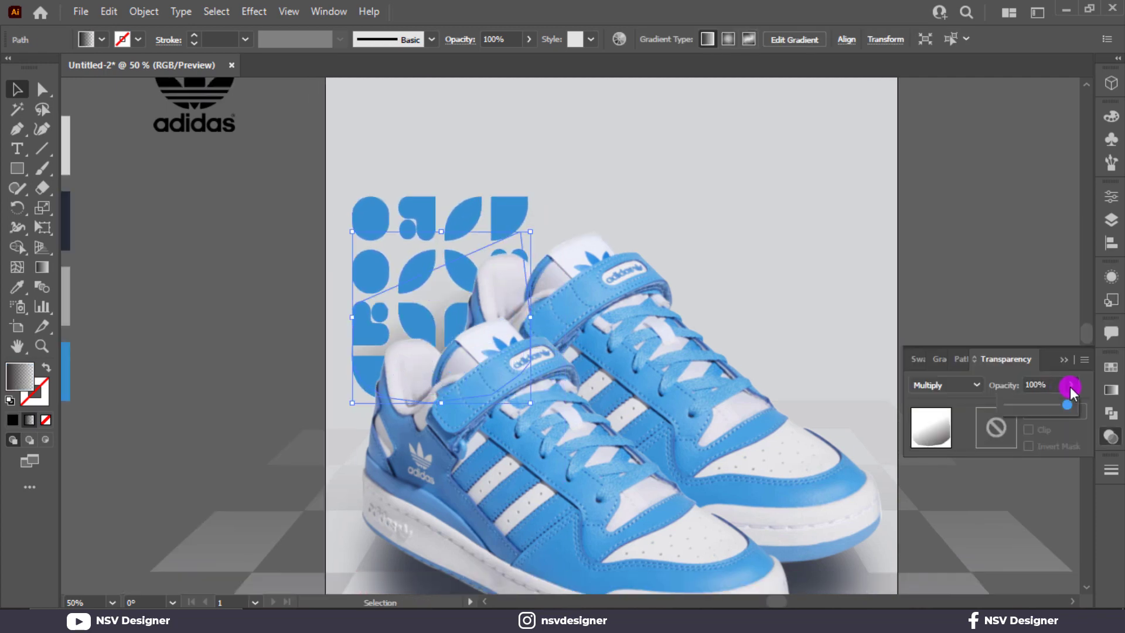
click(1032, 323)
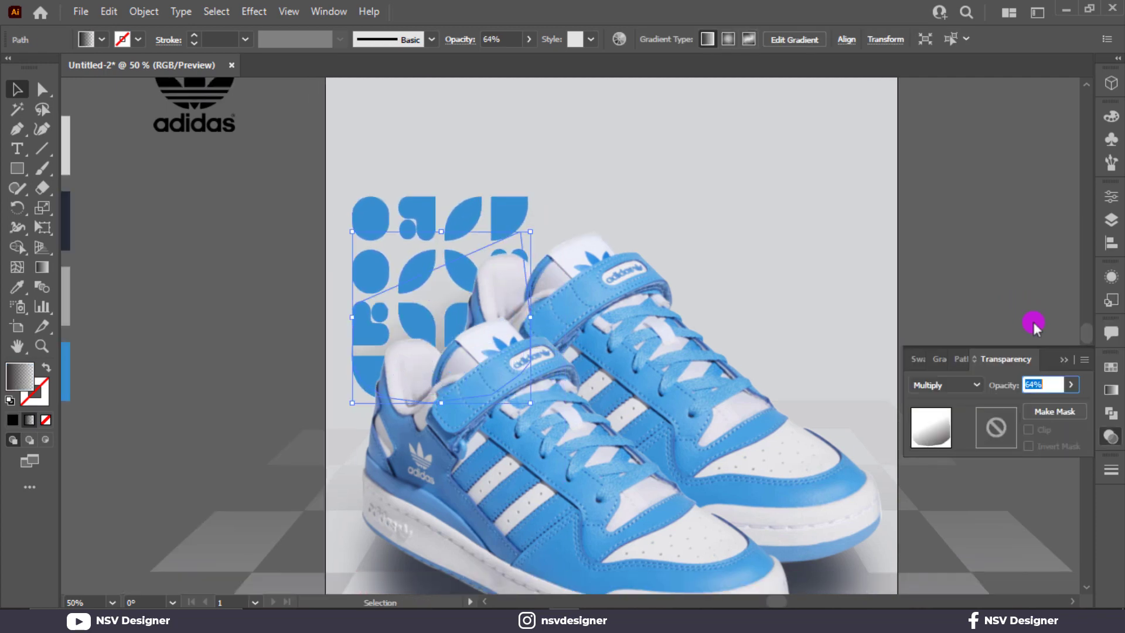
click(1063, 359)
click(1037, 311)
Enlarge the blue pattern group upward and to the right behind the shoes, keeping its lower-left corner in place.
key(ctrl+0)
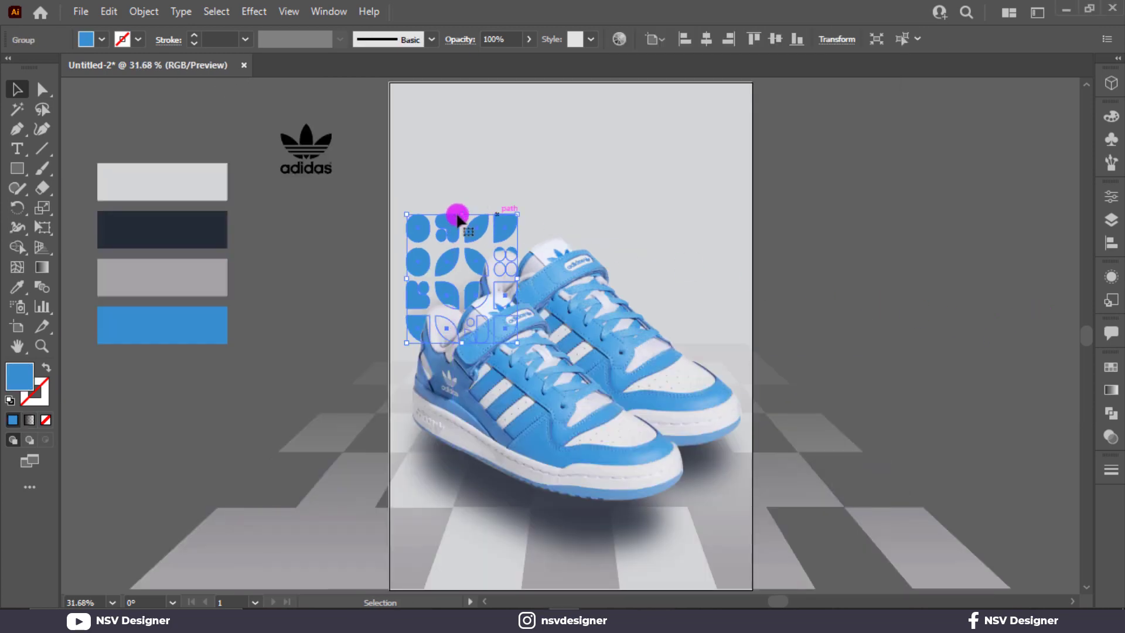
drag(517, 214, 540, 189)
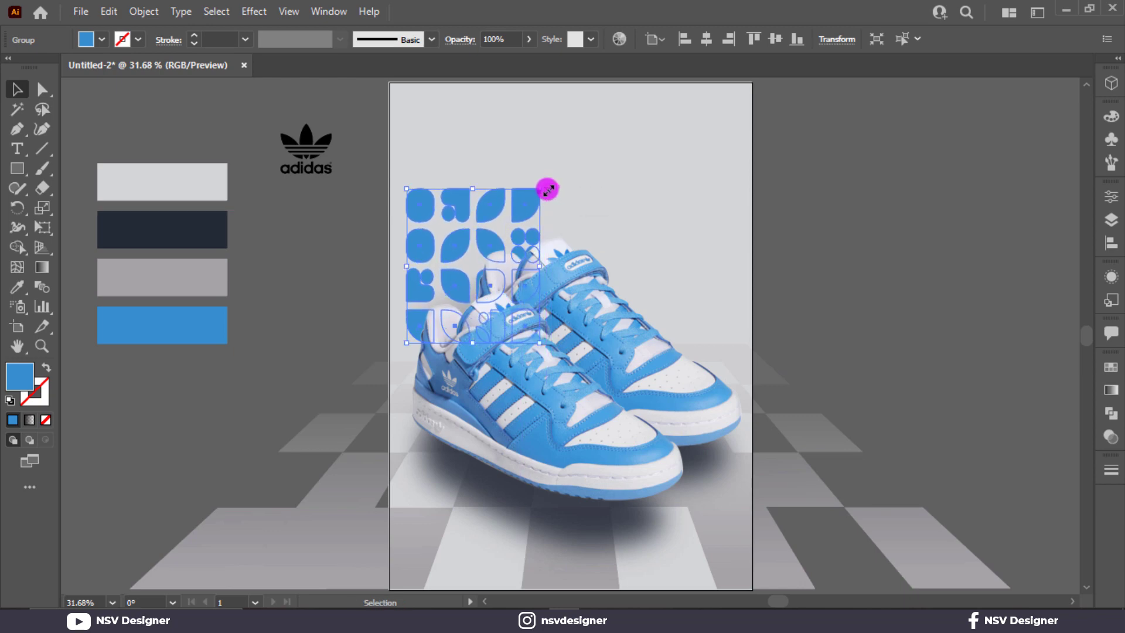
click(535, 160)
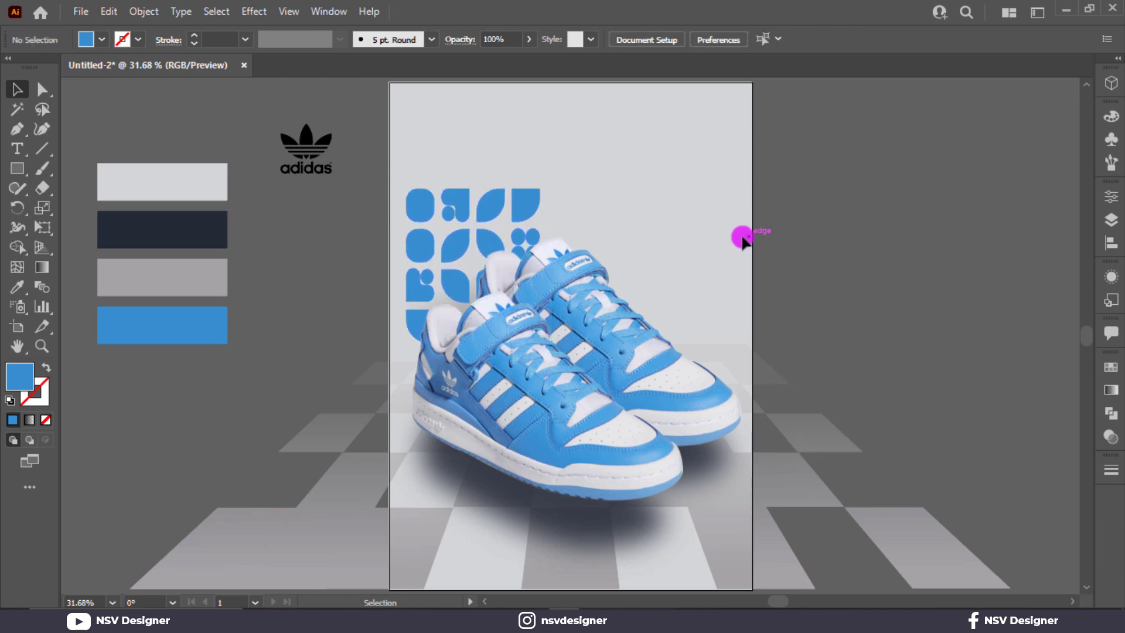
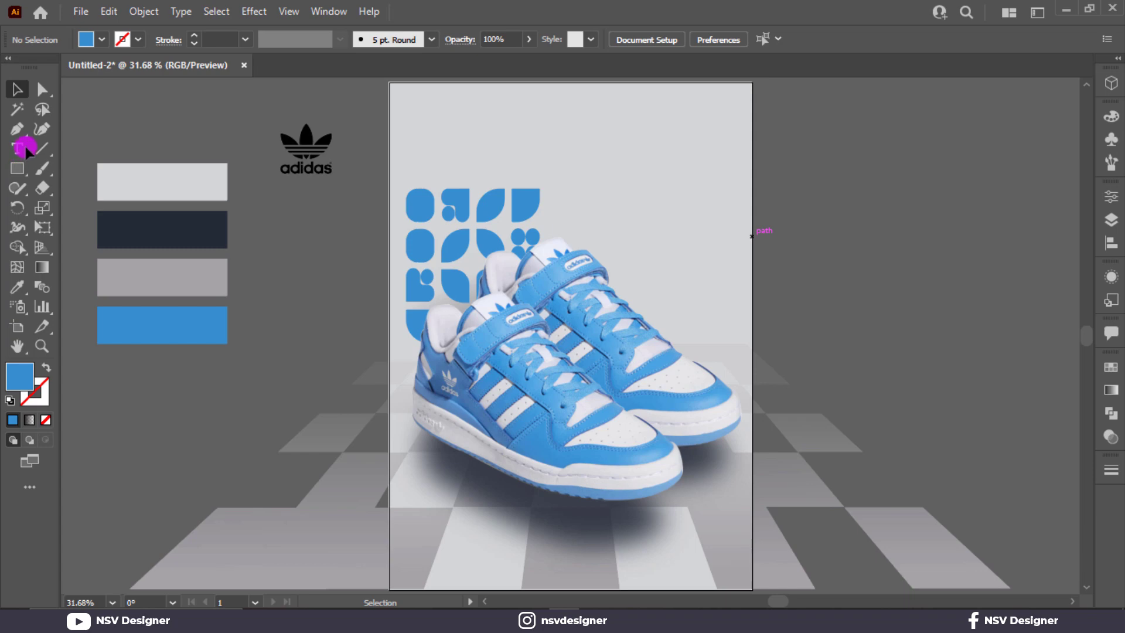
click(17, 89)
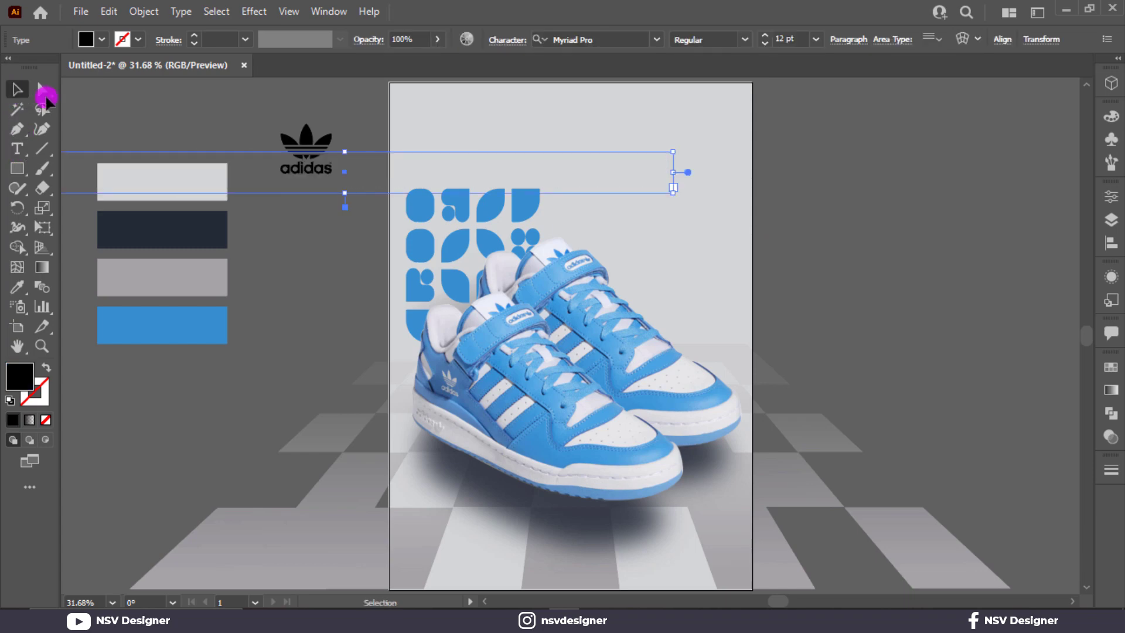
click(442, 184)
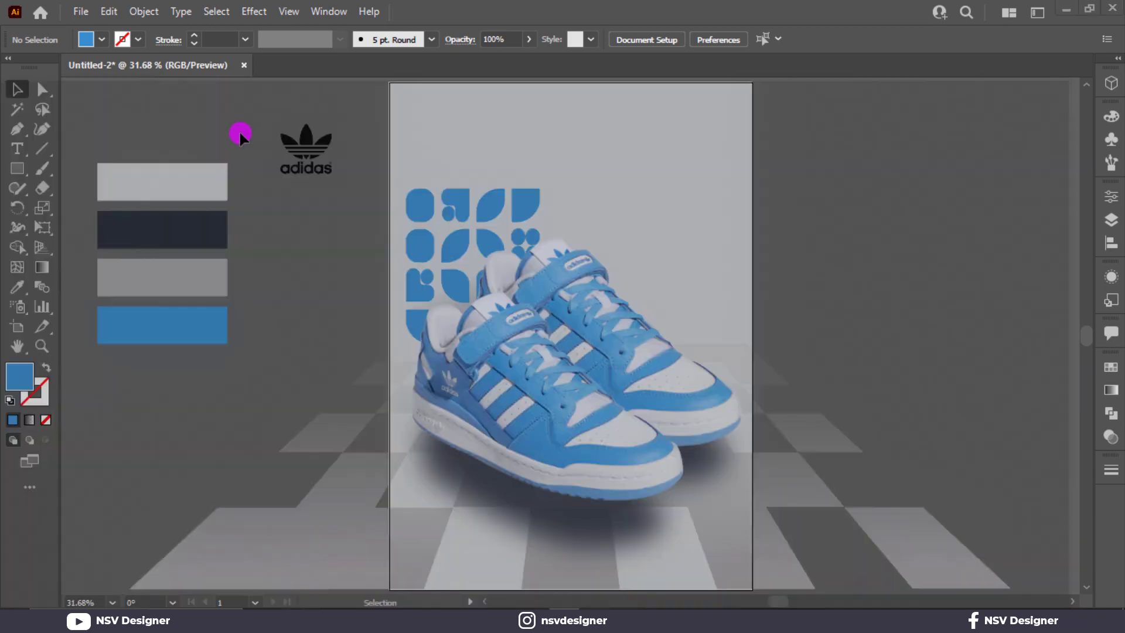
scroll(240, 132, down, 3)
scroll(240, 133, up, 2)
key(ctrl+0)
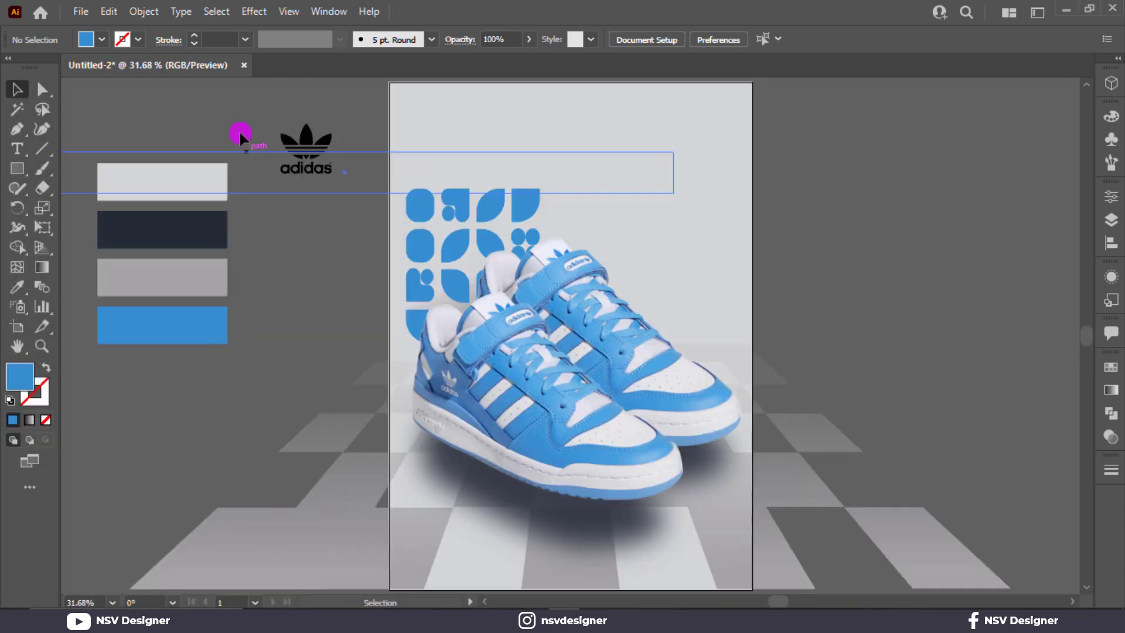
key(t)
click(797, 205)
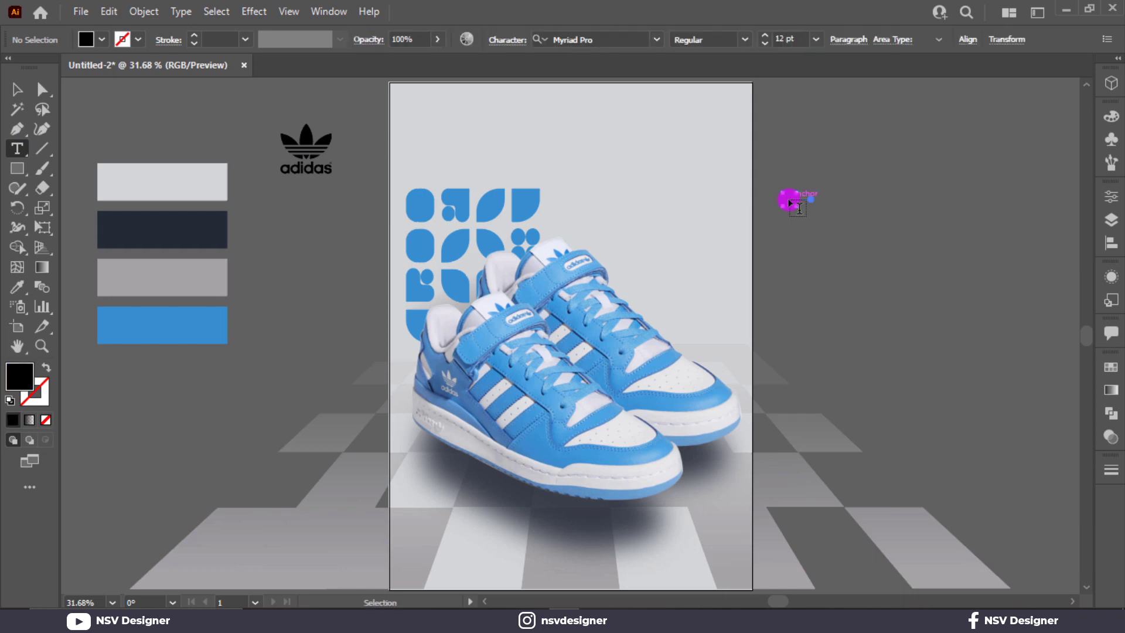
click(16, 90)
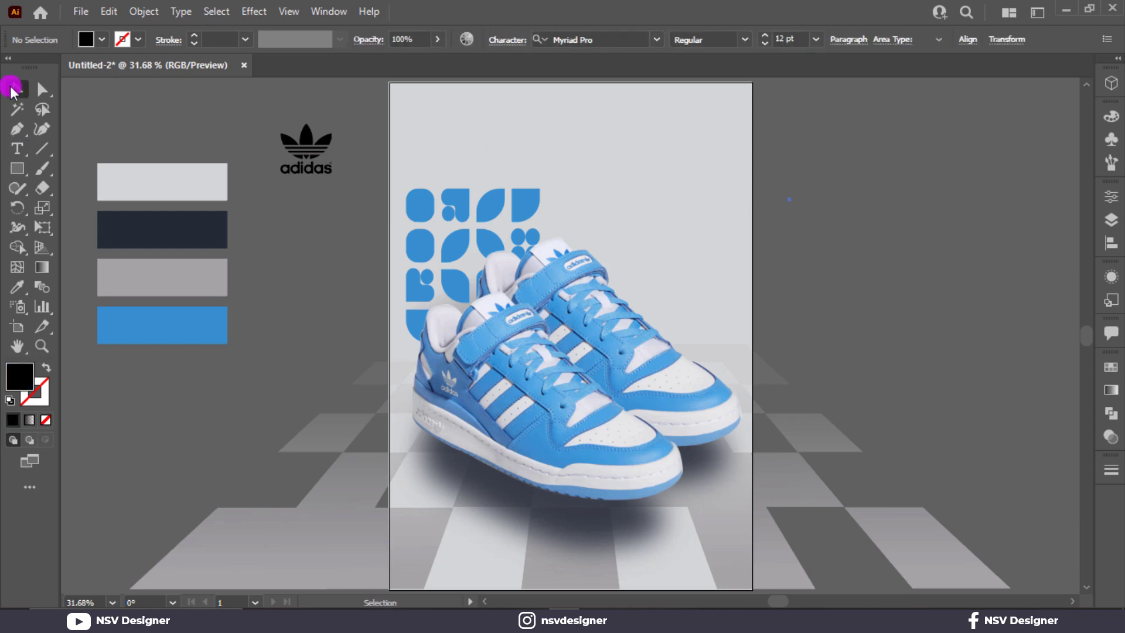
key(Delete)
Create the text FORUM LOW, scaled up to about 77 pt, and place it directly above the blue pattern on the poster.
key(t)
click(820, 271)
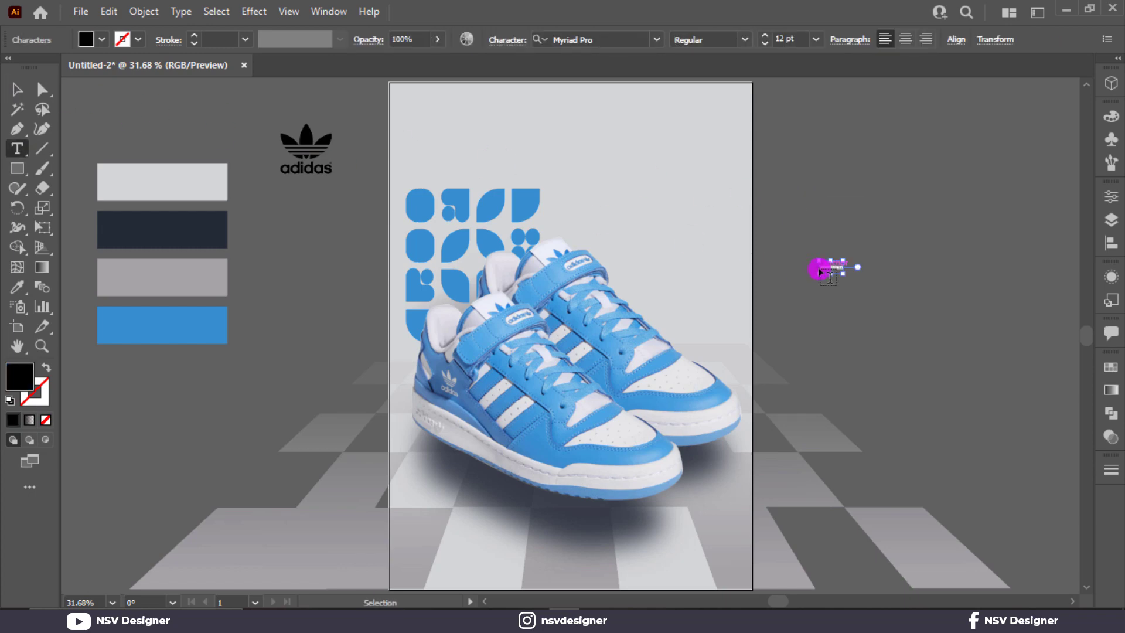
click(15, 89)
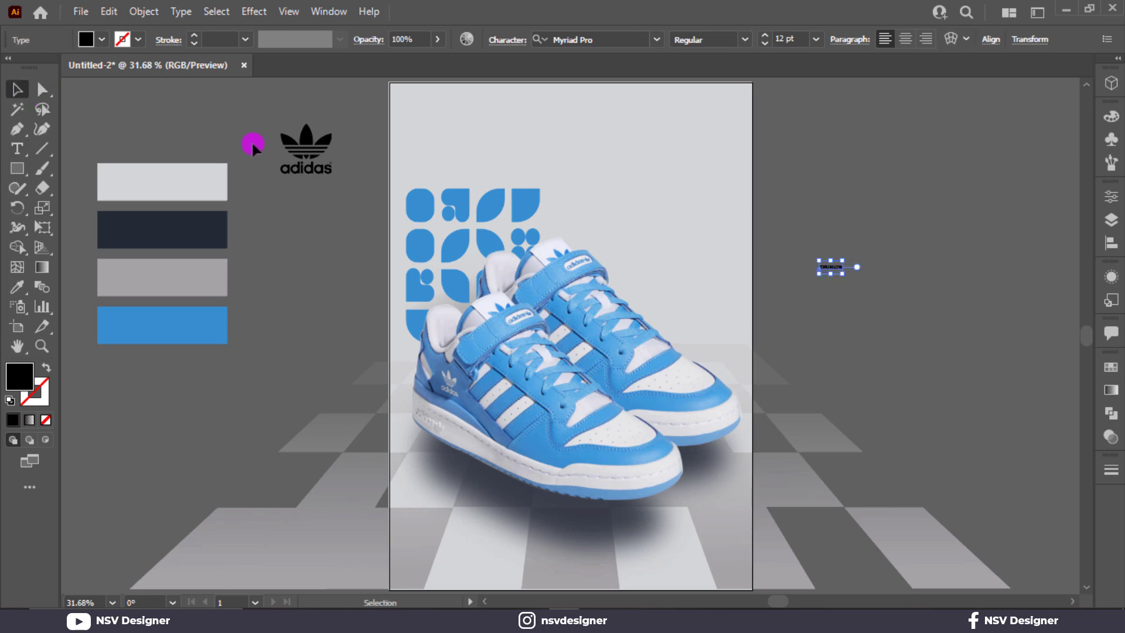
drag(844, 275, 968, 299)
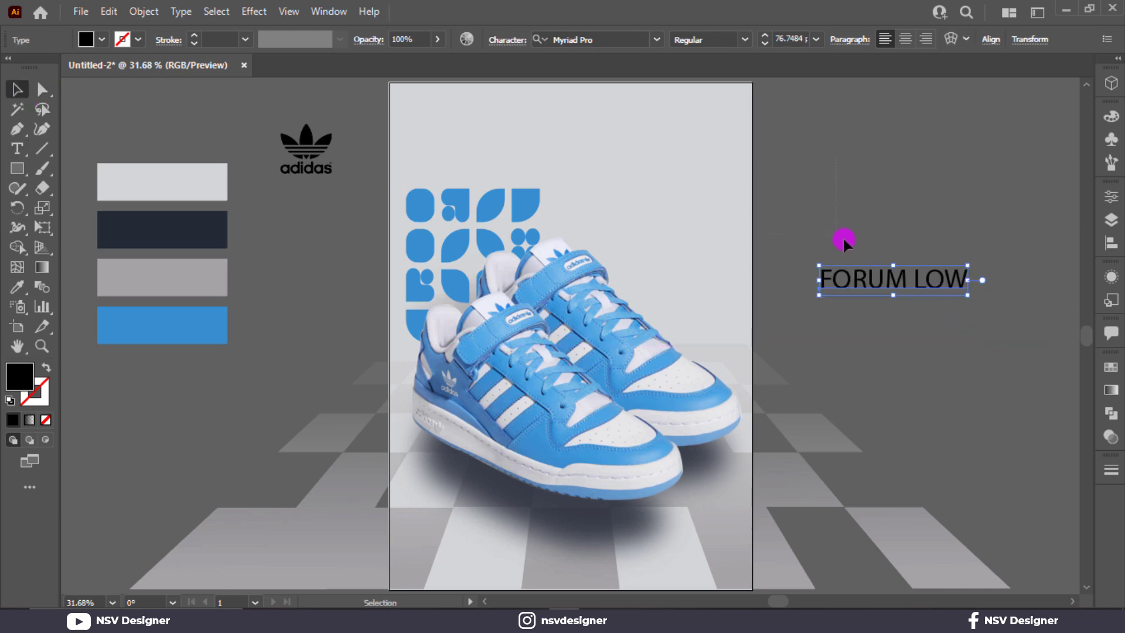
drag(843, 239, 845, 239)
drag(862, 277, 456, 172)
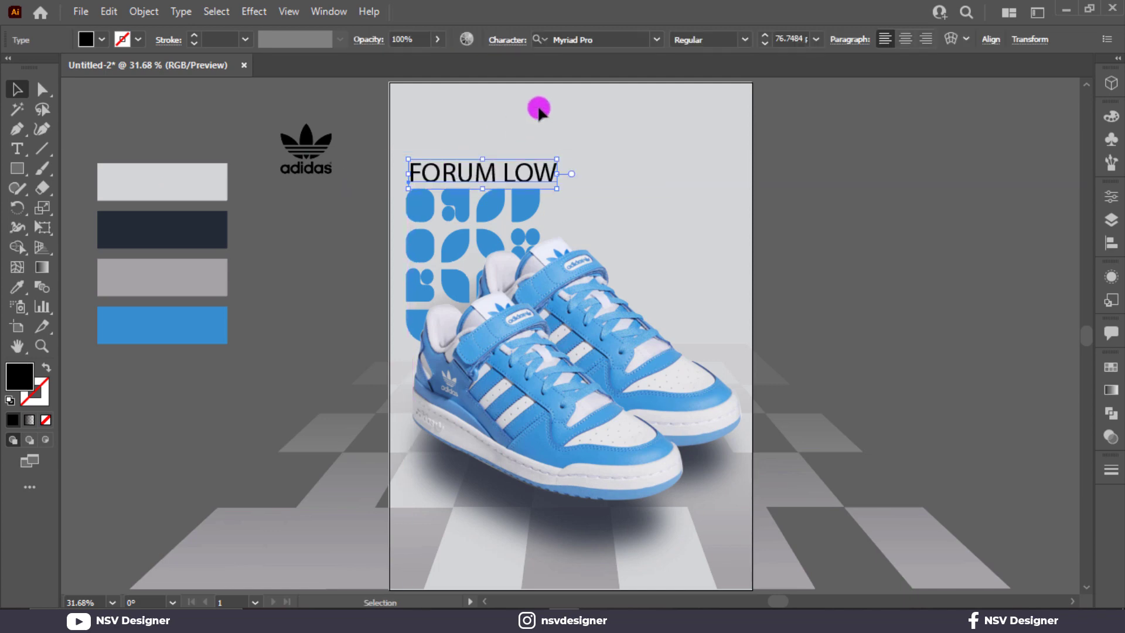
Set the font of the FORUM LOW text to Montserrat ExtraBold.
click(619, 40)
text(mon)
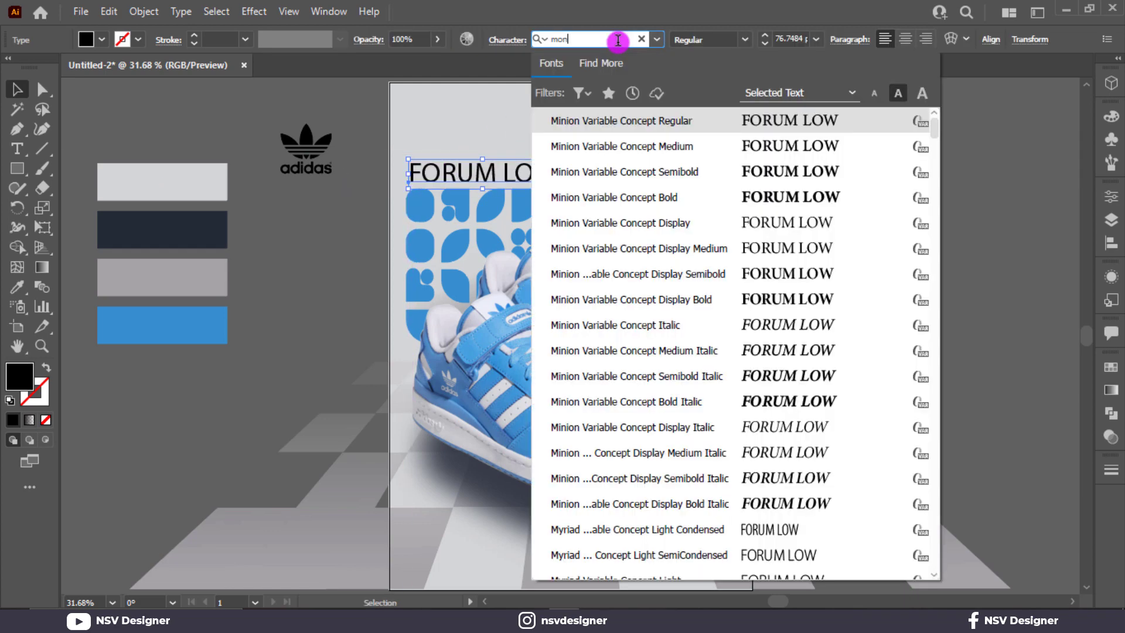
text(t)
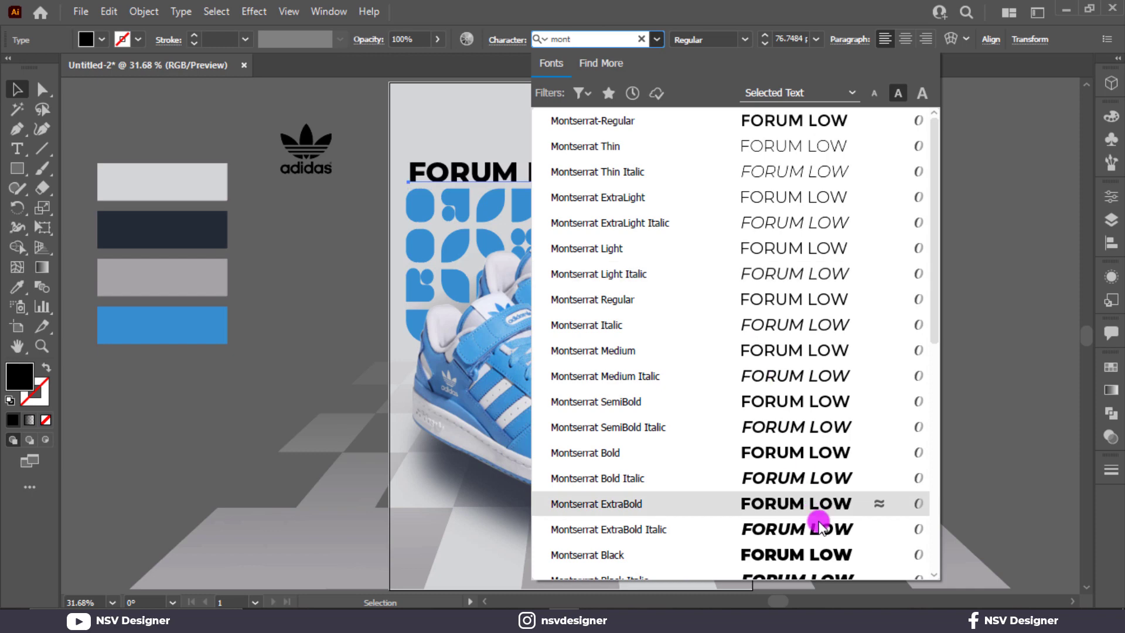
scroll(819, 523, down, 2)
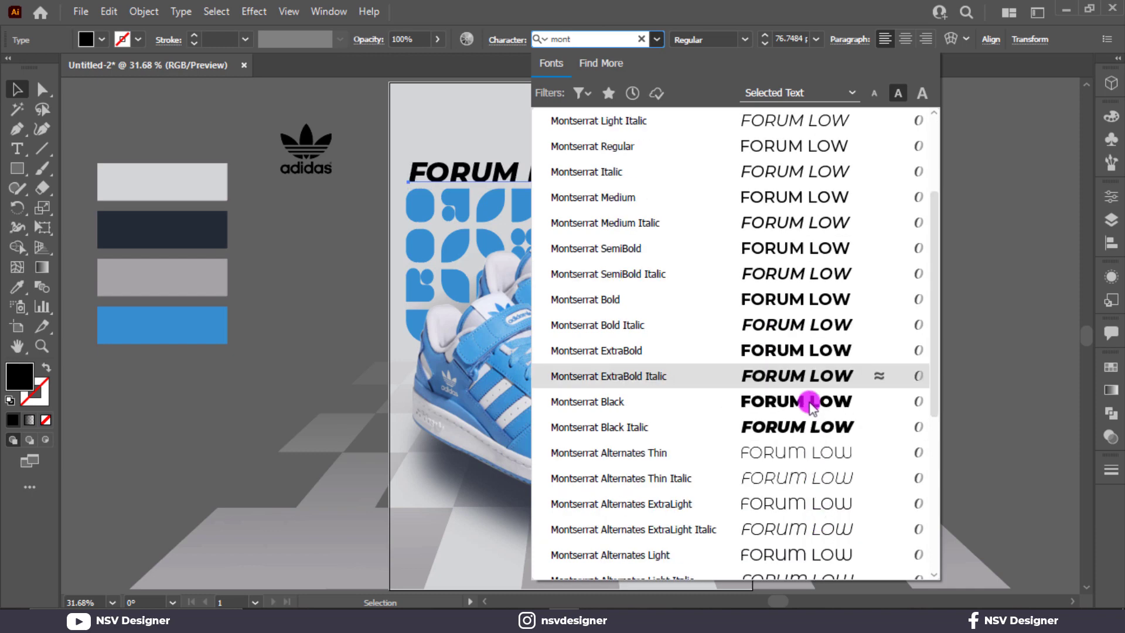
click(807, 352)
Scale the FORUM LOW text down to about 55 pt so it roughly matches the width of the pattern below.
key(ctrl+equal)
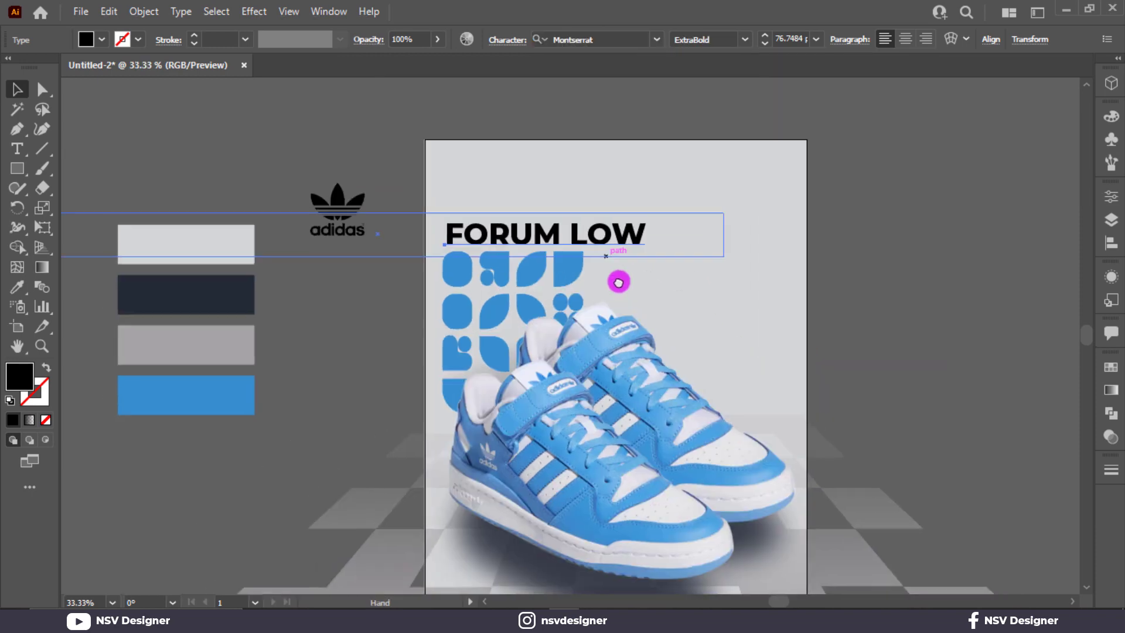
click(661, 157)
click(639, 261)
drag(658, 279, 540, 258)
key(ctrl+equal)
key(ctrl+equal)
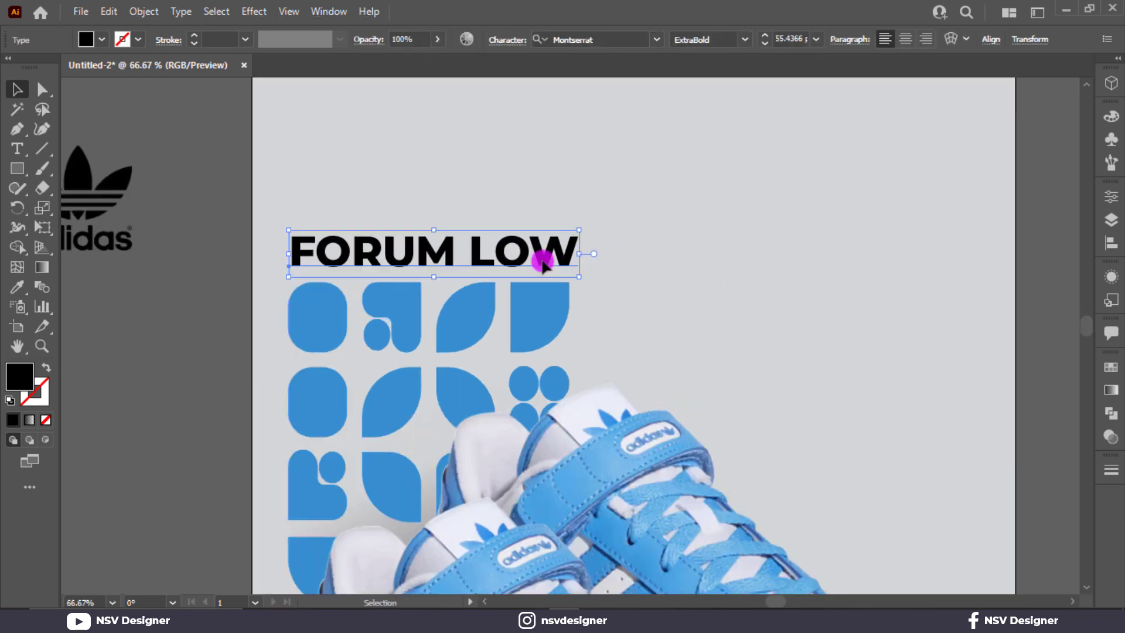
Delete the stray empty text frame that stretches across the FORUM LOW heading.
click(261, 290)
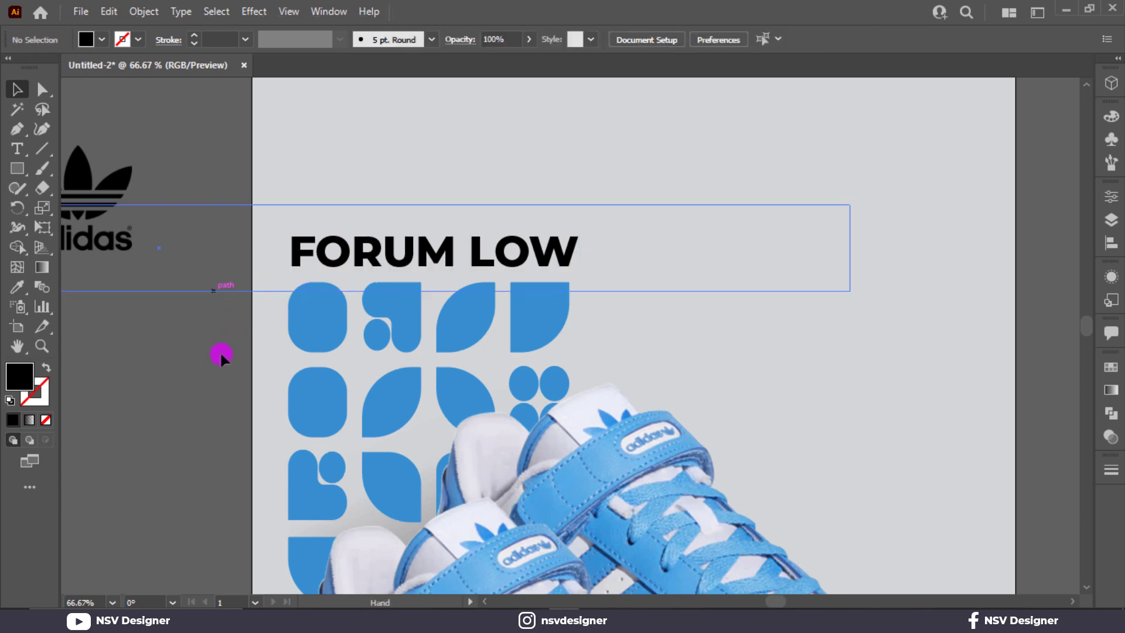
click(301, 254)
click(214, 205)
key(Delete)
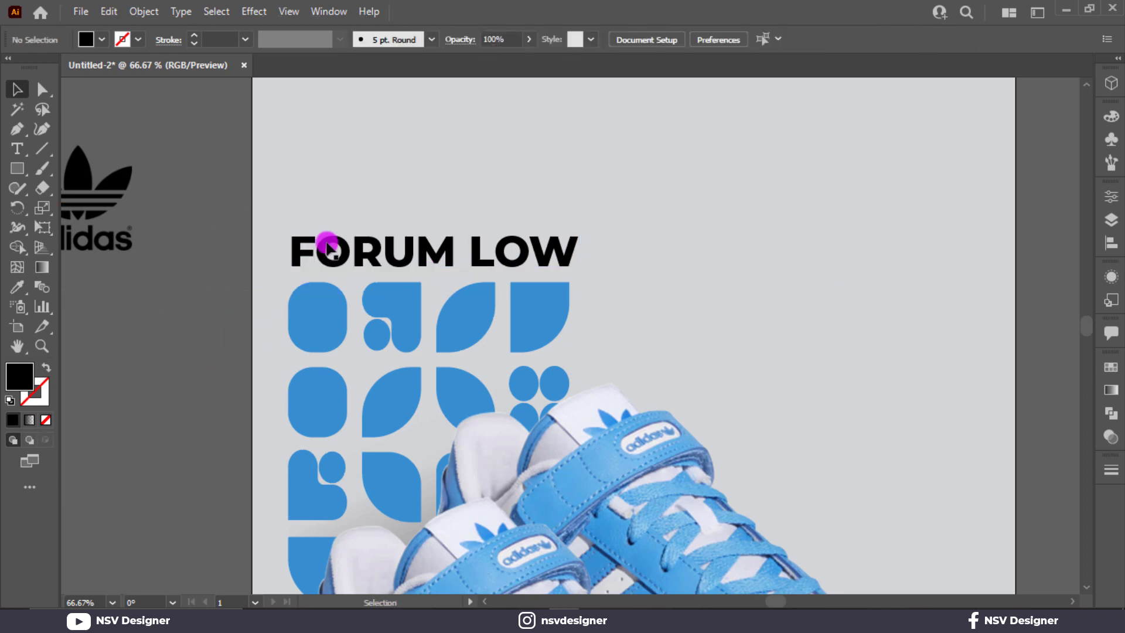
Change the FORUM LOW heading's font weight to Black.
click(479, 247)
click(746, 39)
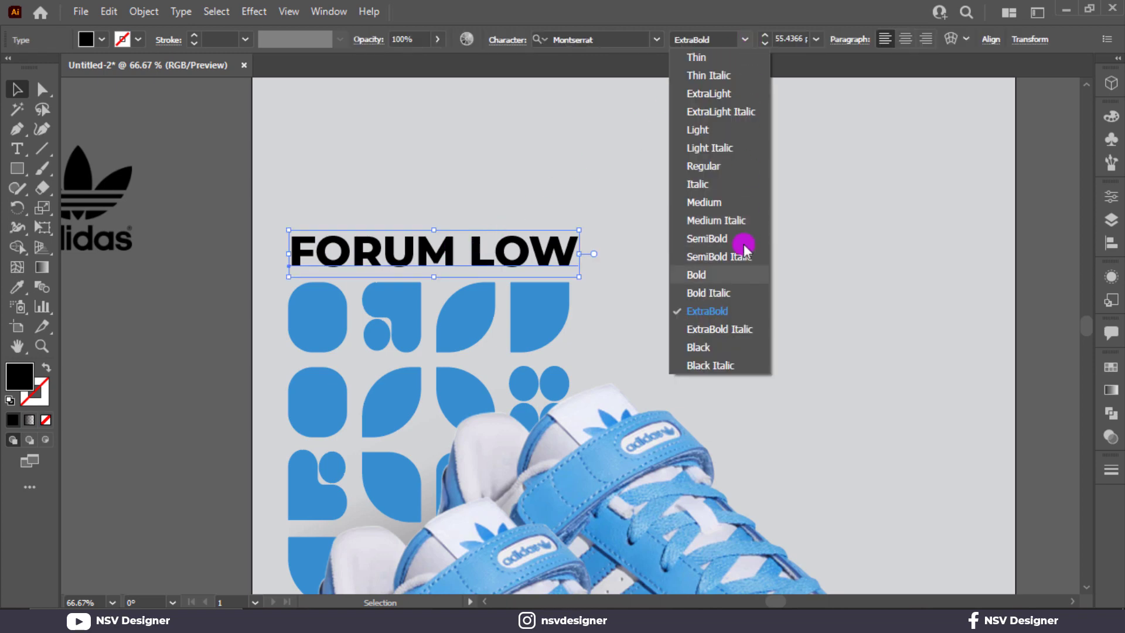
click(741, 345)
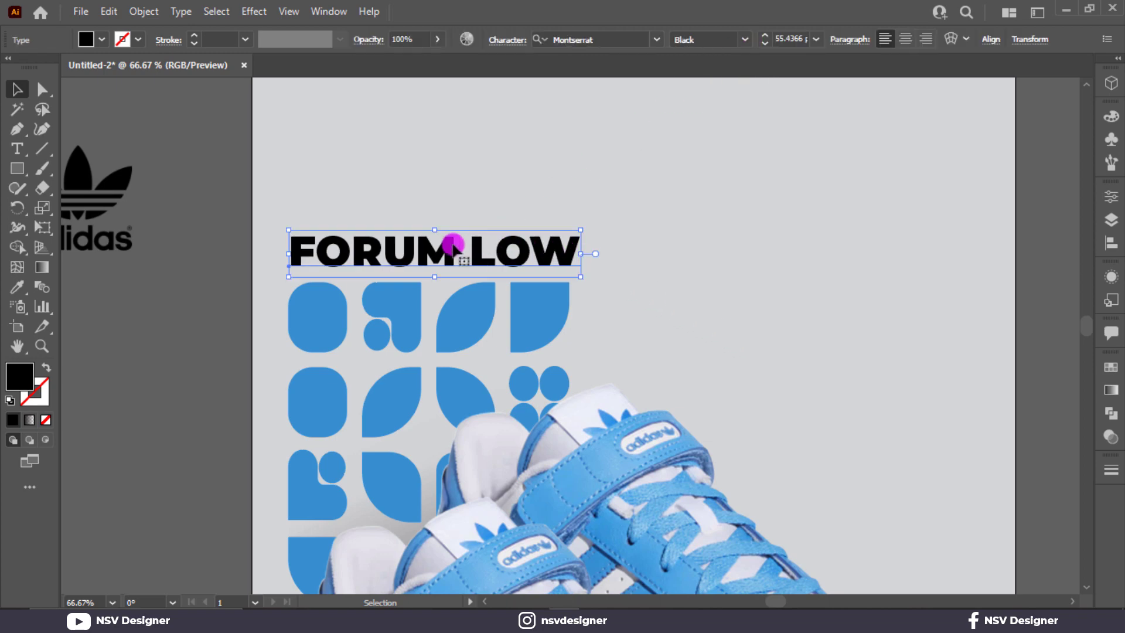
click(245, 239)
Color the FORUM LOW heading with the dark navy sampled from the colour palette.
key(ctrl+0)
click(319, 163)
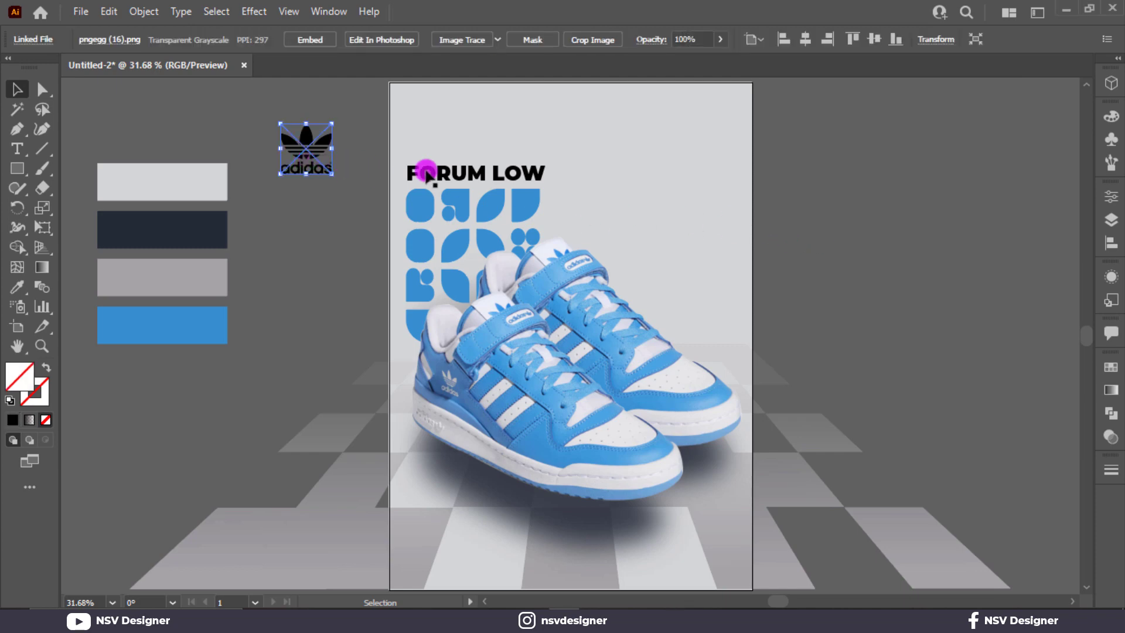
click(464, 172)
key(i)
click(222, 232)
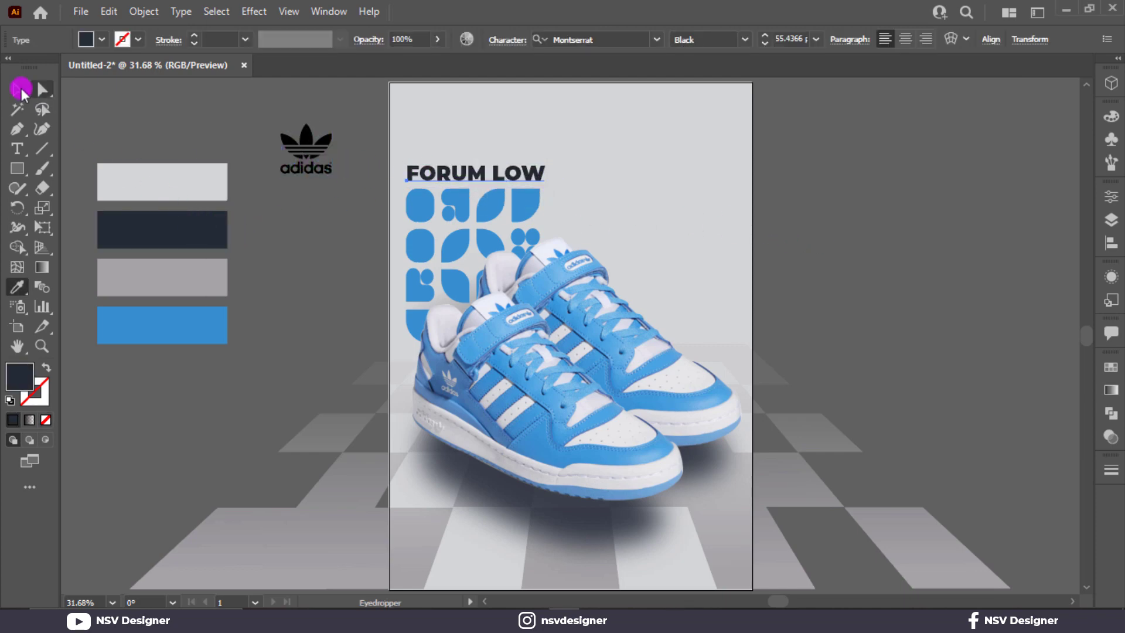
click(17, 89)
Image Trace the black adidas logo beside the artboard and expand the tracing into vector shapes.
click(314, 153)
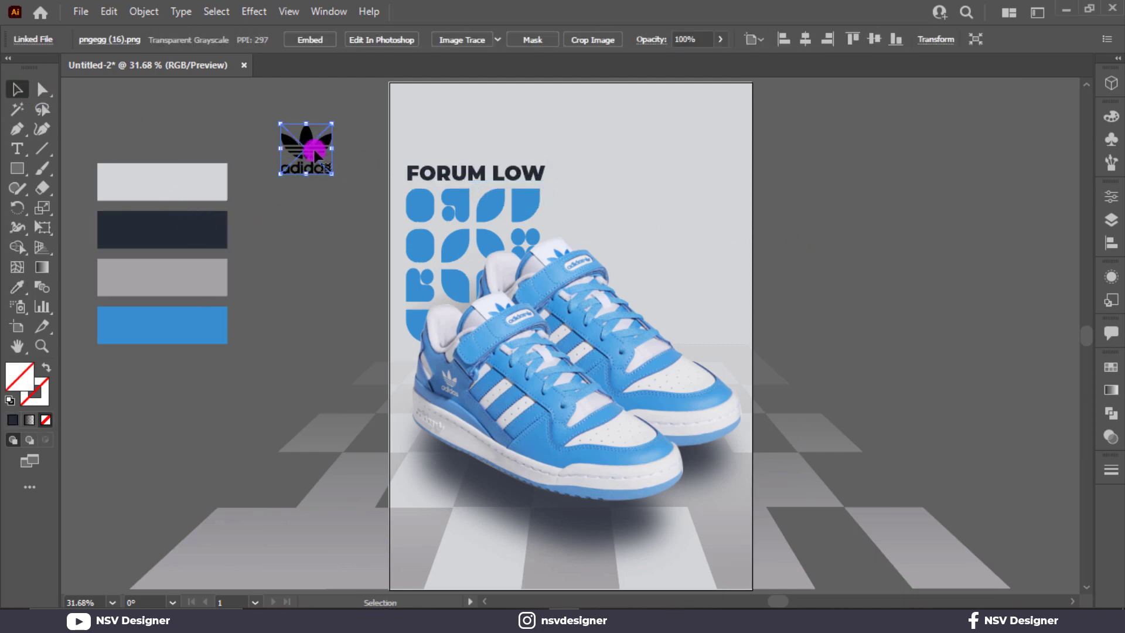
click(472, 37)
right_click(321, 145)
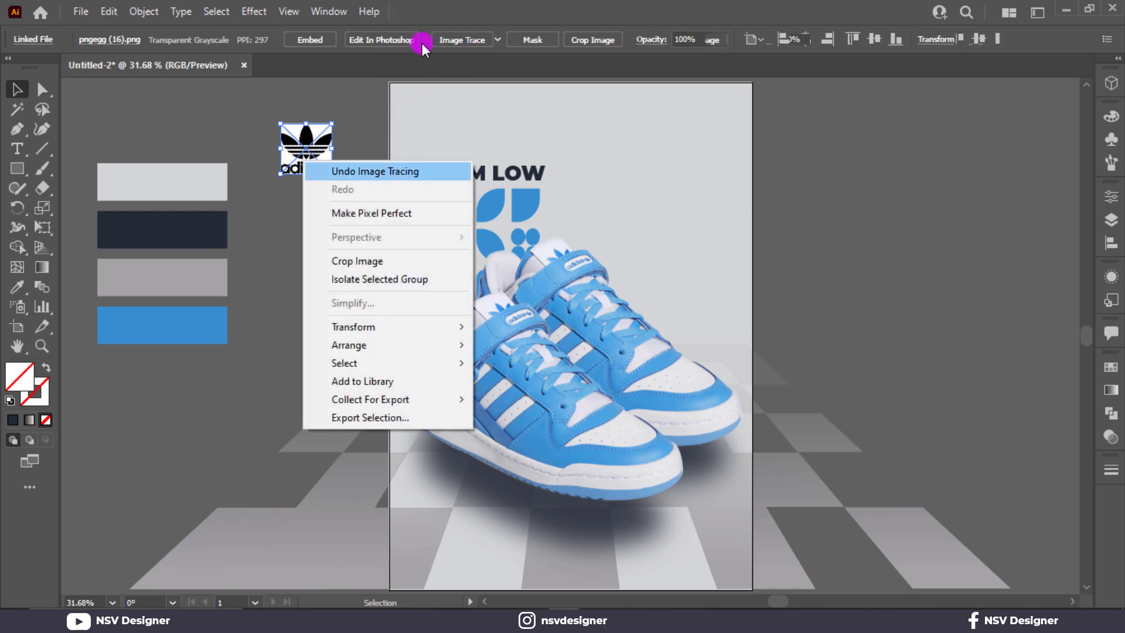
click(422, 44)
Ungroup the expanded adidas logo into separate shapes.
right_click(320, 165)
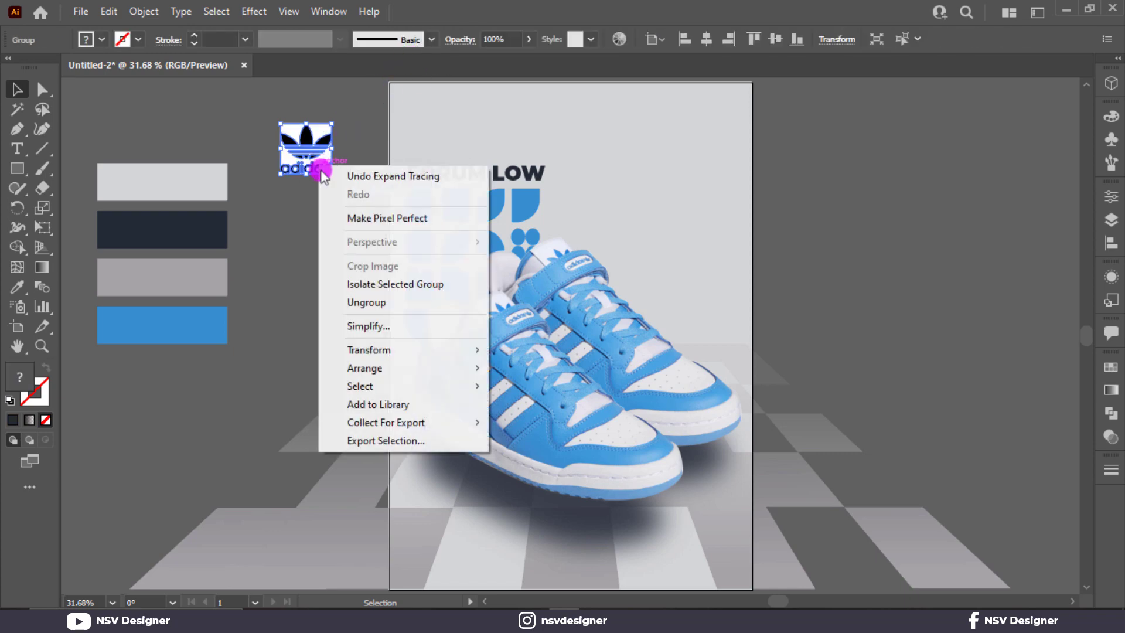
click(375, 302)
click(326, 276)
Try to delete the white background areas of the traced adidas logo, and undo the deletion.
key(ctrl+equal)
key(ctrl+equal)
key(ctrl+equal)
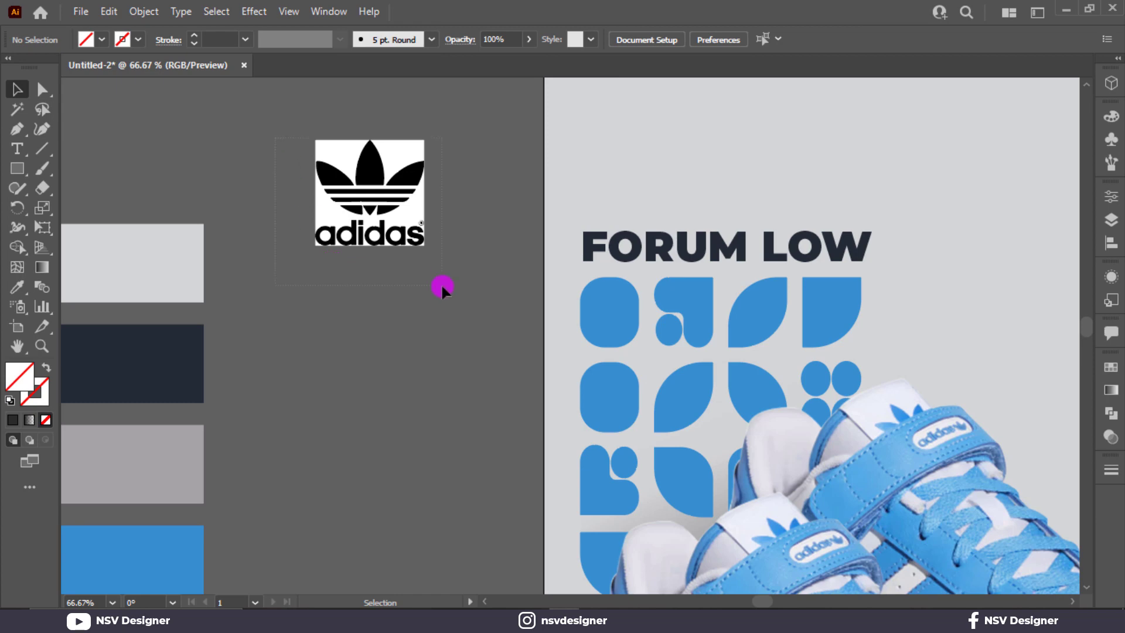
drag(442, 287, 442, 287)
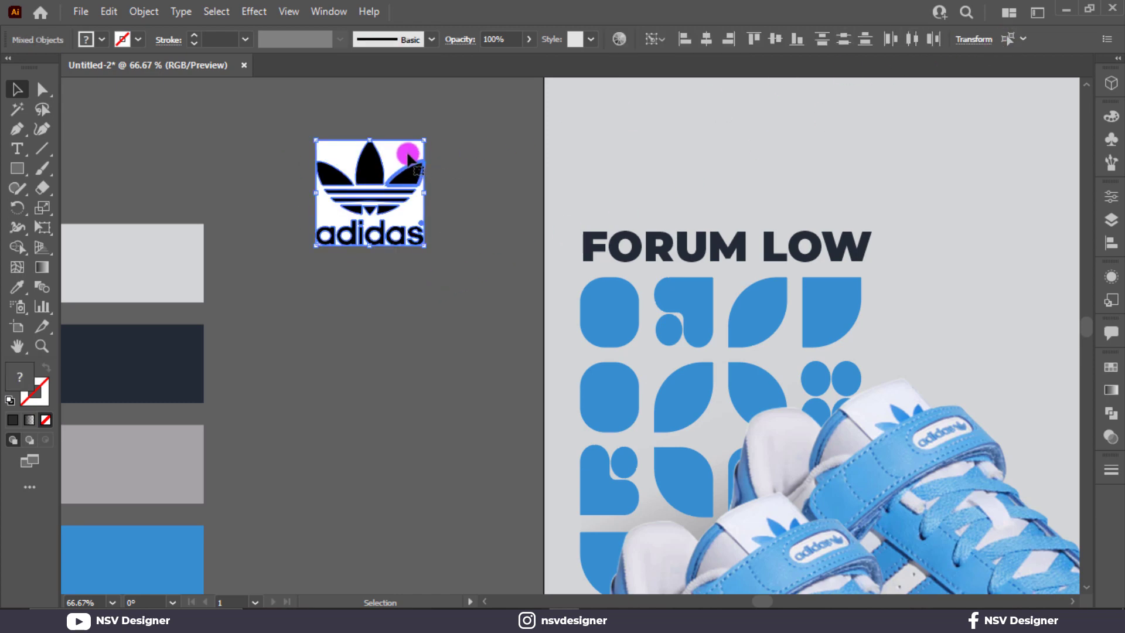
click(428, 144)
drag(445, 292, 445, 292)
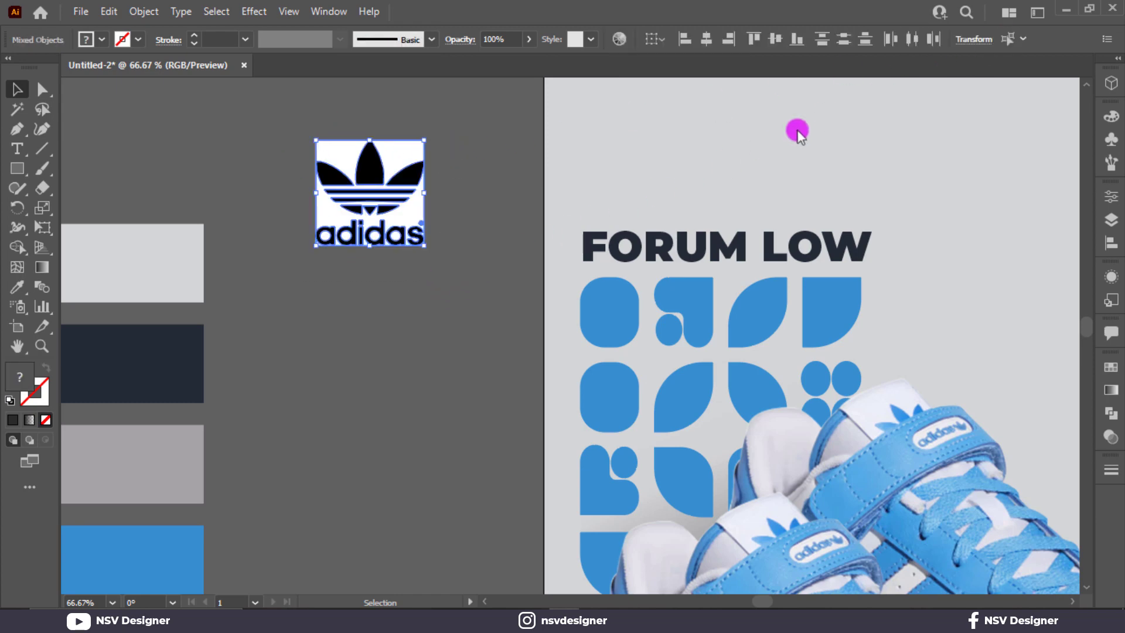
click(402, 158)
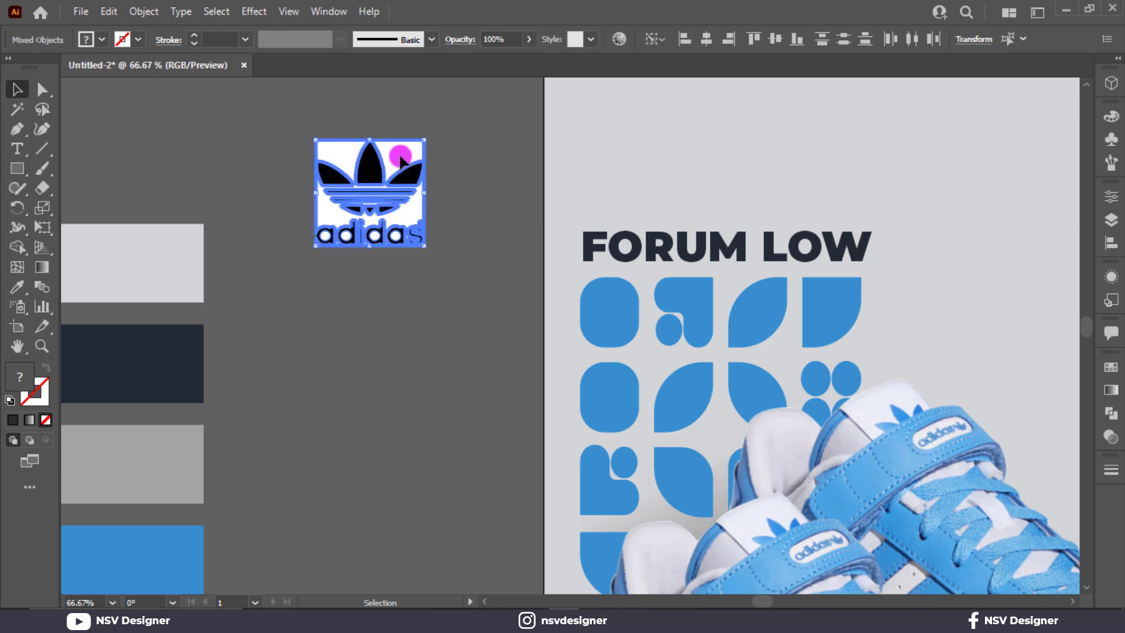
key(Delete)
key(ctrl+z)
right_click(399, 154)
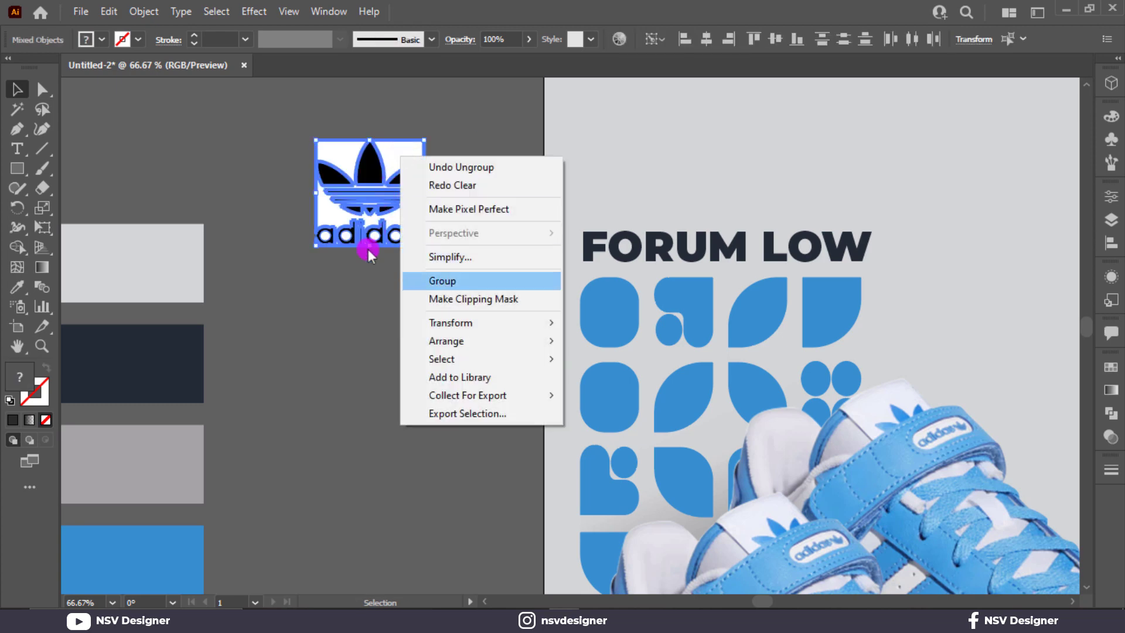
click(350, 273)
Delete the white background and the inner white shapes from the traced adidas logo.
click(351, 225)
click(407, 143)
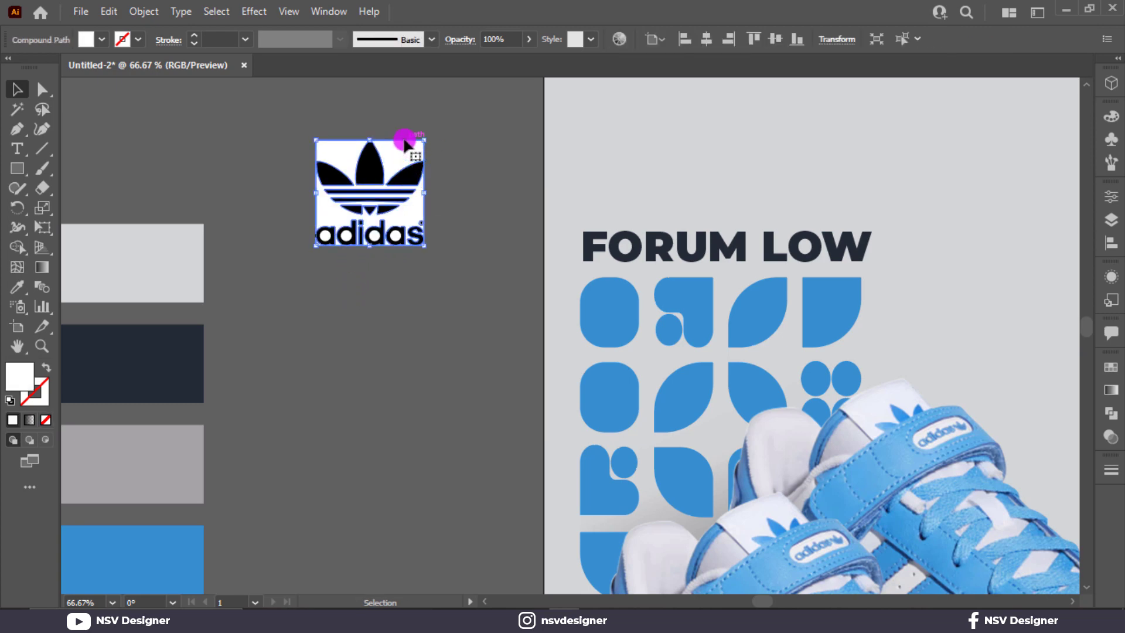
shift+click(411, 157)
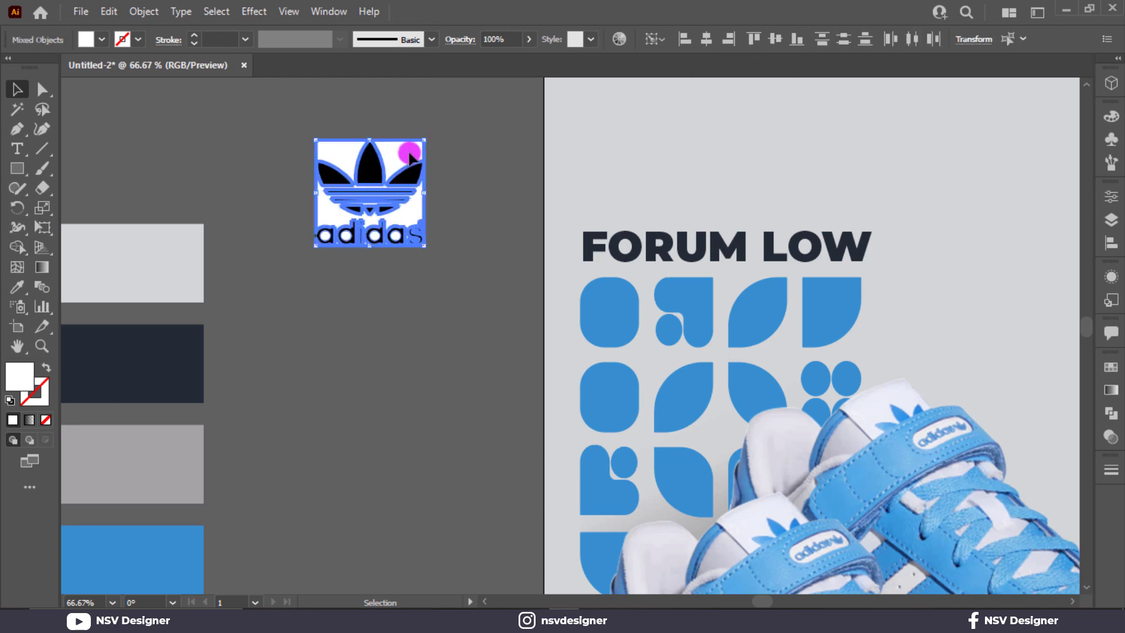
key(Delete)
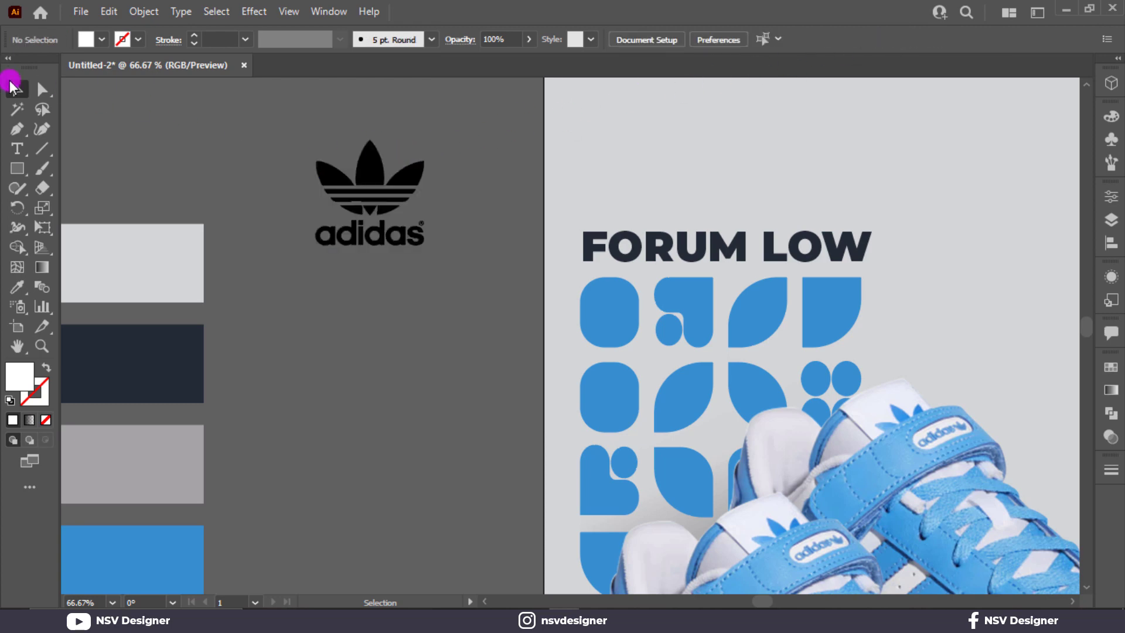
Recolor the whole adidas logo with the dark navy sampled from the colour palette.
drag(388, 237, 430, 263)
key(v)
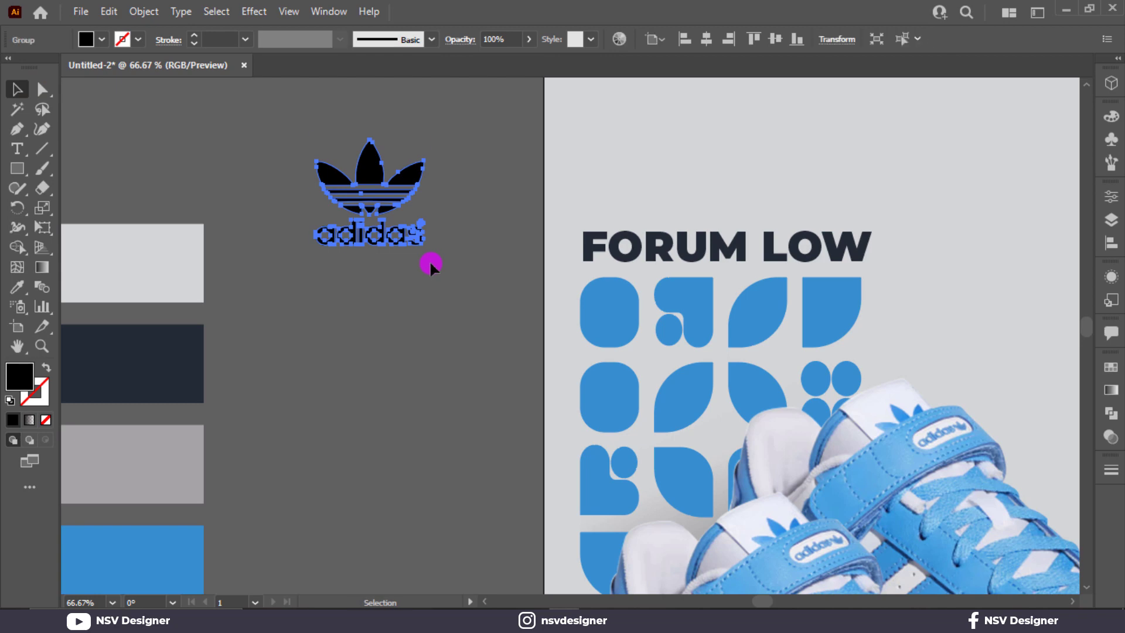
key(i)
click(151, 365)
click(14, 86)
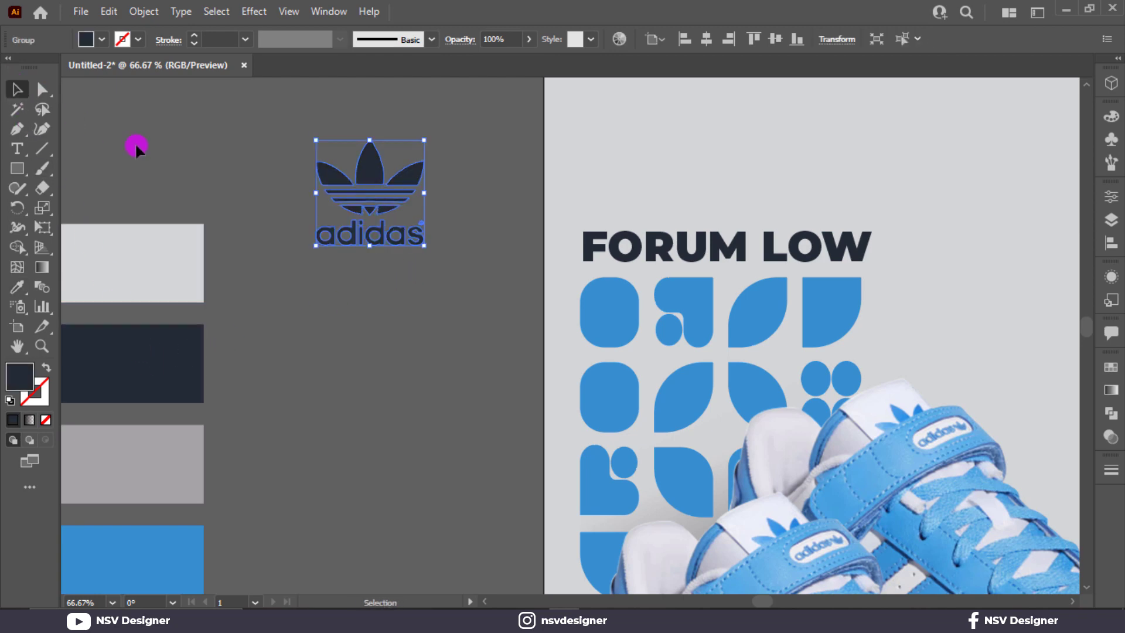
Place the adidas logo on the poster directly above the FORUM LOW heading, aligned with the heading's left edge.
drag(364, 181, 645, 161)
right_click(664, 177)
click(865, 396)
click(355, 189)
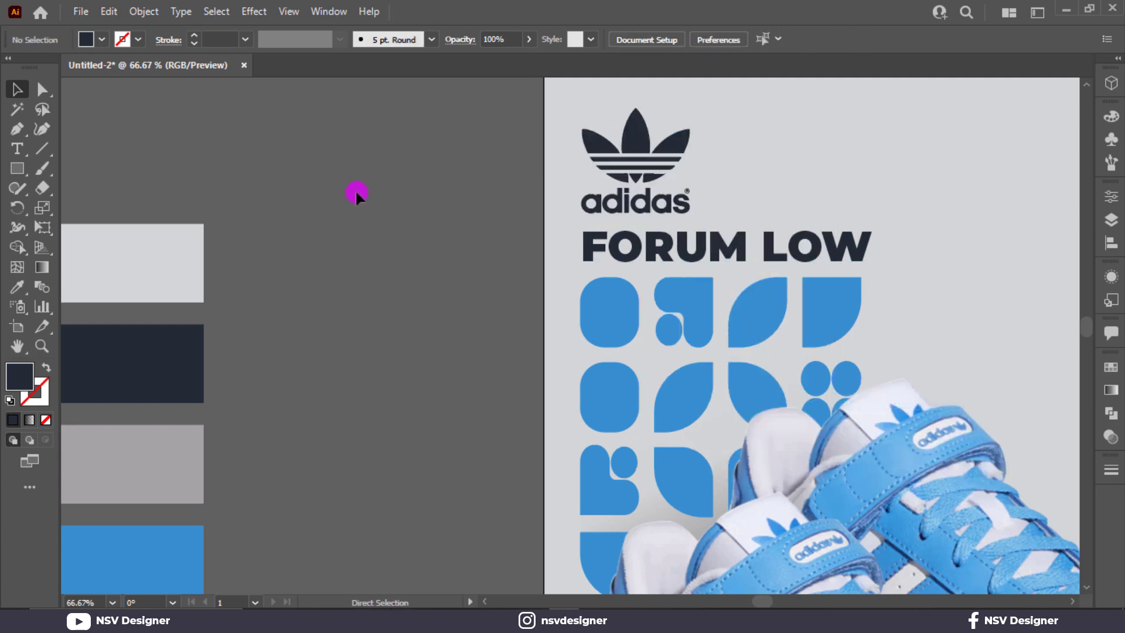
key(ctrl+0)
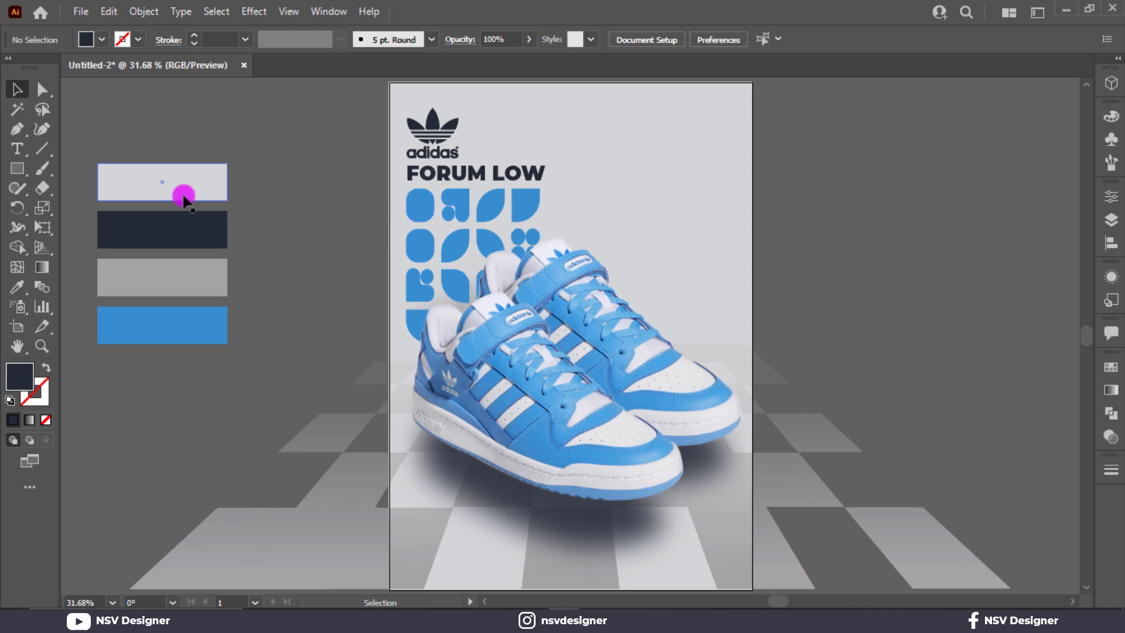
Draw a small dark navy rectangle near the poster's lower edge and fully round its corners into a pill.
click(20, 168)
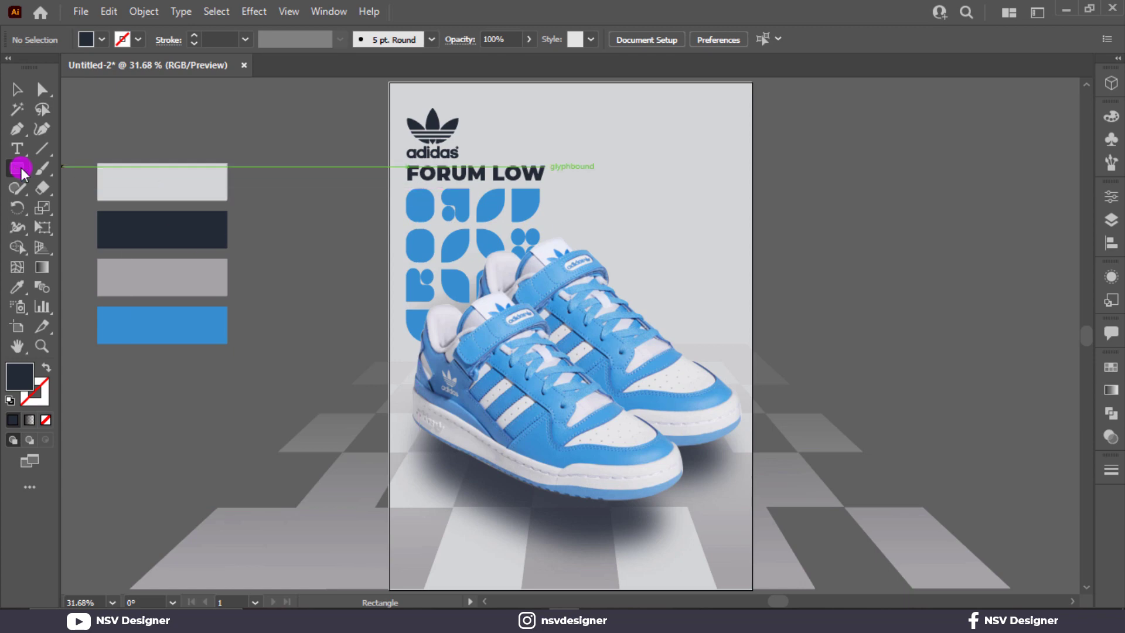
drag(521, 557, 628, 577)
click(39, 90)
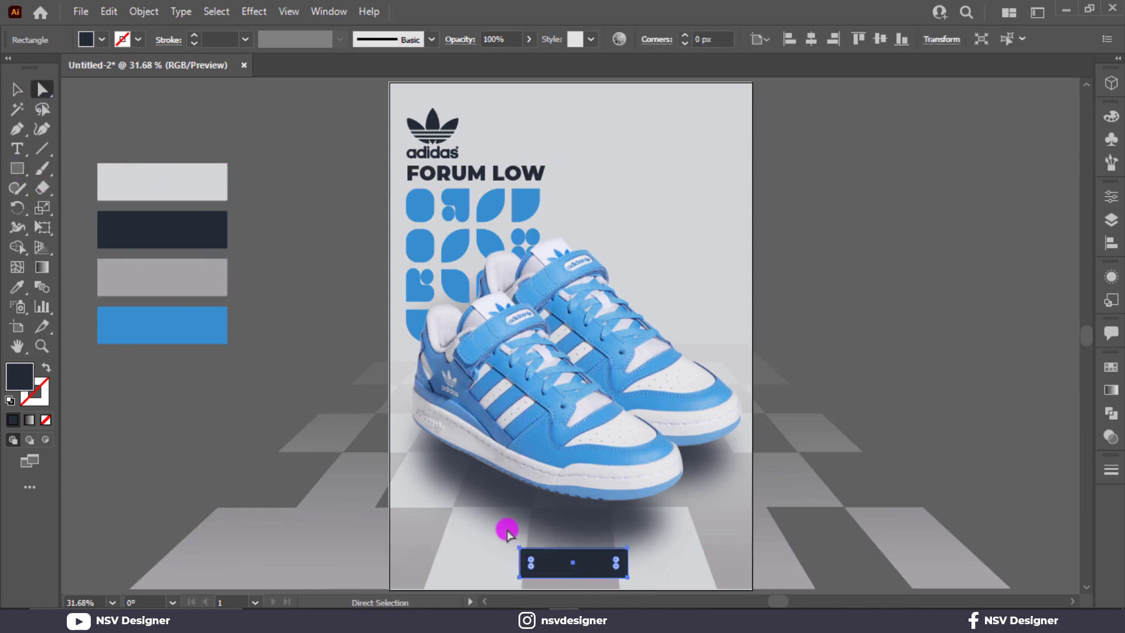
drag(531, 563, 607, 564)
Centre the navy pill shape horizontally on the artboard.
click(18, 88)
click(825, 561)
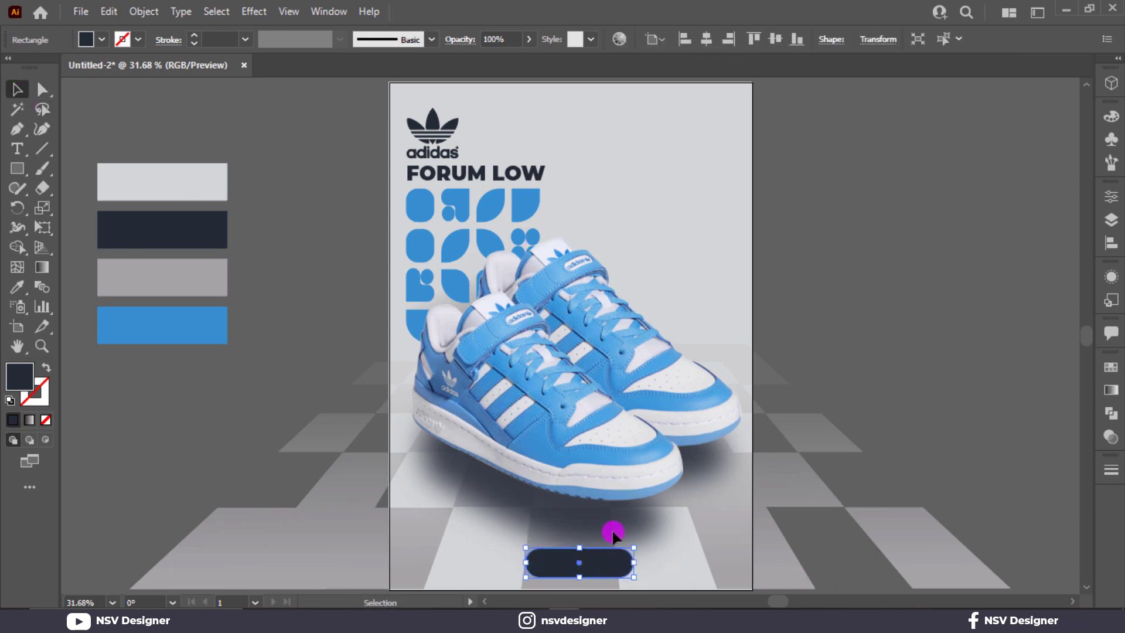
click(712, 47)
click(957, 219)
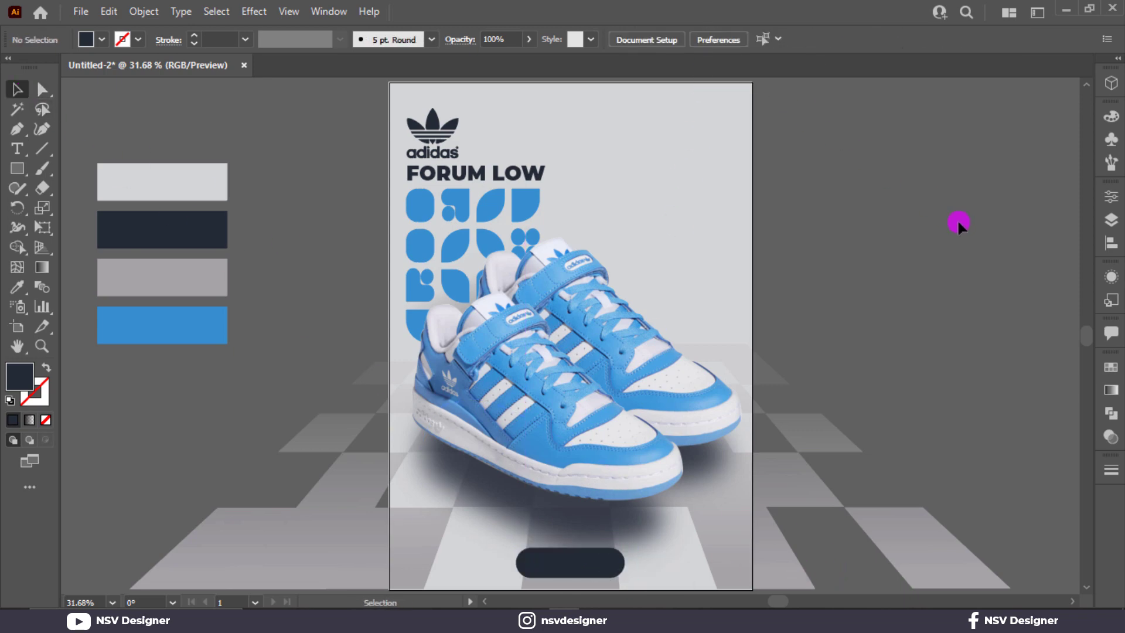
Try the palette's blue as the pill's fill, and set it back to the dark navy.
click(577, 559)
key(i)
click(193, 333)
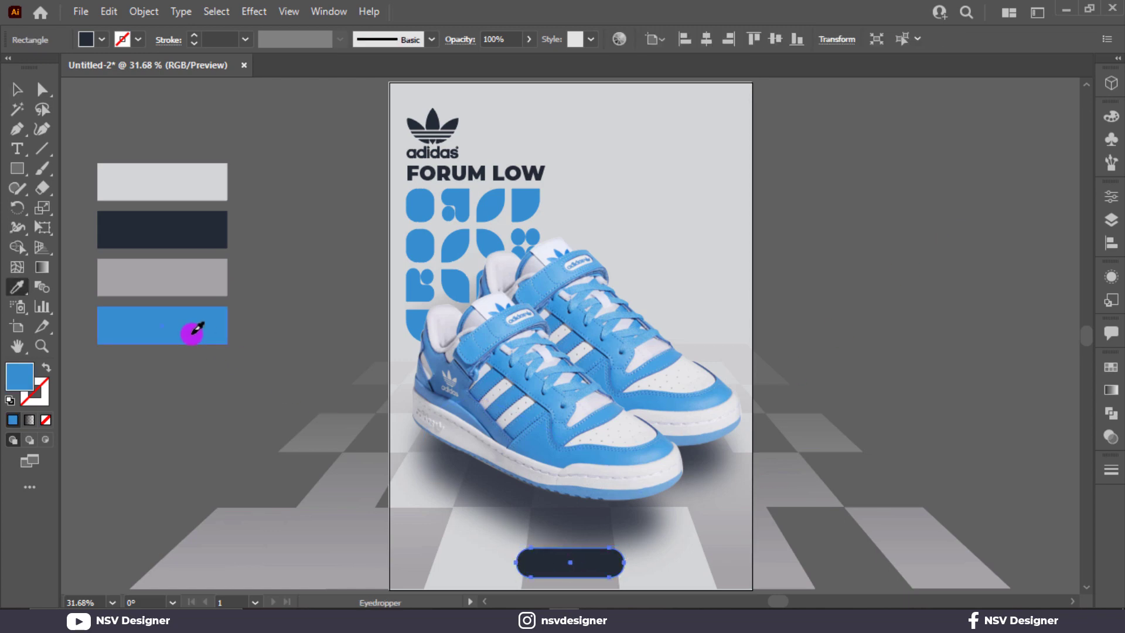
click(179, 230)
key(v)
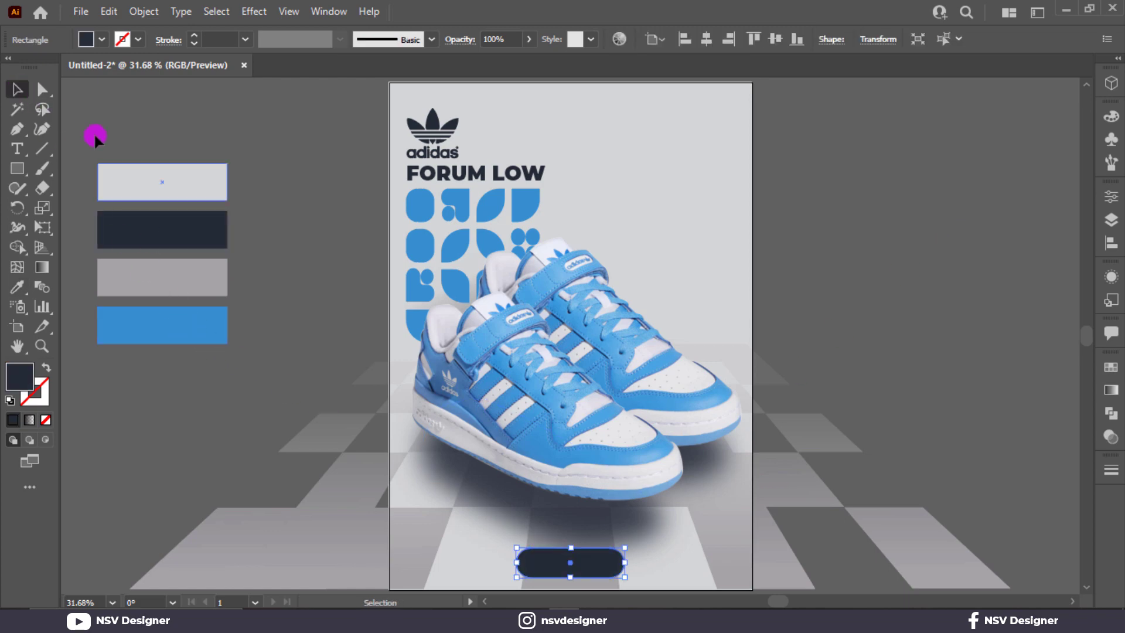
click(282, 265)
Add the text ORDER NOW beside the artboard and color it with the blue sampled from the palette.
click(20, 149)
click(924, 211)
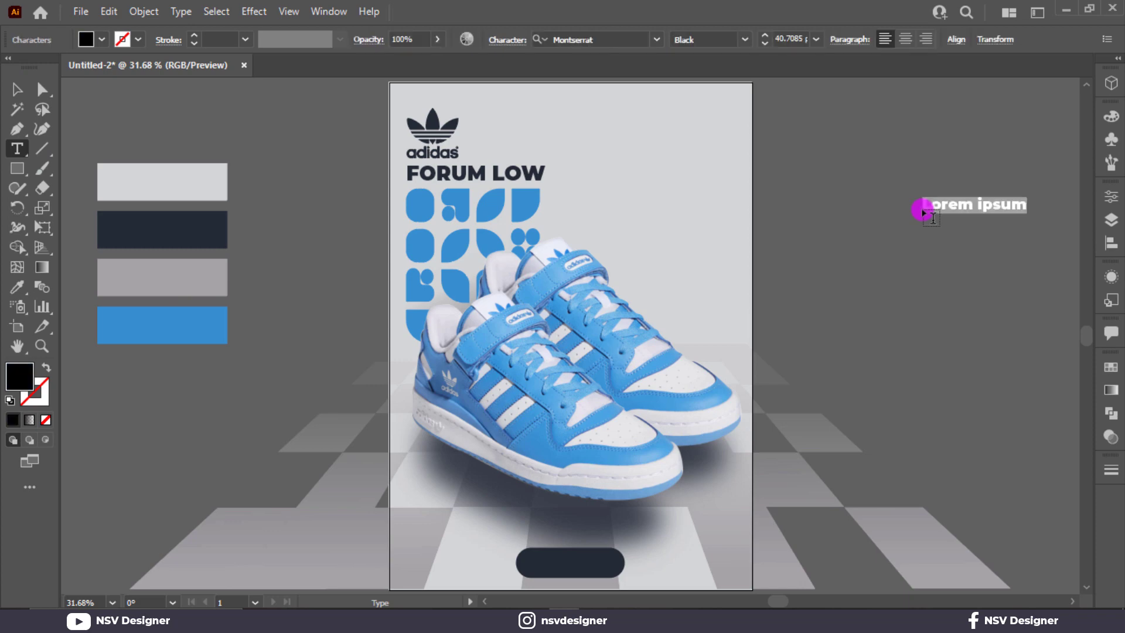
text(ORDER NOW)
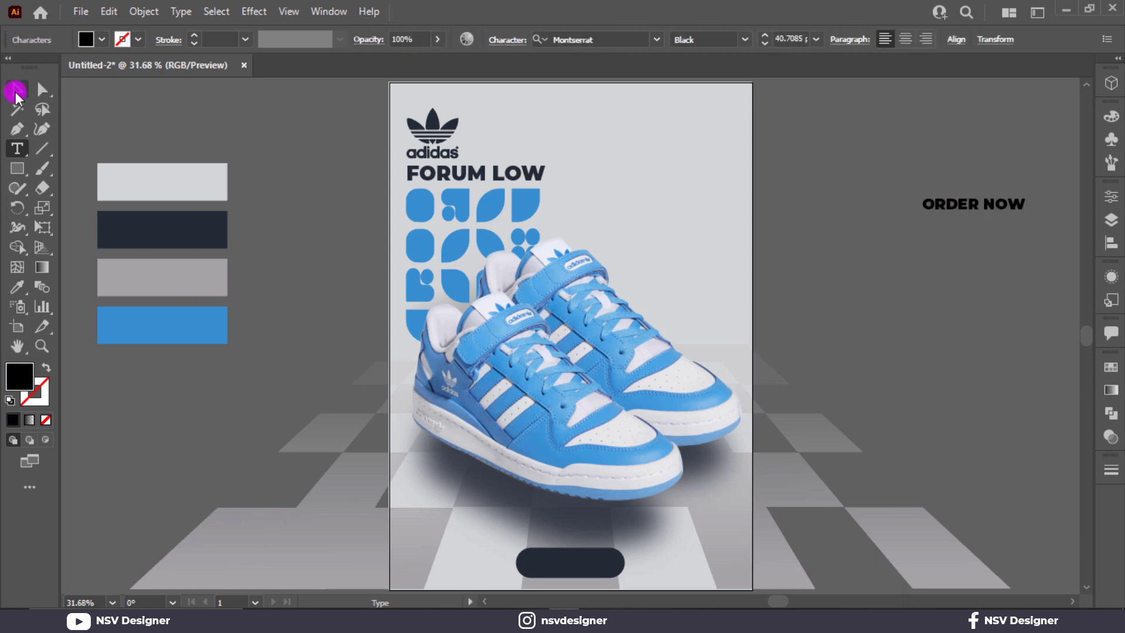
click(16, 91)
key(i)
click(188, 326)
click(12, 93)
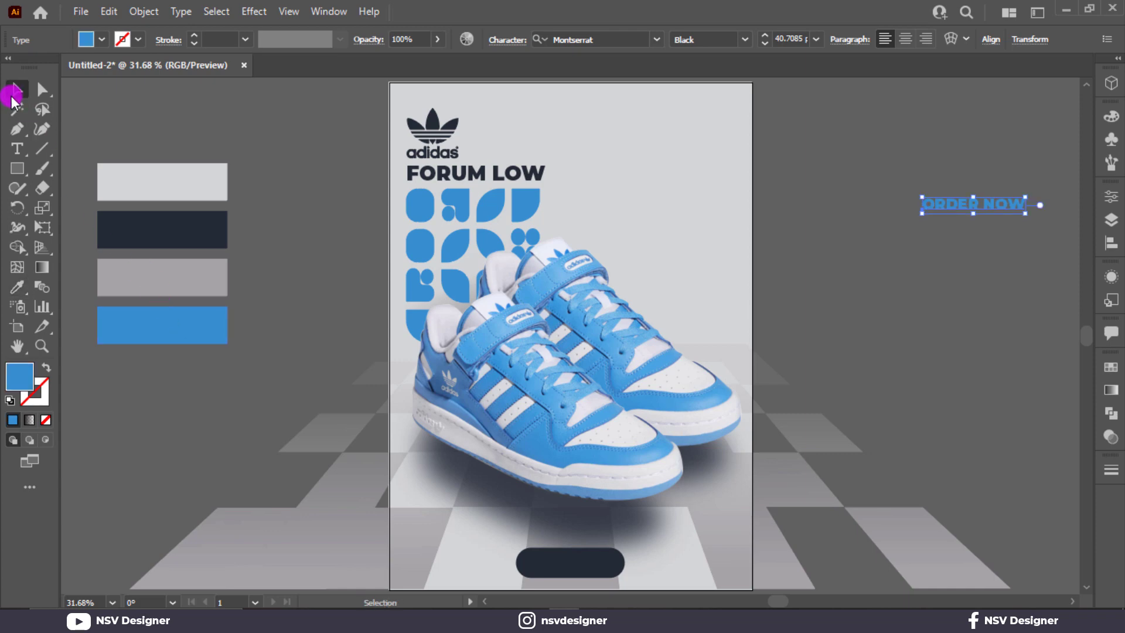
Move the ORDER NOW text into the navy pill and scale it to nearly fill the pill's width.
drag(1030, 214, 582, 565)
click(1017, 216)
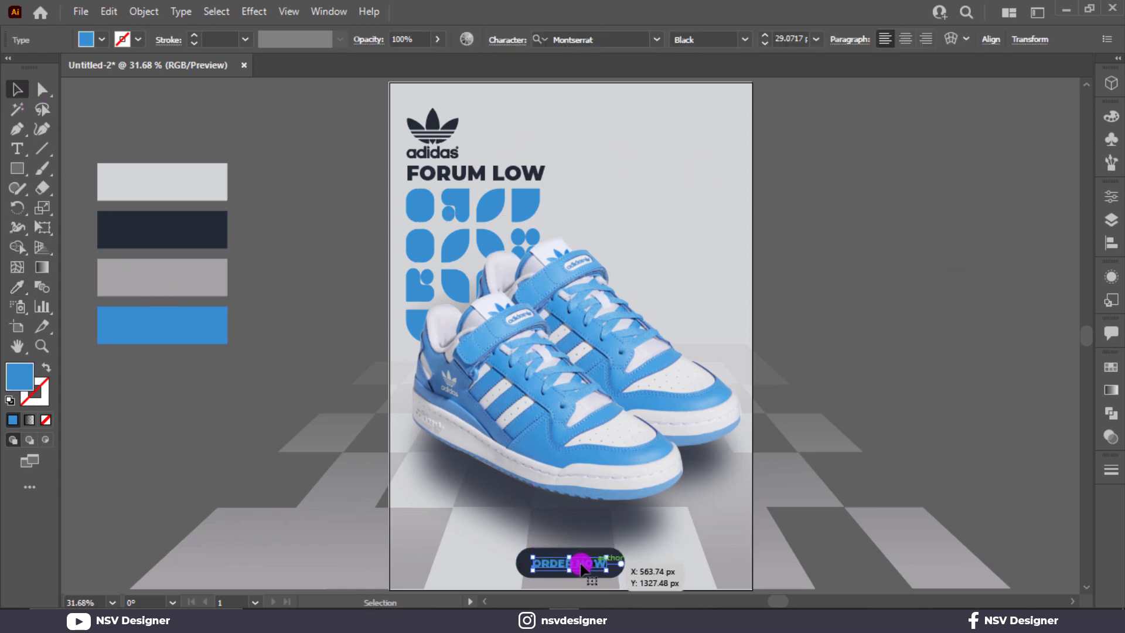
scroll(585, 565, up, 3)
scroll(583, 560, down, 3)
scroll(581, 554, up, 3)
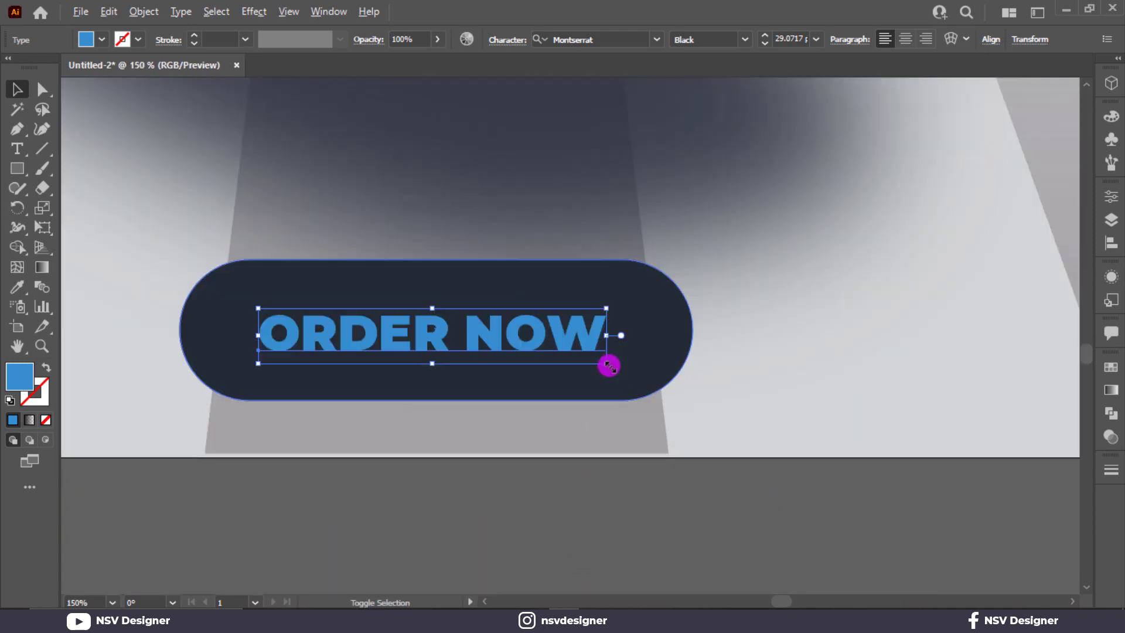
drag(609, 366, 650, 374)
click(636, 447)
key(ctrl+0)
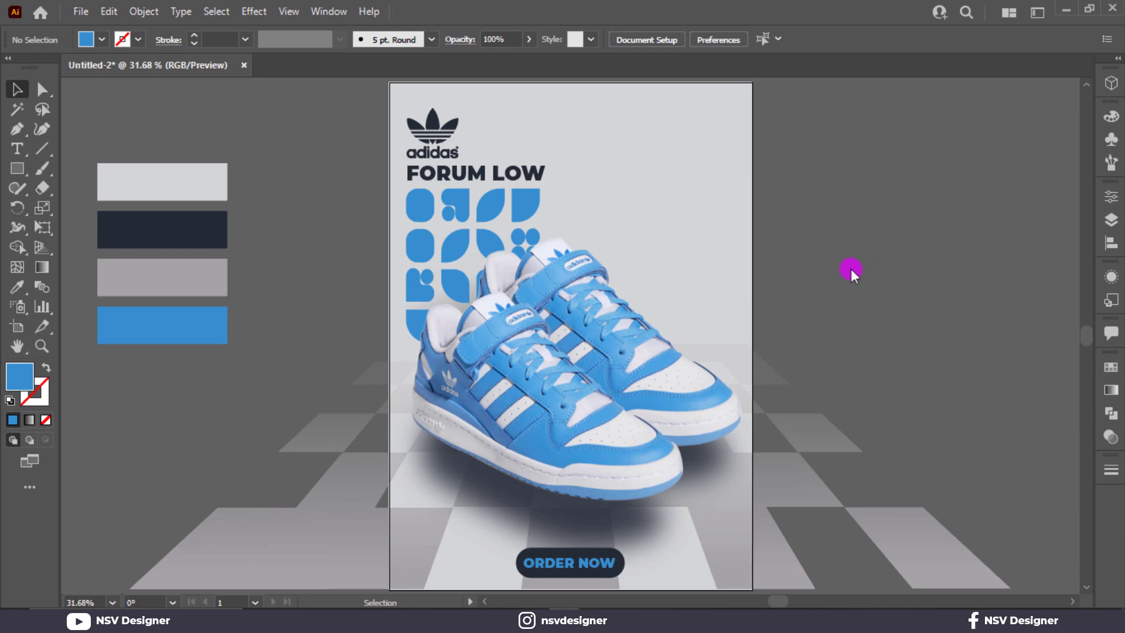
Draw a tall, narrow blue rectangle in the empty area to the right of the poster.
click(16, 168)
drag(832, 193, 844, 451)
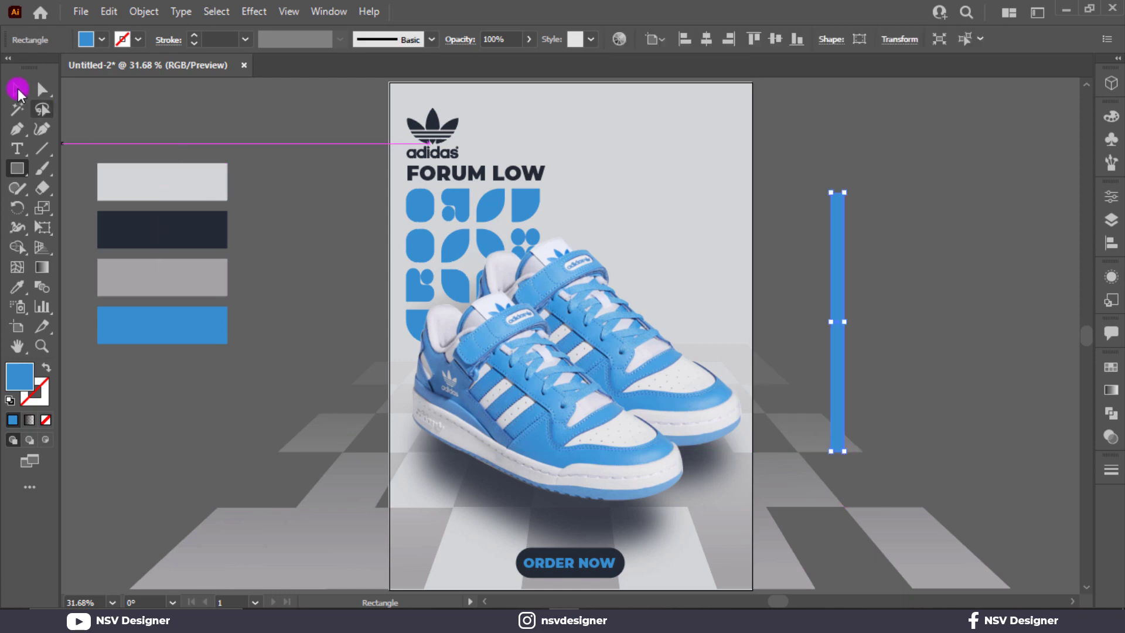
click(17, 89)
drag(848, 186, 759, 192)
key(ctrl+z)
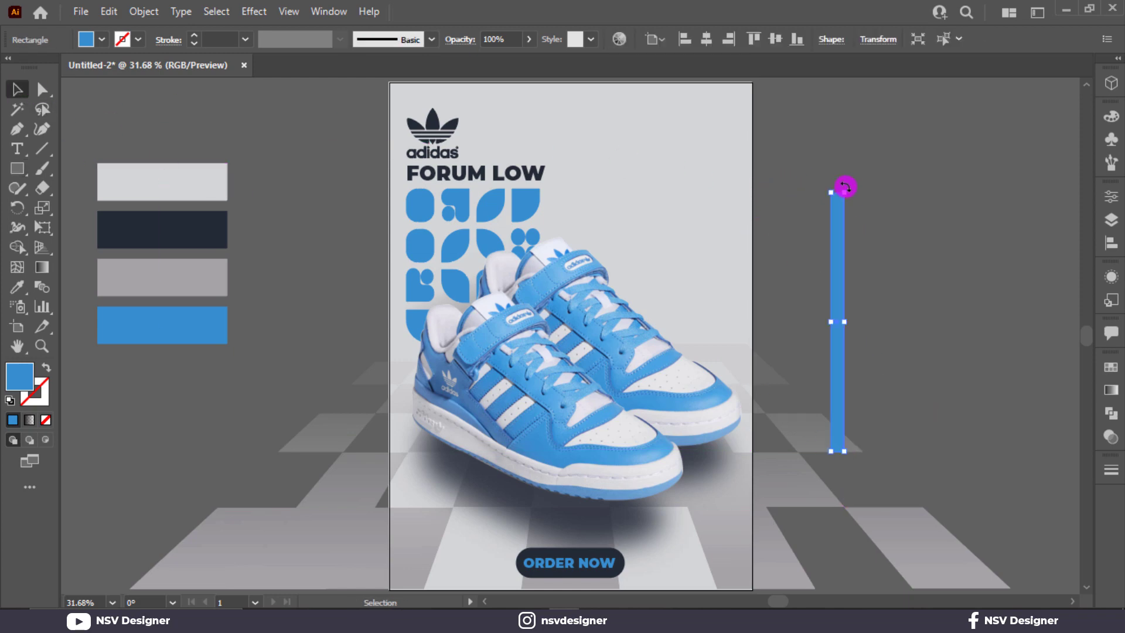
Rotate the blue bar to slope down to the right and place it across the poster's right edge beside the shoes.
drag(846, 187, 782, 186)
drag(804, 311, 684, 333)
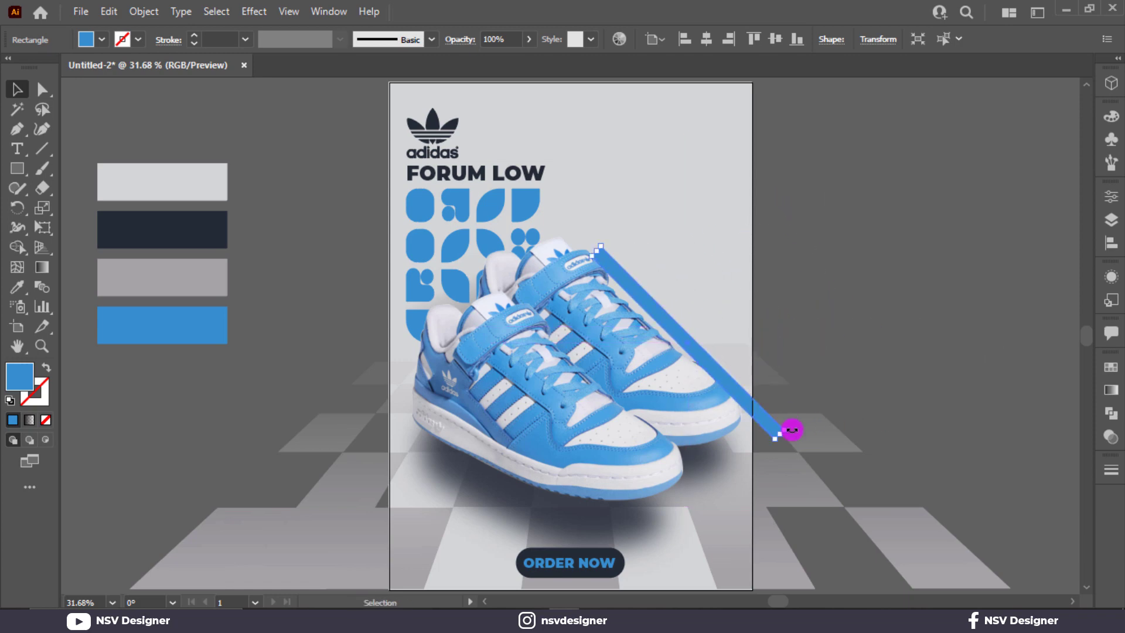
drag(792, 429, 801, 369)
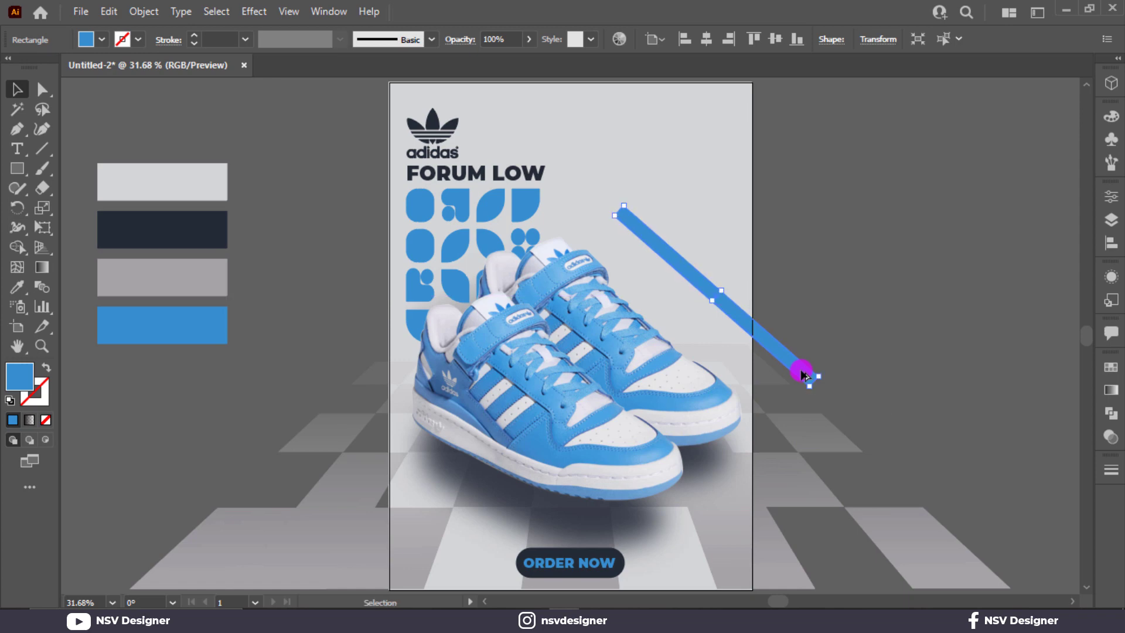
Make the diagonal blue bar thinner and shift it down along the right side of the shoes.
key(ctrl+1)
drag(593, 128, 579, 144)
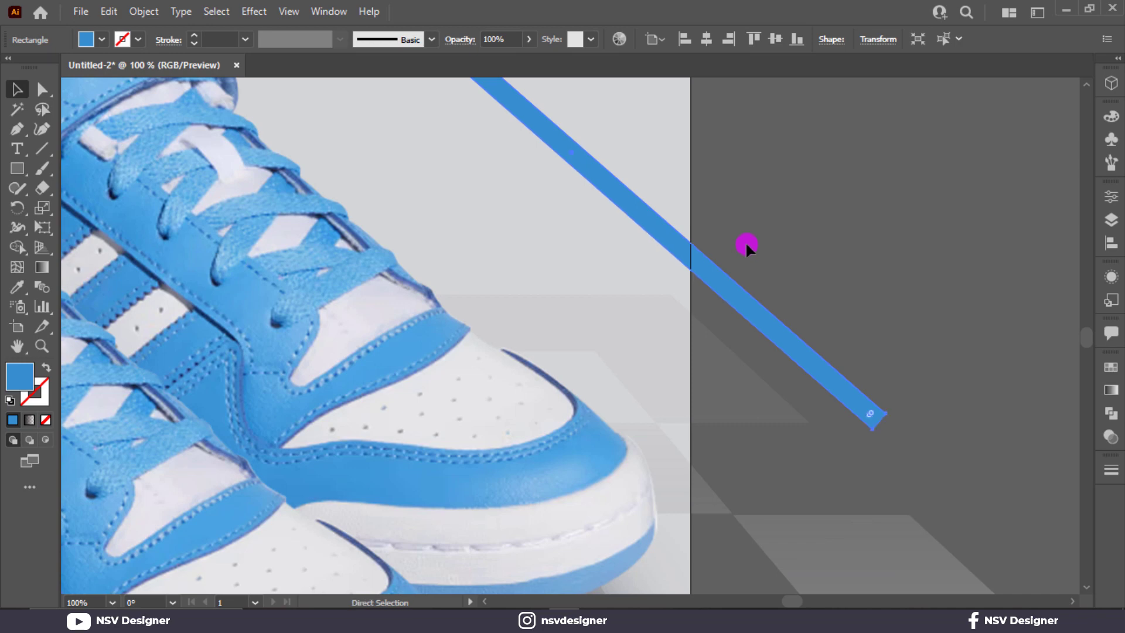
key(ctrl+0)
click(756, 260)
drag(793, 368, 823, 432)
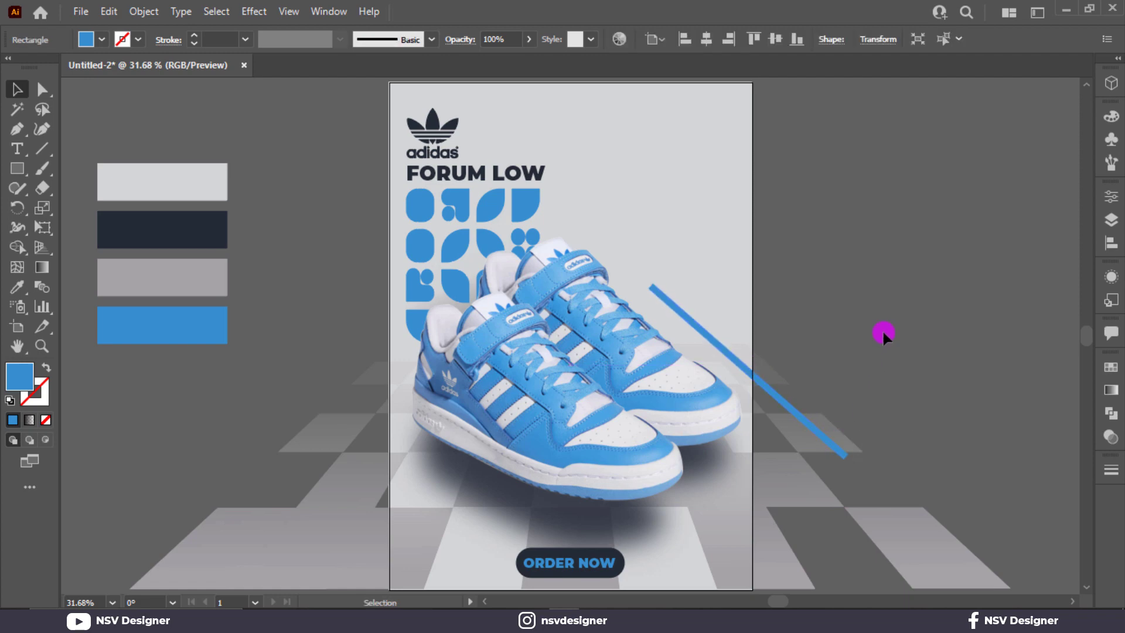
click(883, 333)
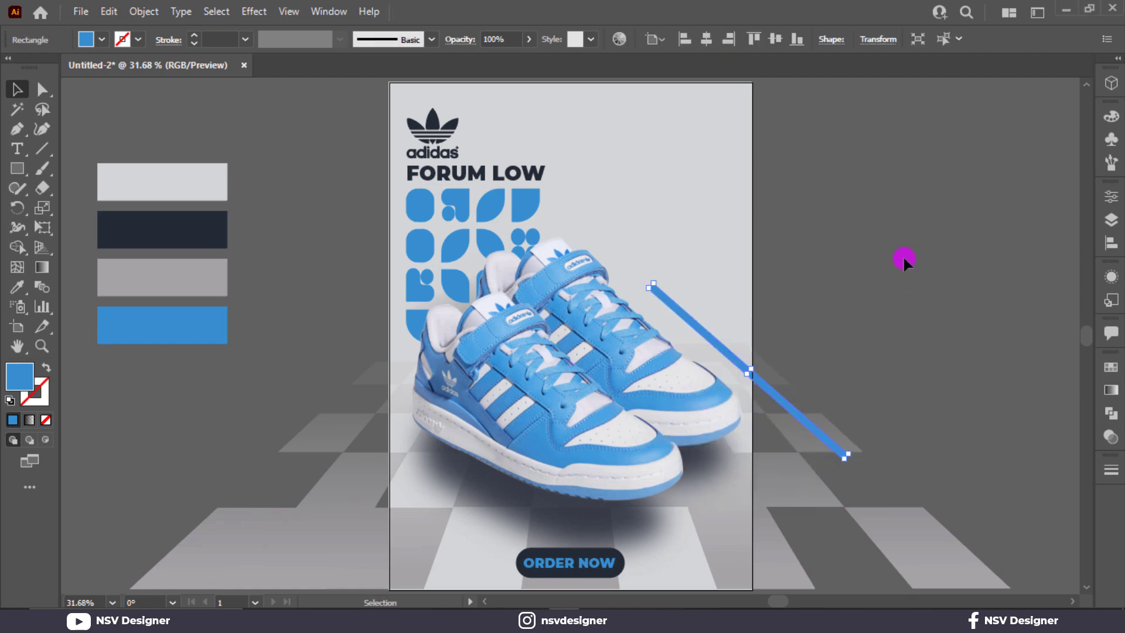
Duplicate the diagonal bar to the left of the shoes, rotate the copy to the opposite slope and position it across the poster's left edge.
drag(795, 411, 443, 455)
click(776, 318)
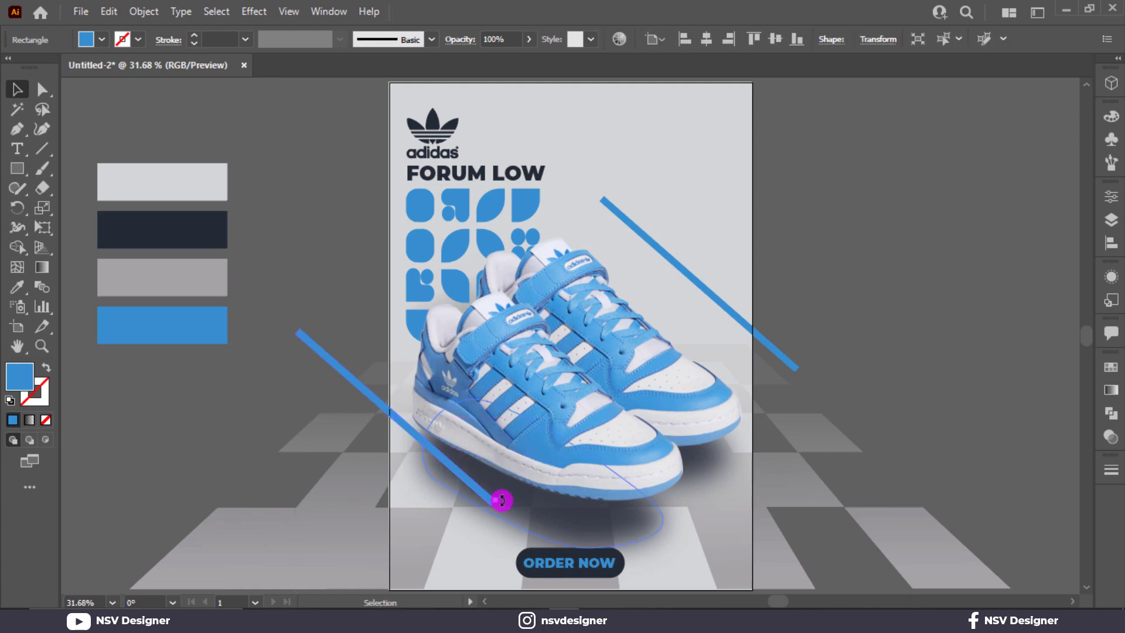
drag(500, 500, 504, 342)
drag(434, 395, 391, 393)
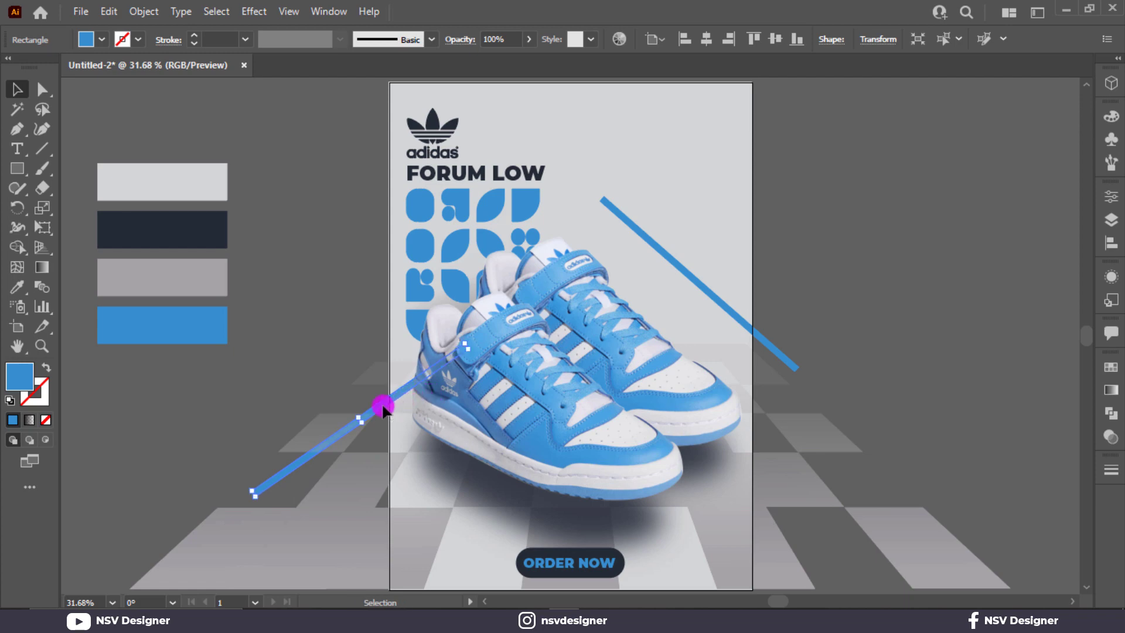
mouse_move(384, 409)
mouse_down()
mouse_move(357, 386)
mouse_move(362, 404)
mouse_up()
click(878, 284)
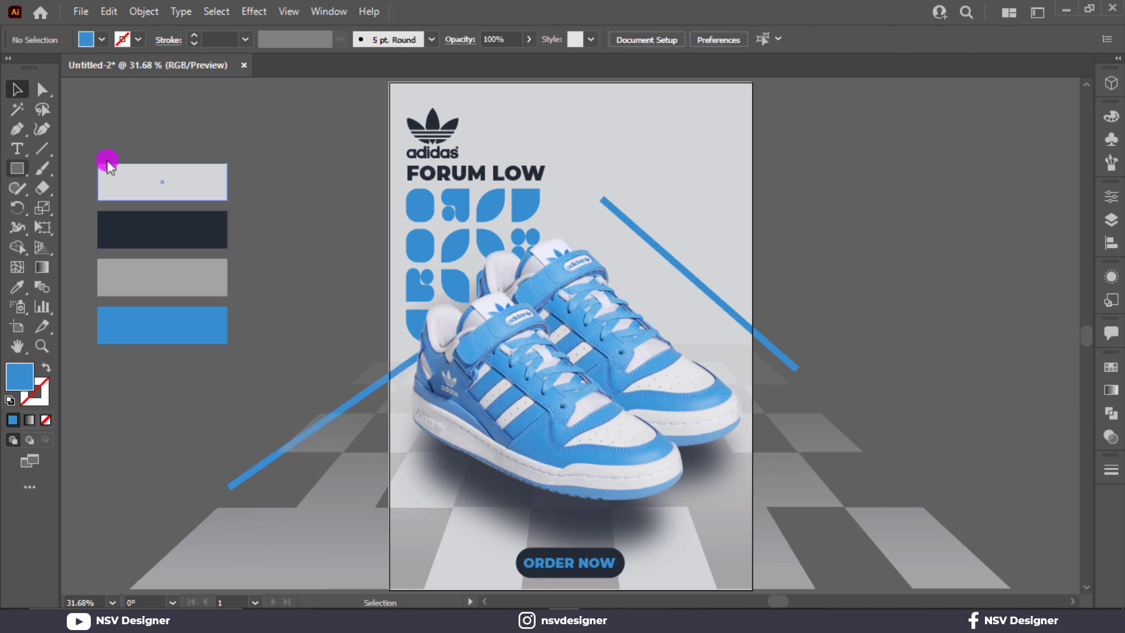